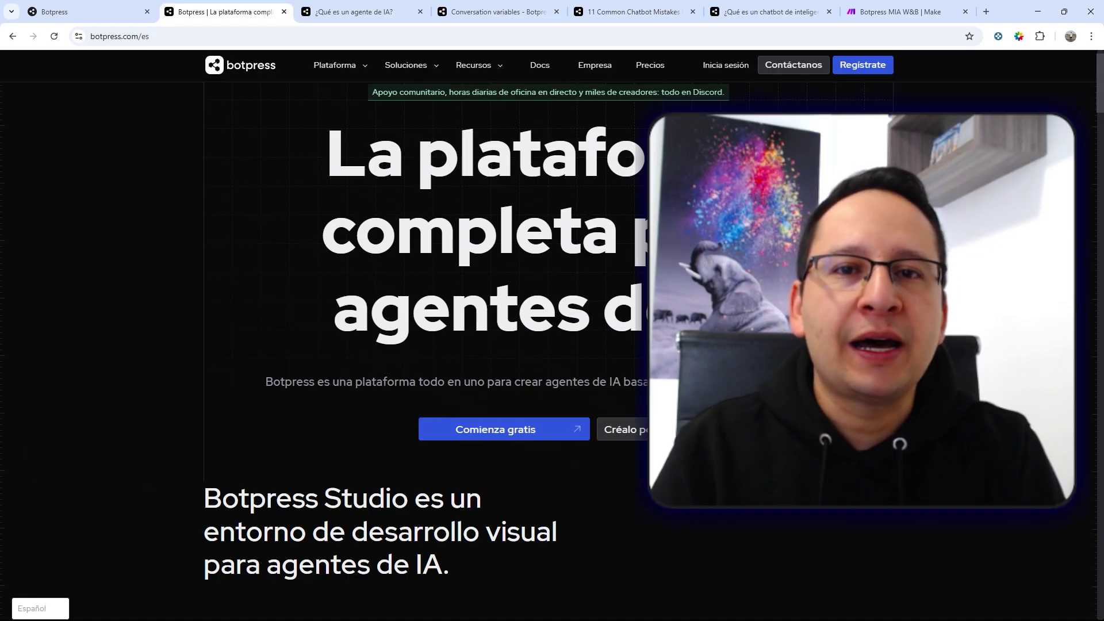
Review the Botpress home page and the blog article's AI agent definition and its comparison with AI chatbots.
scroll(403, 345, "down", 5)
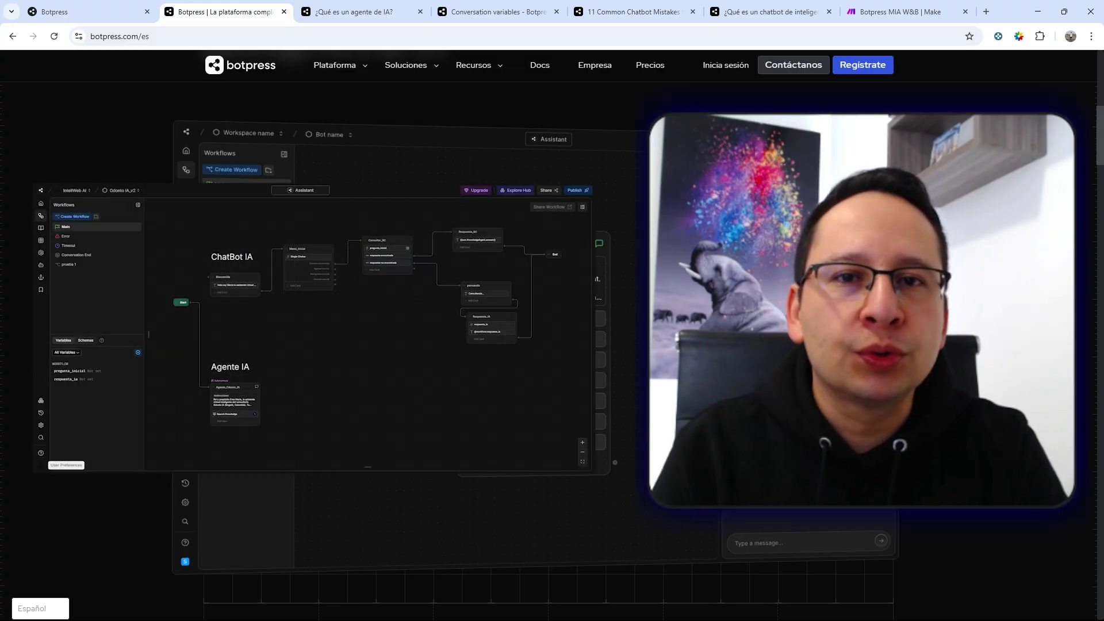
scroll(552, 346, "down", 5)
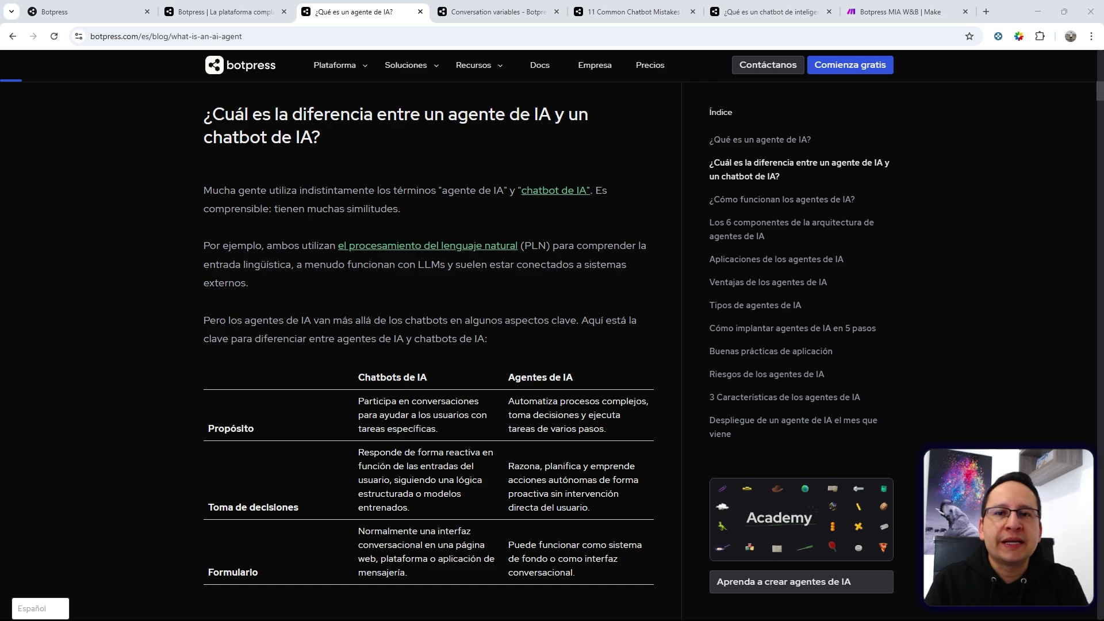
scroll(621, 374, "down", 4)
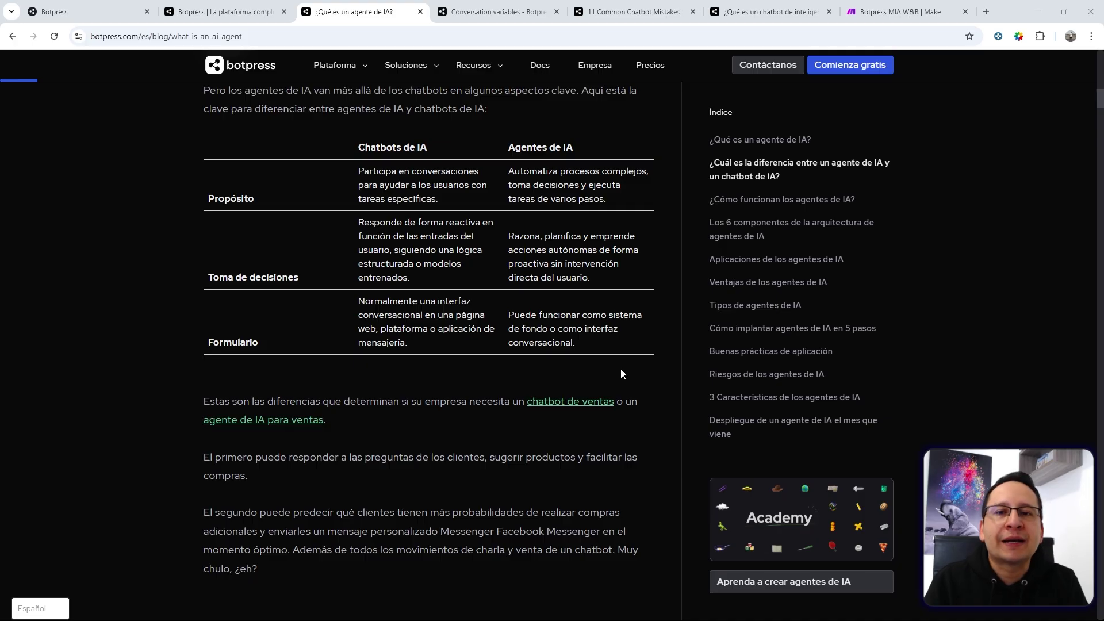
scroll(198, 146, "up", 10)
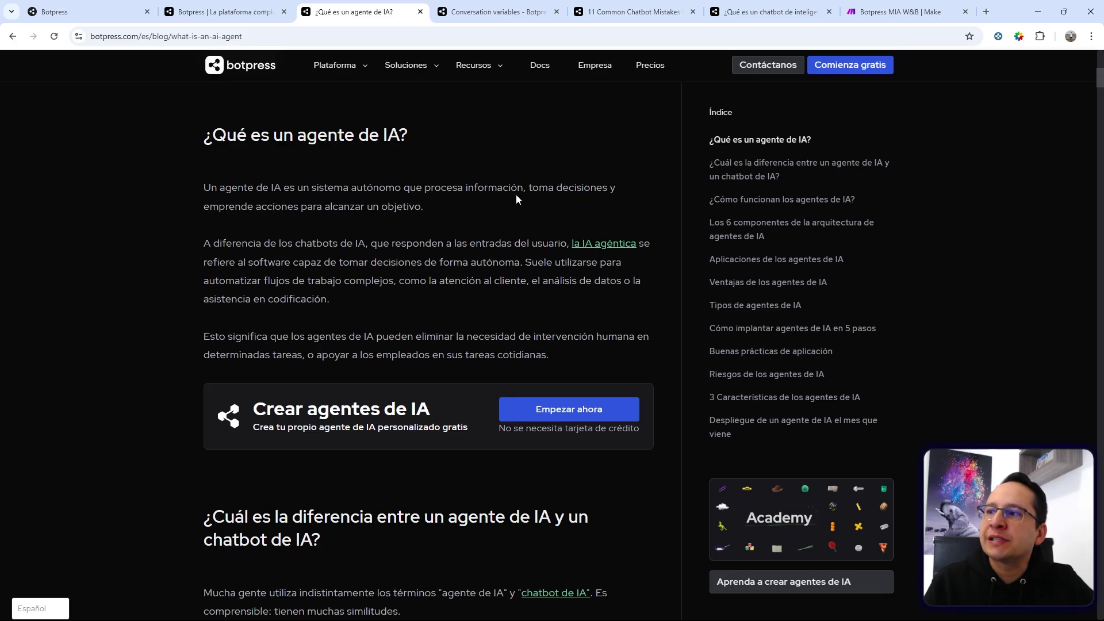
left_click_drag(524, 190, 585, 191)
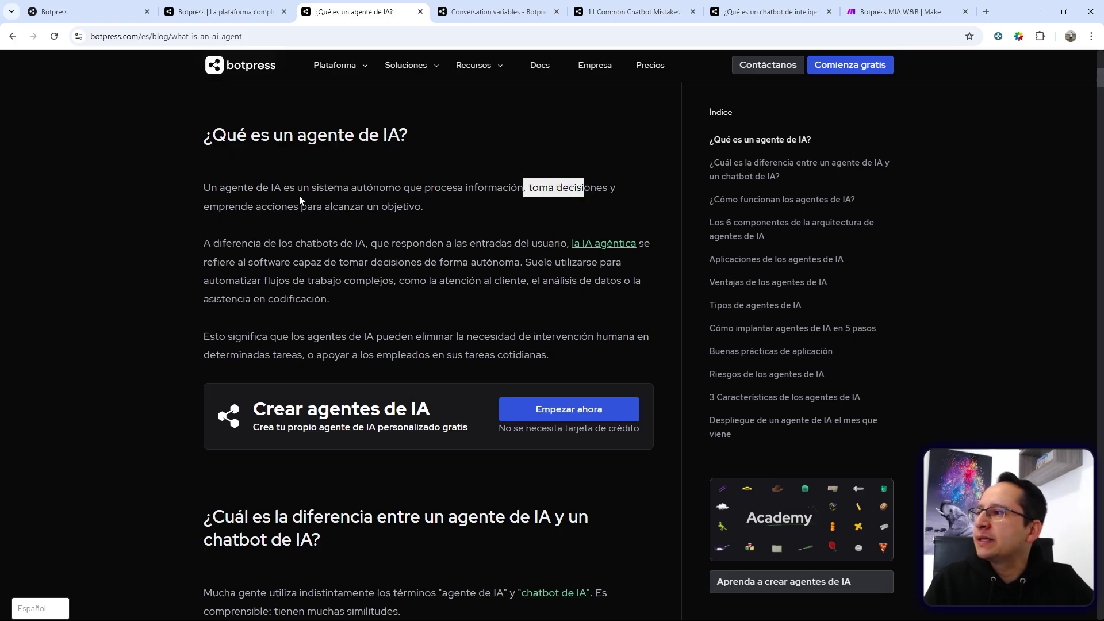
left_click(229, 212)
left_click_drag(282, 212, 426, 205)
left_click(413, 211)
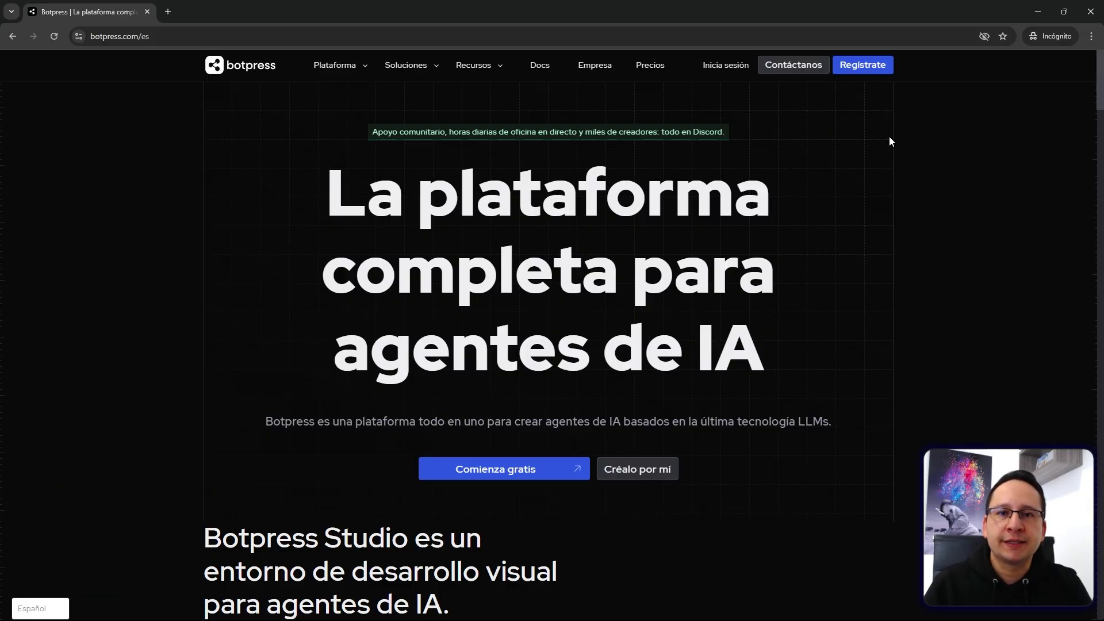
Start the Botpress account registration from the home page.
left_click(861, 73)
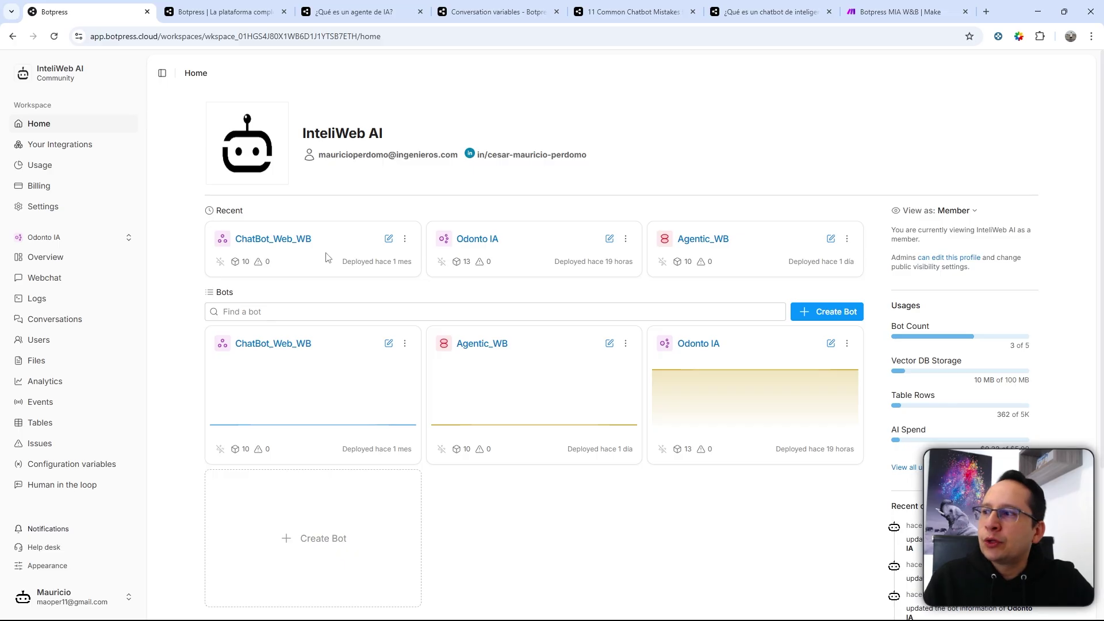
Review the workspace's monthly usage, including the limits for file storage, table rows and vector database storage.
left_click(39, 165)
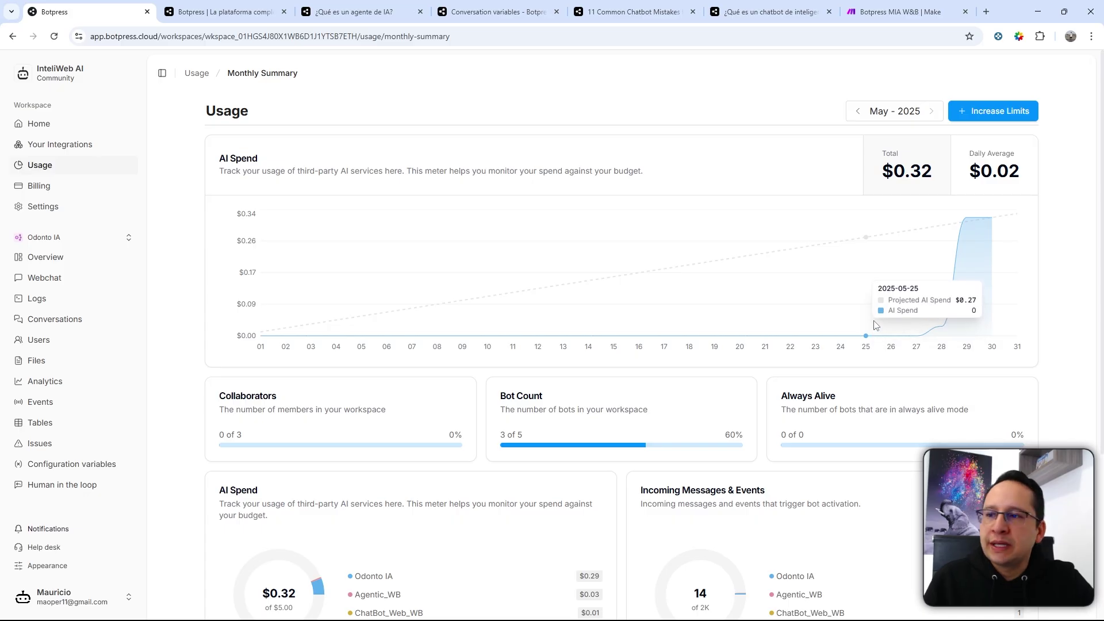
left_click_drag(501, 464, 578, 467)
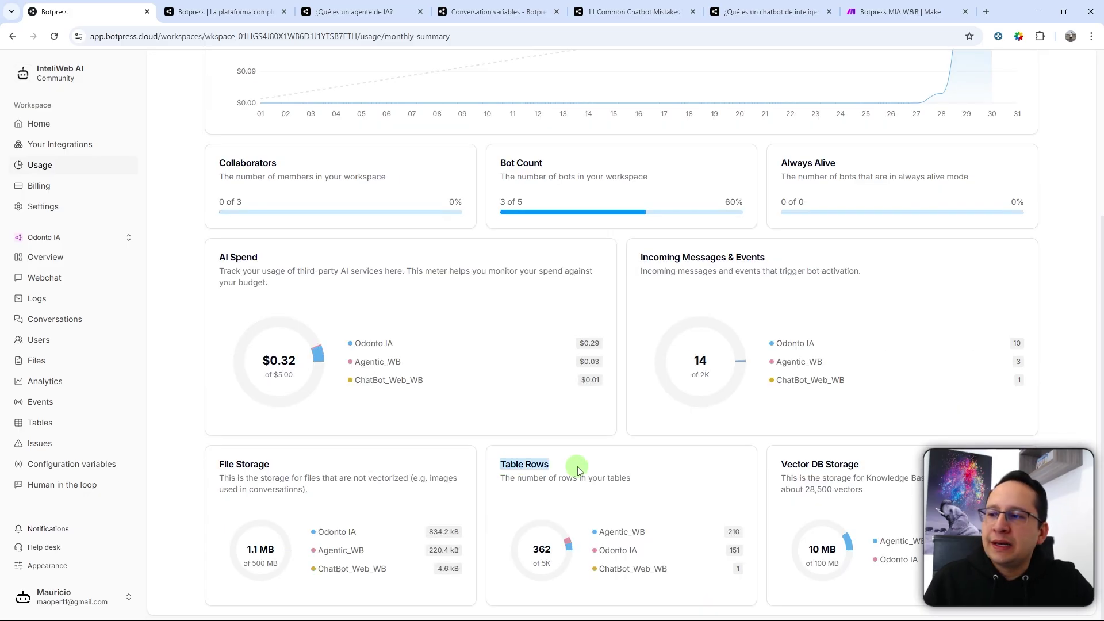
left_click(541, 466)
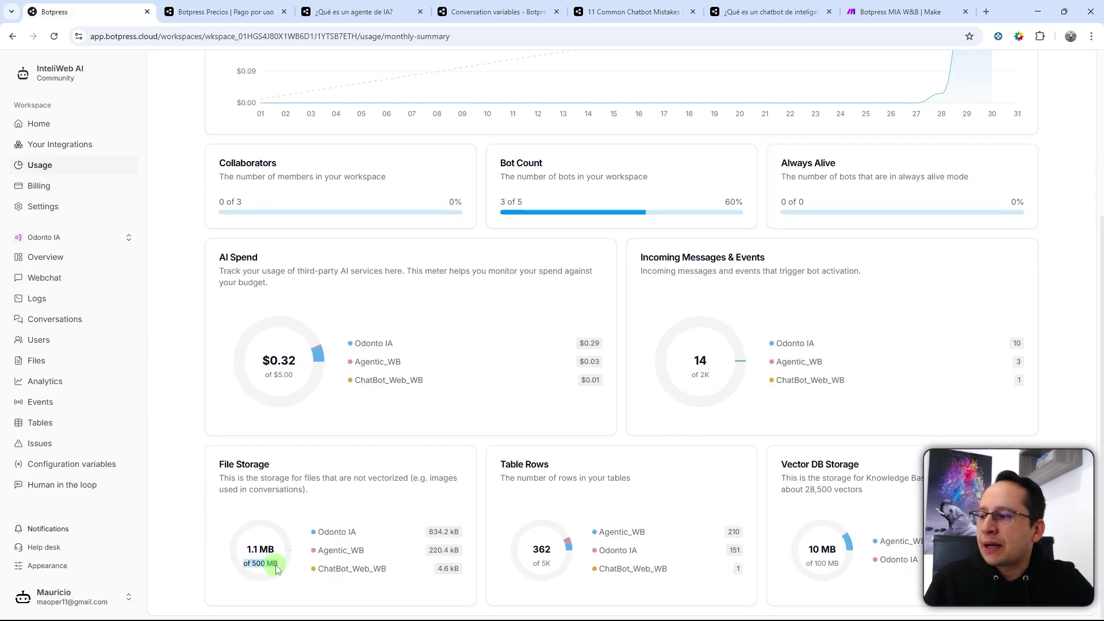
left_click_drag(531, 563, 556, 566)
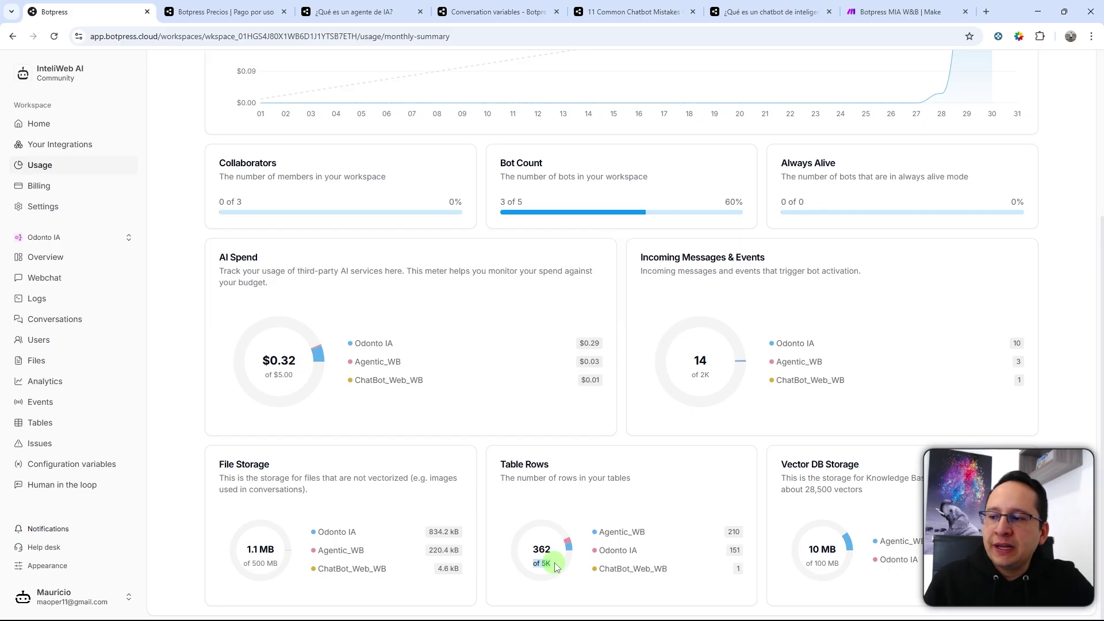
triple_click(814, 567)
left_click(814, 566)
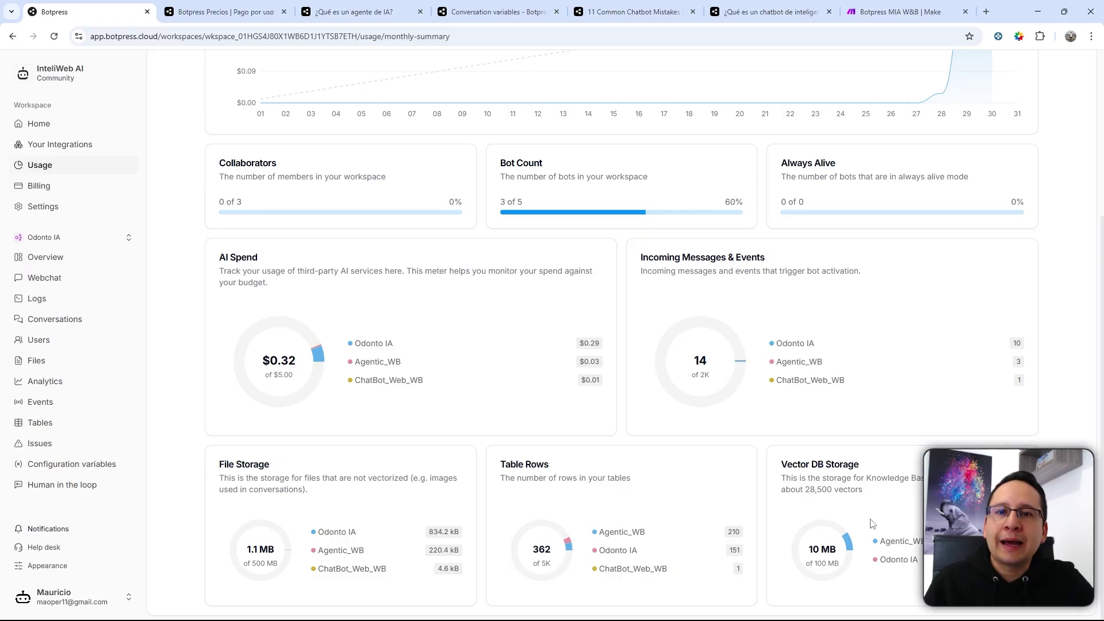
Check the monthly AI Spend credit included in the pay-per-use plan on the Botpress pricing page.
key("ctrl+Tab")
left_click_drag(218, 250, 354, 252)
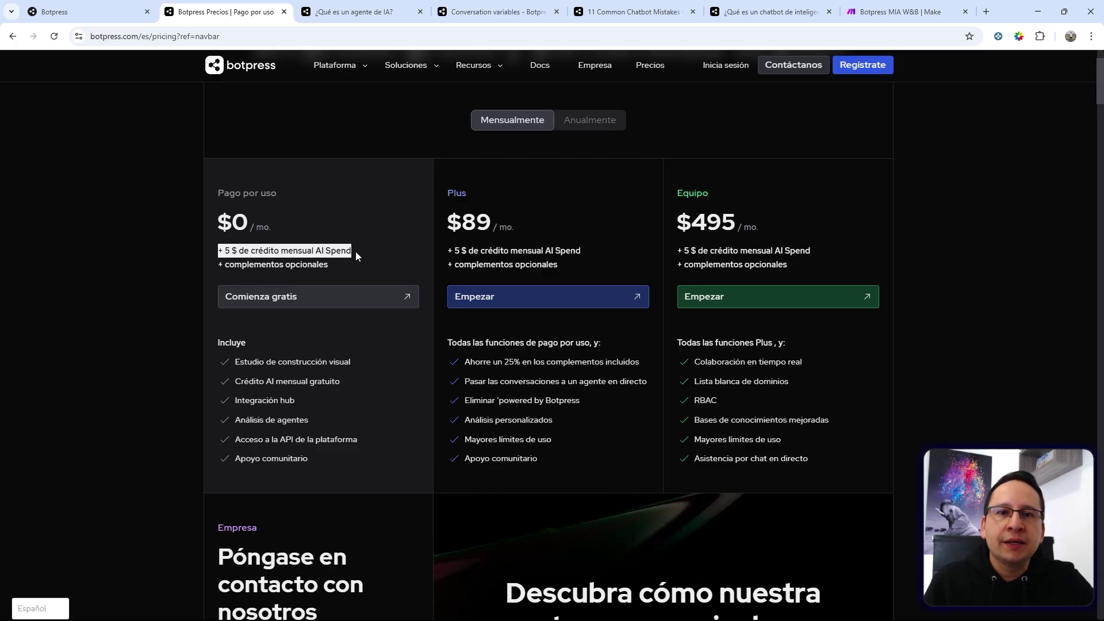
left_click(355, 253)
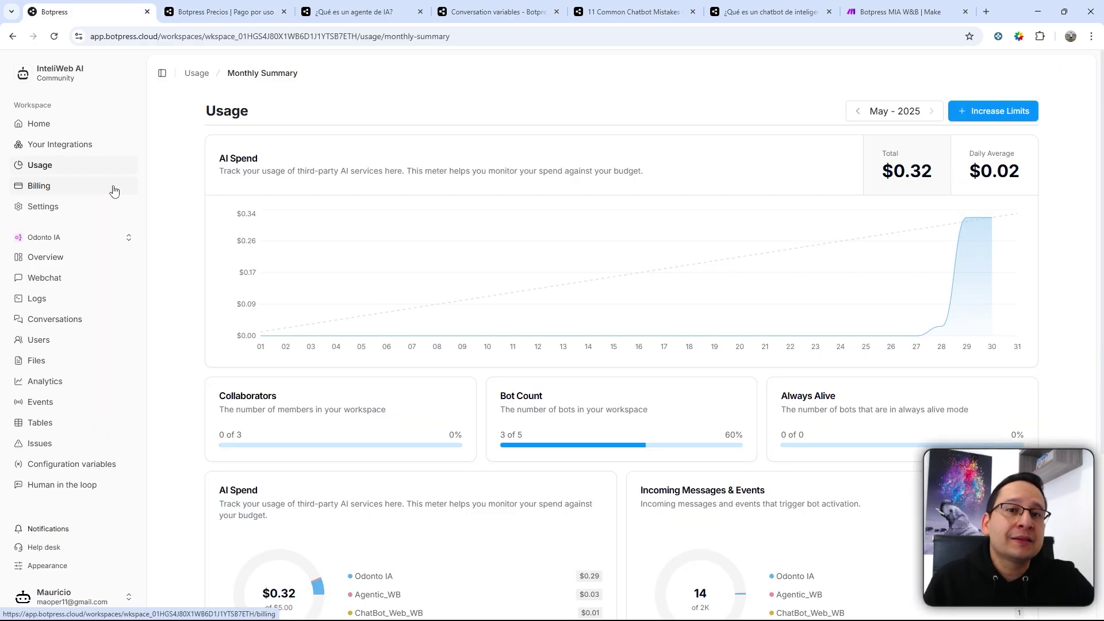
Check the AI spend limit and the next payment in the workspace's billing summary.
left_click(40, 191)
left_click_drag(529, 188, 503, 190)
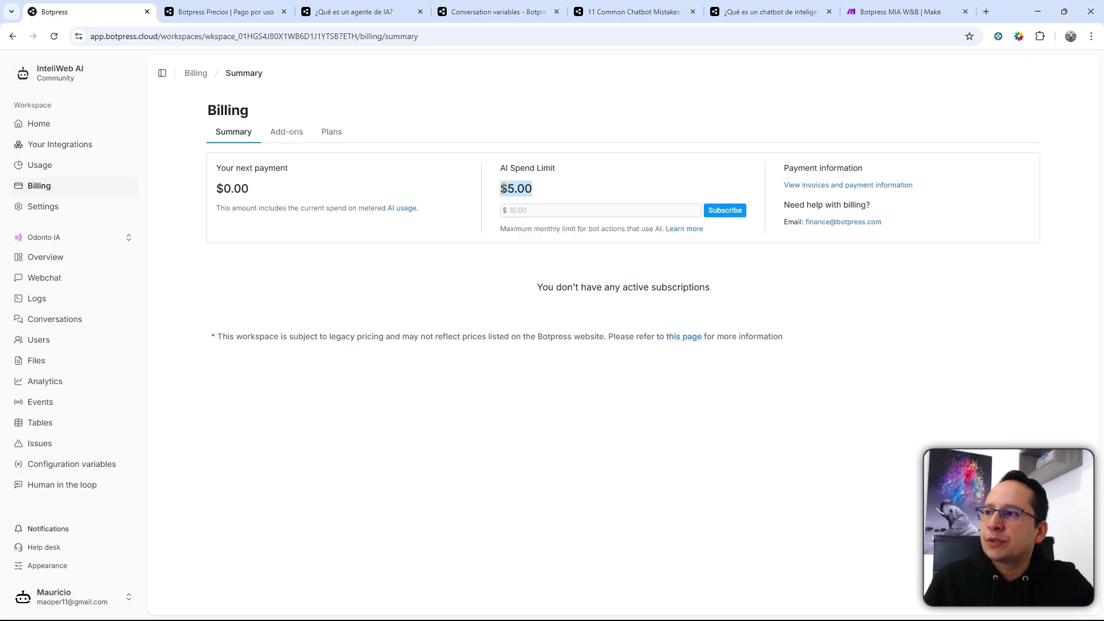
left_click_drag(251, 190, 217, 168)
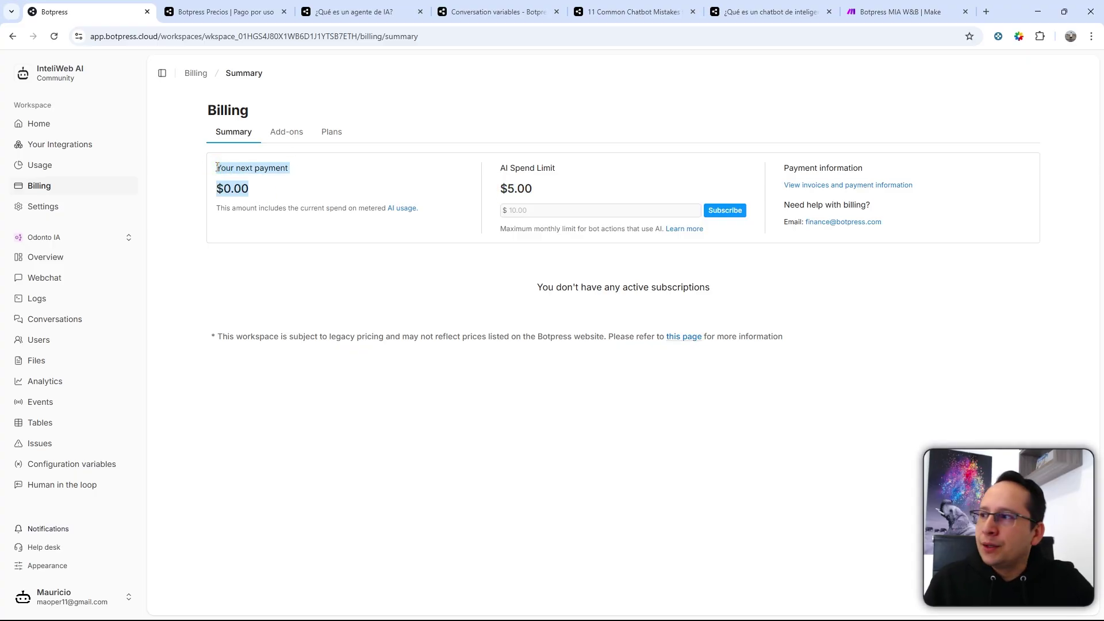
Preview the monthly add-on prices for one unit each of Bot, Table Rows, Collaborators, Always Alive and File Storage without subscribing.
left_click(288, 136)
left_click(239, 165)
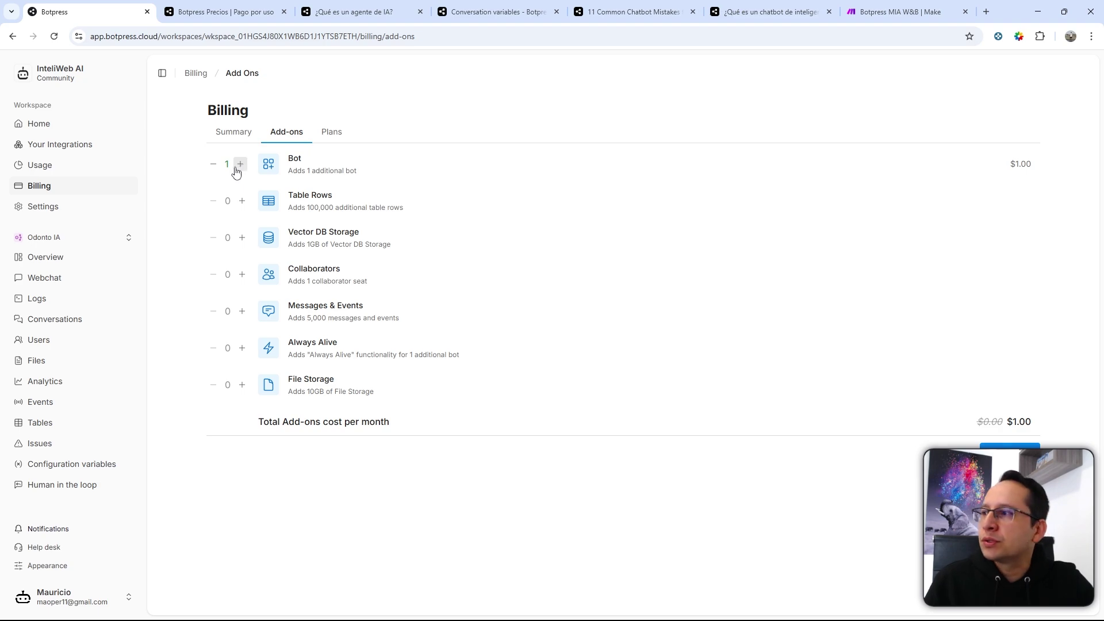
left_click(241, 201)
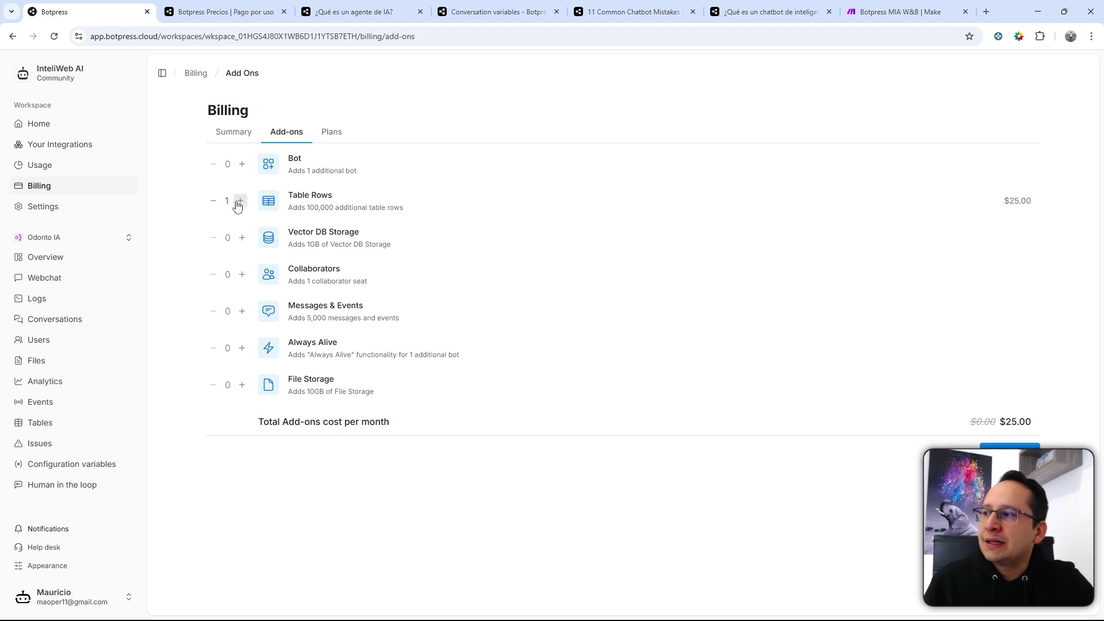
left_click(213, 202)
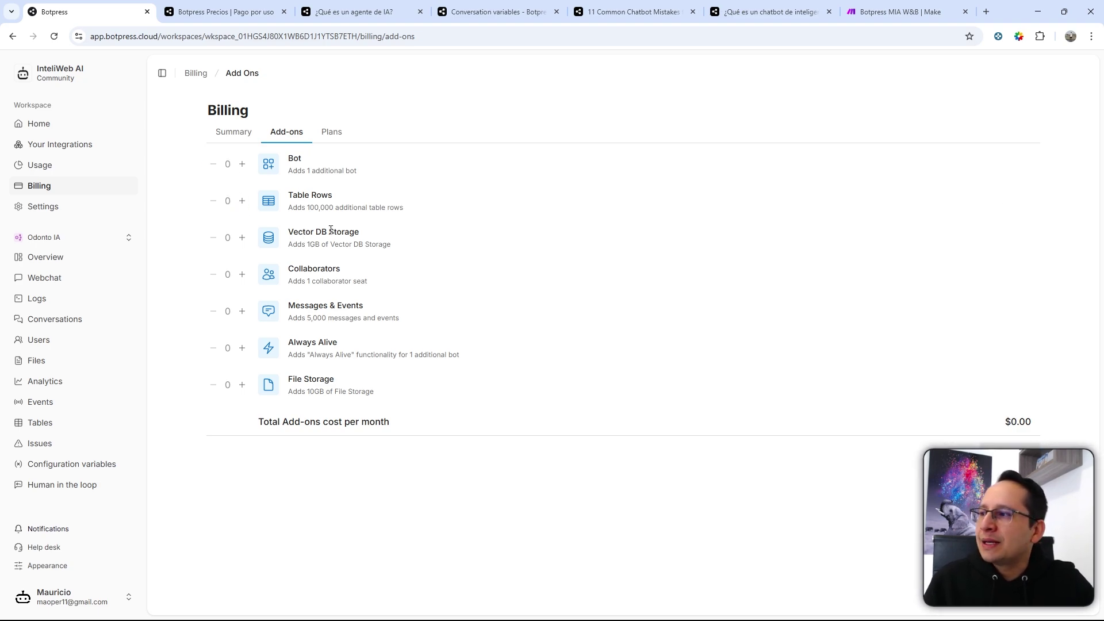
left_click(242, 275)
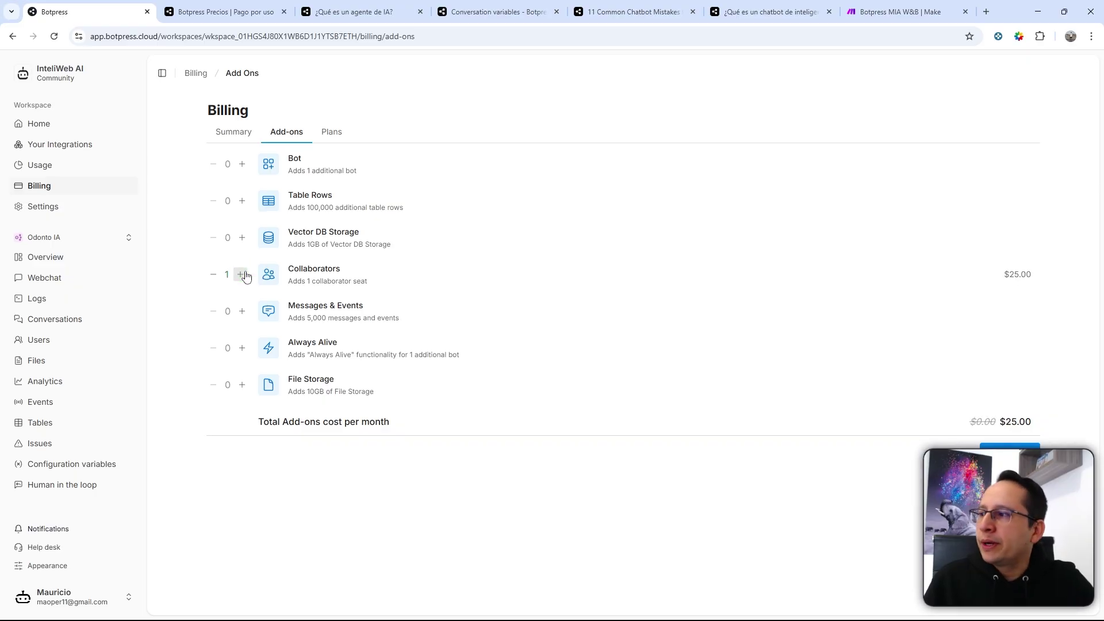
left_click(213, 274)
left_click(242, 348)
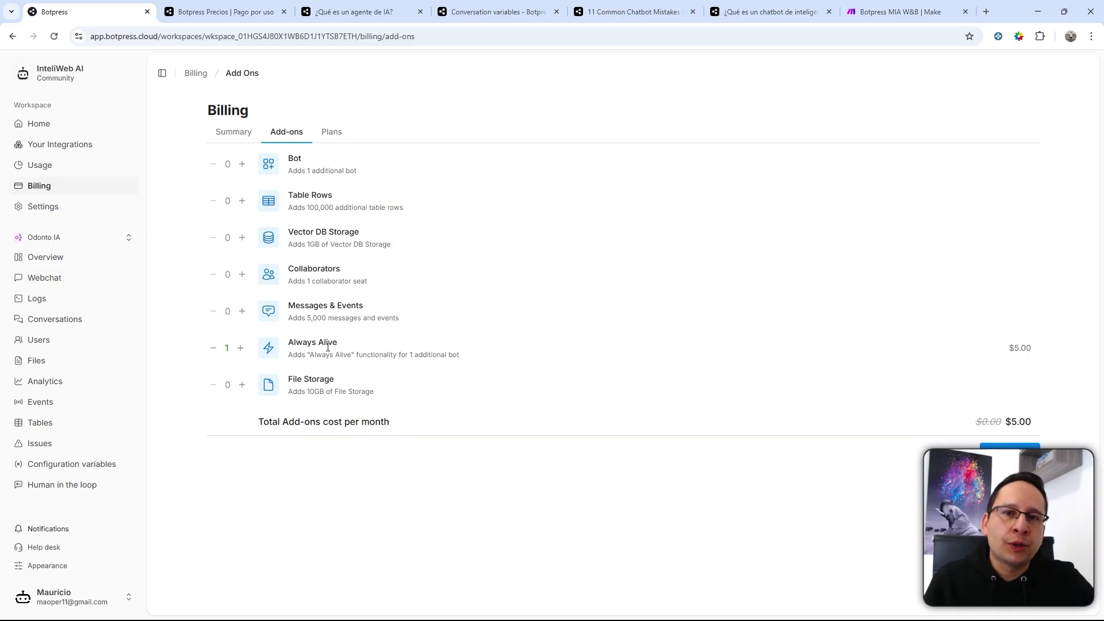
left_click_drag(339, 342, 290, 344)
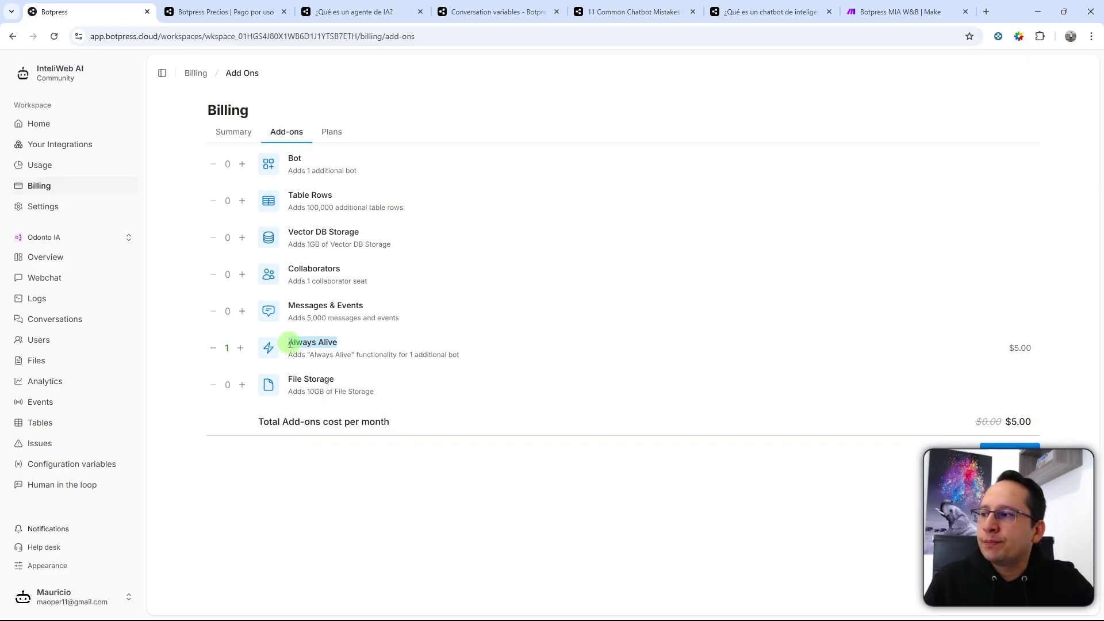
left_click(291, 343)
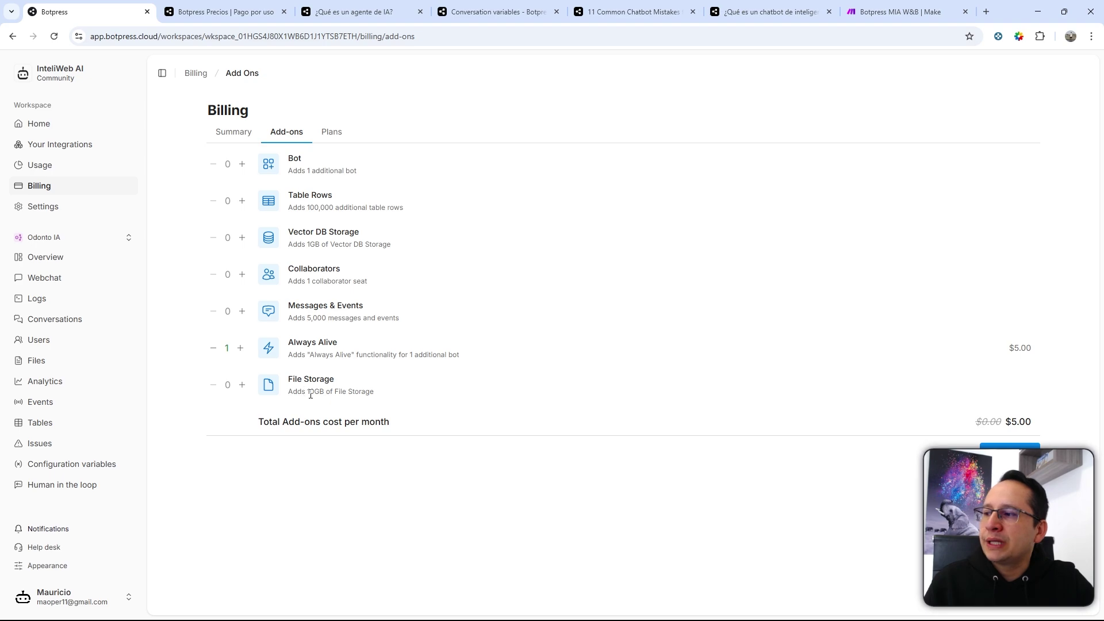
left_click(242, 385)
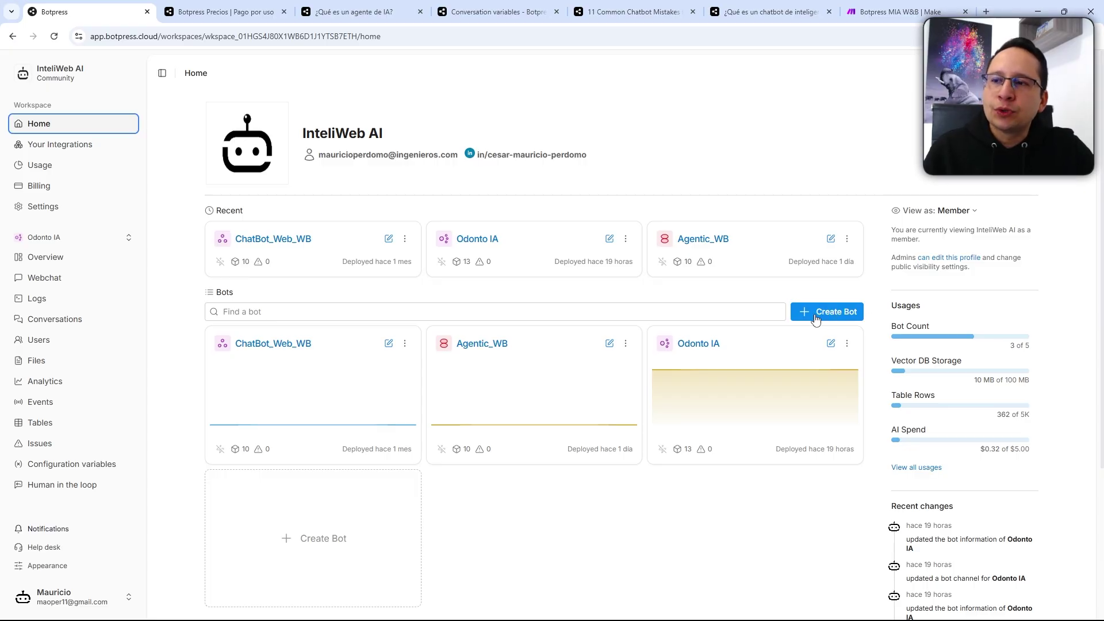
Create a new bot named Odonto IA_v2 and open it in Botpress Studio.
left_click(808, 314)
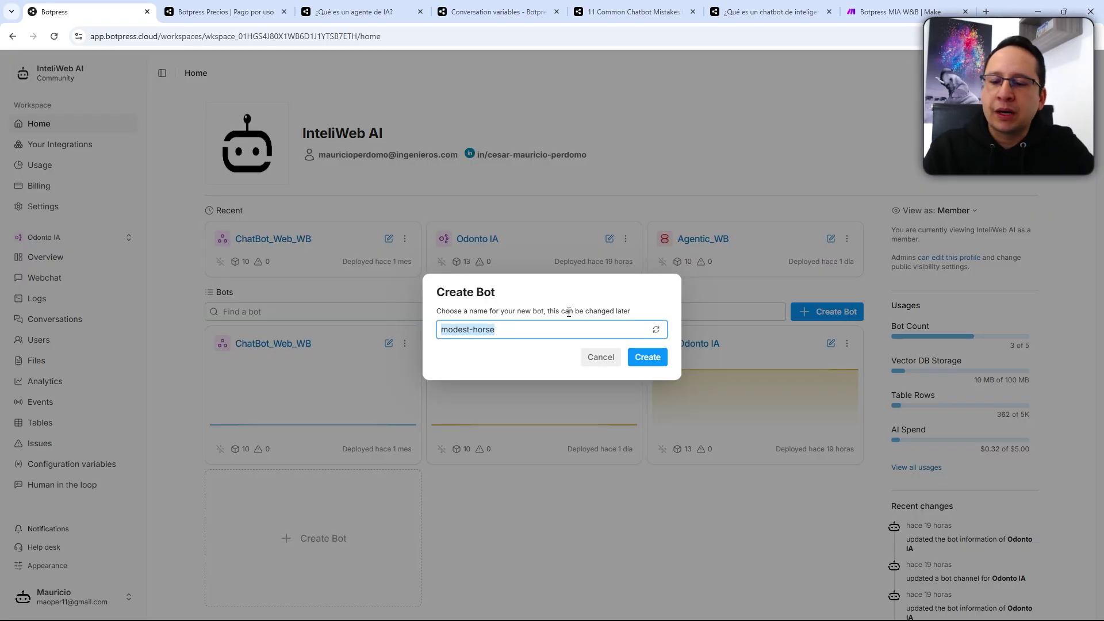
type("Odonto IA")
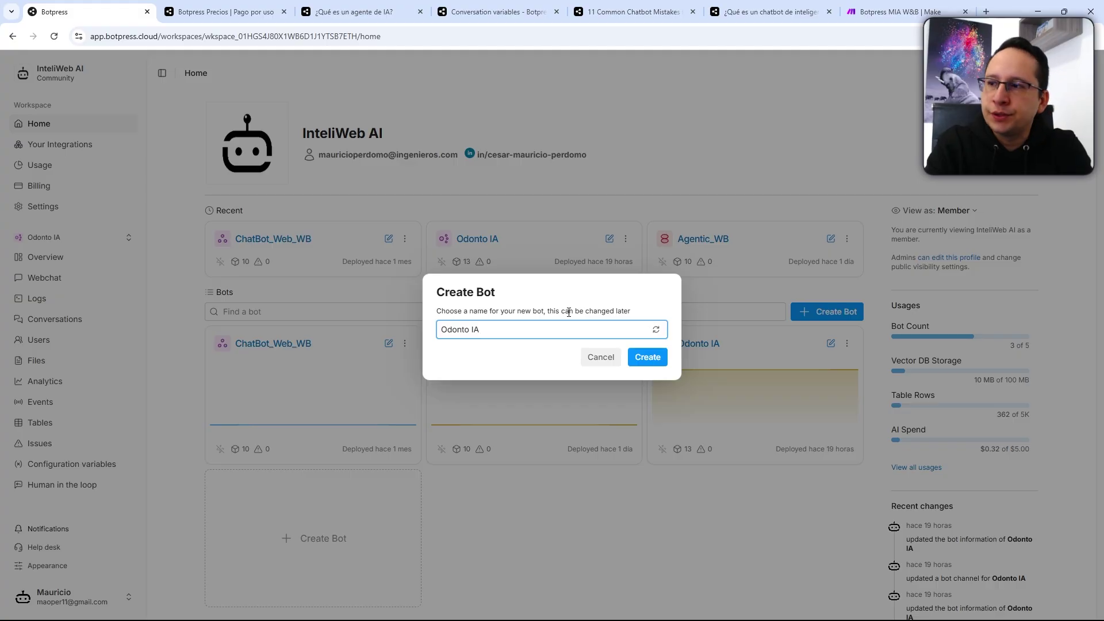
left_click(650, 359)
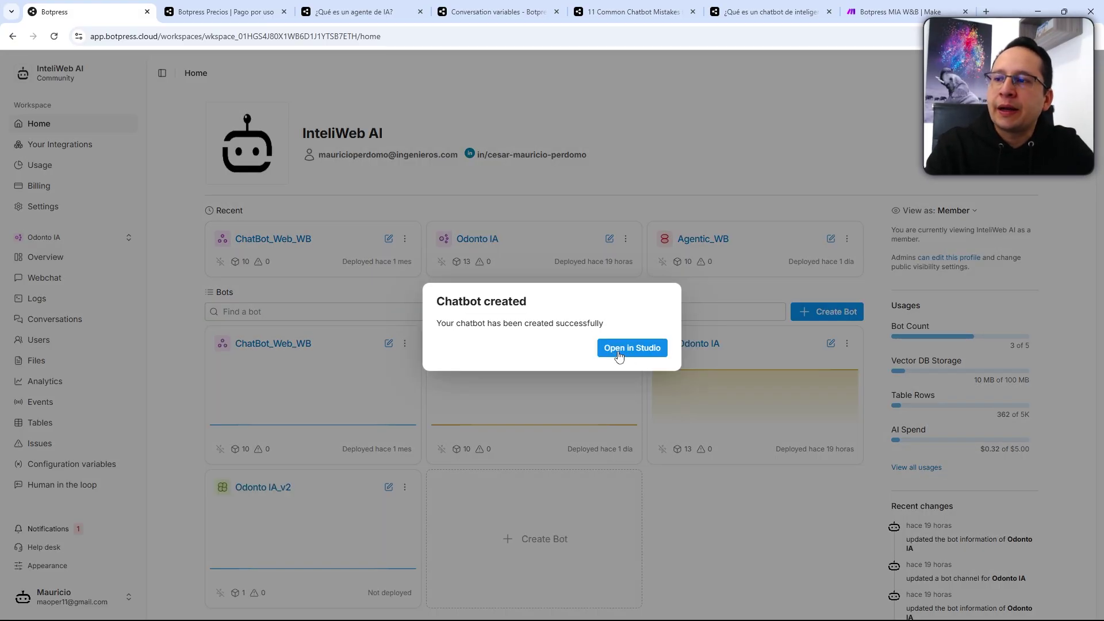
left_click(649, 348)
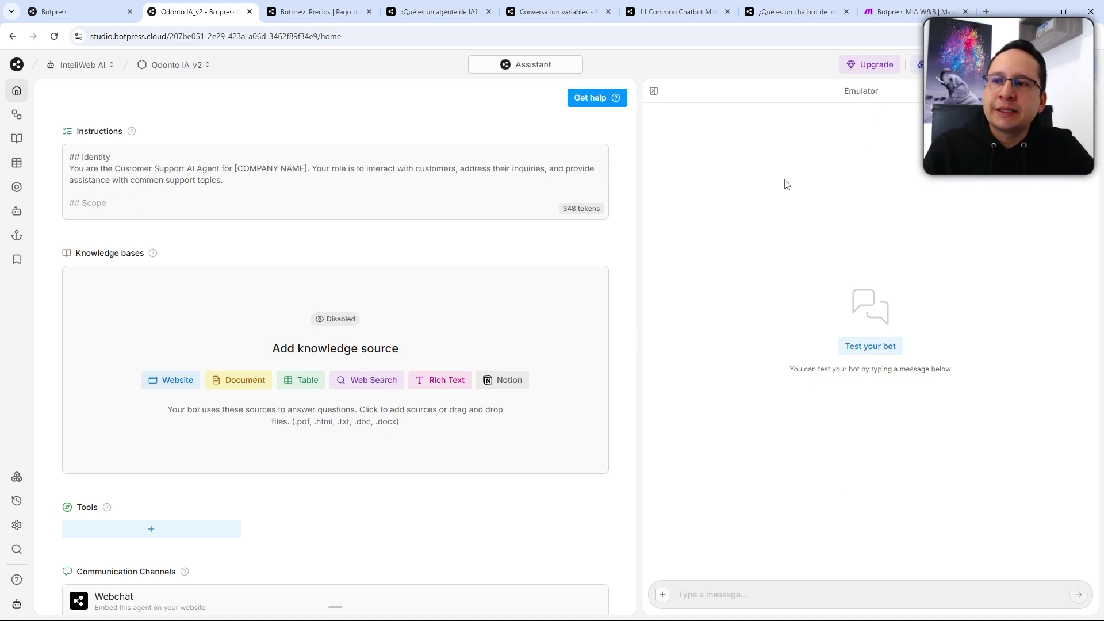
Examine the new bot's overview: instructions, knowledge bases, tools, communication channels and conversation analysis.
left_click(116, 130)
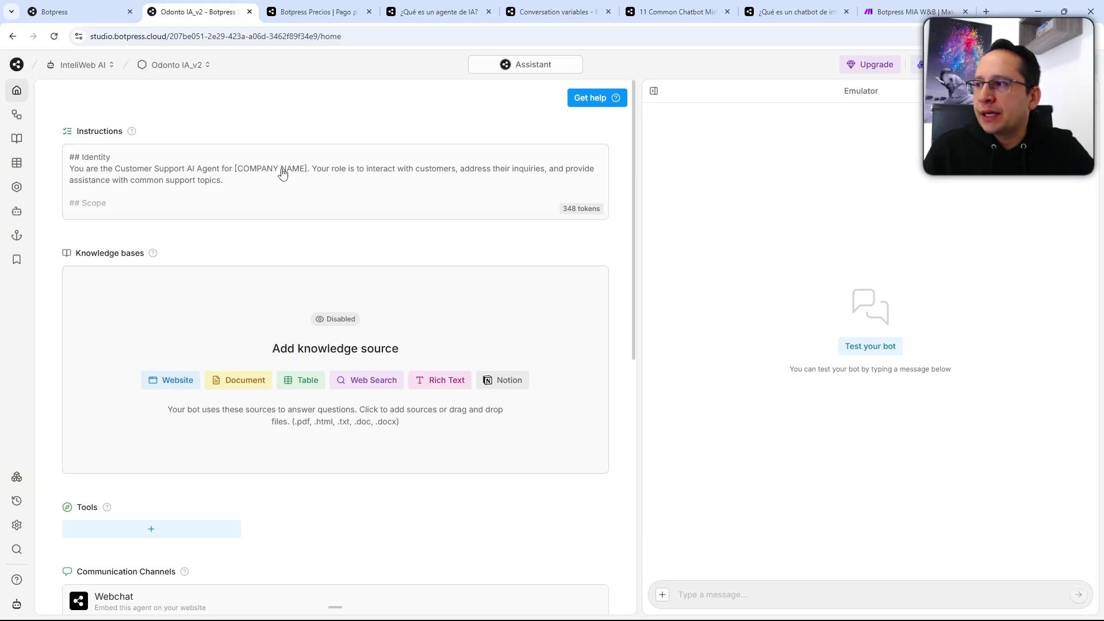
scroll(276, 174, "down", 1)
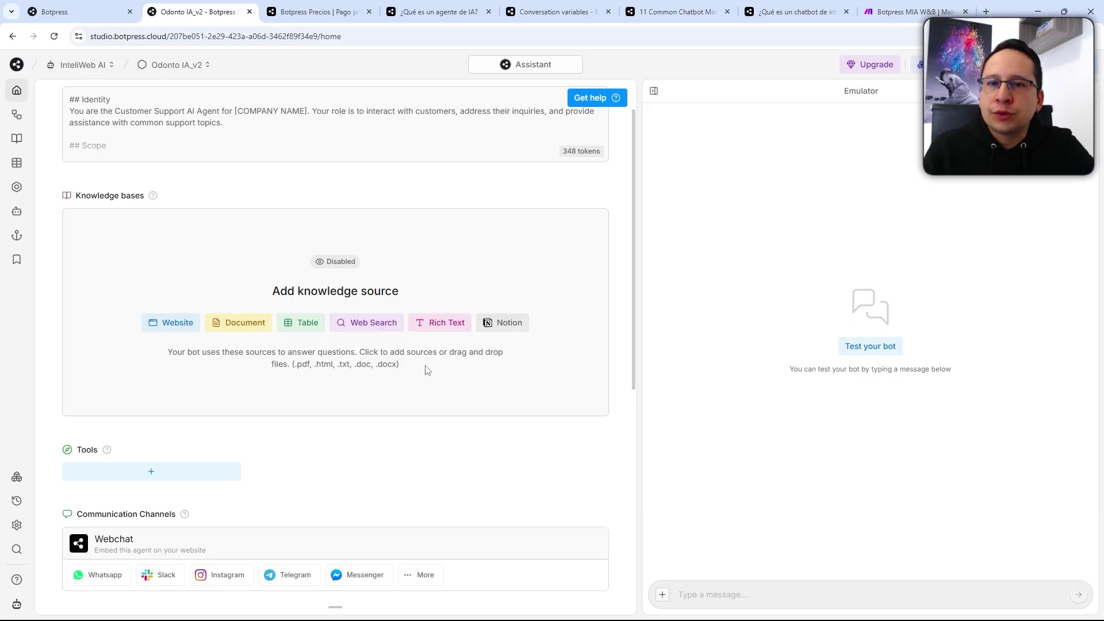
scroll(426, 370, "down", 3)
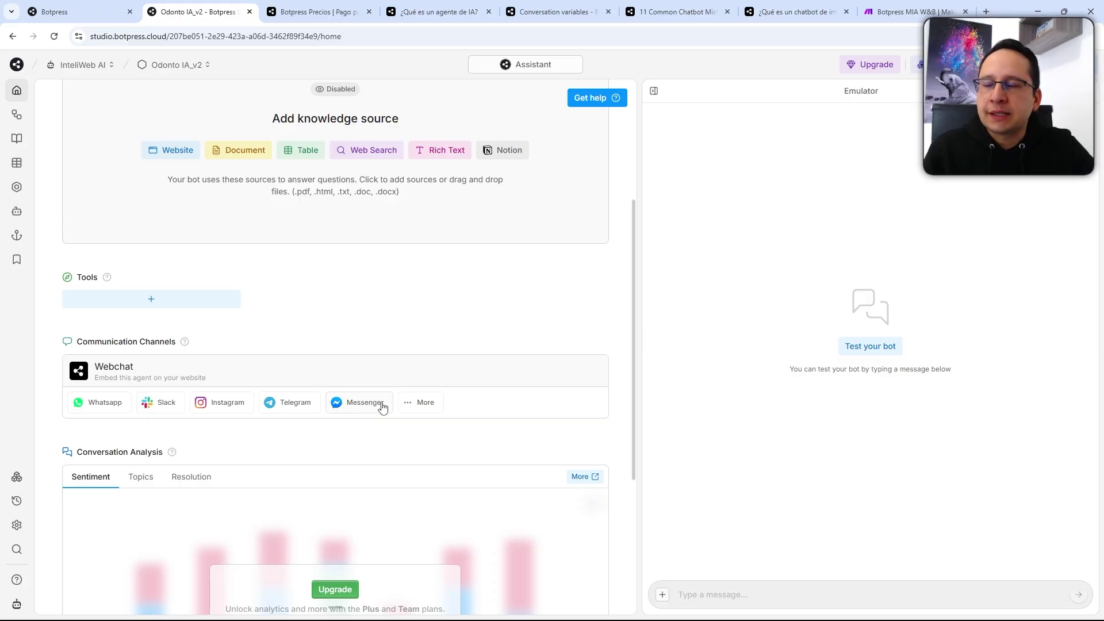
scroll(383, 407, "up", 4)
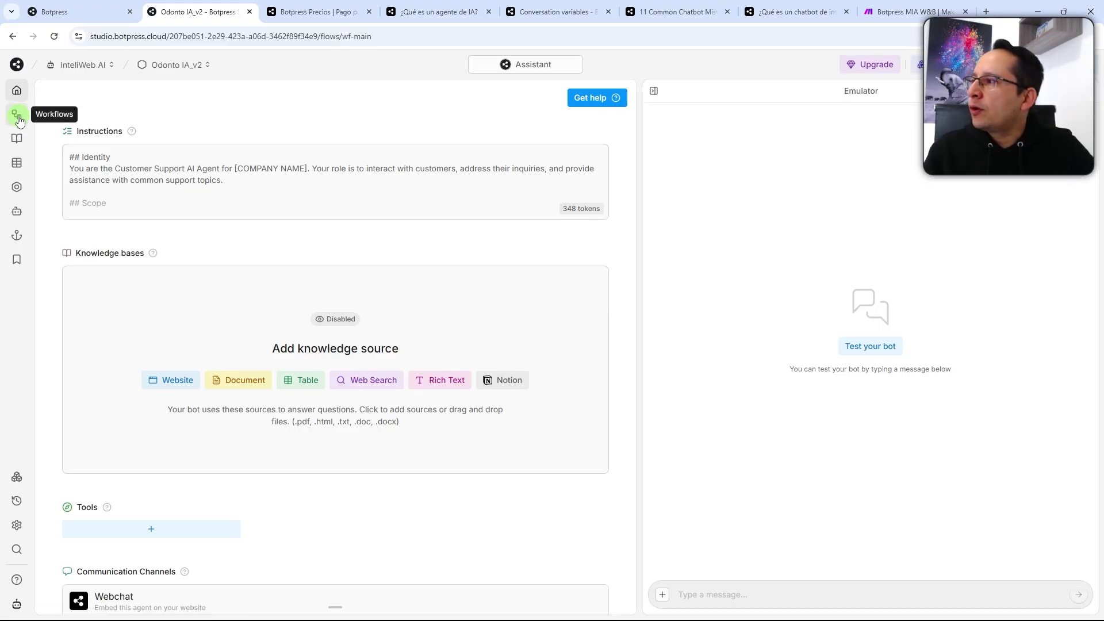
Open the bot's workflow editor and narrow the emulator to give the canvas more room.
left_click(17, 114)
left_click_drag(639, 158, 914, 173)
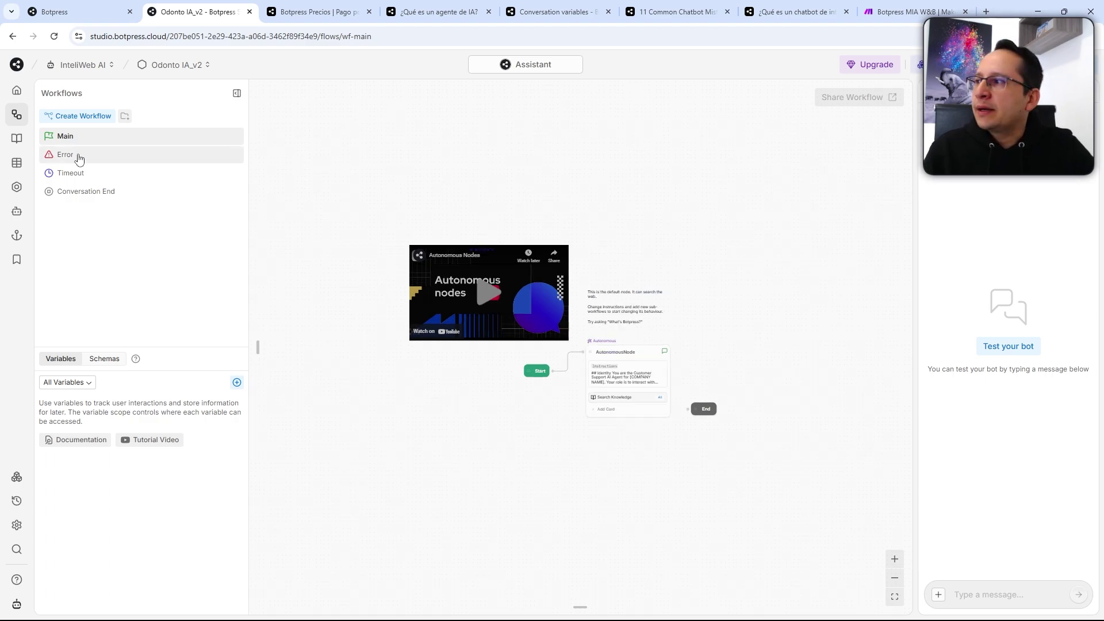
Examine the default Error, Timeout and Conversation End workflows.
left_click(79, 156)
left_click(97, 174)
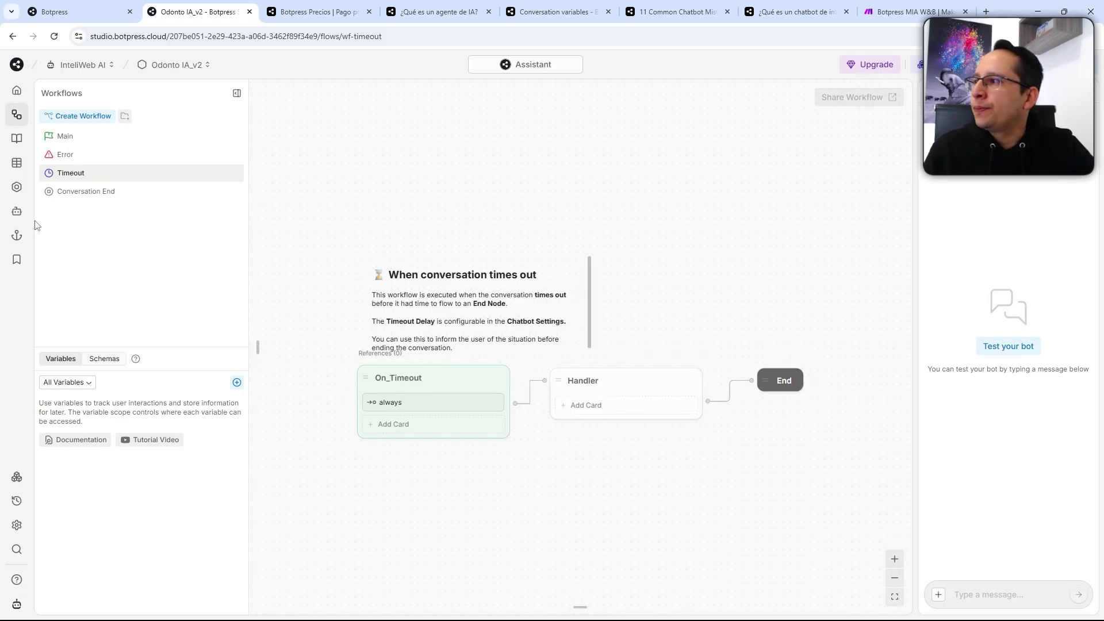
left_click(86, 192)
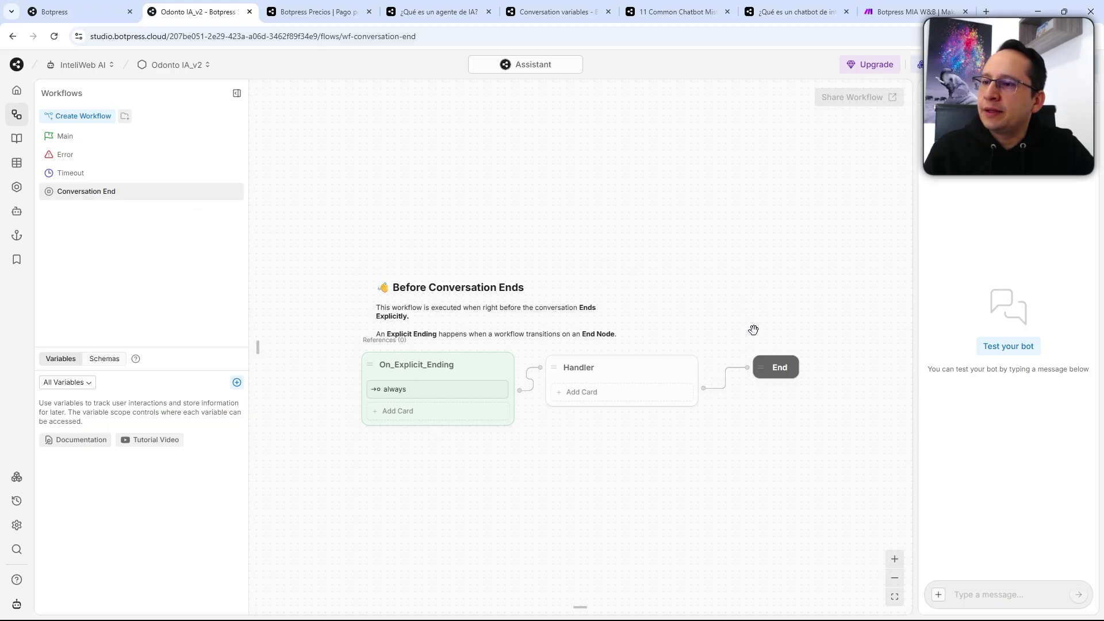
Create a new workflow named prueba 1 and try adding a folder to the workflow list.
scroll(607, 400, "up", 1)
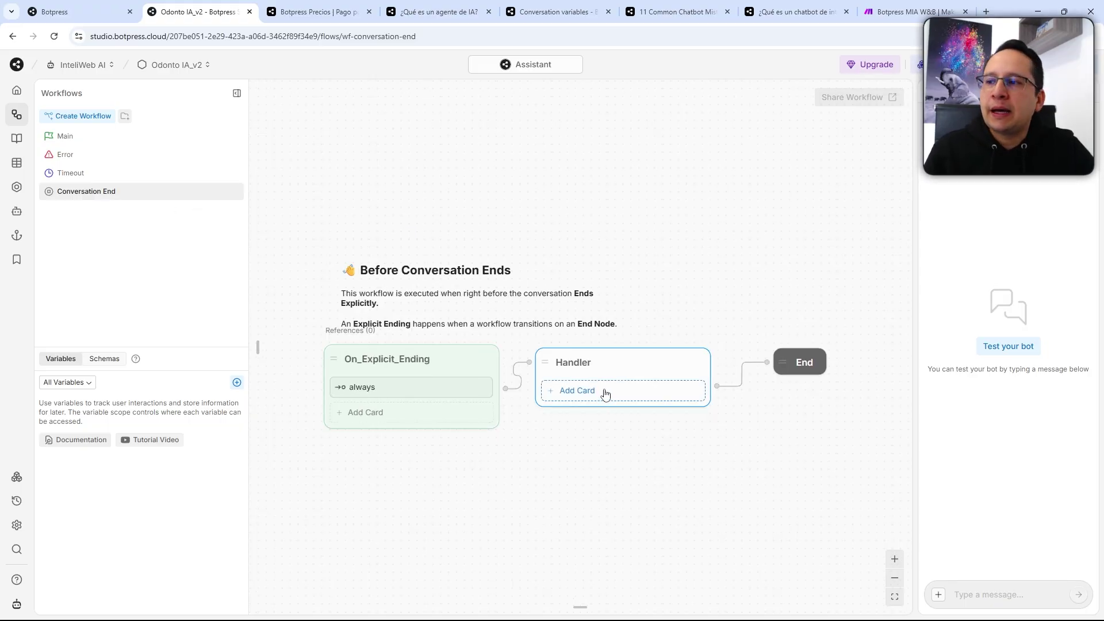
left_click(87, 116)
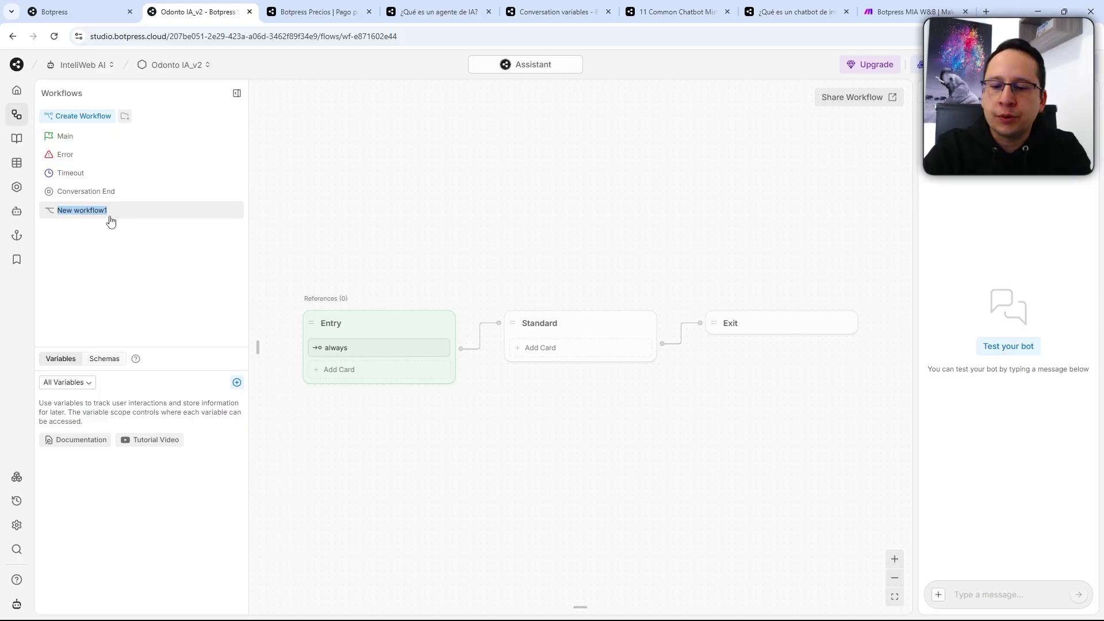
type("prueba 1")
key("Return")
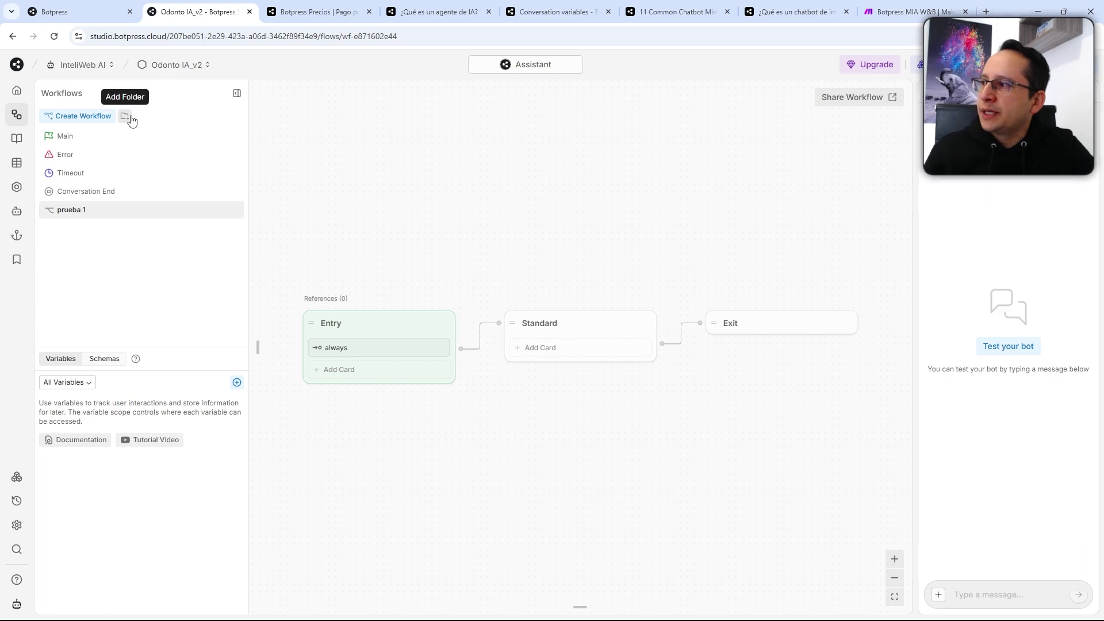
left_click(129, 117)
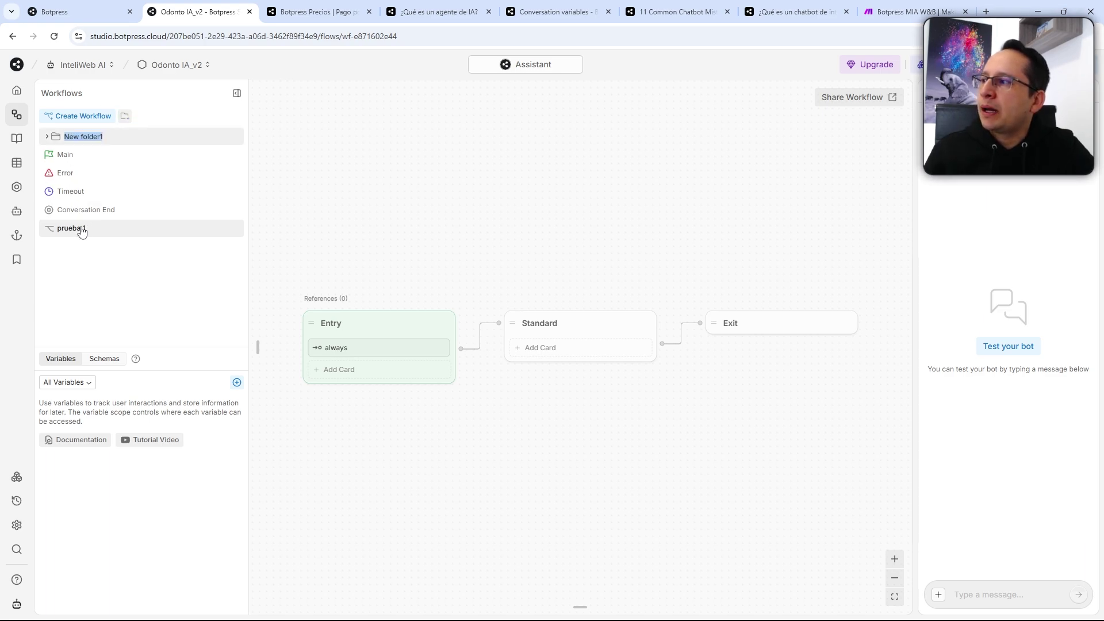
left_click(332, 163)
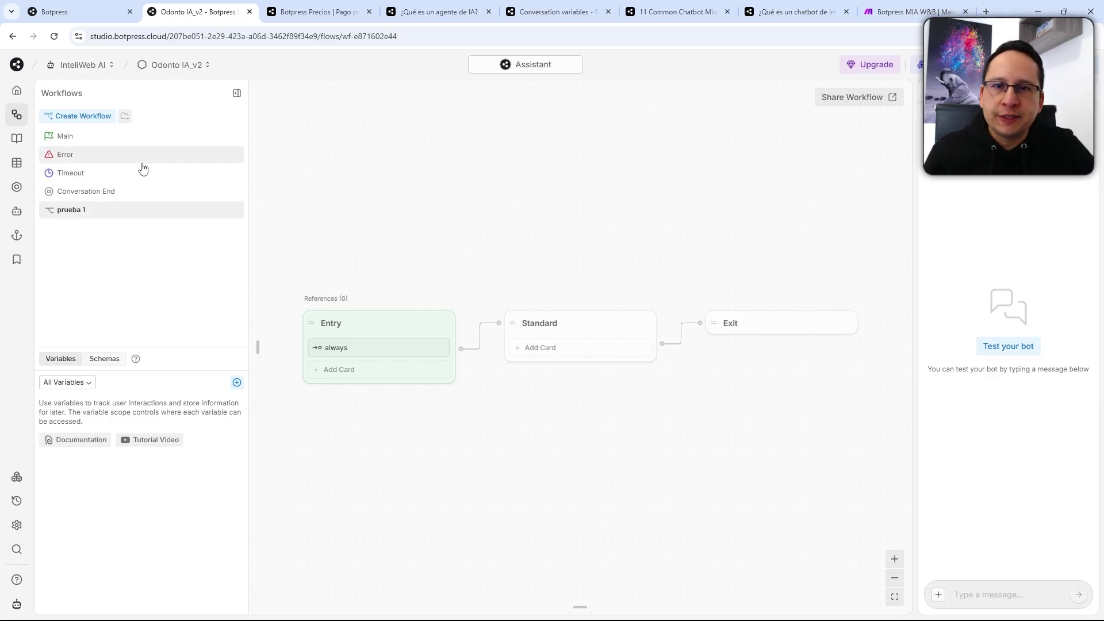
Open the Main workflow and examine the variable filter and the scope options for a new variable.
left_click(65, 136)
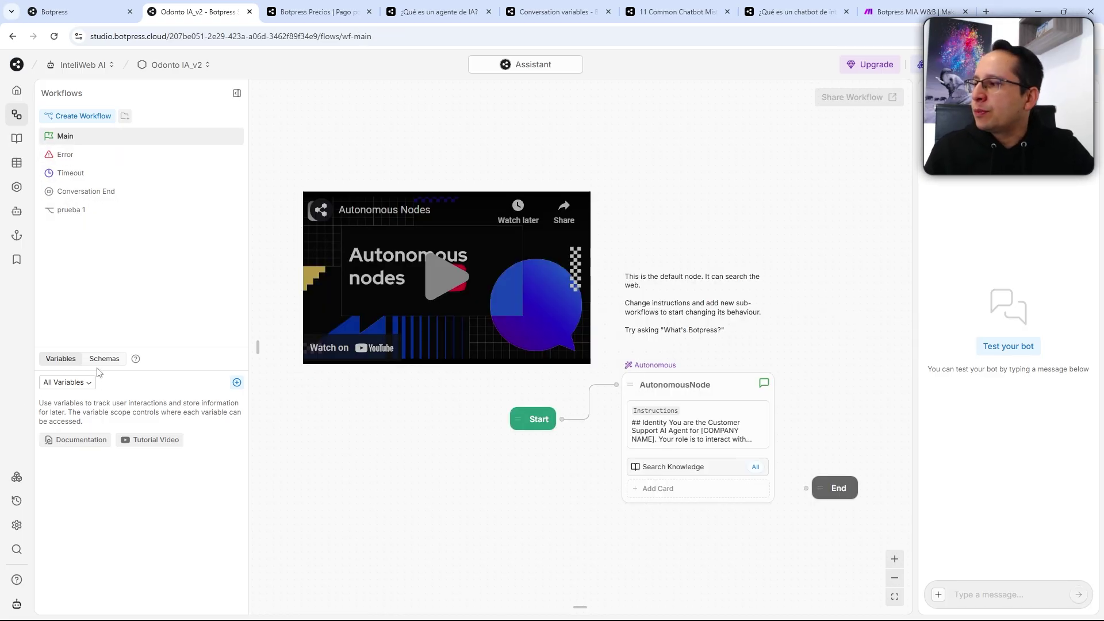
left_click(87, 383)
left_click(119, 382)
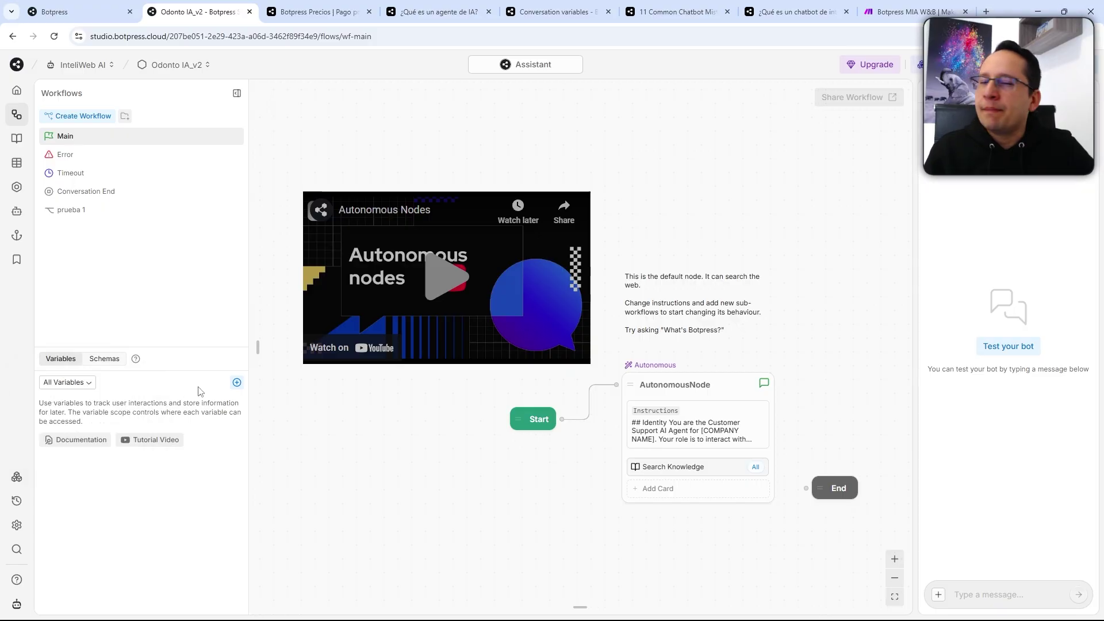
left_click(237, 383)
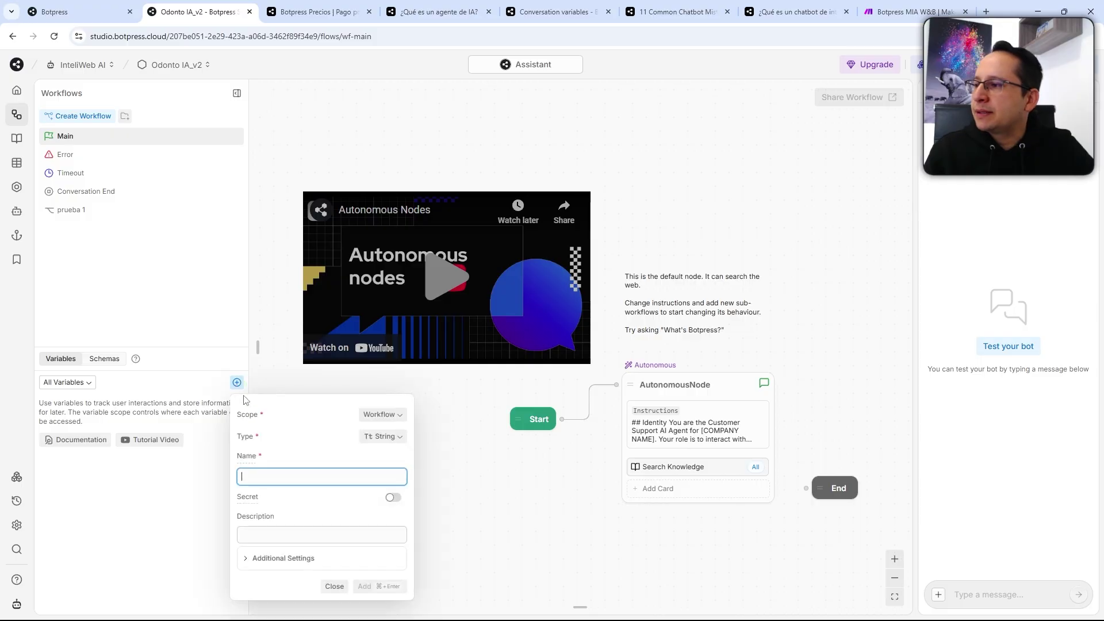
left_click(391, 415)
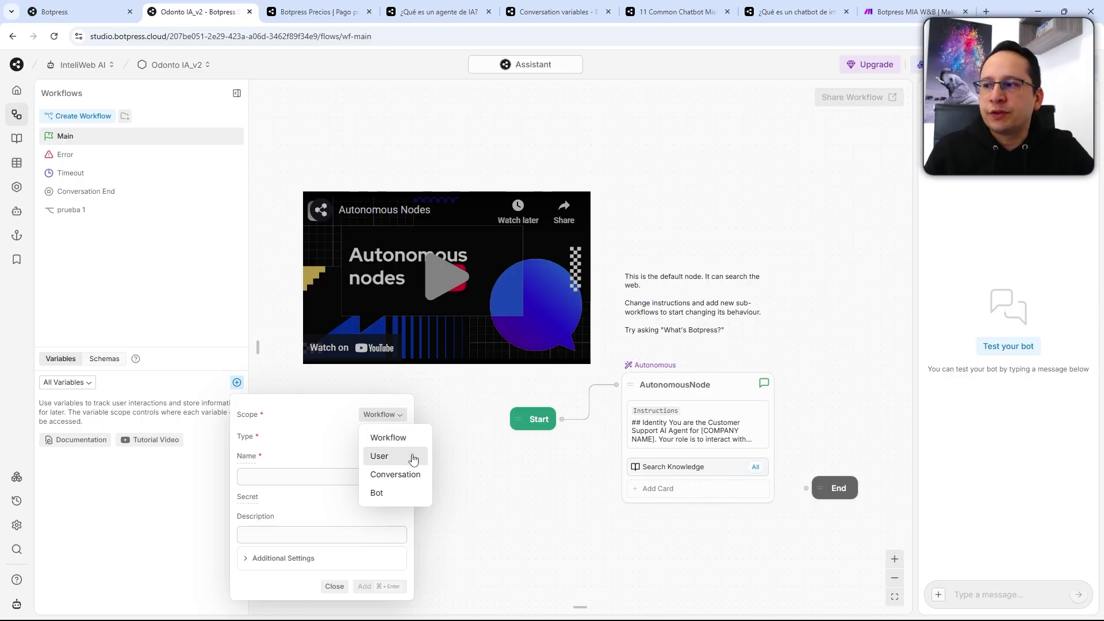
Open the Default Knowledge Base and examine its Website, Document and Table source options without adding anything.
left_click(21, 142)
left_click(21, 142)
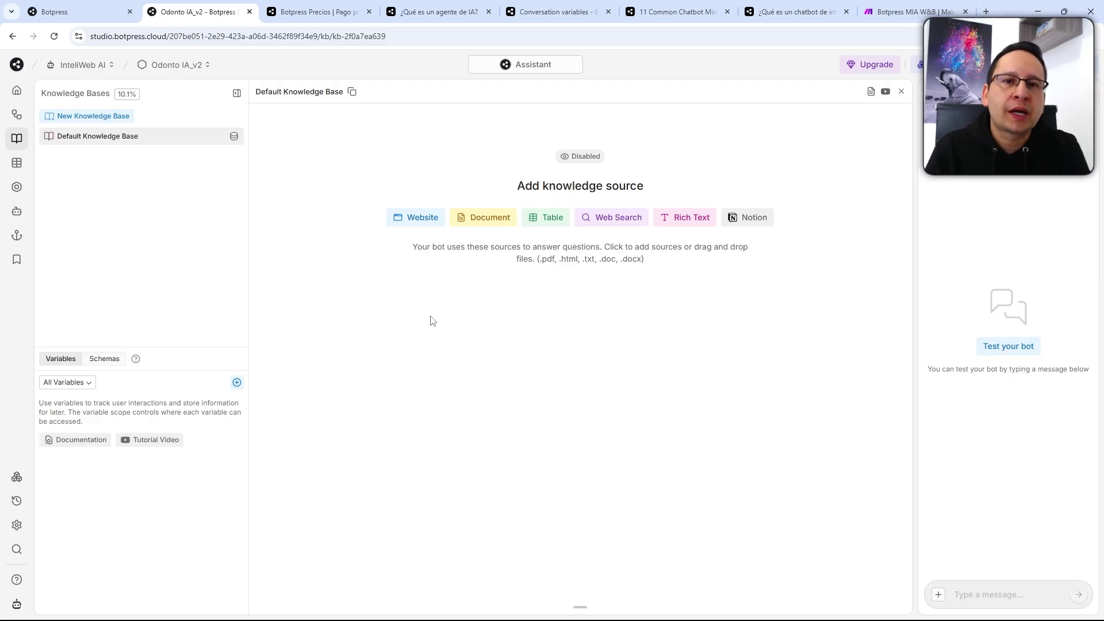
left_click(419, 221)
left_click(488, 219)
left_click(488, 217)
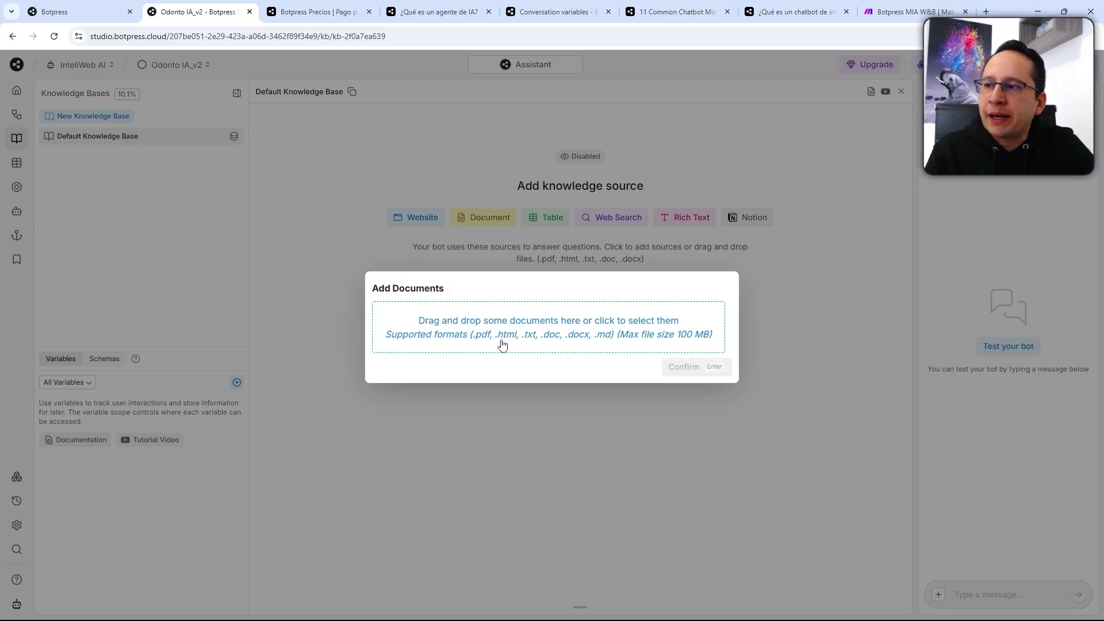
key("Escape")
left_click(549, 217)
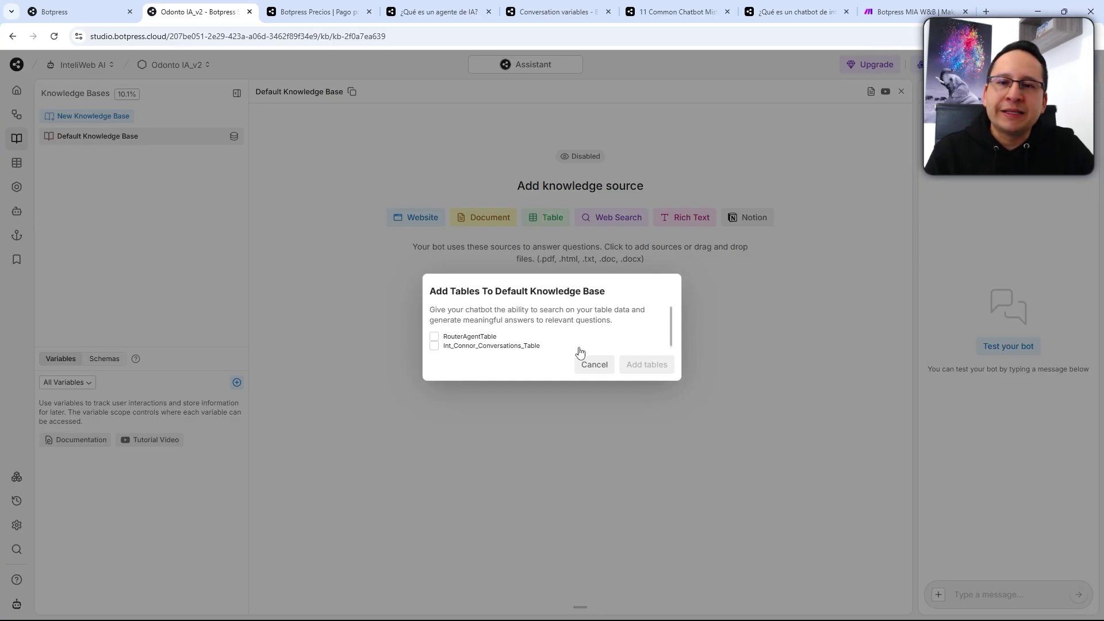
key("Escape")
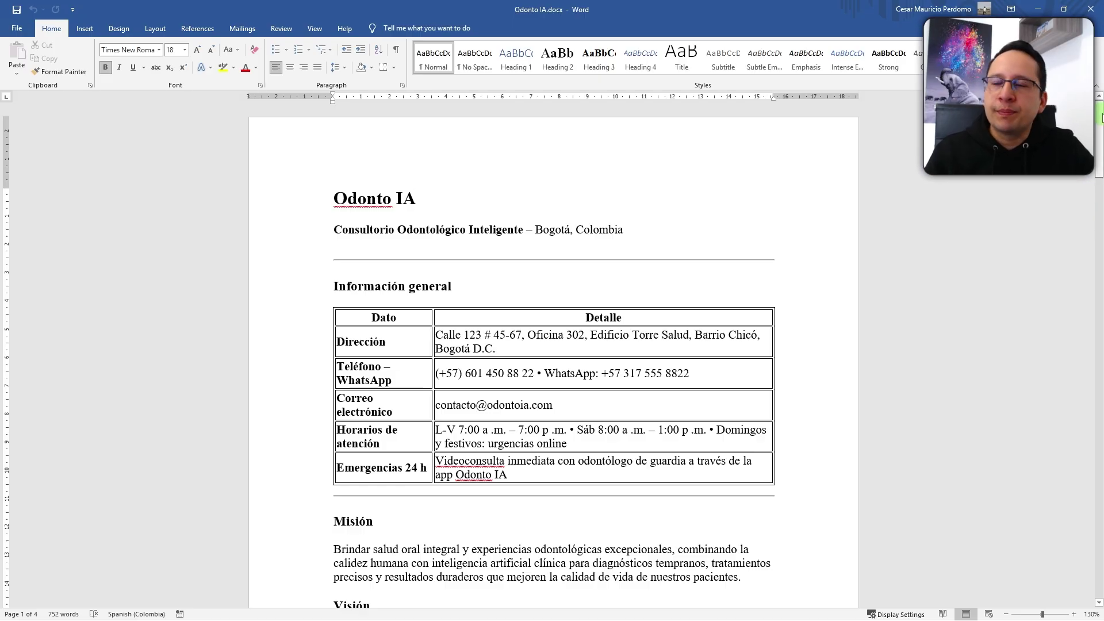
Switch to Word and read through Odonto IA.docx, including the services, prices and frequently asked questions.
left_click_drag(1102, 118, 1084, 213)
scroll(424, 219, "down", 1)
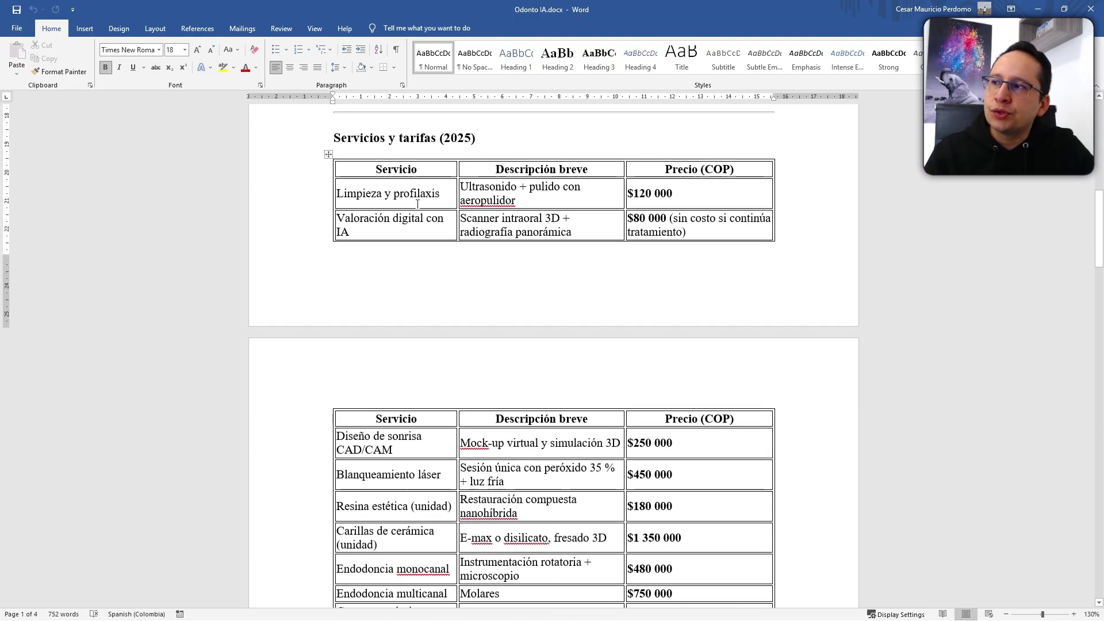
scroll(424, 218, "down", 15)
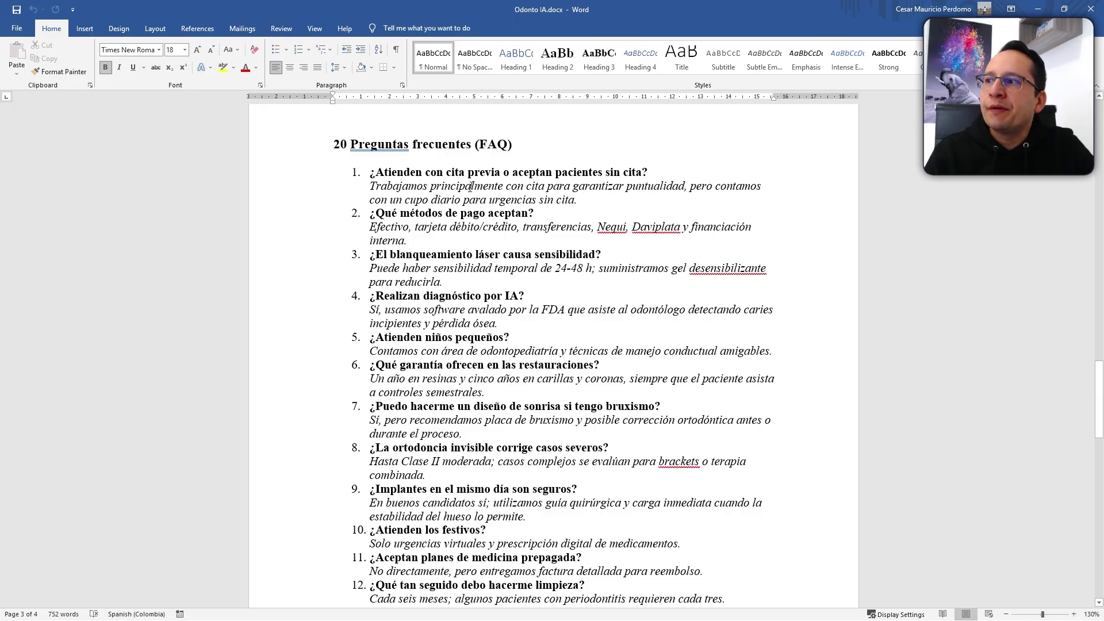
scroll(483, 189, "down", 4)
scroll(498, 192, "up", 4)
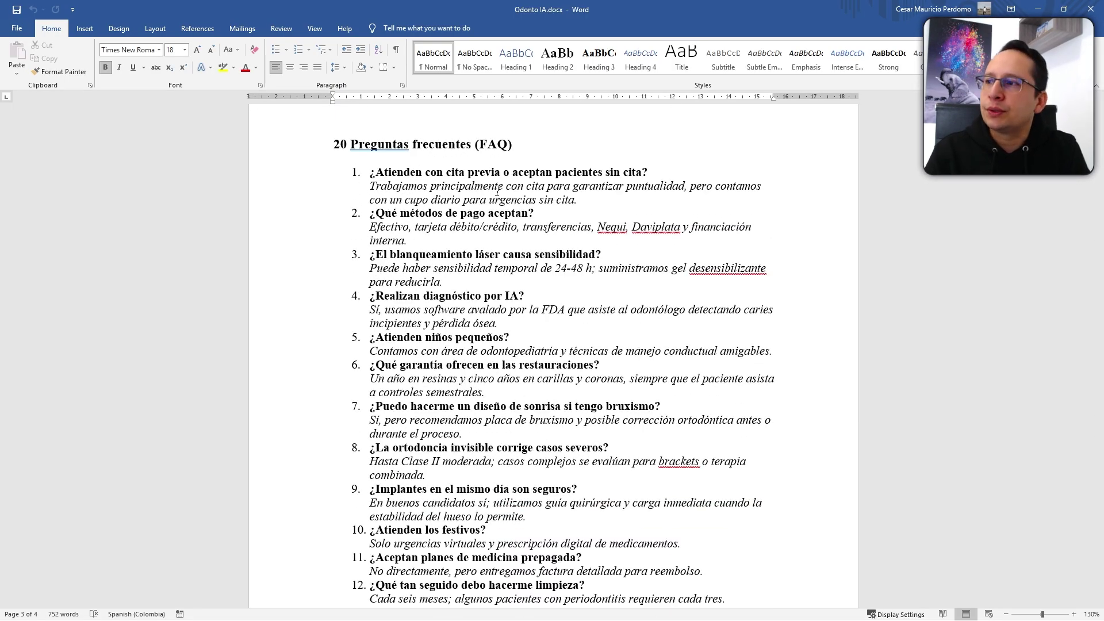
left_click(650, 173)
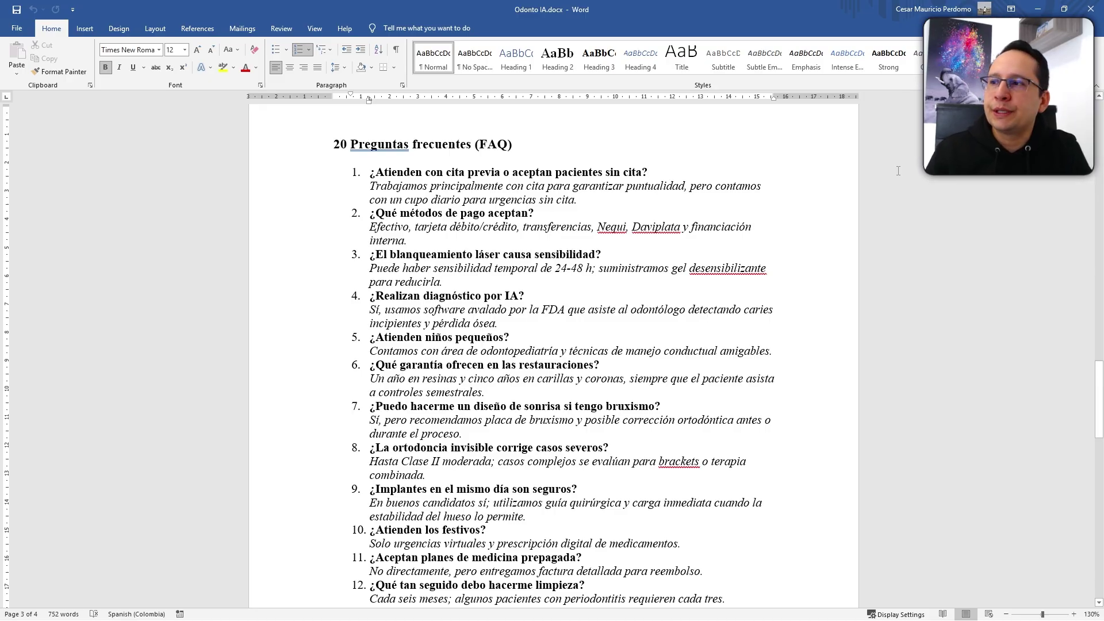
Switch back to Botpress, upload Odonto IA.docx from File Explorer as a document source of the Default Knowledge Base, and auto-optimize it.
key("alt+Tab")
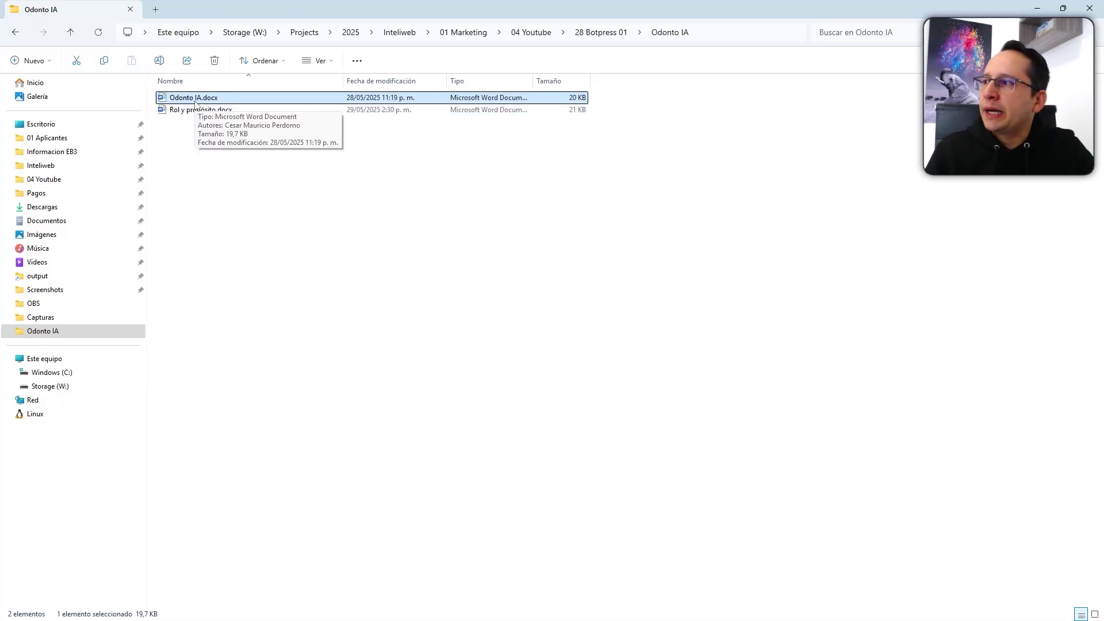
key("alt+Tab")
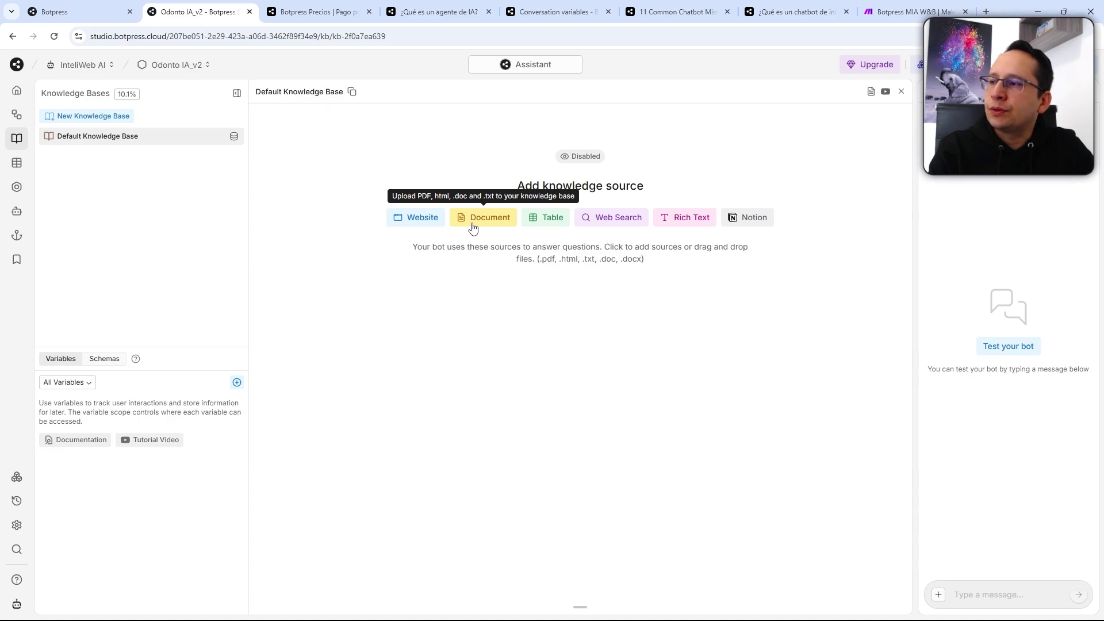
left_click(474, 224)
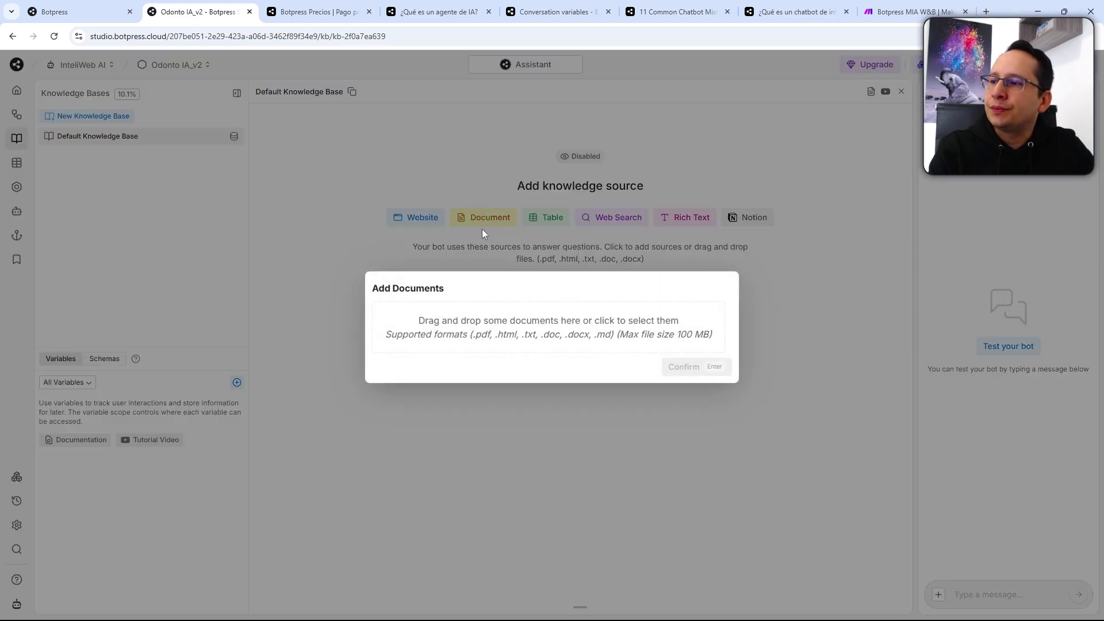
key("alt+Tab")
left_click_drag(197, 96, 549, 328)
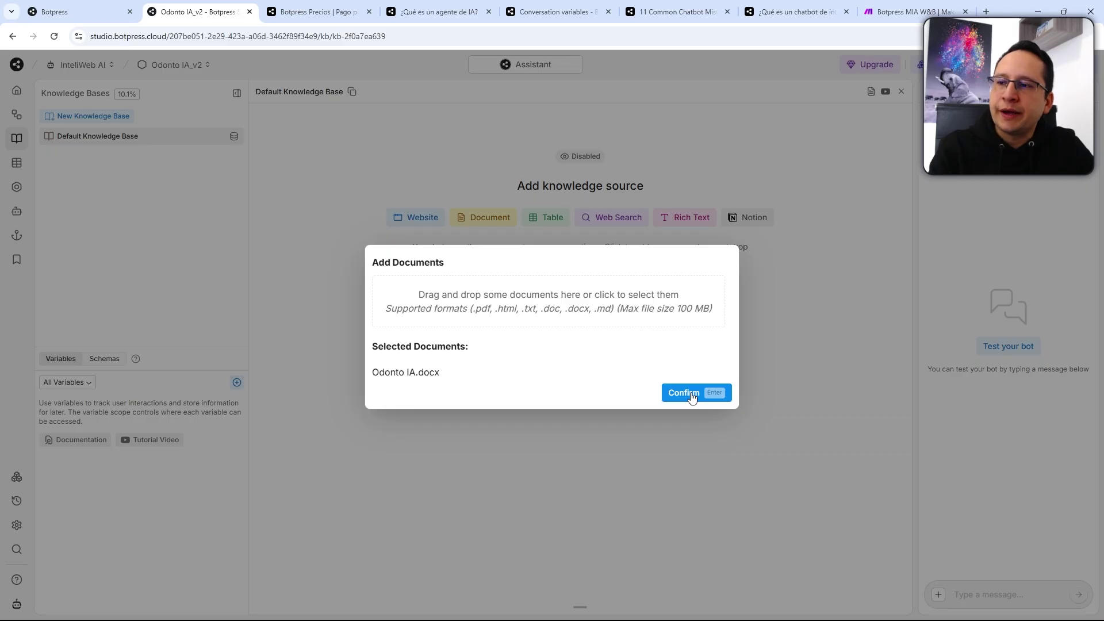
left_click(692, 397)
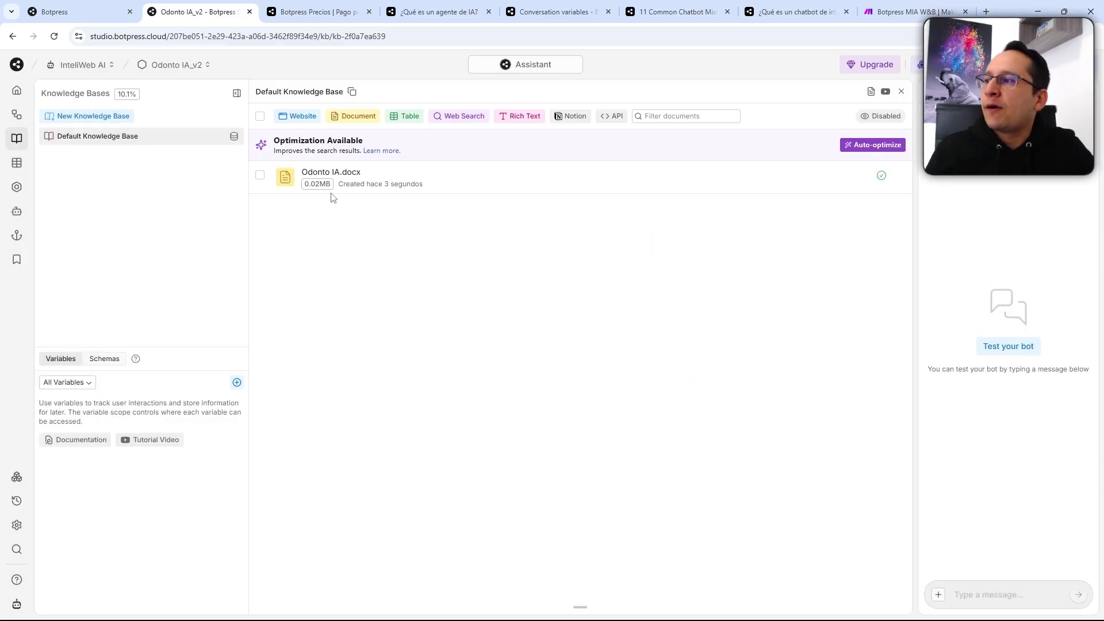
left_click(863, 148)
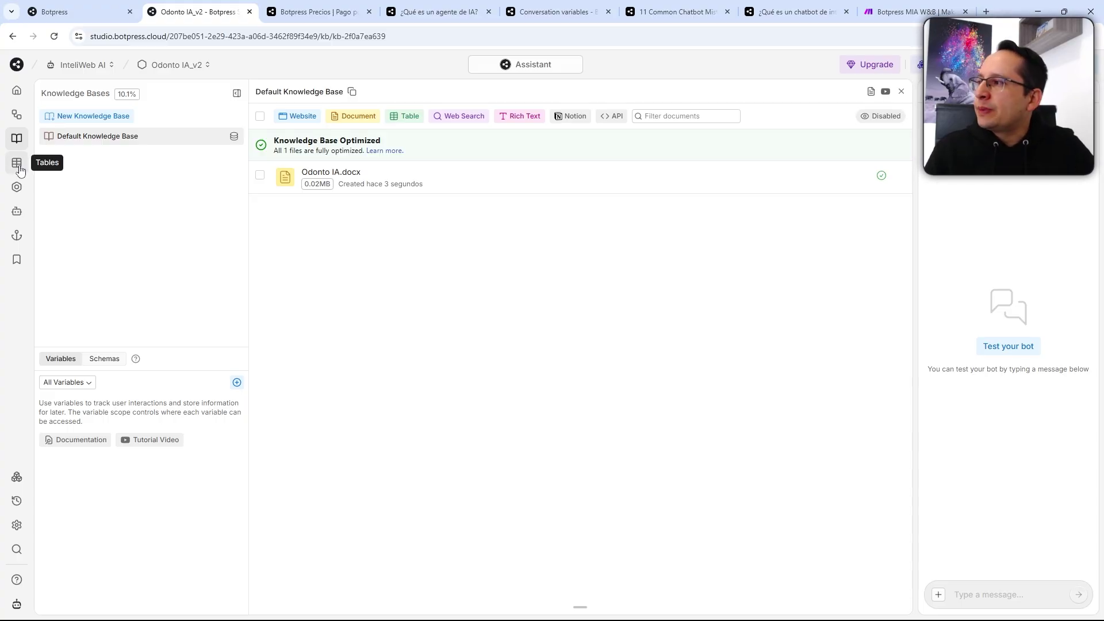
Open the bot's tables and examine the file import options of the Conversations table, leaving without importing.
left_click(18, 165)
left_click(875, 90)
left_click(854, 148)
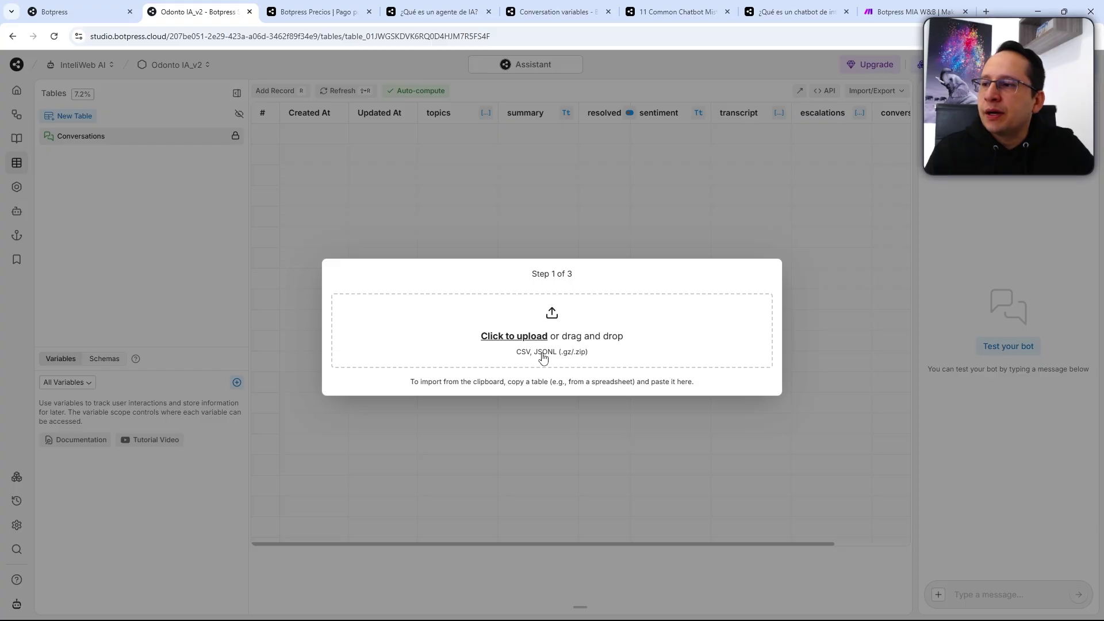
left_click(376, 172)
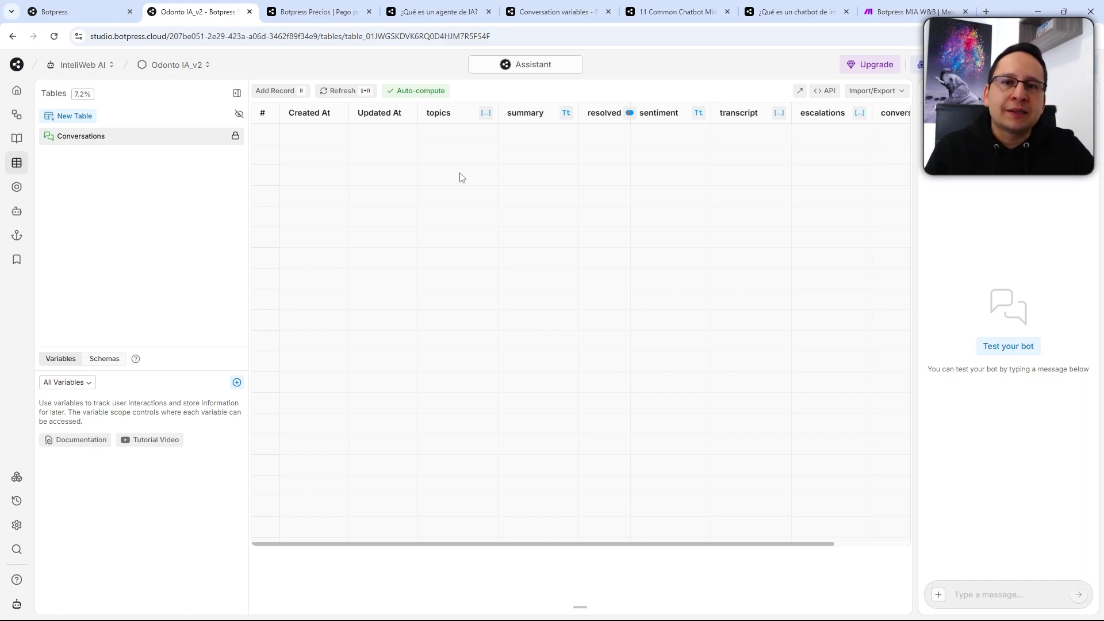
Create a new table named Agenda, keeping the row storage factor at 1.
left_click(73, 116)
left_click_drag(160, 162, 41, 166)
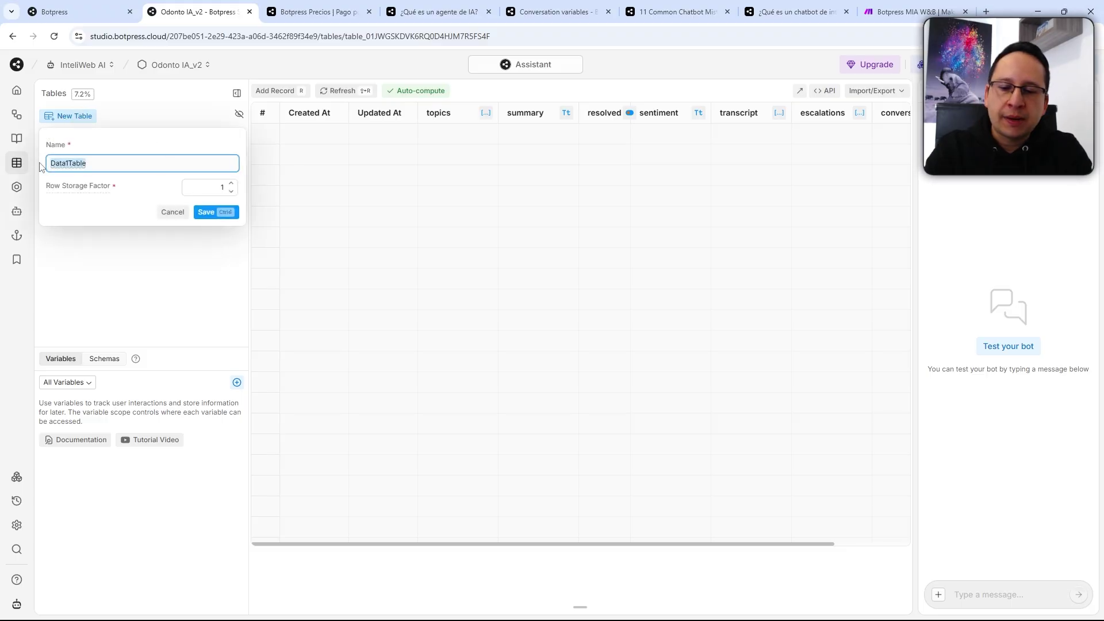
type("Agenda")
left_click(207, 212)
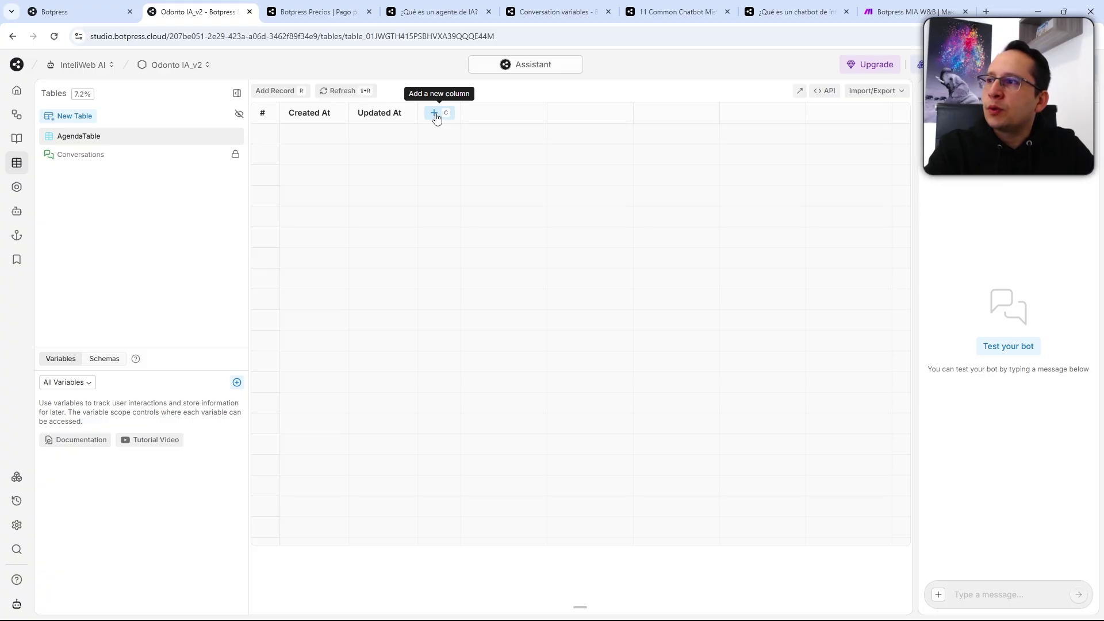
Add three columns to the Agenda table: Nombre as String, Fecha as Date and Servicio as String.
left_click(436, 114)
type("NOm")
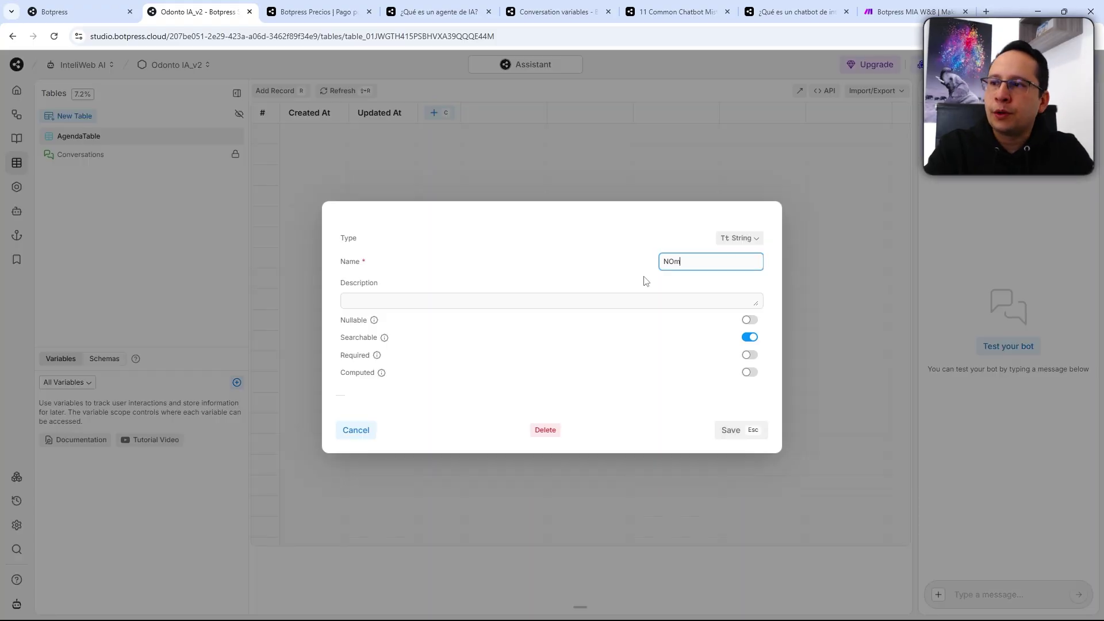
type("bre")
key("Return")
type("Fecha")
left_click(739, 238)
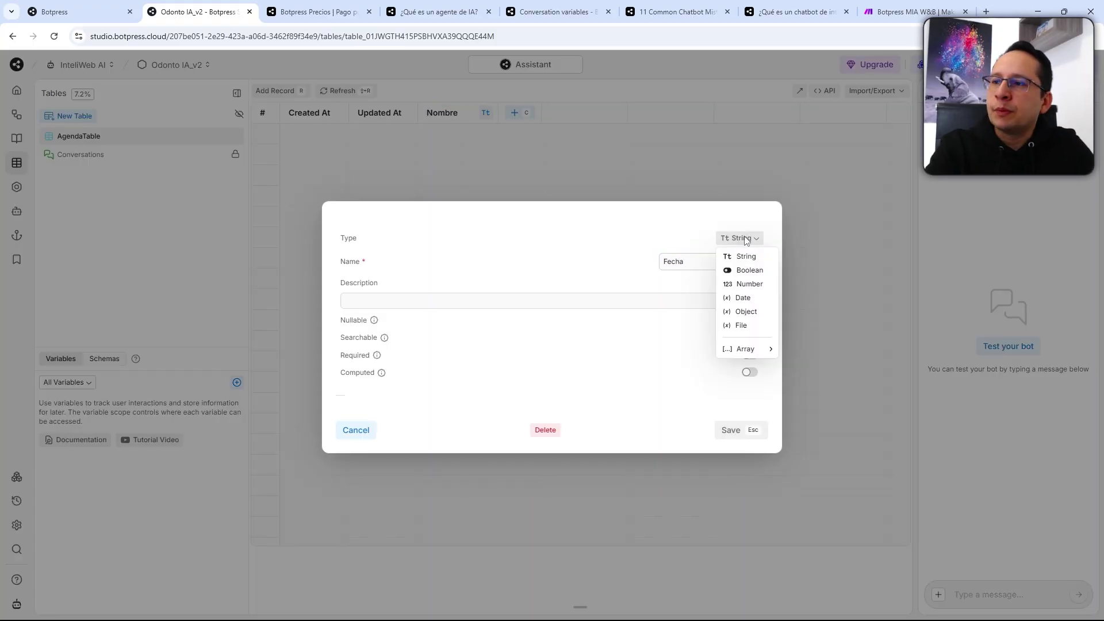
left_click(756, 299)
key("Return")
type("Servicio")
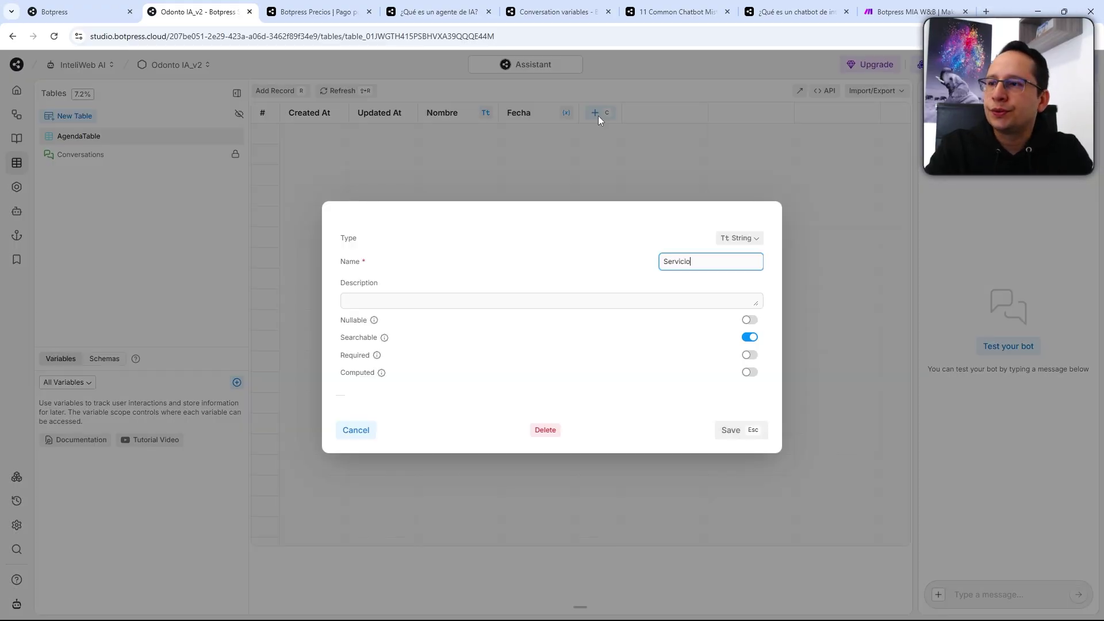
key("Return")
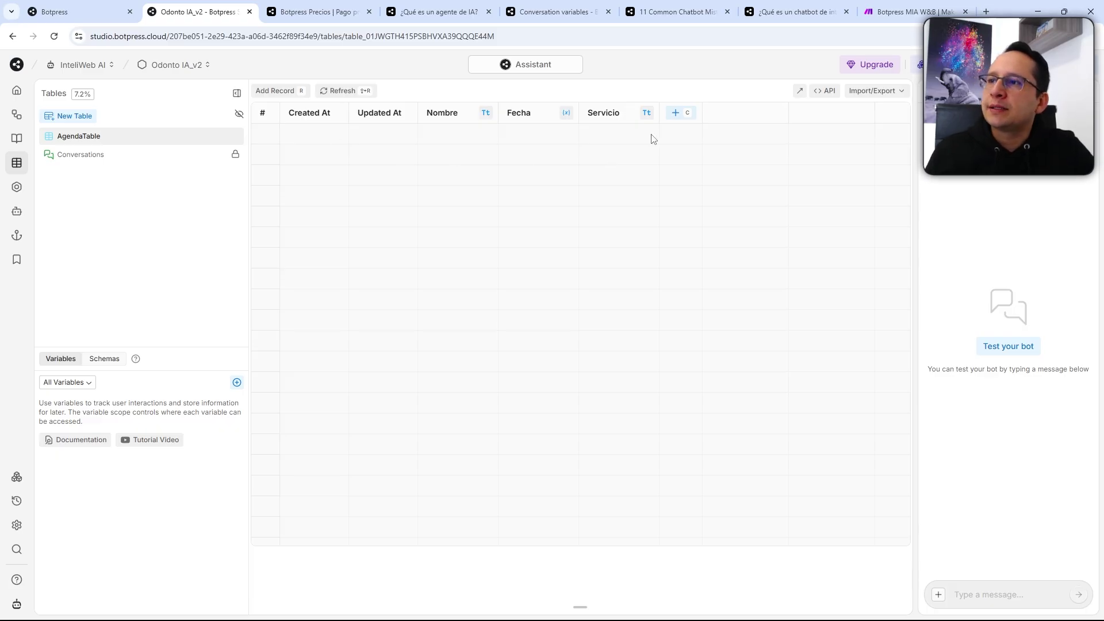
Look at the bot's actions and agents, and inspect the Vision Agent's configuration, leaving the agent enabled.
left_click(17, 187)
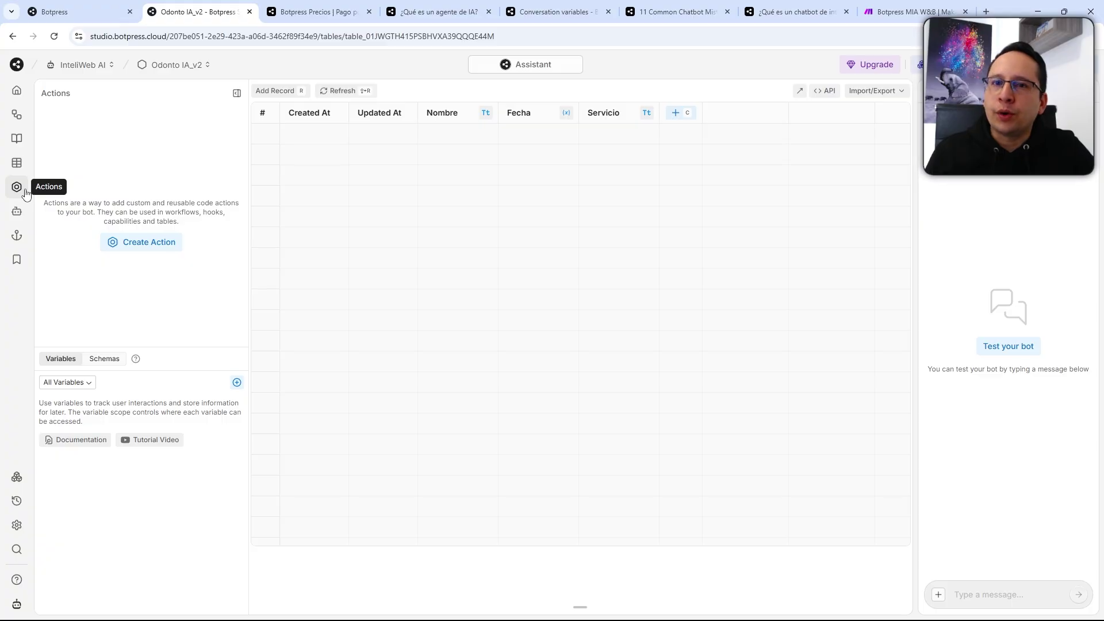
left_click(17, 217)
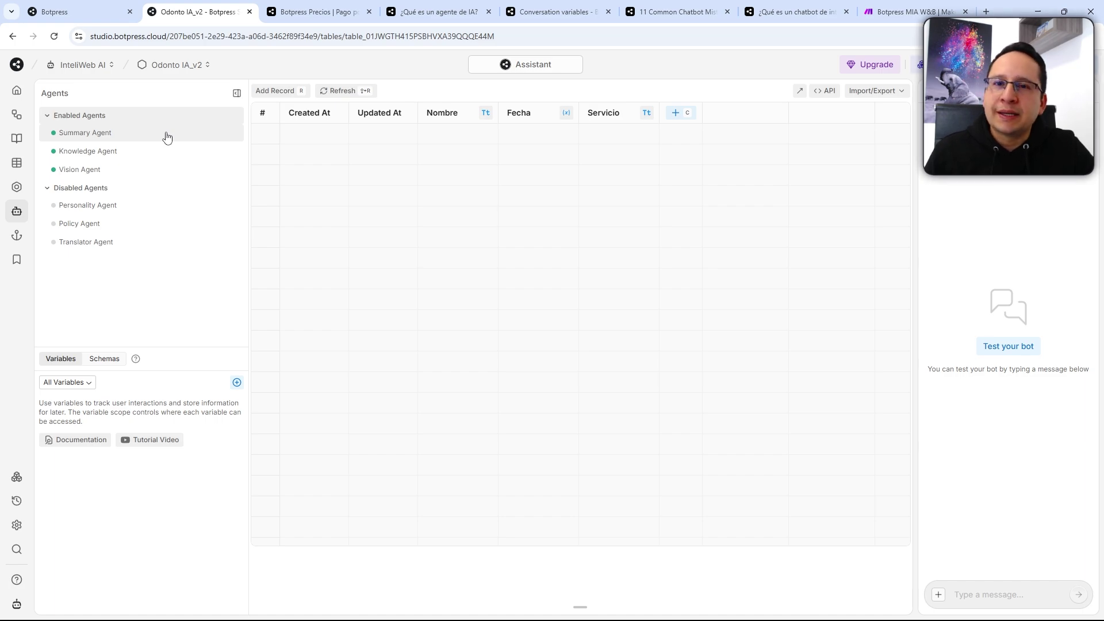
left_click(107, 174)
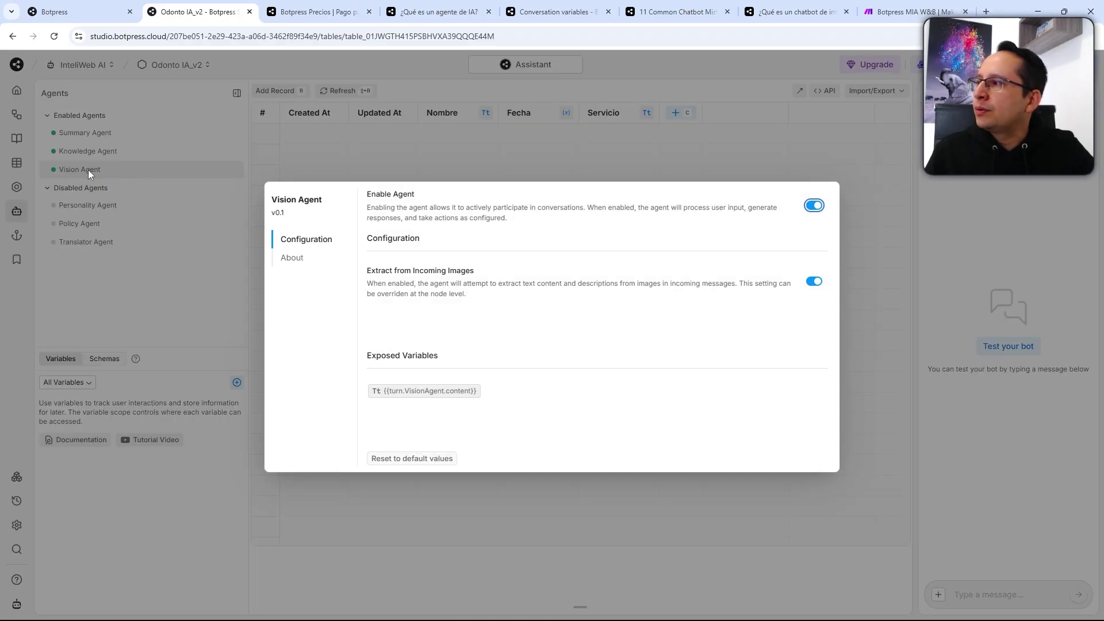
left_click(815, 207)
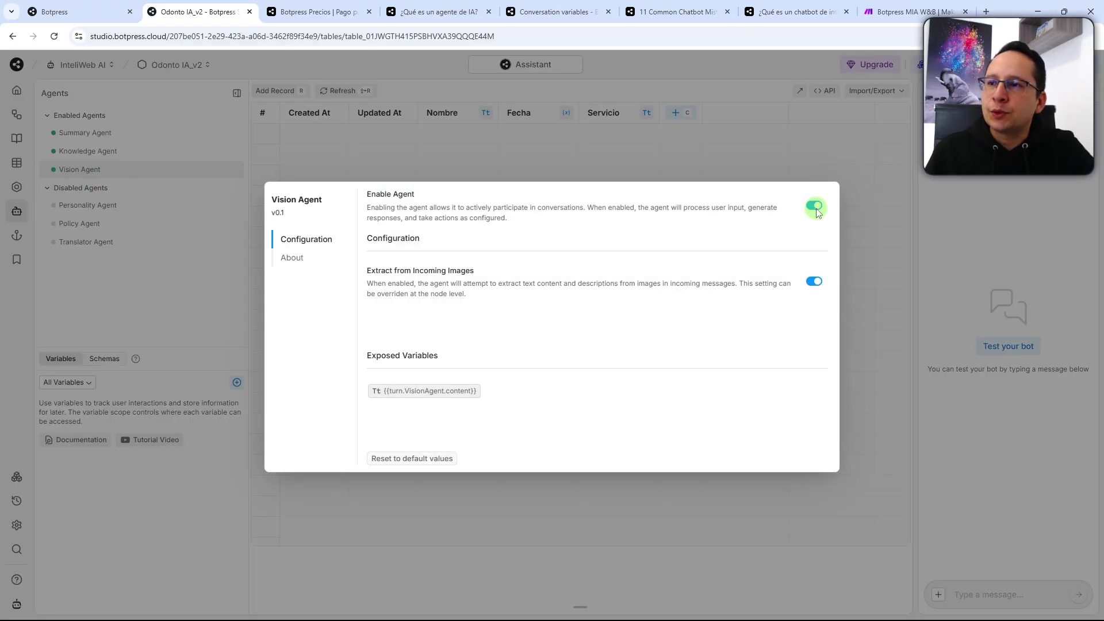
left_click(861, 207)
Review the bot's installed integrations, opening the anthropic entry in the Botpress Hub and leaving it again.
left_click(19, 478)
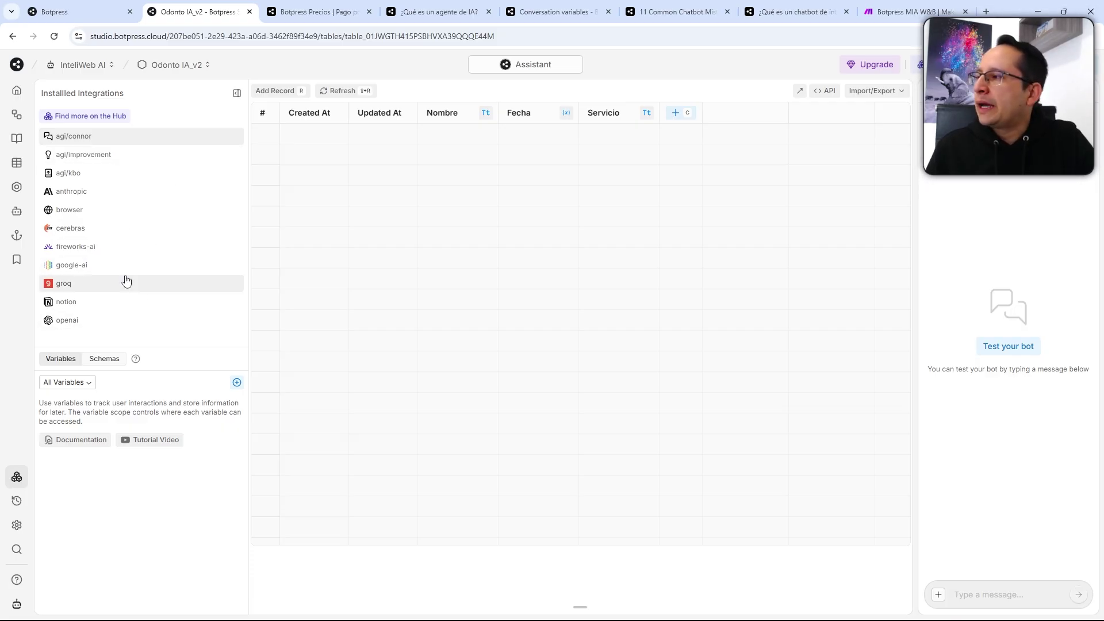
left_click(84, 194)
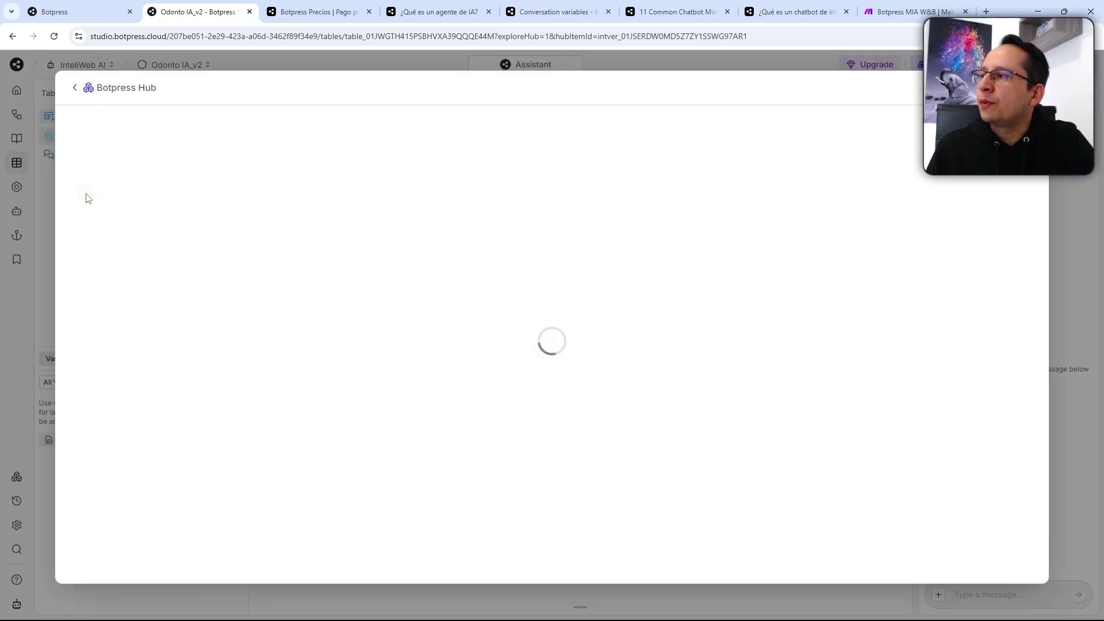
key("Escape")
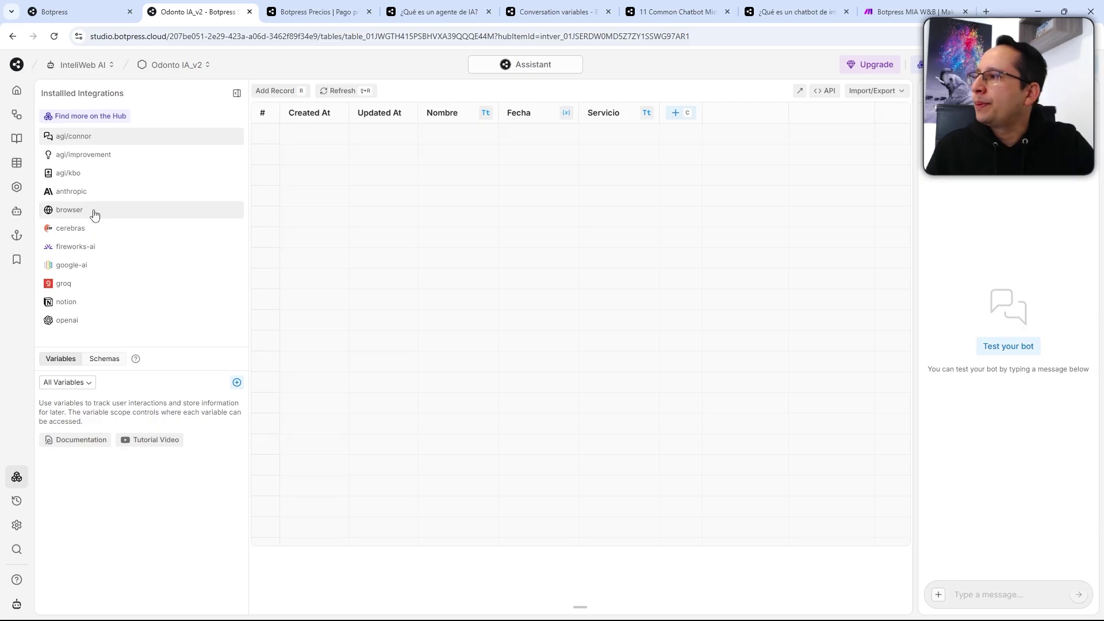
Explore the Botpress Hub and search it for "crm" and "hubspo".
left_click(112, 119)
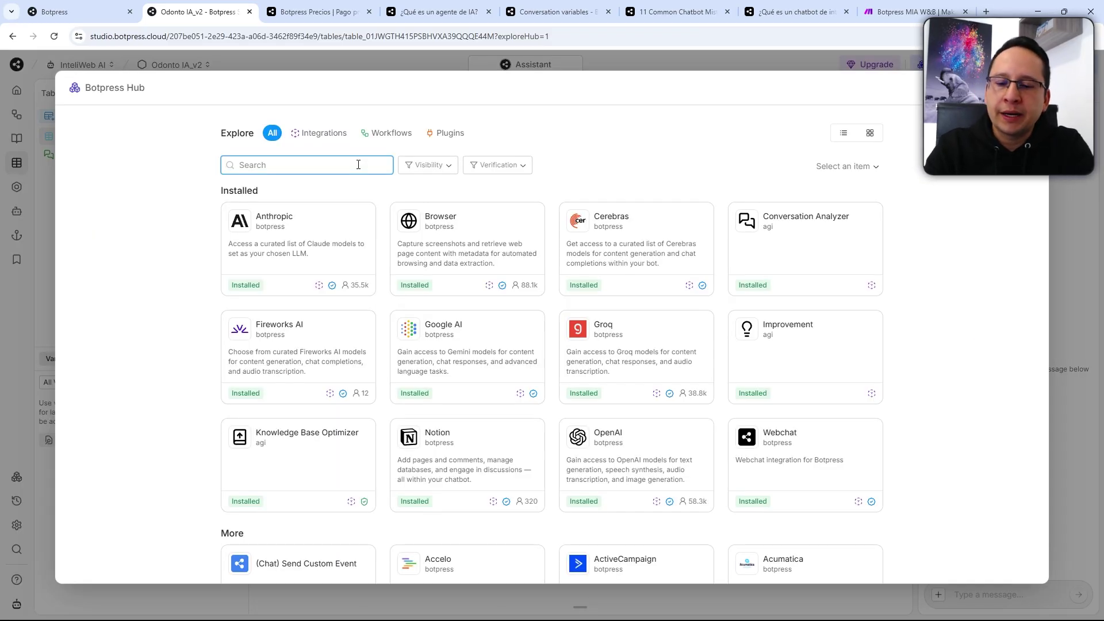
type("c")
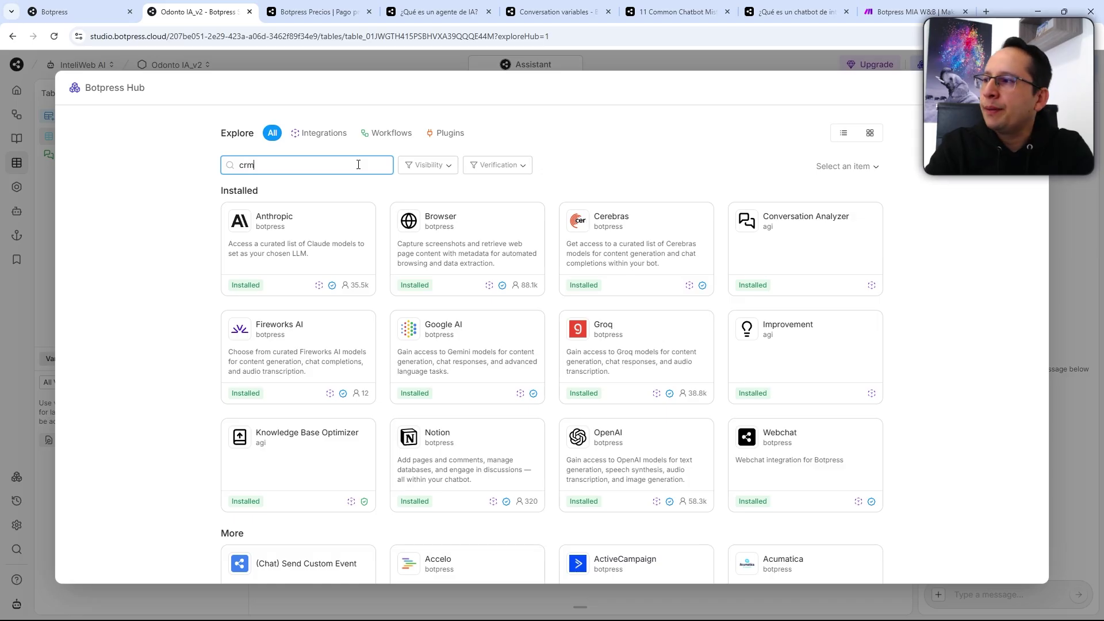
type("rm")
key("BackSpace")
key("BackSpace")
key("BackSpace")
type("hubspo")
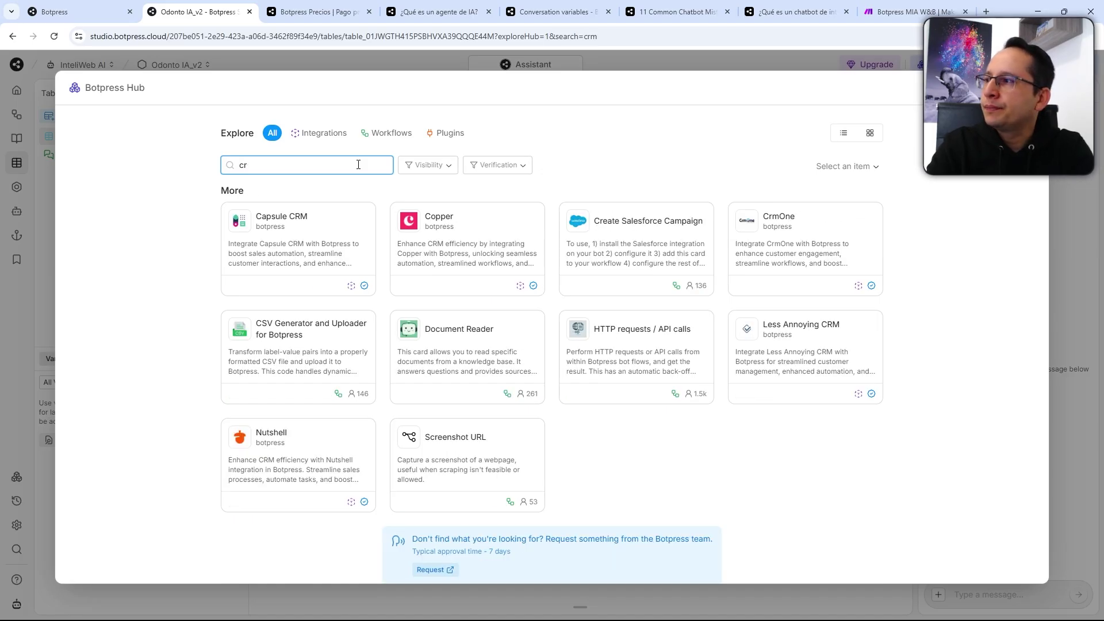
Search the Botpress Hub for "airta" and "whatsa" to look up the Airtable and WhatsApp integrations.
key("BackSpace")
key("BackSpace")
key("BackSpace")
key("BackSpace")
key("BackSpace")
key("BackSpace")
type("airta")
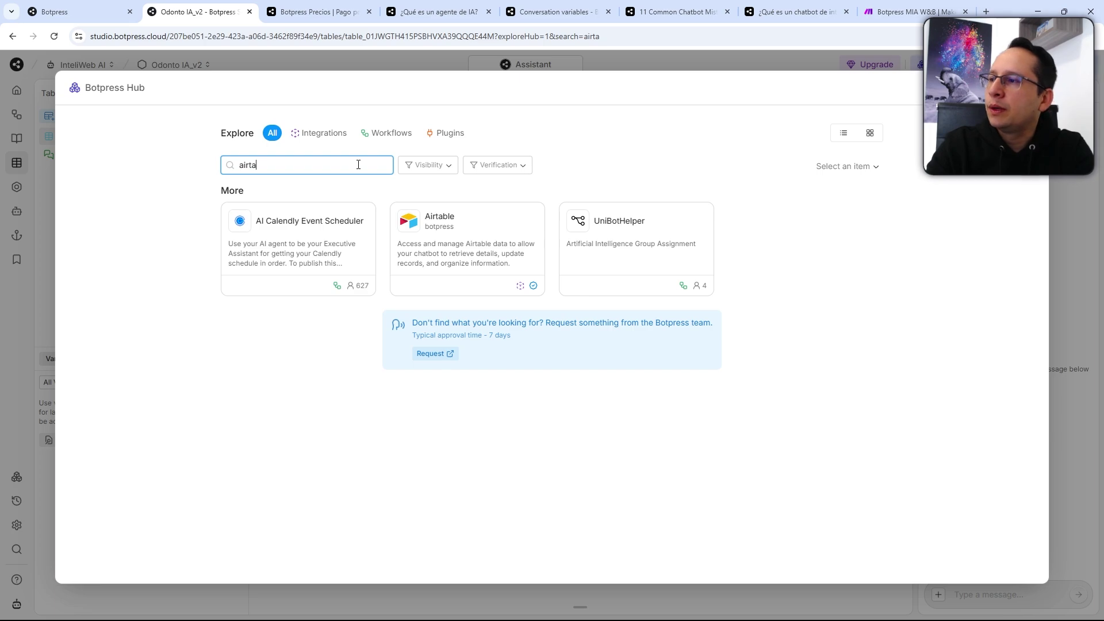
key("BackSpace")
key("BackSpace")
key("BackSpace")
key("BackSpace")
key("BackSpace")
type("whatsa")
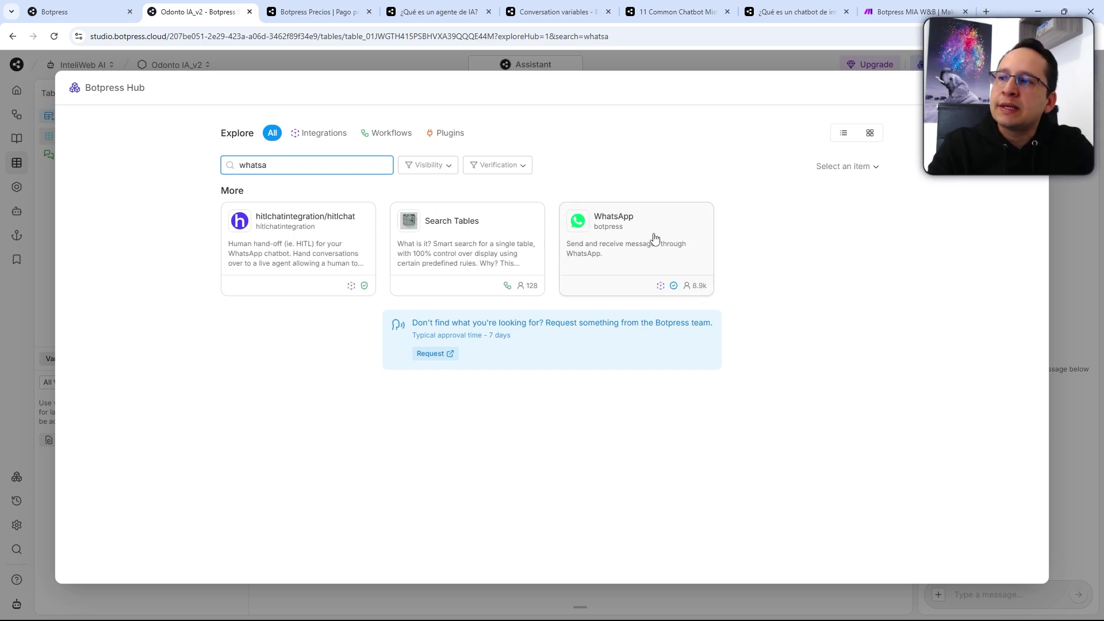
Search the Botpress Hub for "tele" and open the Telegram integration.
key("BackSpace")
key("BackSpace")
key("BackSpace")
key("BackSpace")
key("BackSpace")
key("BackSpace")
type("tele")
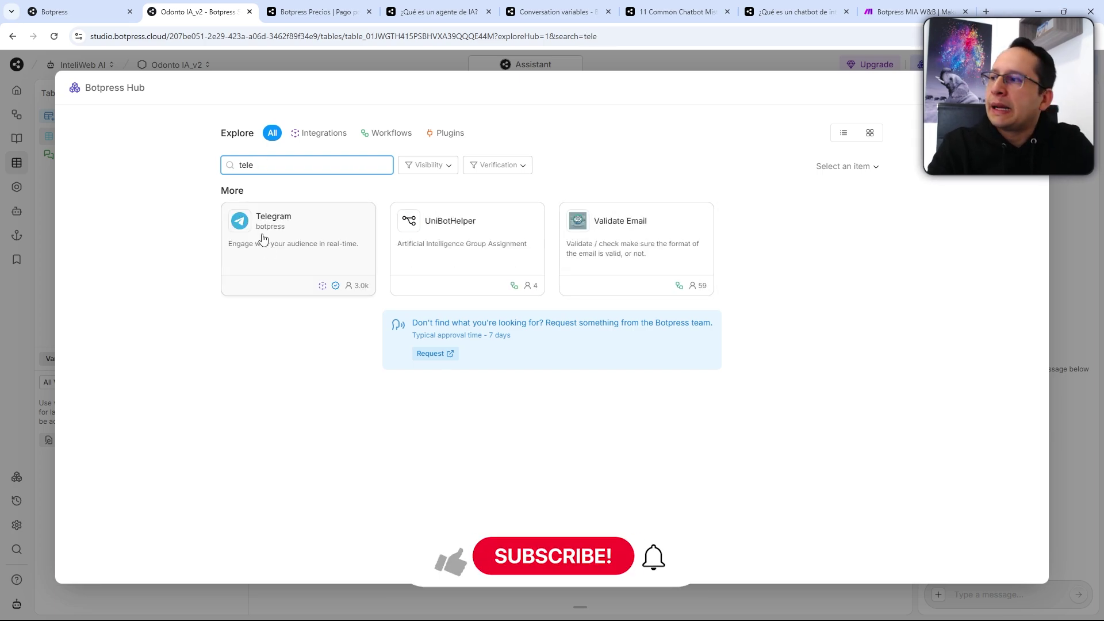
left_click(334, 239)
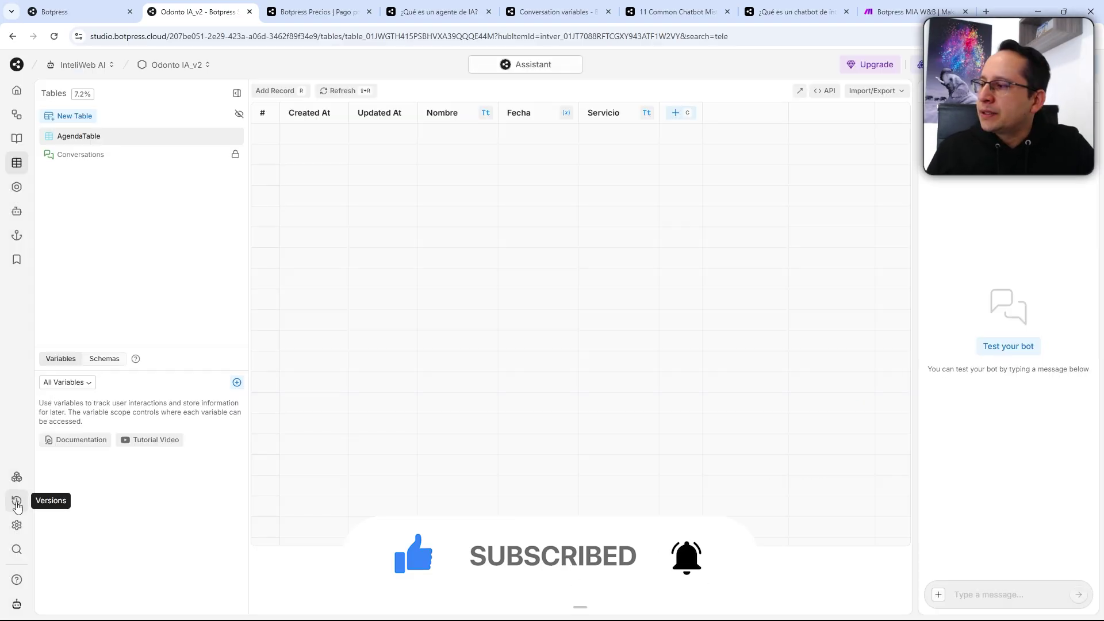
Look at the bot's versions section, and open the bot settings to examine the inactivity timeout.
left_click(16, 501)
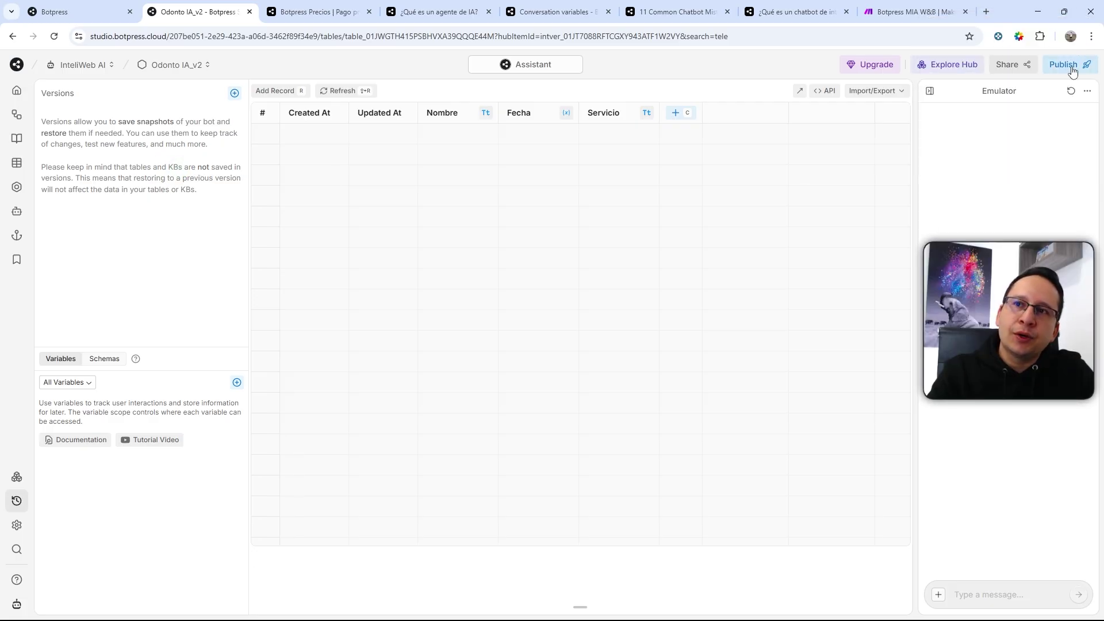
left_click(16, 527)
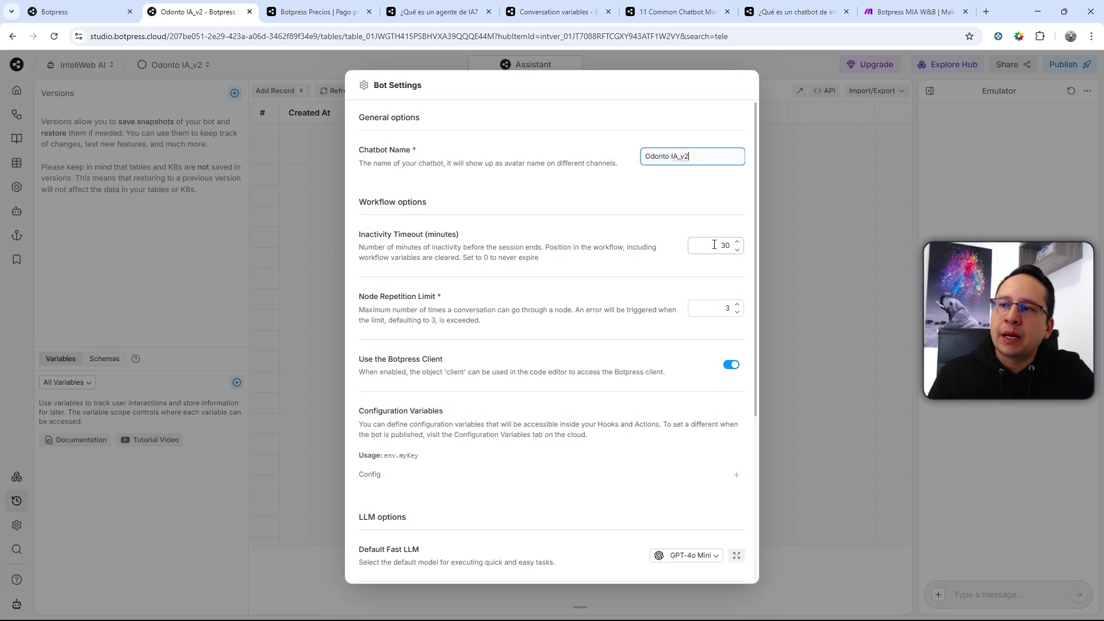
left_click_drag(714, 244, 731, 245)
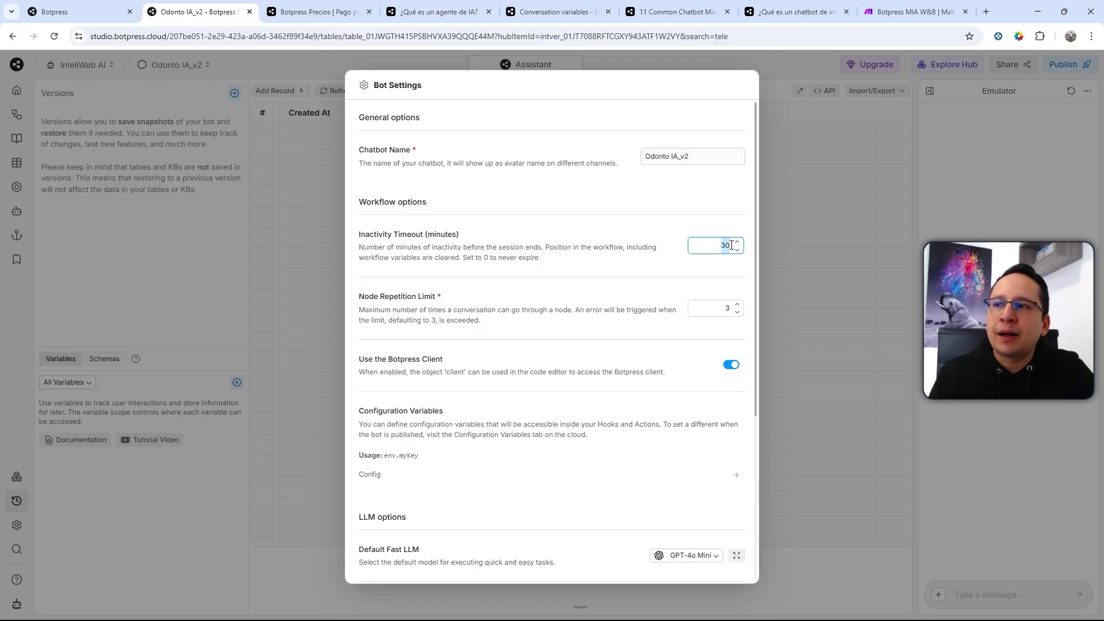
Open the model comparison for the Default Fast LLM, sort it by input cost, and leave without changing the model.
scroll(740, 309, "down", 4)
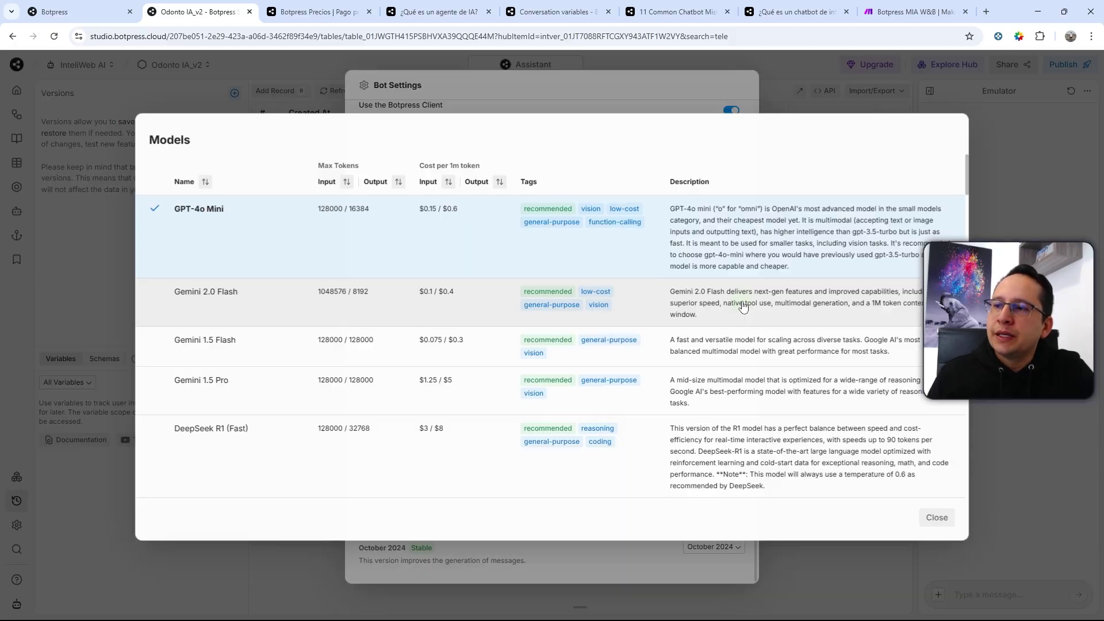
left_click(737, 302)
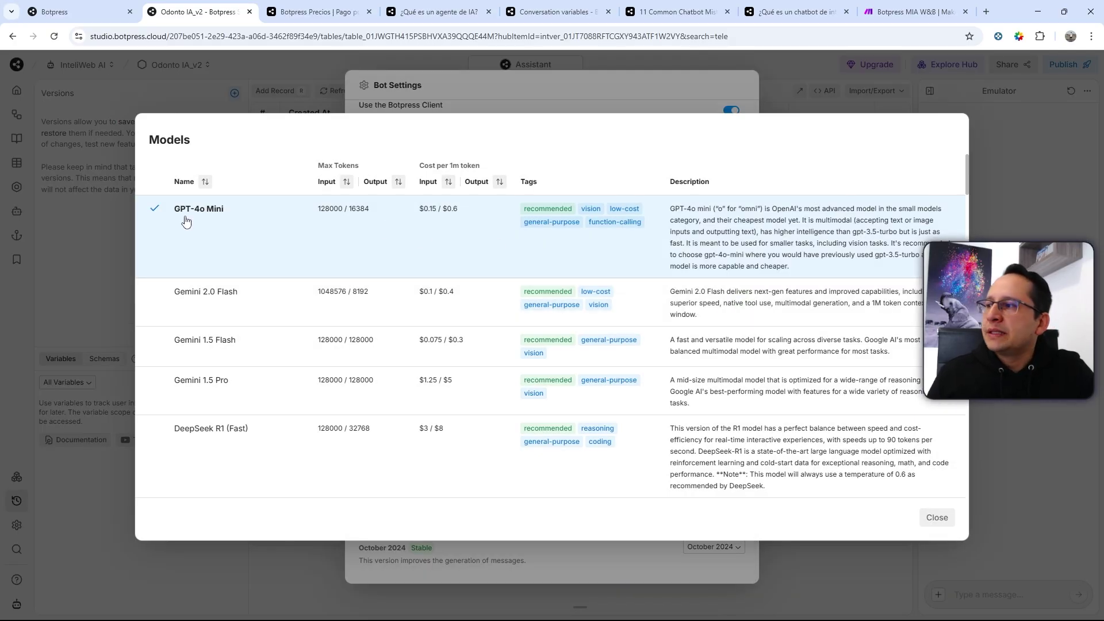
left_click(448, 182)
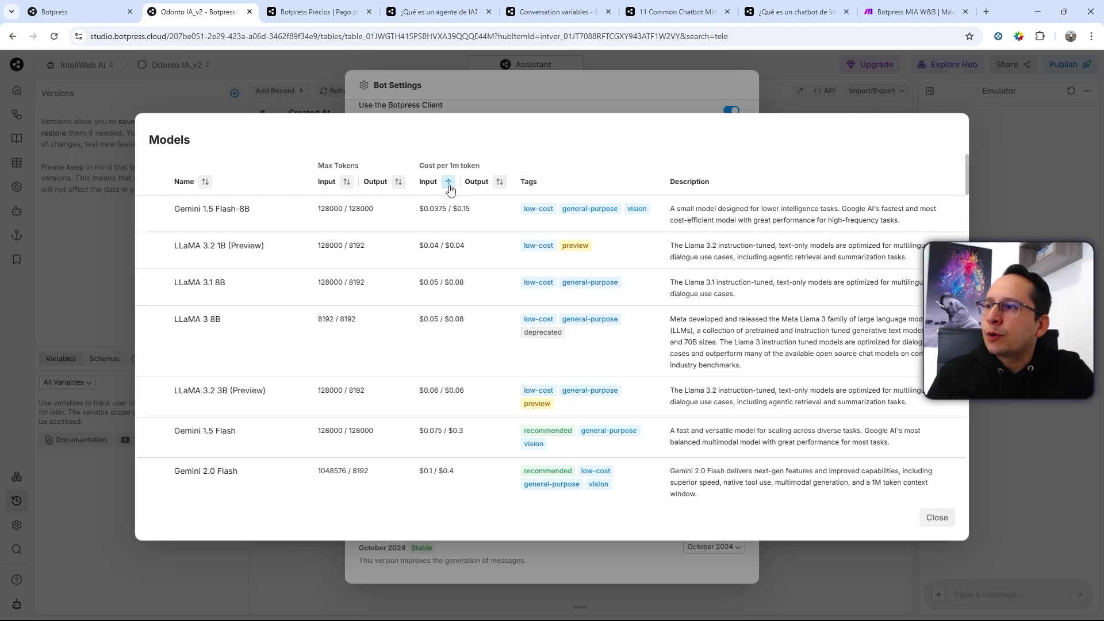
scroll(190, 365, "down", 2)
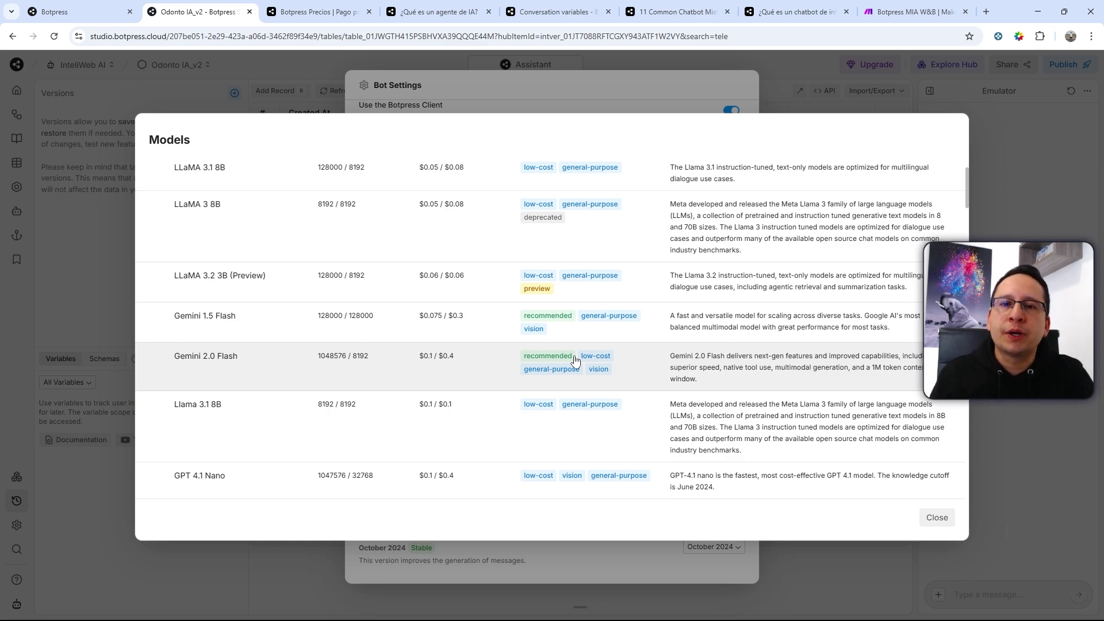
key("Escape")
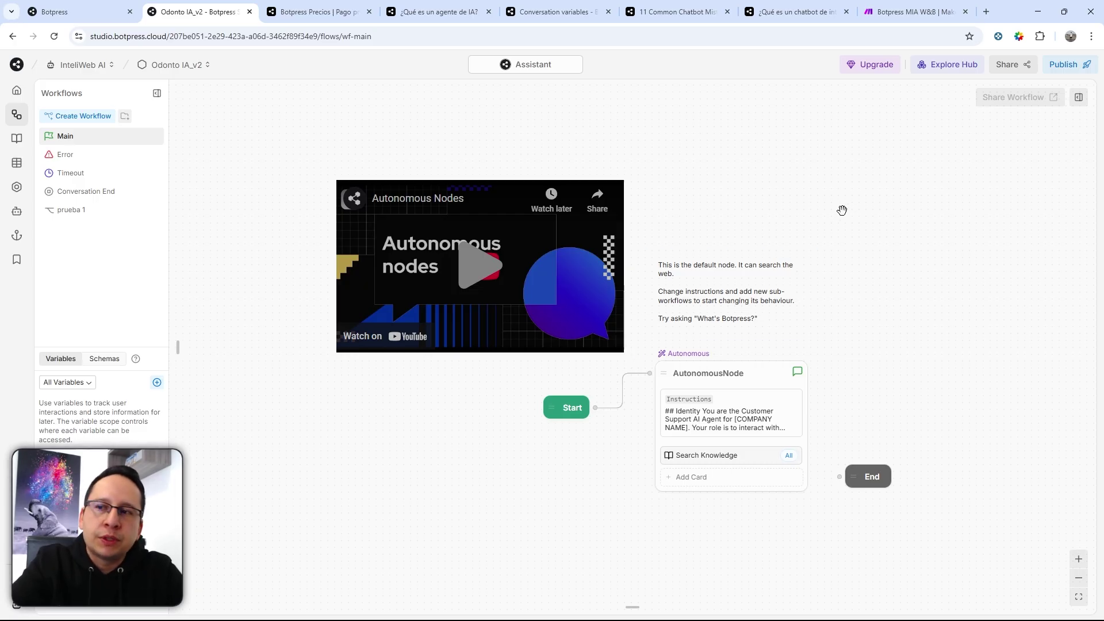
Browse the card library of the Main workflow, from the Send Messages cards through the Execute and integration cards.
mouse_move(179, 351)
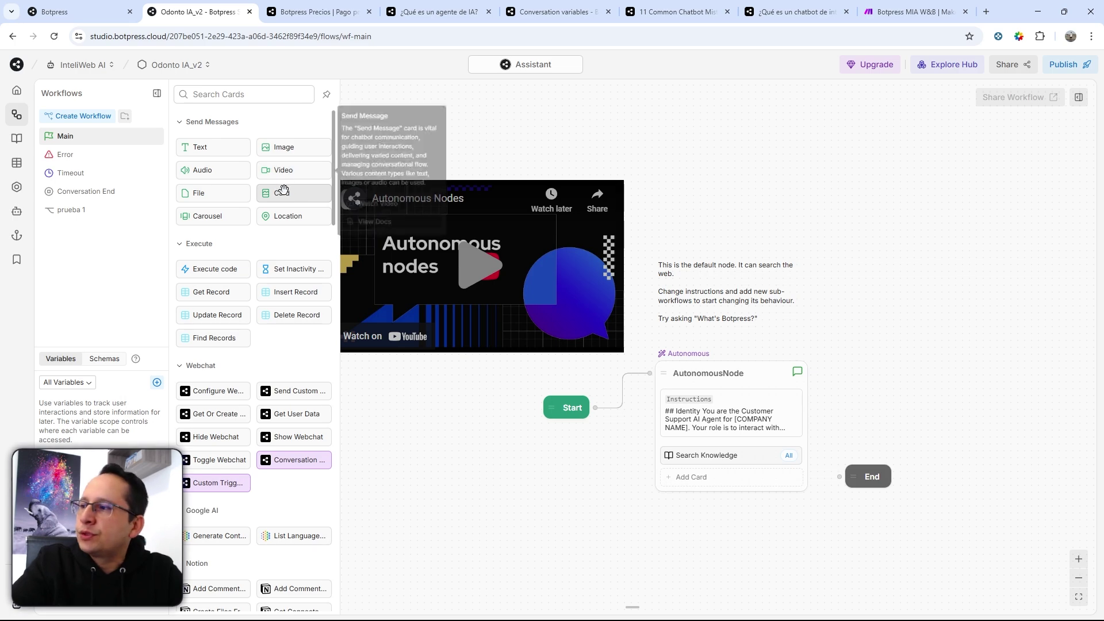
mouse_move(228, 140)
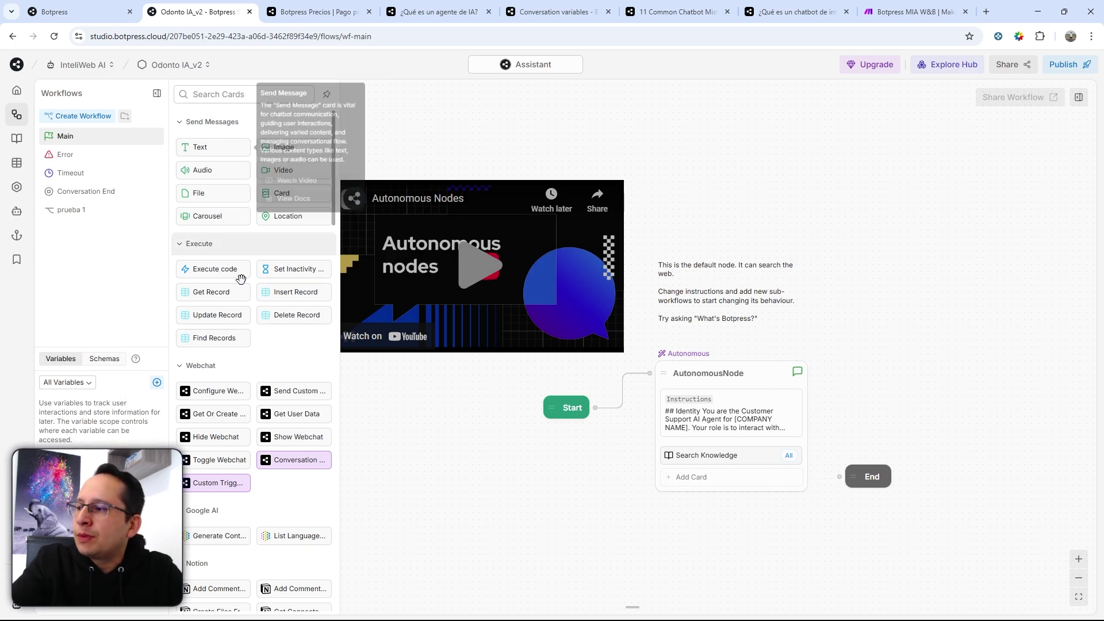
scroll(262, 361, "down", 7)
scroll(263, 361, "down", 15)
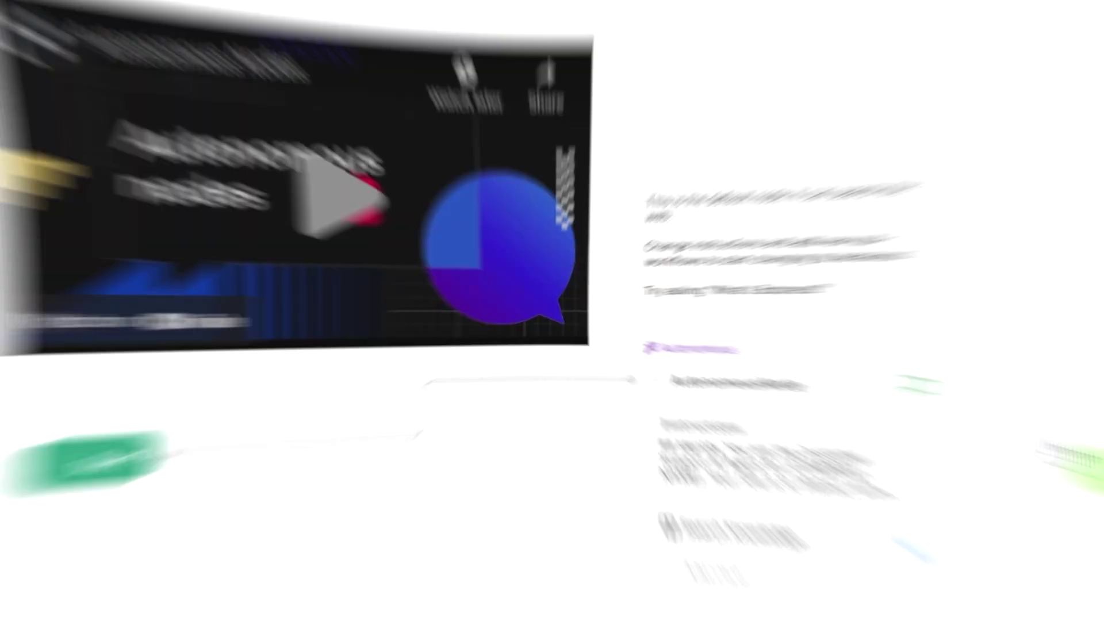
Delete the tutorial video, the comment and the AutonomousNode from the Main workflow, keeping only Start and End.
left_click_drag(995, 558, 245, 99)
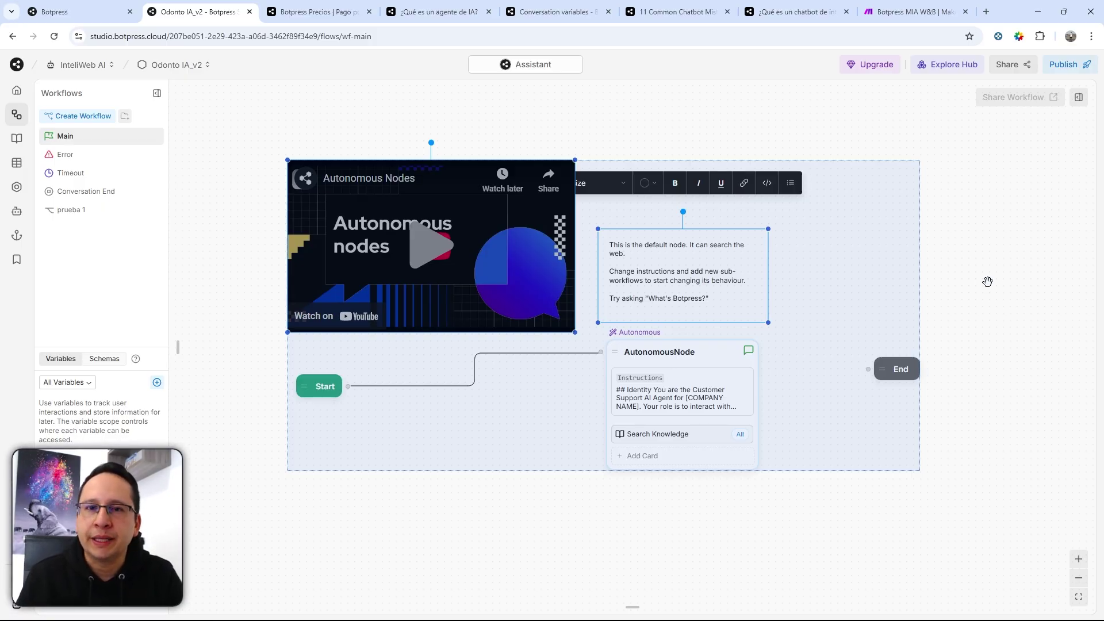
key("Delete")
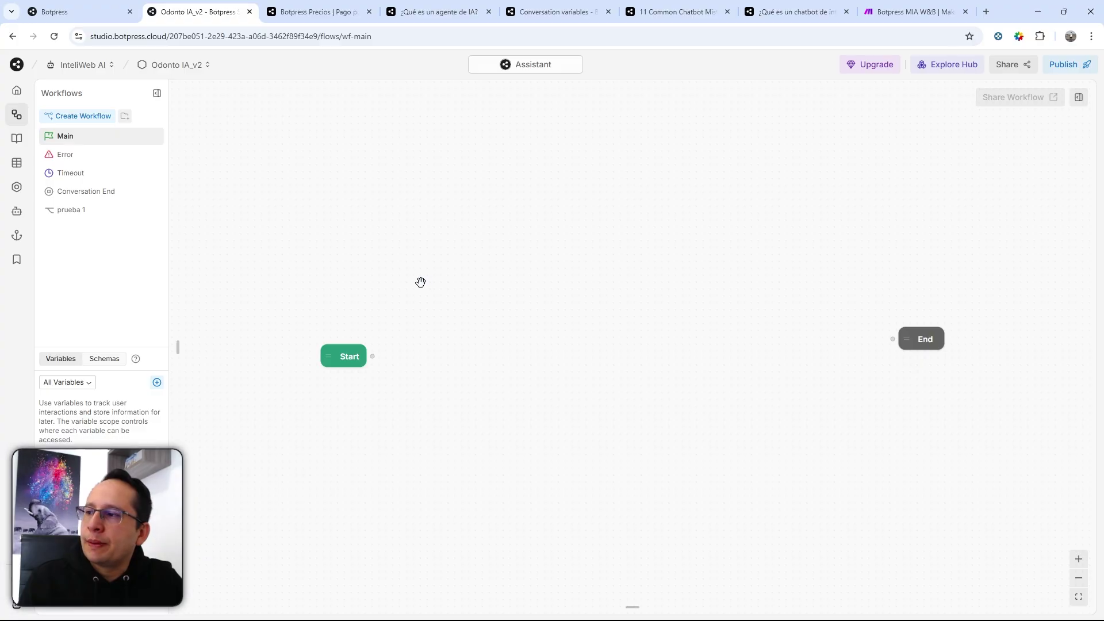
Add a standard node between Start and End in the Main workflow and name it Bienvenida.
right_click(421, 283)
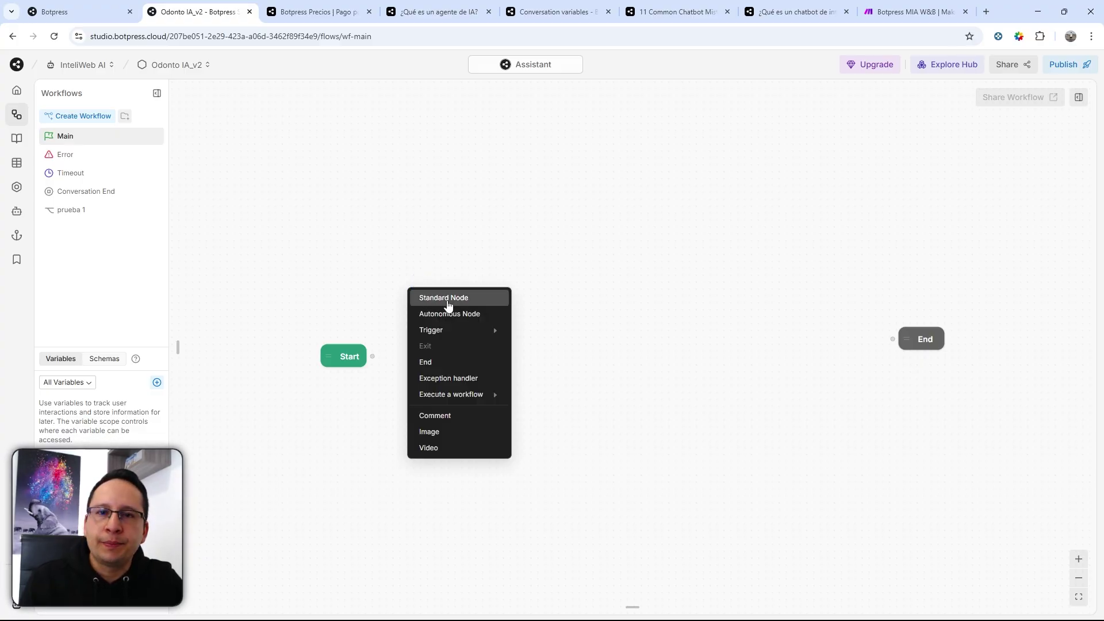
left_click(449, 304)
double_click(468, 316)
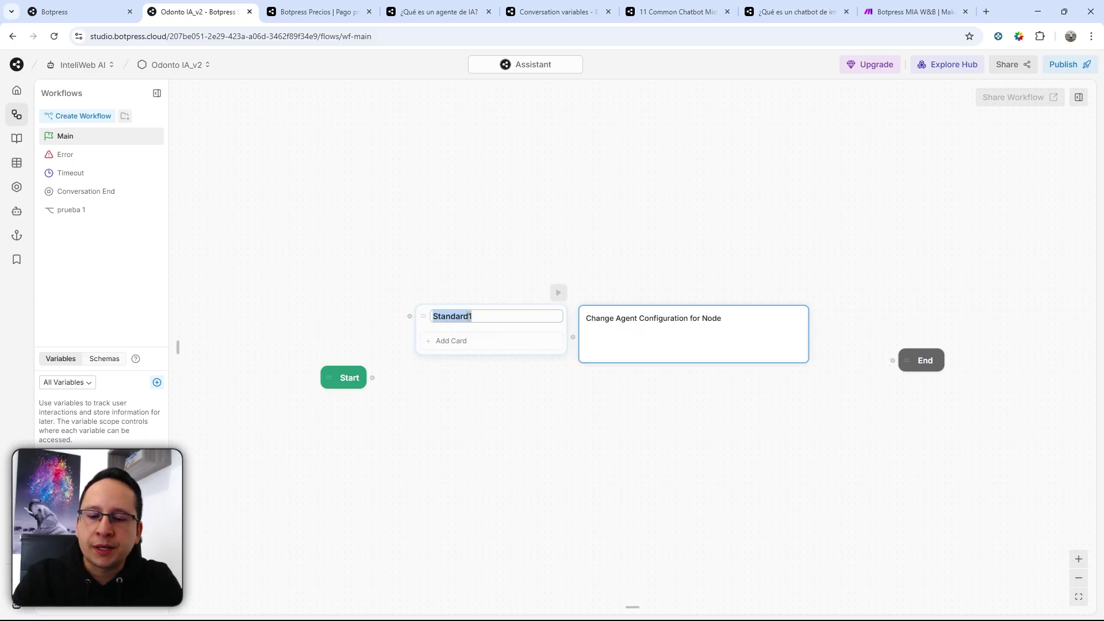
type("Bienvenida")
key("Return")
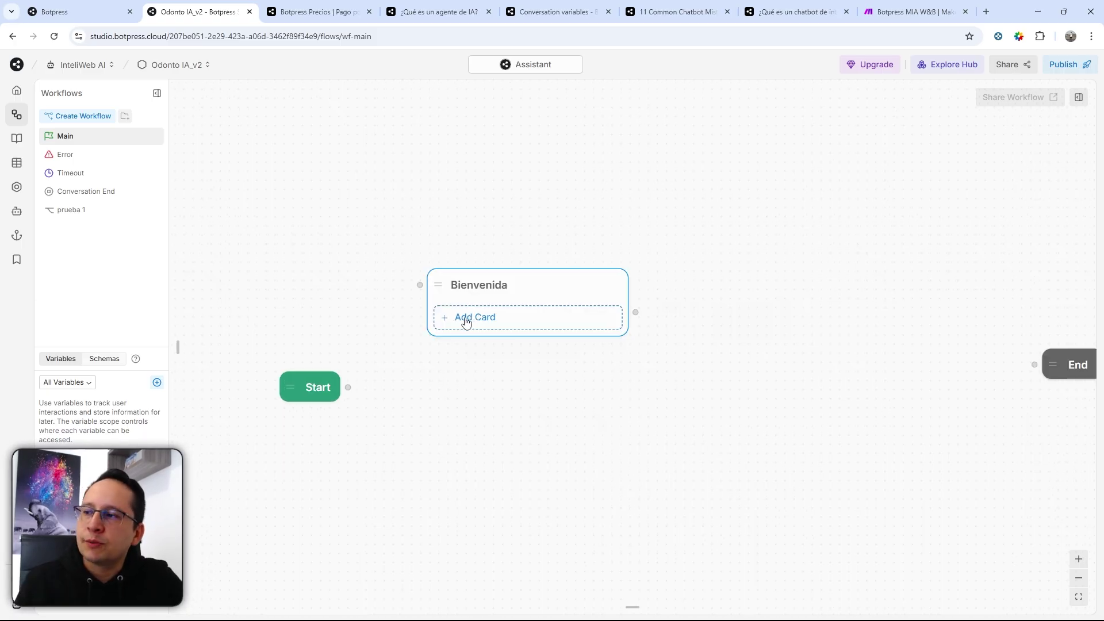
Browse the cards available for the Bienvenida node, from Send Messages and Execute through the Webchat, Google AI and Notion integration cards.
left_click(488, 321)
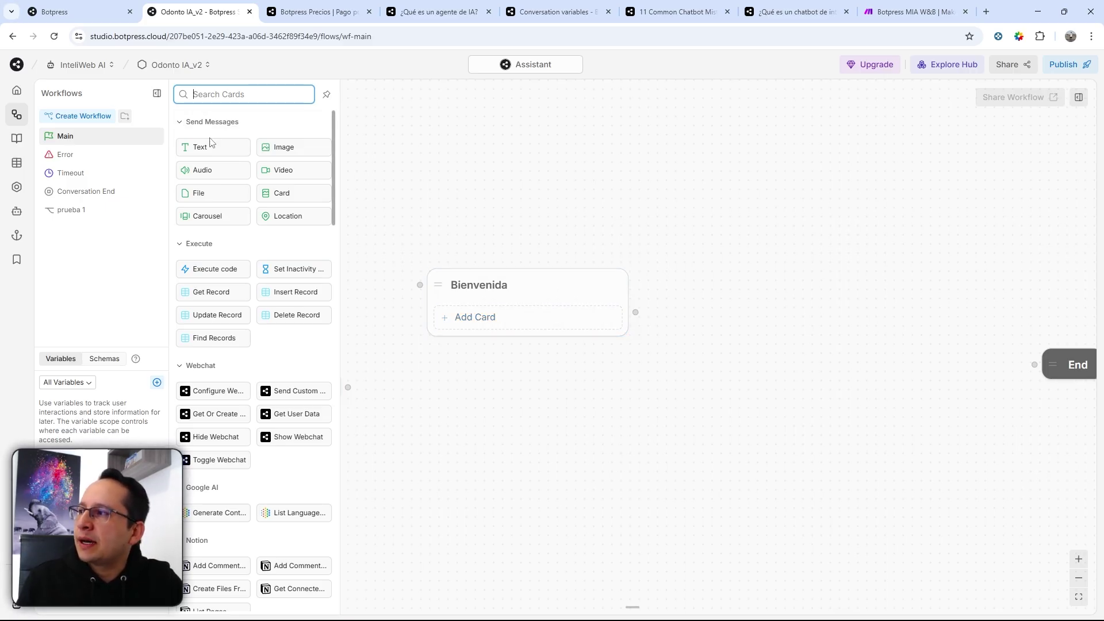
mouse_move(199, 148)
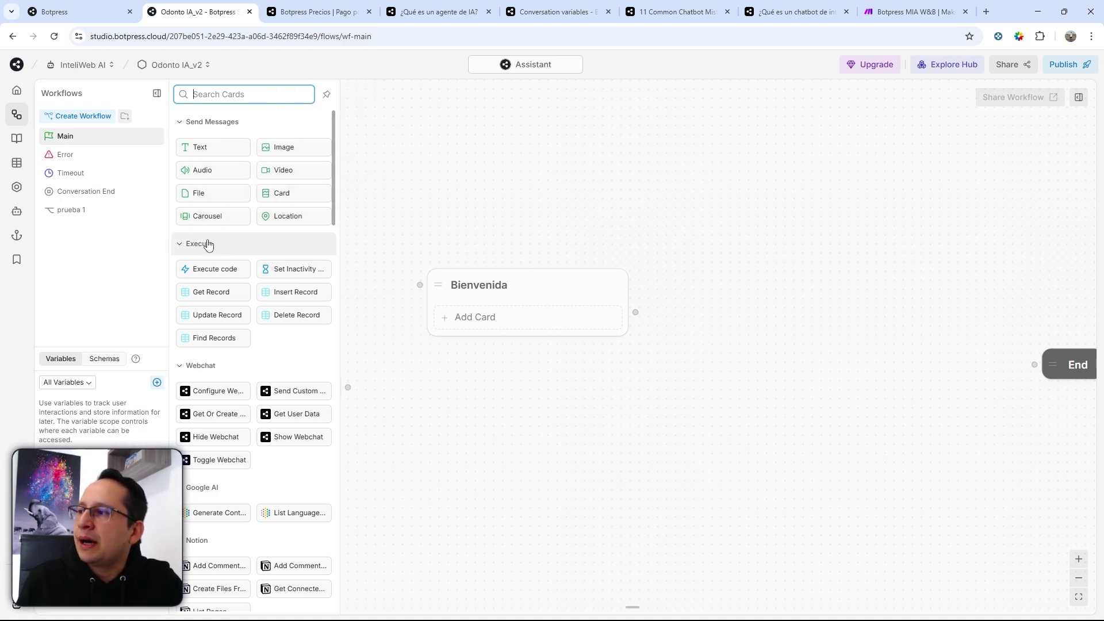
scroll(247, 204, "down", 1)
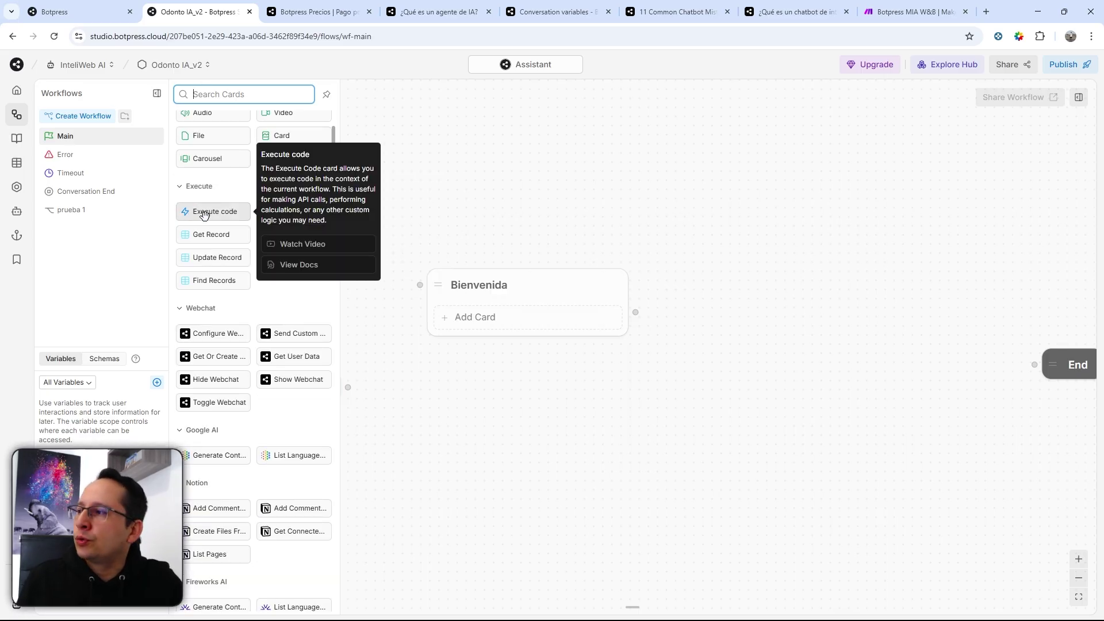
scroll(216, 203, "down", 2)
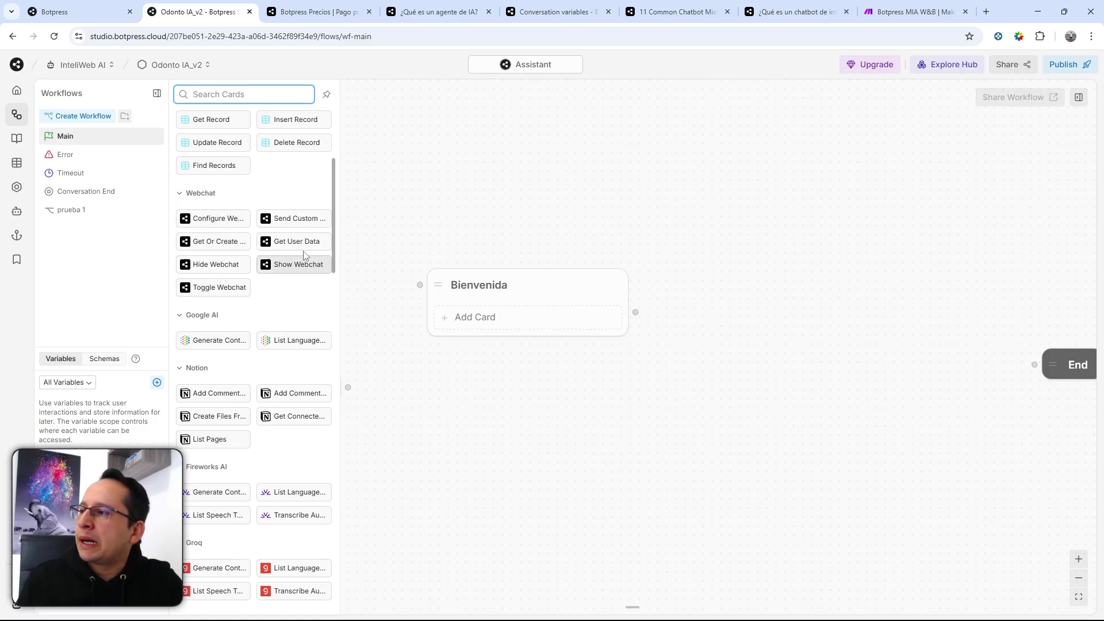
scroll(230, 325, "down", 2)
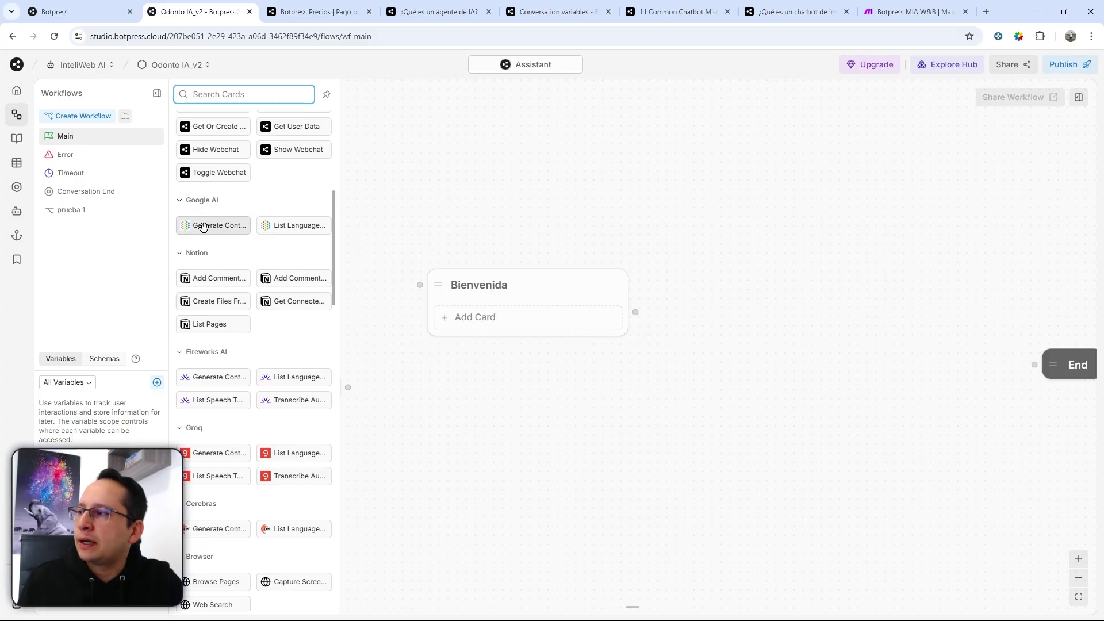
mouse_move(211, 229)
scroll(232, 227, "down", 2)
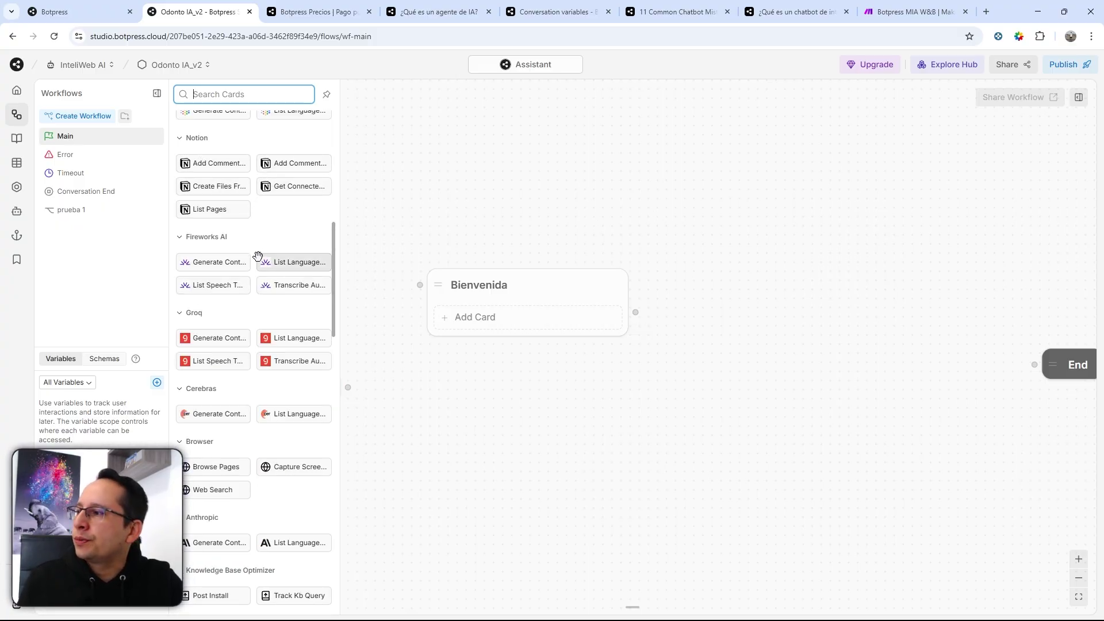
Examine the Flow Logic, AI, Capture Information, Agents and Utilities cards available for the Bienvenida node.
scroll(213, 291, "down", 6)
scroll(213, 292, "down", 3)
scroll(212, 293, "down", 6)
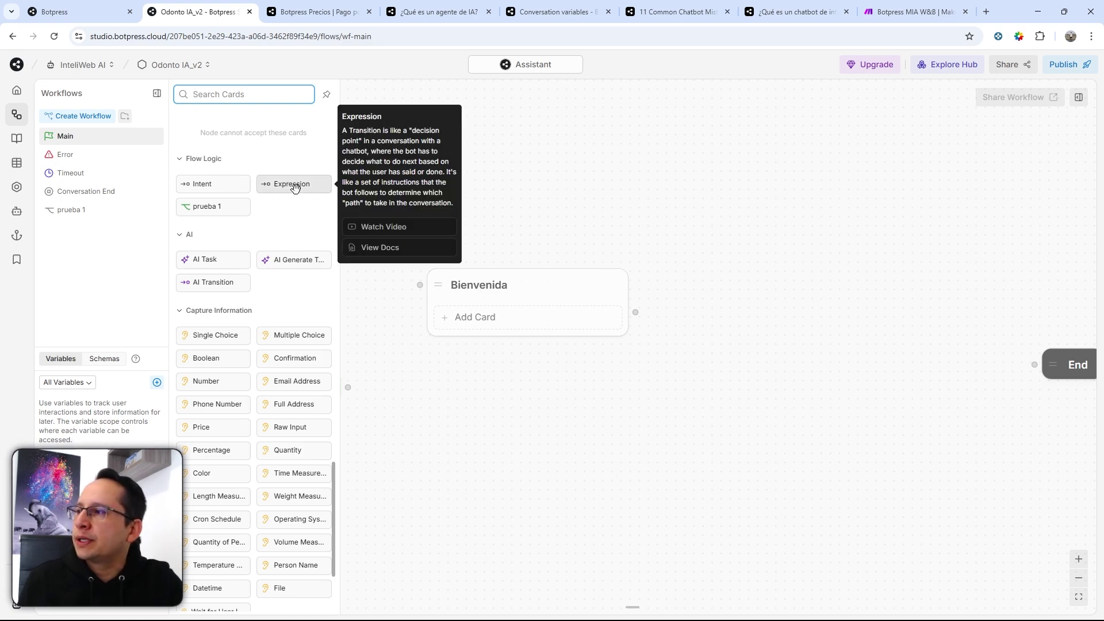
mouse_move(206, 181)
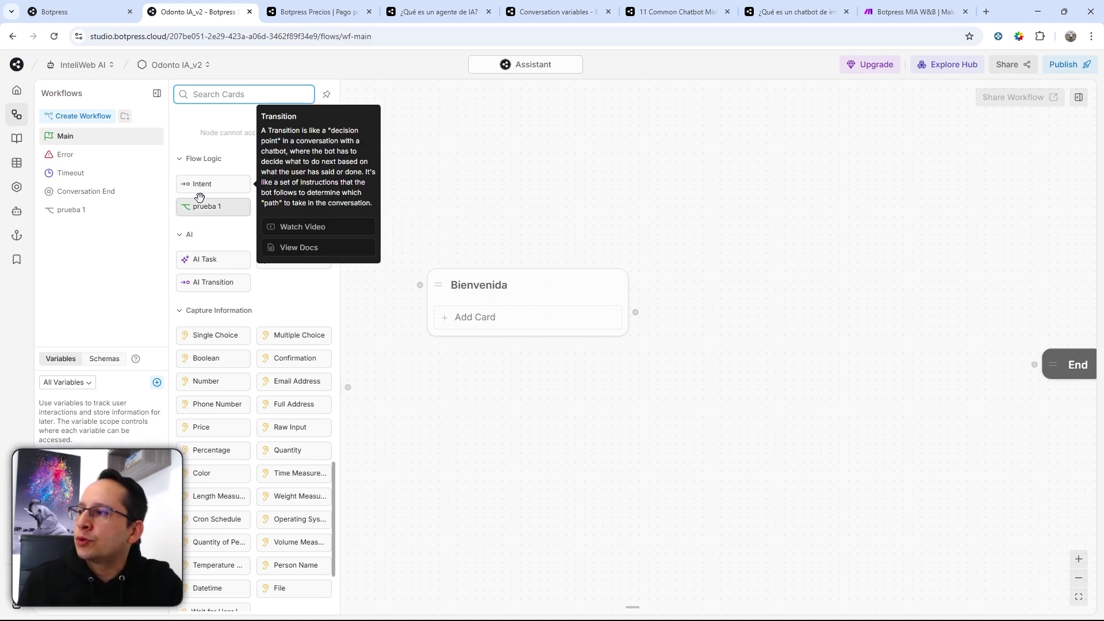
mouse_move(290, 190)
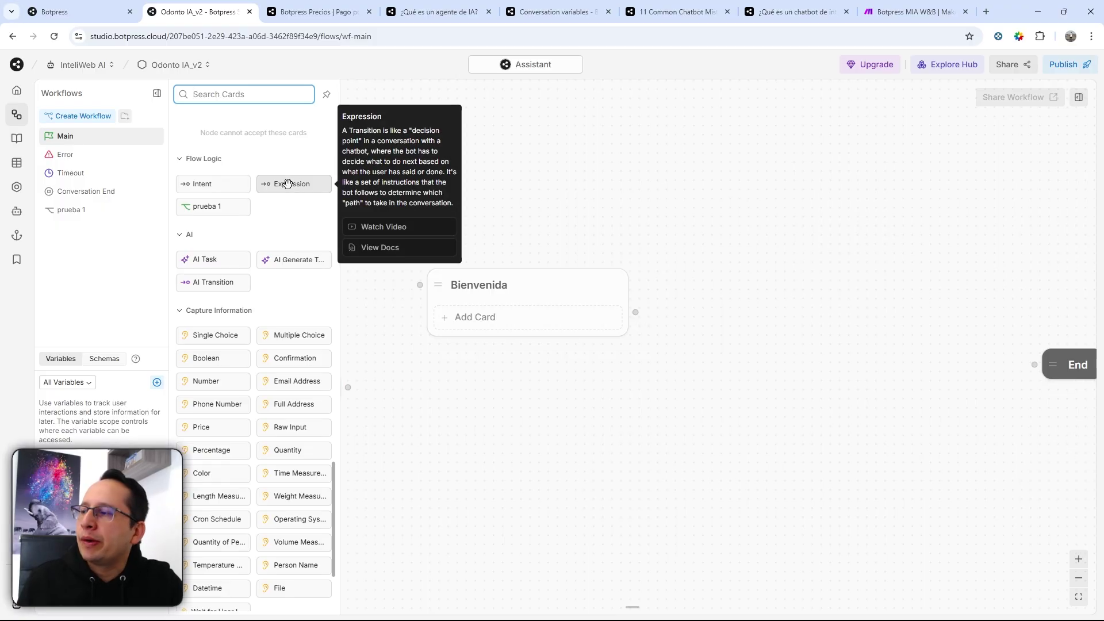
scroll(253, 207, "down", 1)
mouse_move(210, 202)
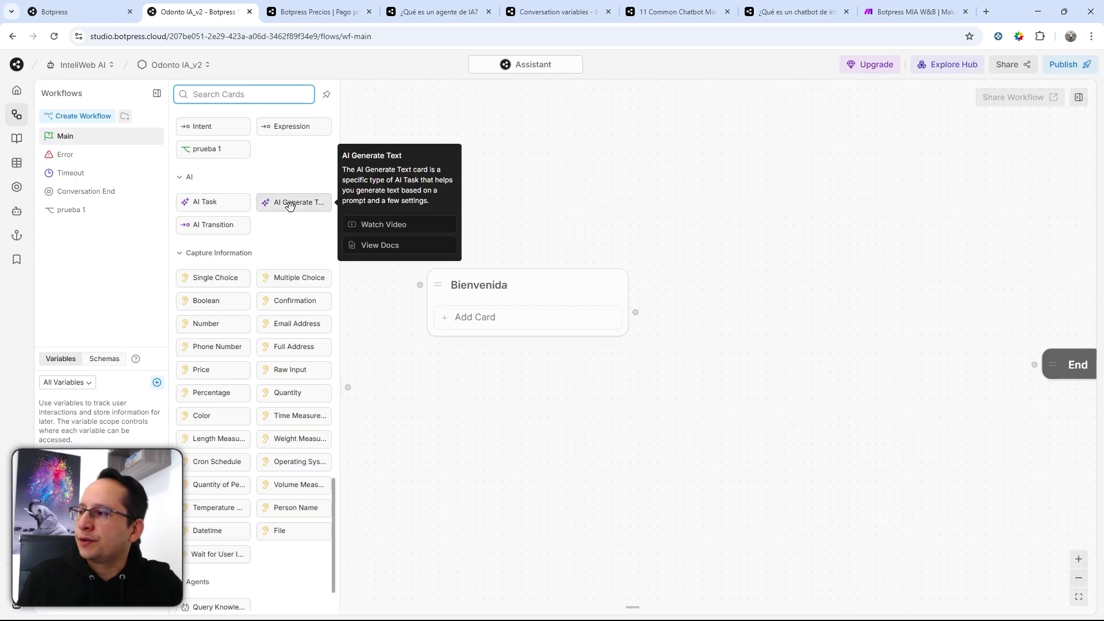
scroll(244, 218, "down", 1)
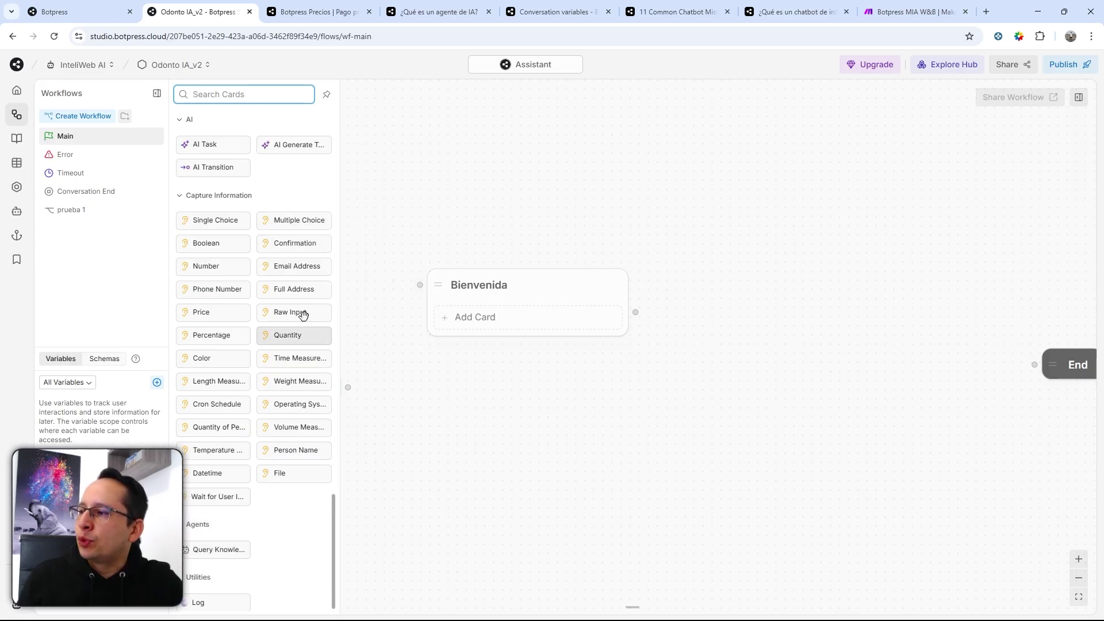
mouse_move(297, 296)
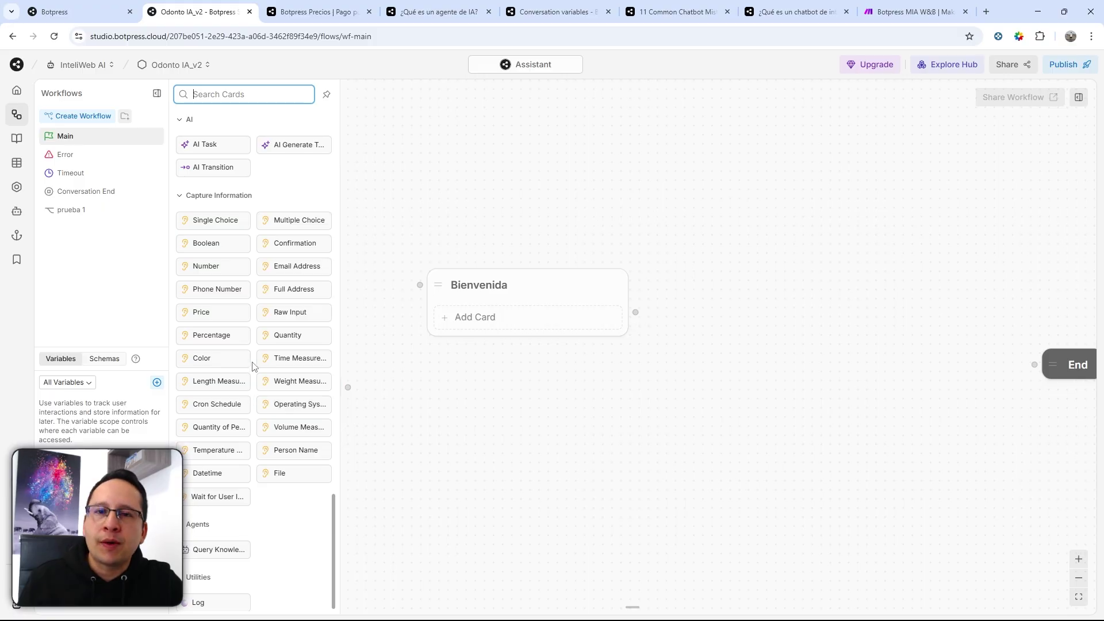
scroll(202, 543, "down", 1)
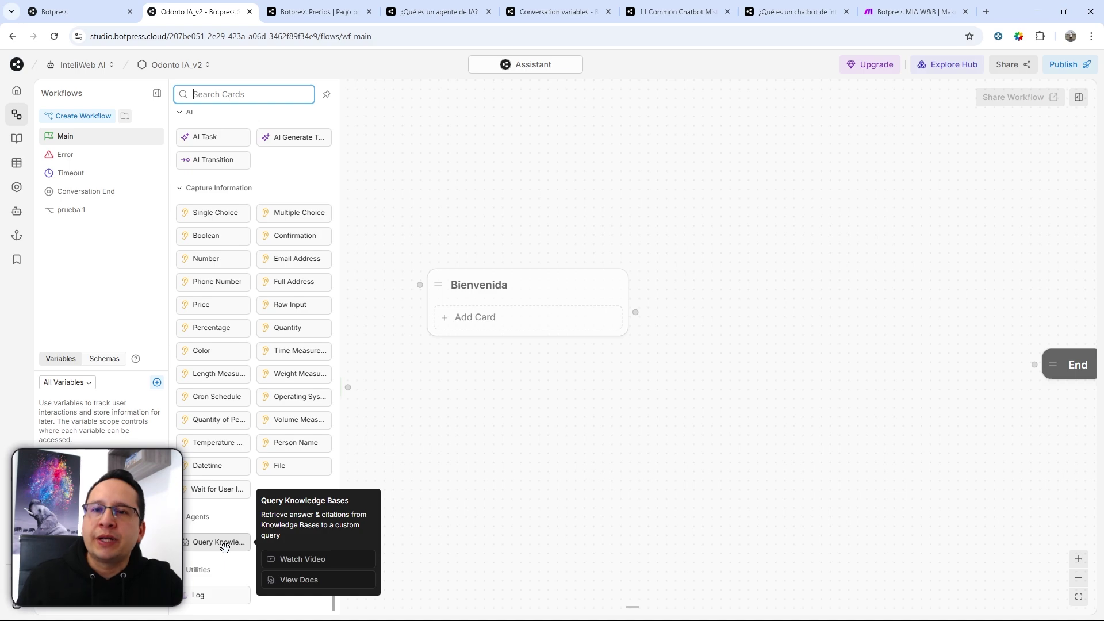
Add a Text card to Bienvenida saying "Hola soy María tu asistente virtual de Odonto IA. Somos el consultorio #1 en practica sin dolor".
scroll(218, 345, "up", 10)
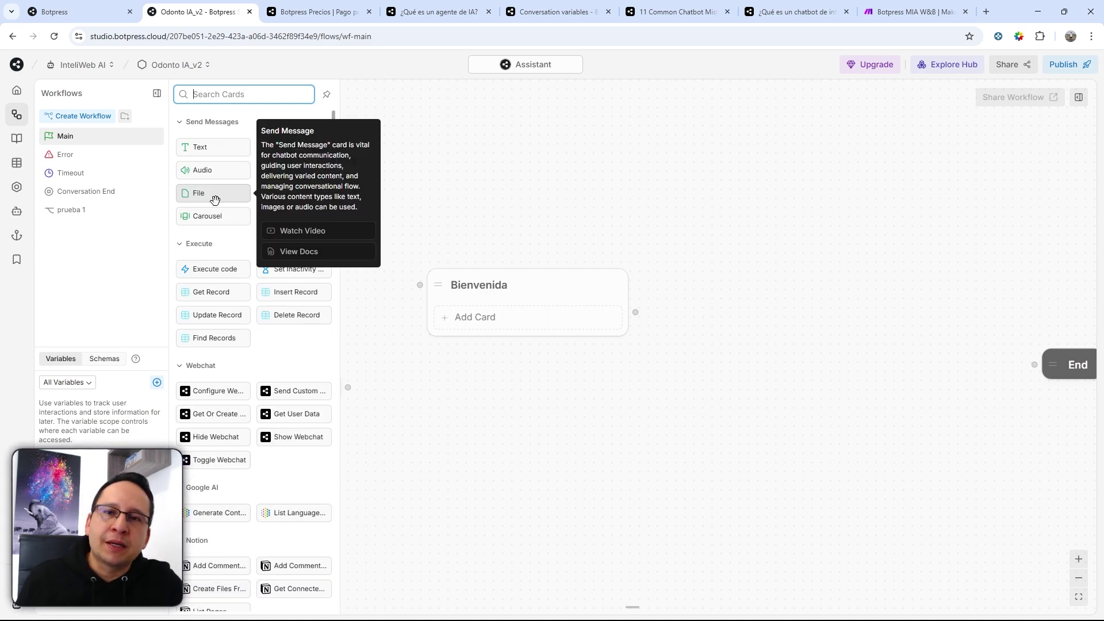
left_click_drag(198, 147, 513, 343)
left_click(654, 342)
type("Hola soy Maria tu asistente virtual de Odonto IA. Somos el consultorio #1 en practica sin dolor")
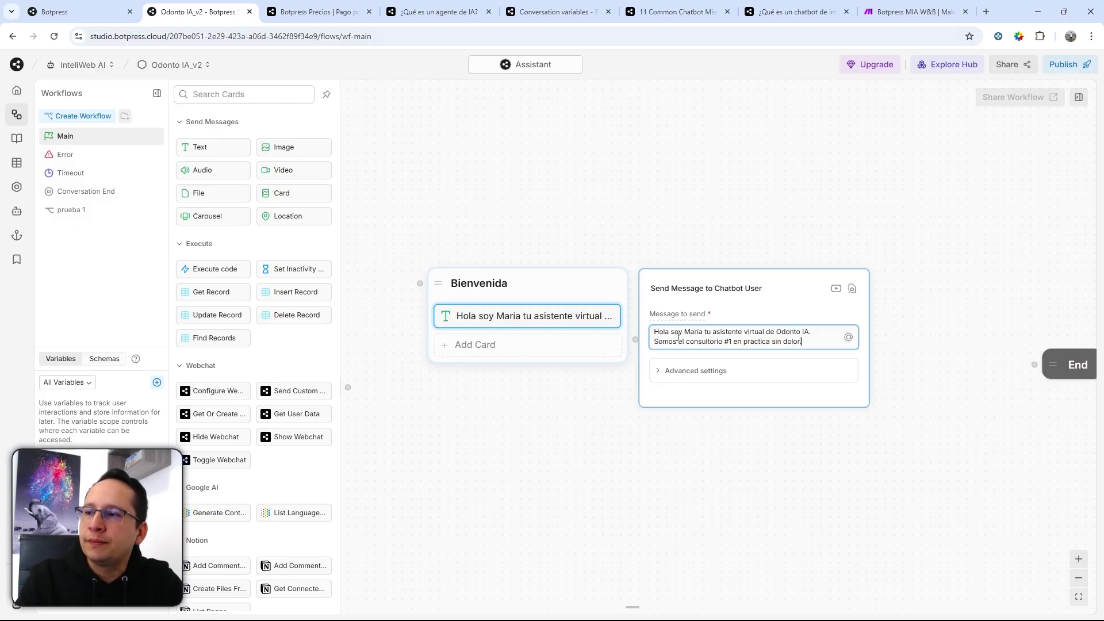
key("BackSpace")
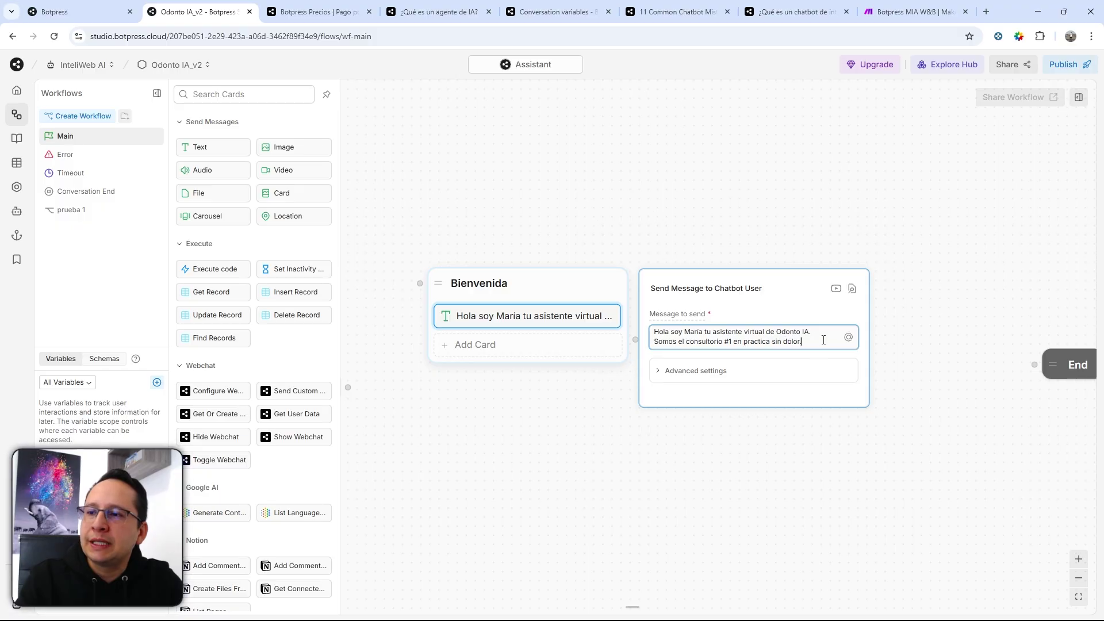
left_click(899, 335)
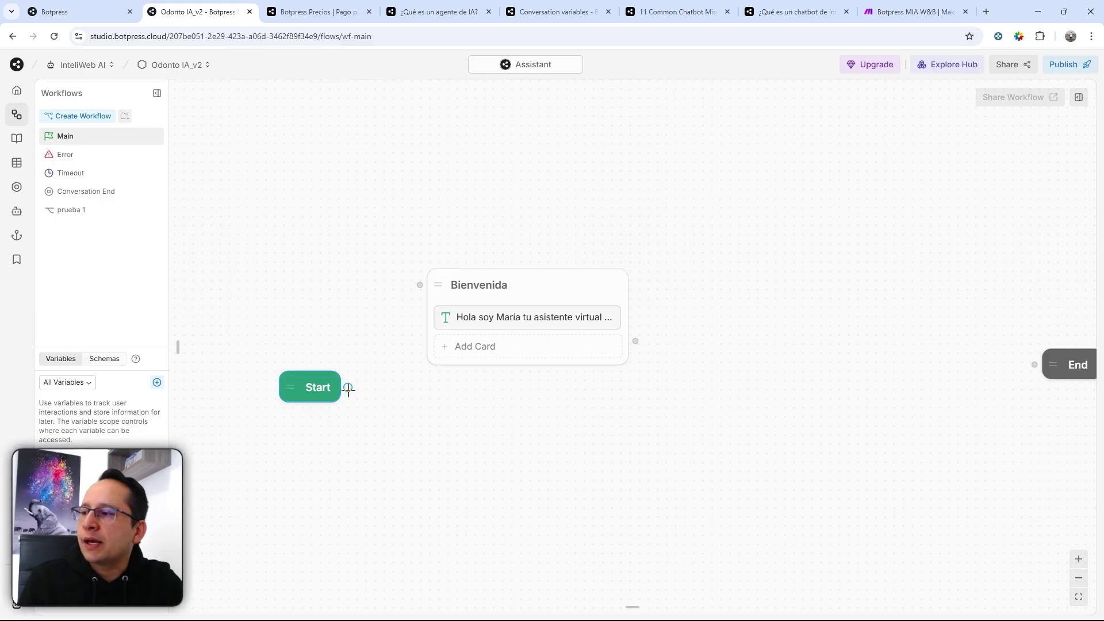
Connect Start to Bienvenida and place a new standard node named Menú_Inicial between Bienvenida and End, slightly higher on the canvas.
left_click_drag(348, 389, 420, 284)
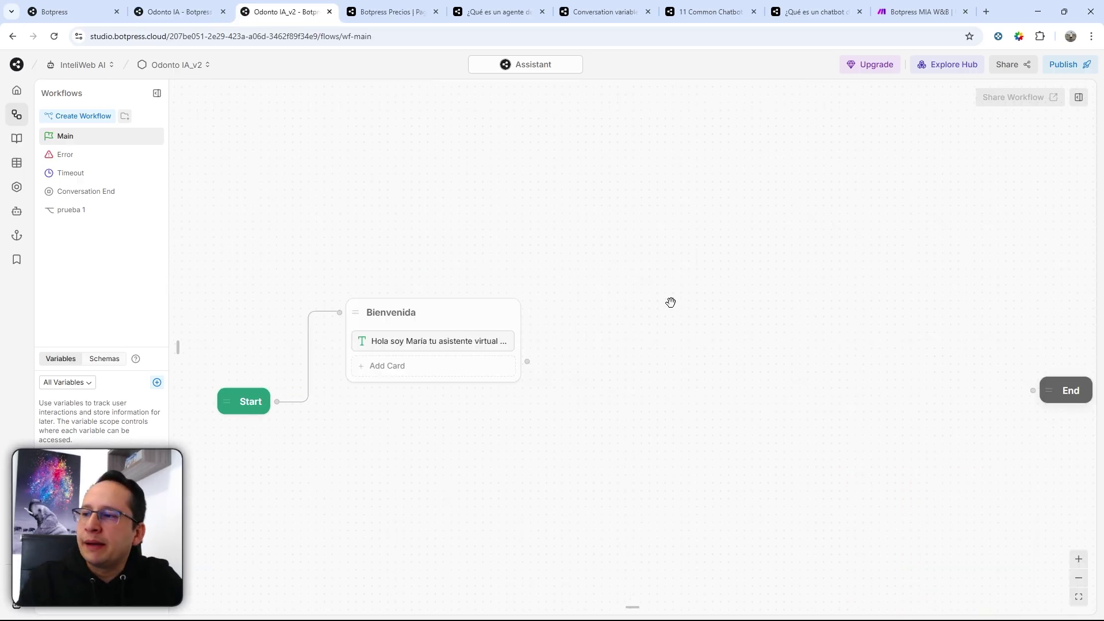
right_click(671, 306)
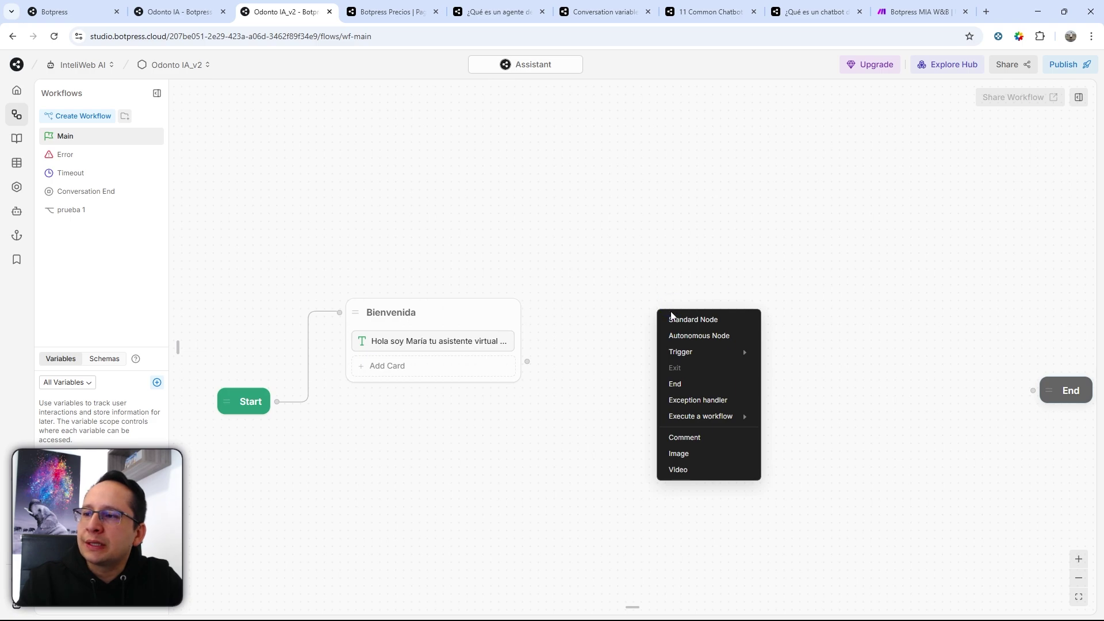
left_click(675, 320)
left_click(704, 321)
type("Menú_Inici")
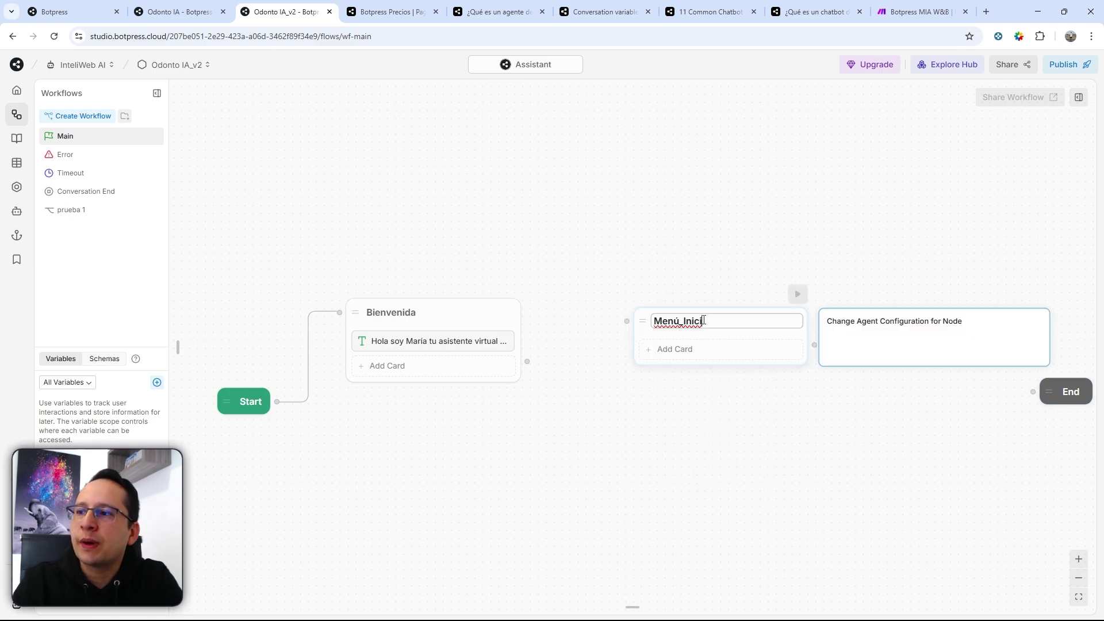
type("al")
left_click_drag(720, 355, 690, 246)
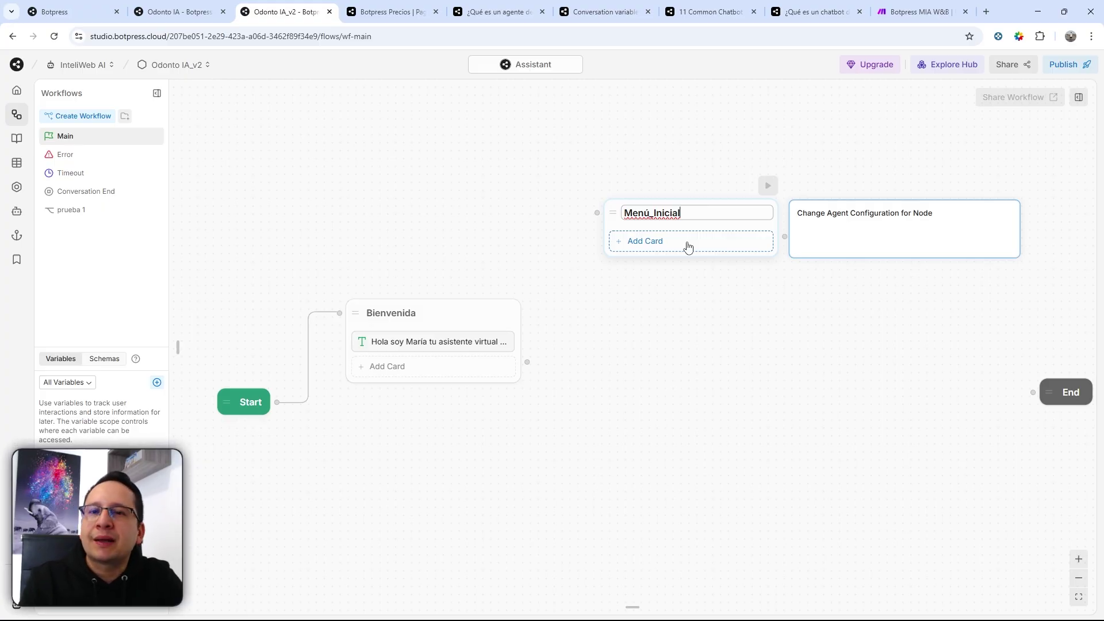
Add a Single Choice card to Menú_Inicial that asks "En que te puedo ayudar hoy?".
left_click(654, 245)
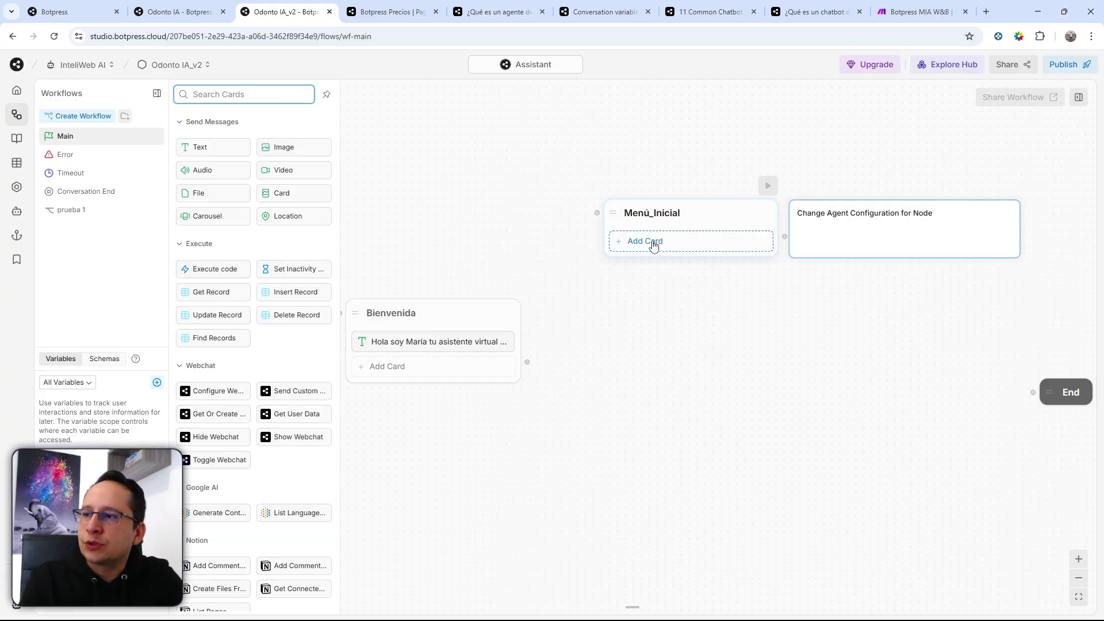
scroll(222, 217, "down", 15)
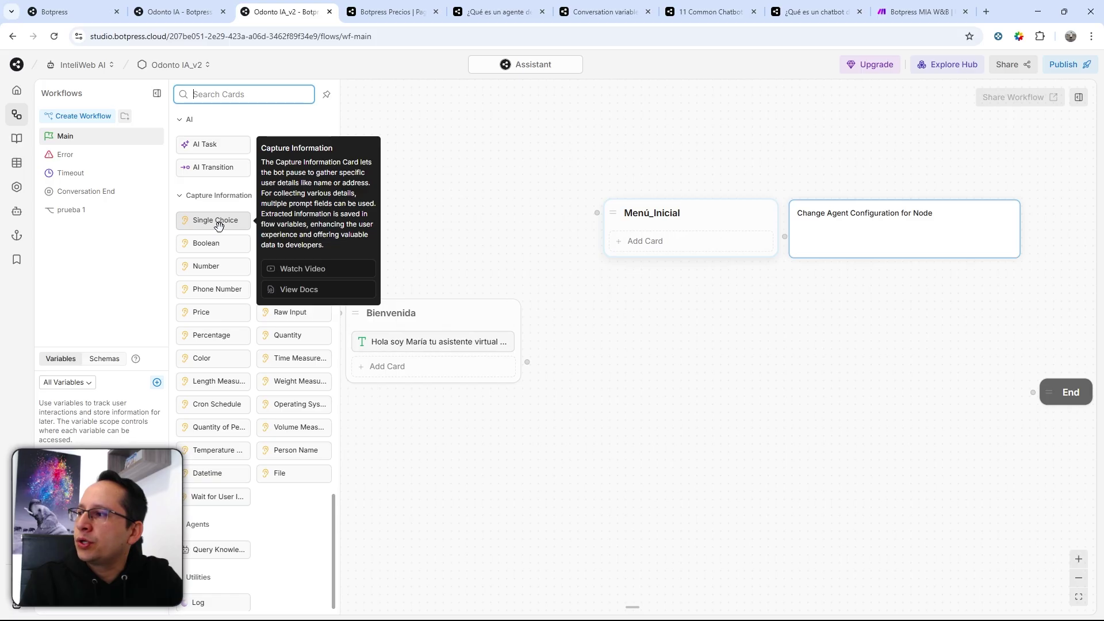
left_click(217, 226)
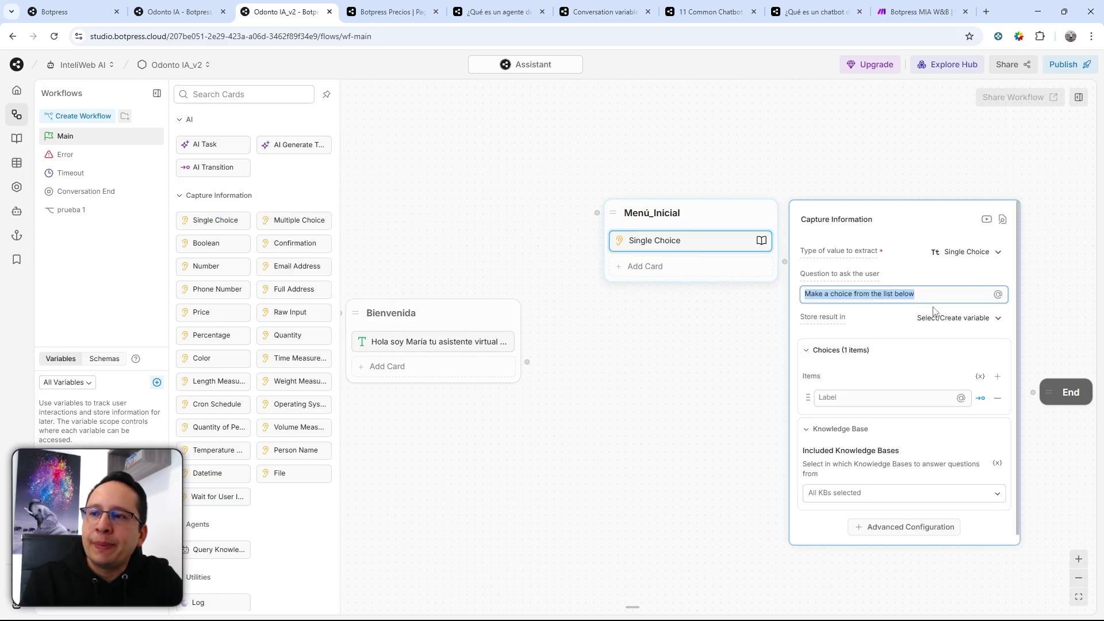
type("En que te puedo ayudar hoy?")
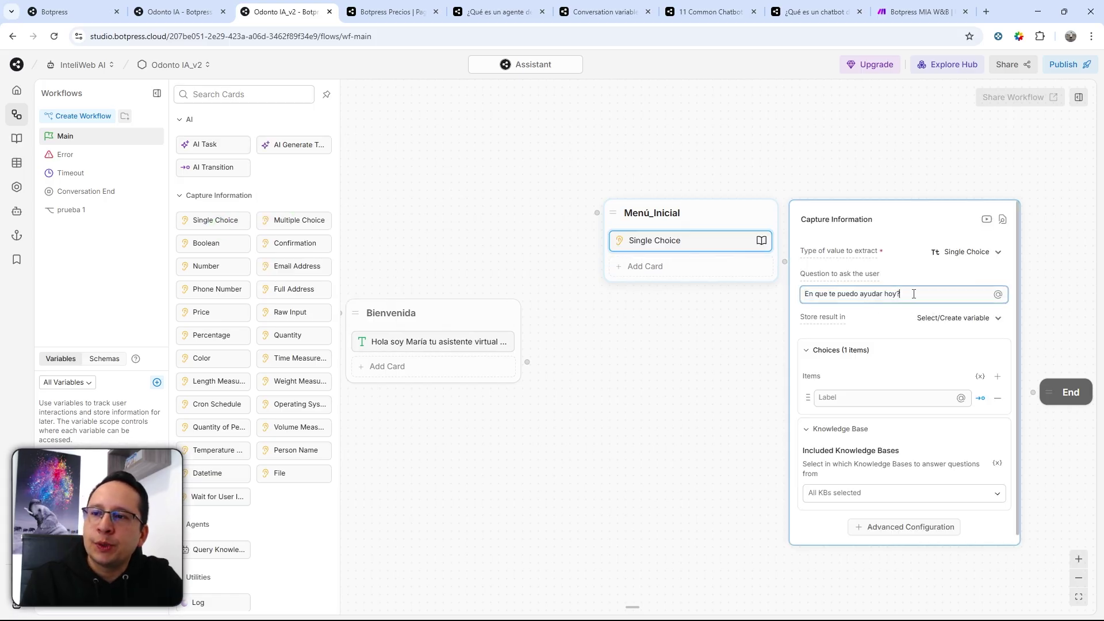
Give the Single Choice card four choices: "Conocer sus servicios", "Agendar una cita", "Reprogramar una cita" and "Cancelar una cita".
left_click(919, 400)
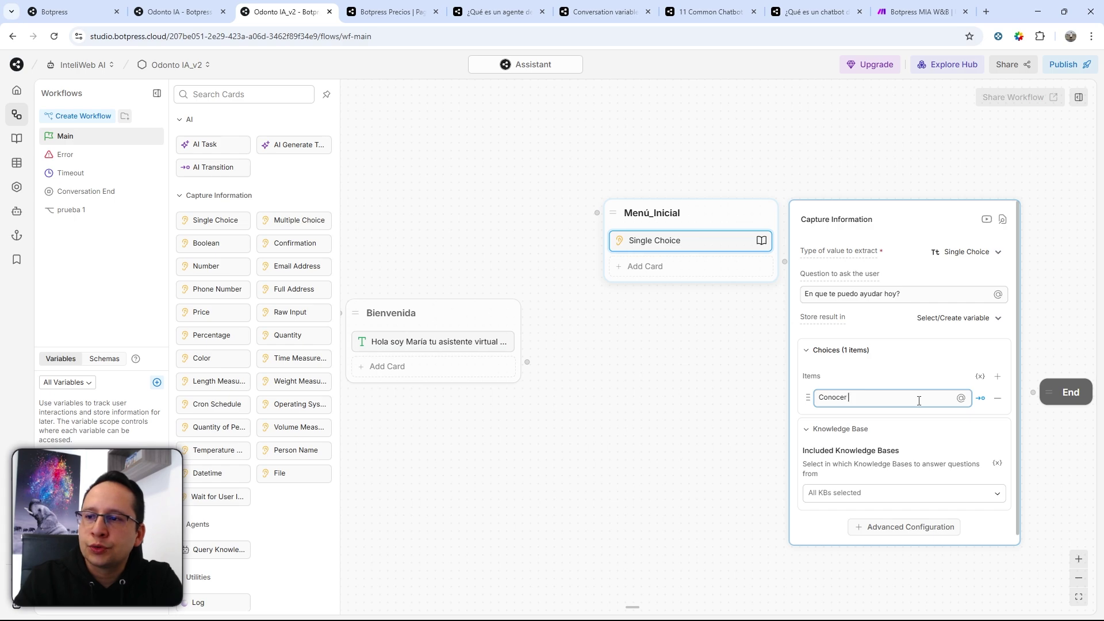
type("Conocer sus servicios")
key("Return")
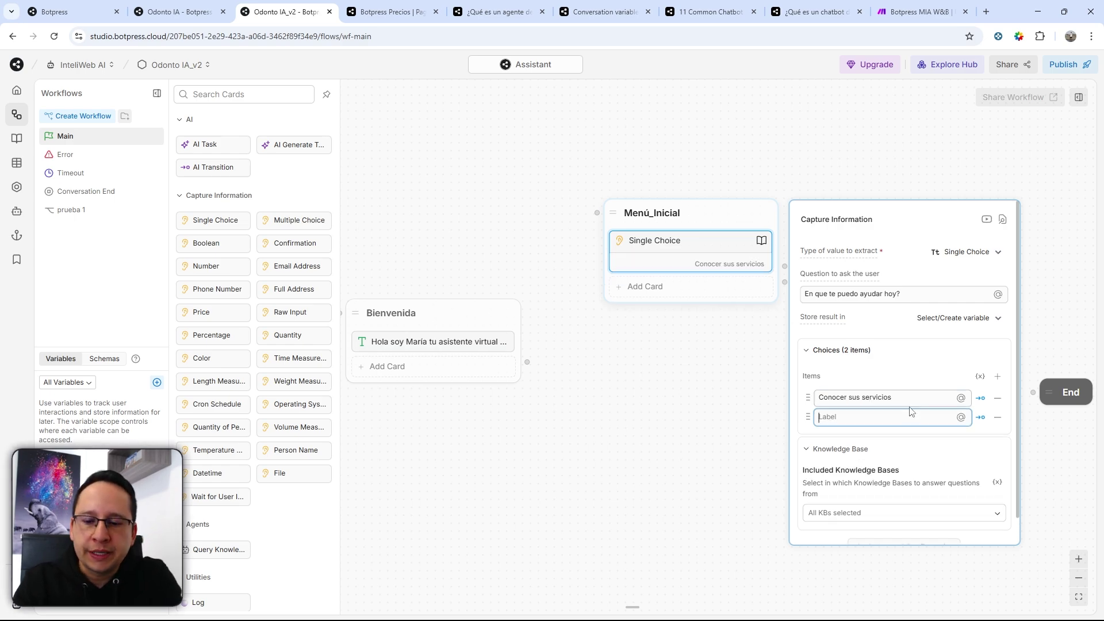
type("Agendar una cita")
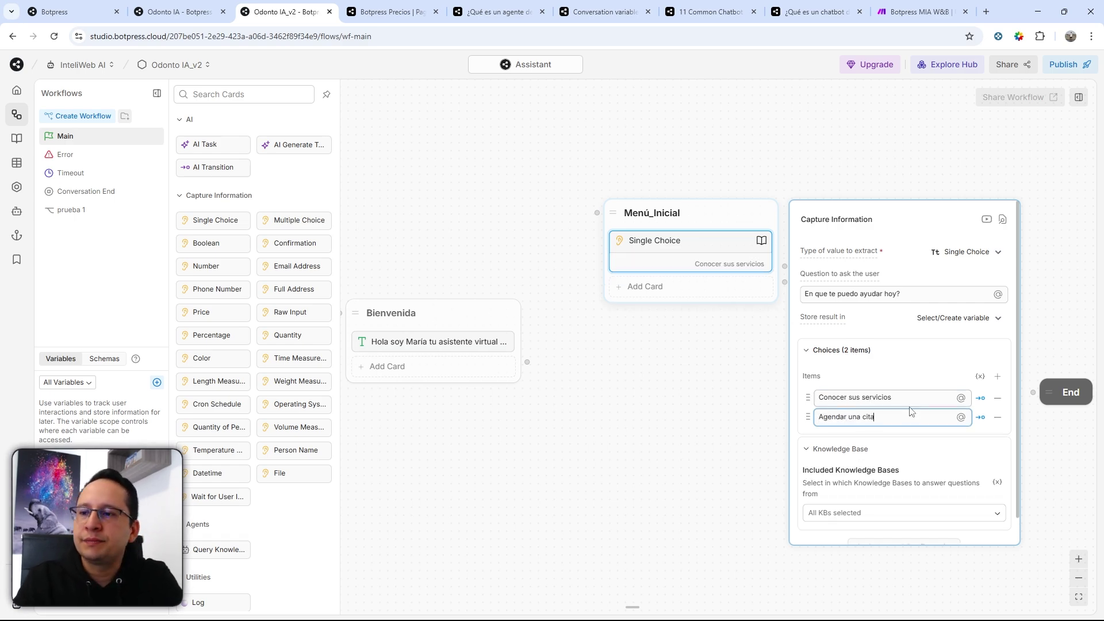
key("Return")
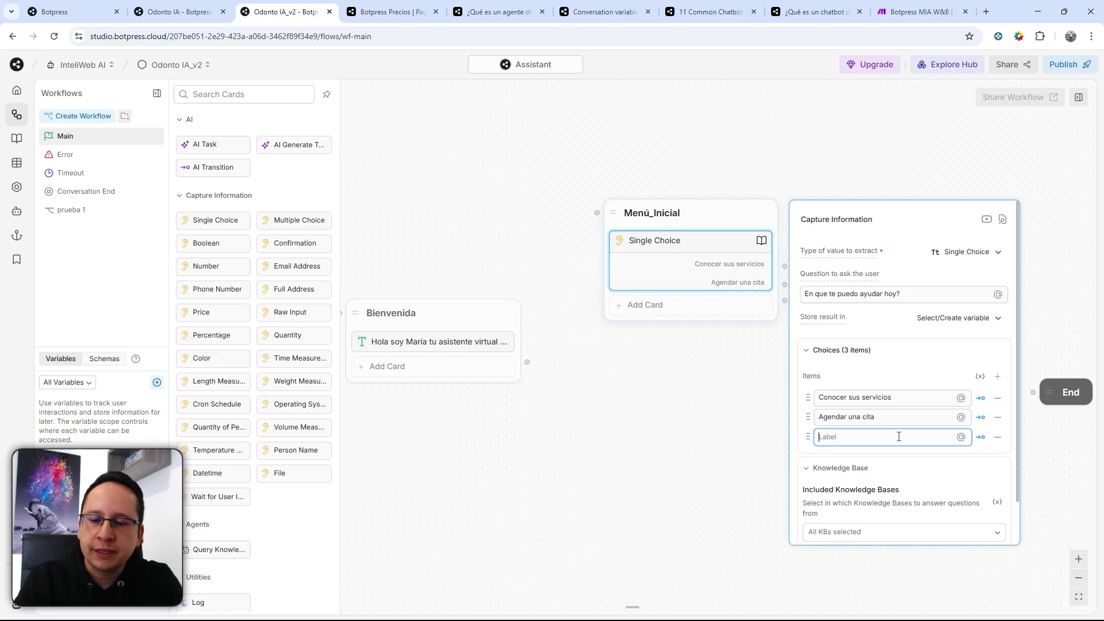
type("Reprogramar una cit")
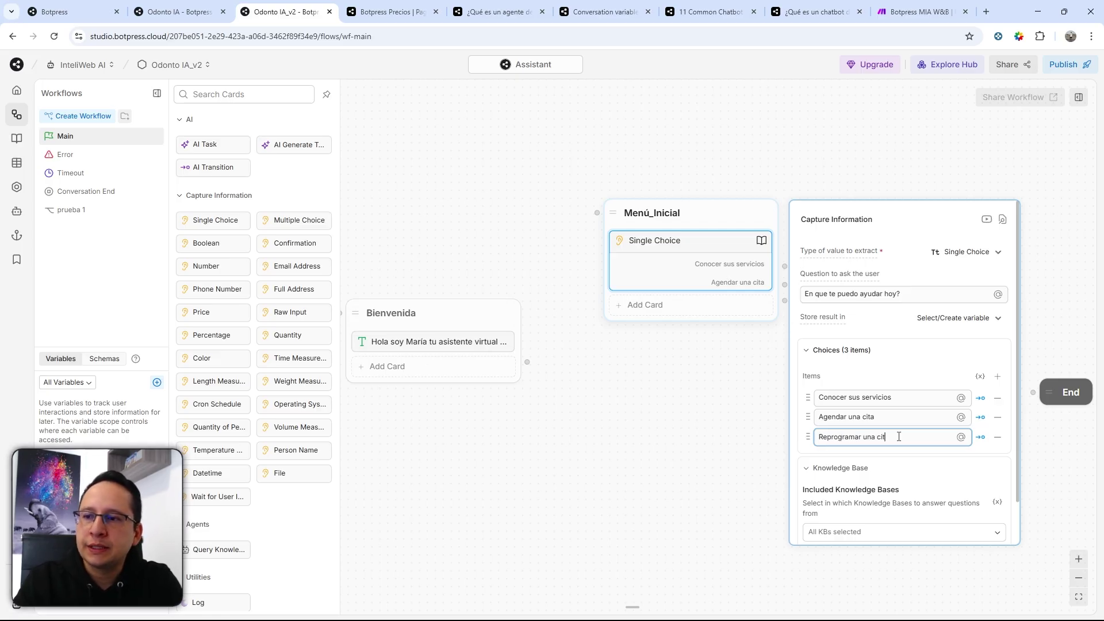
type("a")
key("Return")
type("Cancelar una cita")
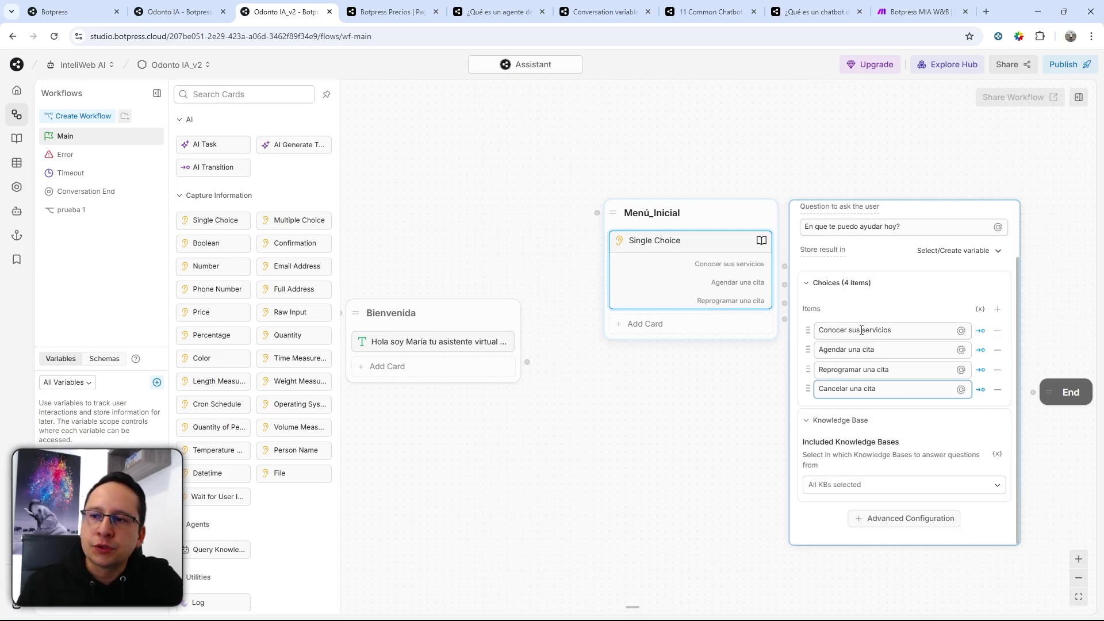
scroll(868, 346, "down", 1)
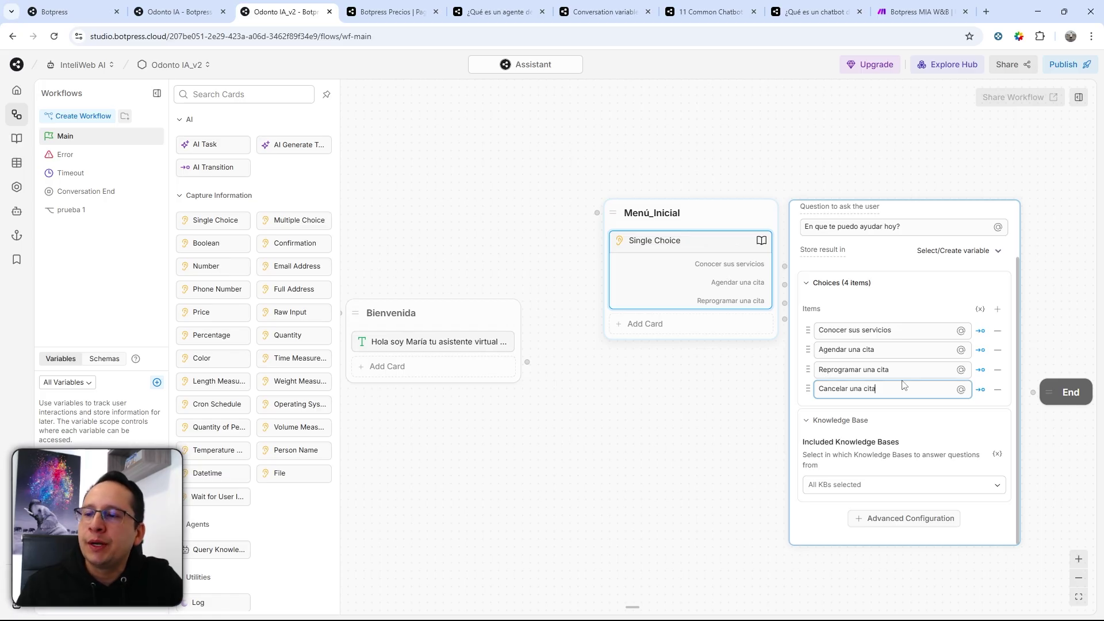
left_click(836, 493)
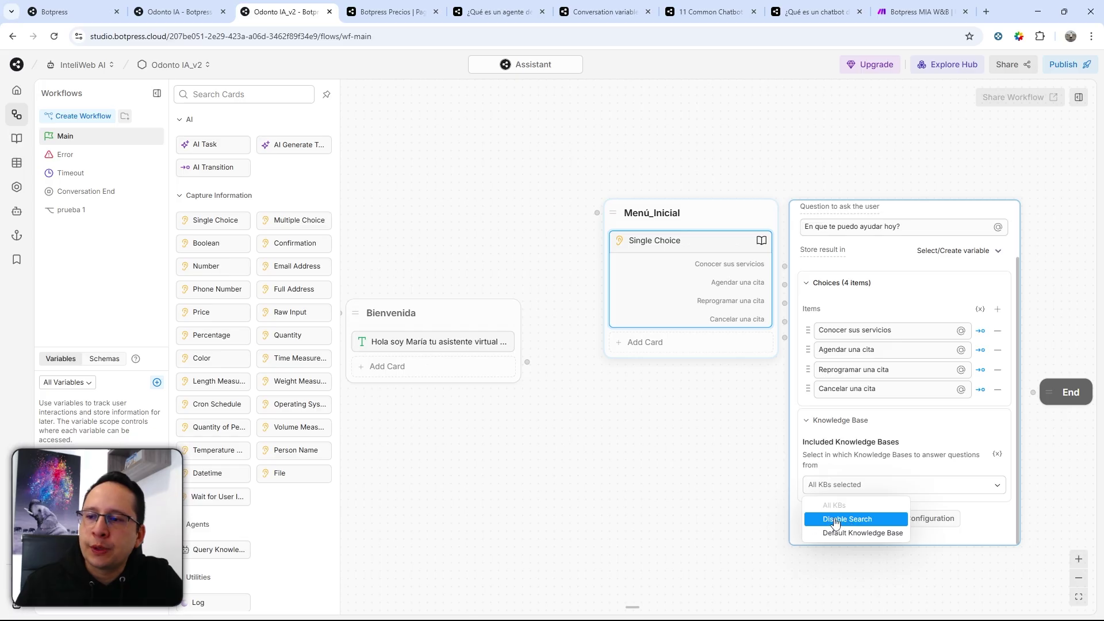
key("Escape")
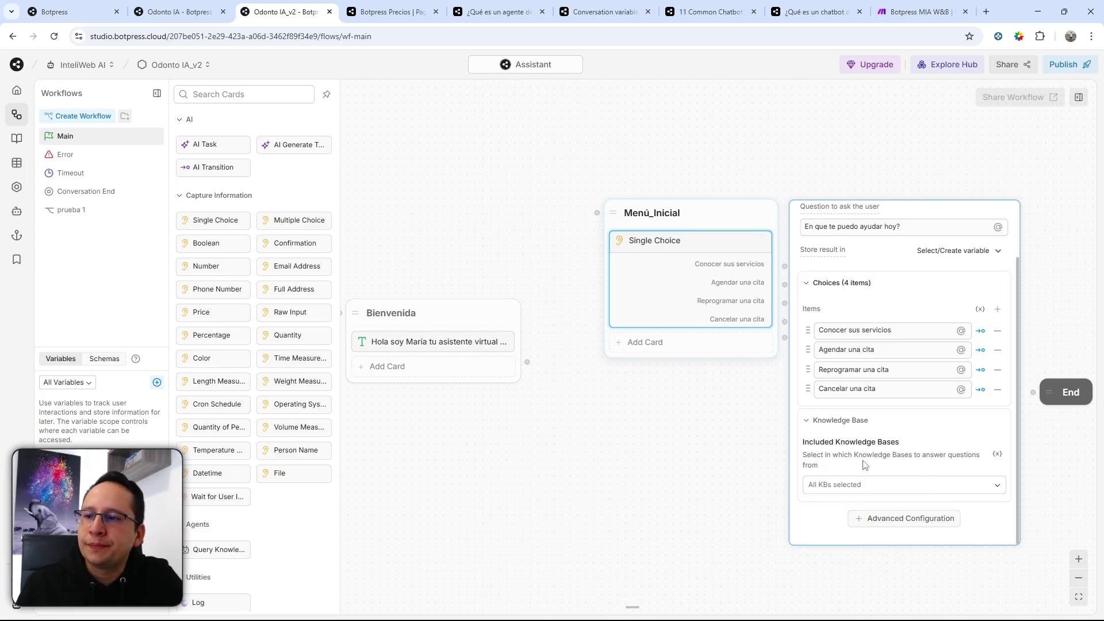
left_click(974, 251)
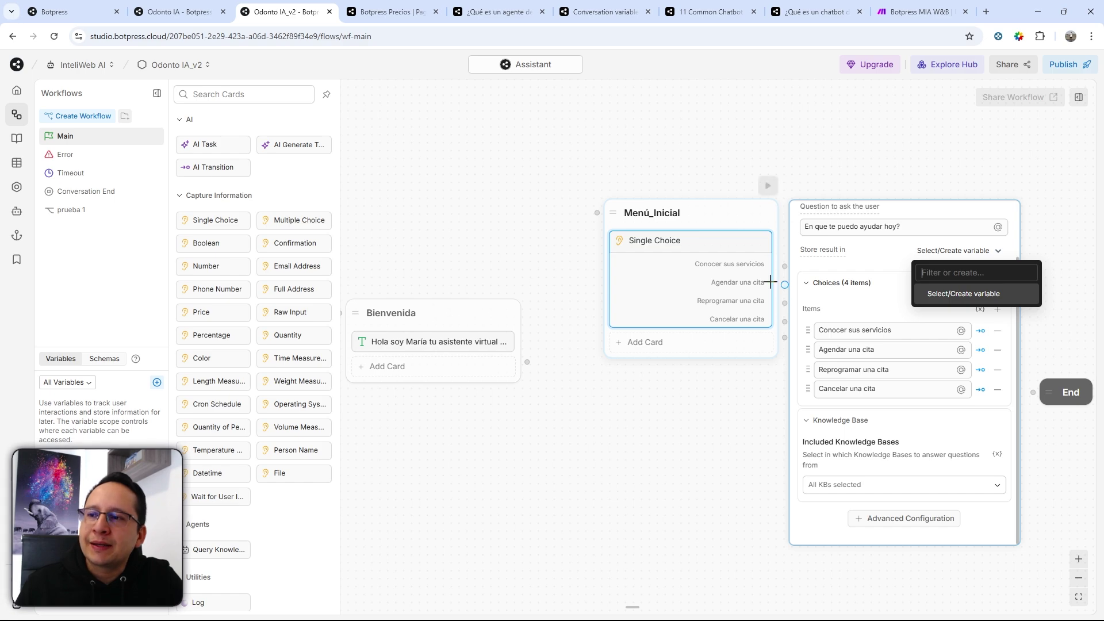
left_click(896, 266)
left_click(787, 275)
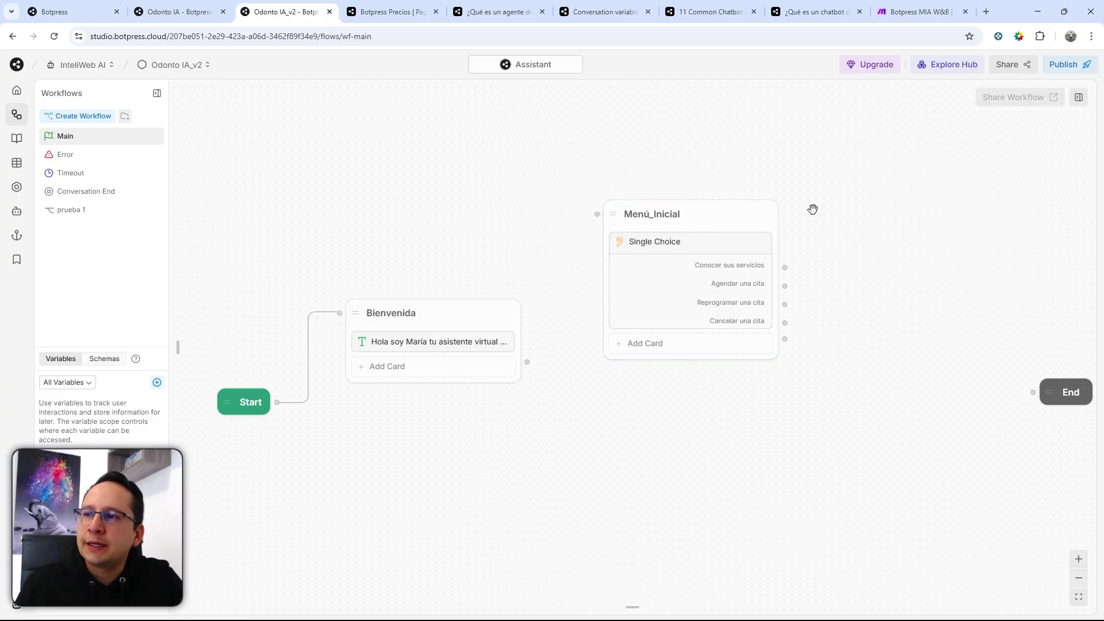
Connect the output of the Bienvenida node to the Menú_Inicial node.
scroll(685, 276, "up", 1)
left_click_drag(504, 353, 584, 184)
scroll(518, 362, "down", 1)
scroll(549, 363, "up", 1)
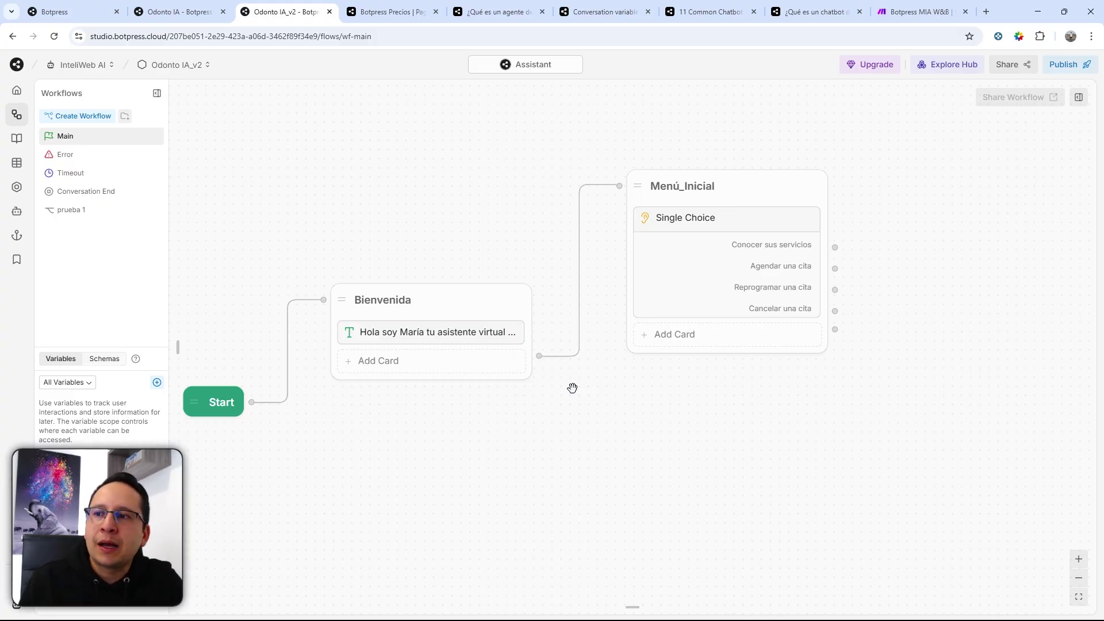
Branch the "Conocer sus servicios" choice of Menú_Inicial to a new standard node named Consultar_BC.
left_click_drag(920, 300, 826, 339)
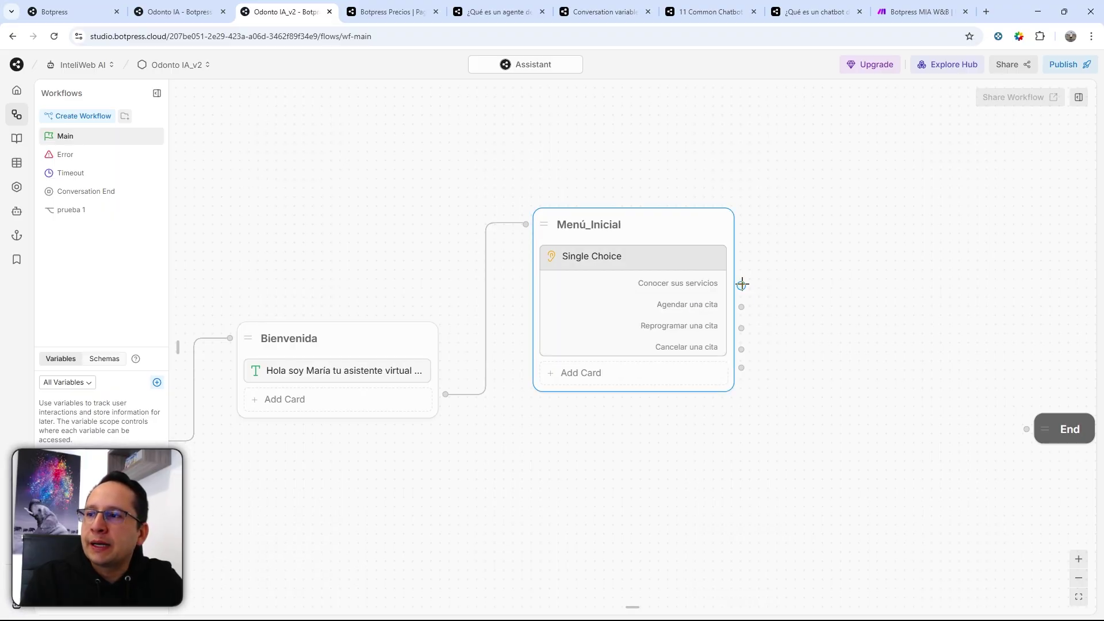
left_click_drag(743, 284, 813, 179)
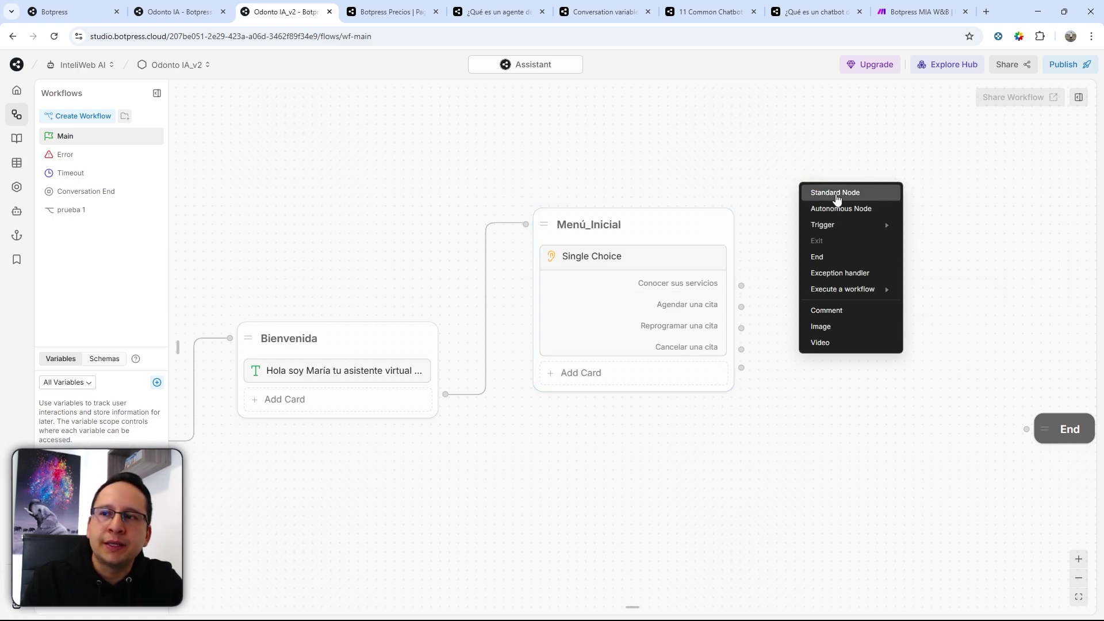
left_click(830, 198)
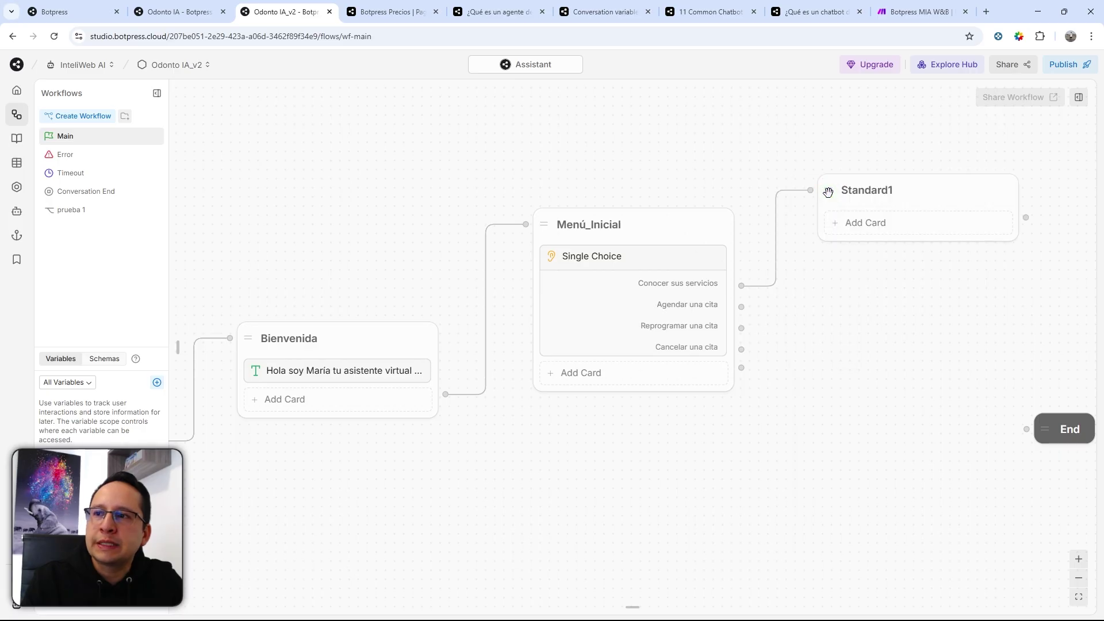
left_click(890, 195)
left_click(926, 188)
key("BackSpace")
key("BackSpace")
key("BackSpace")
key("BackSpace")
key("BackSpace")
key("BackSpace")
key("BackSpace")
key("BackSpace")
key("BackSpace")
type("Consultar")
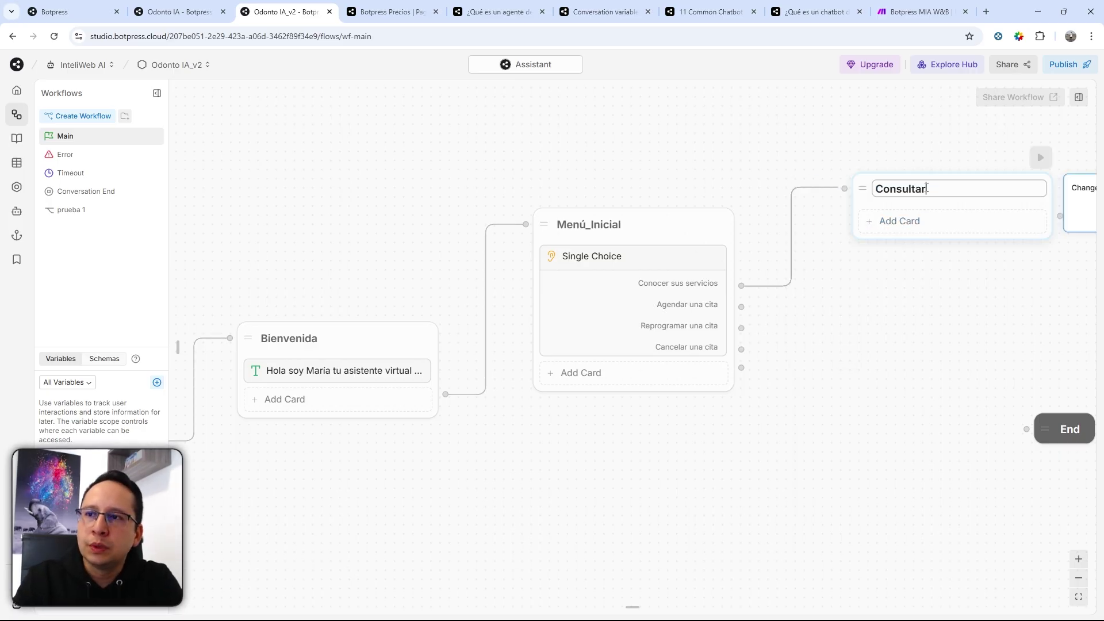
type("_BC")
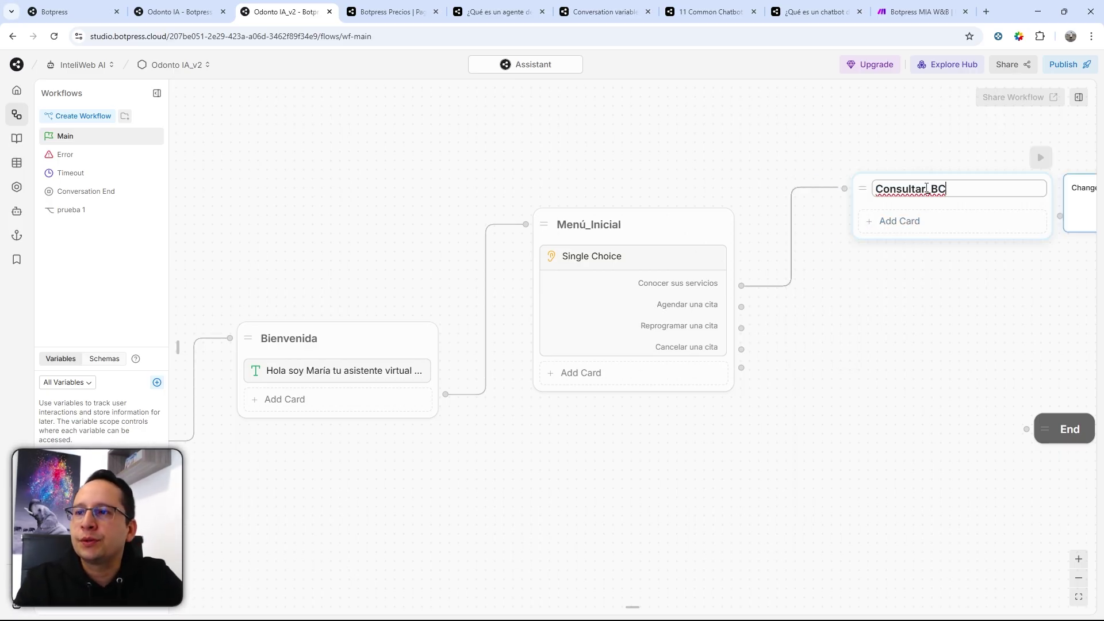
key("Return")
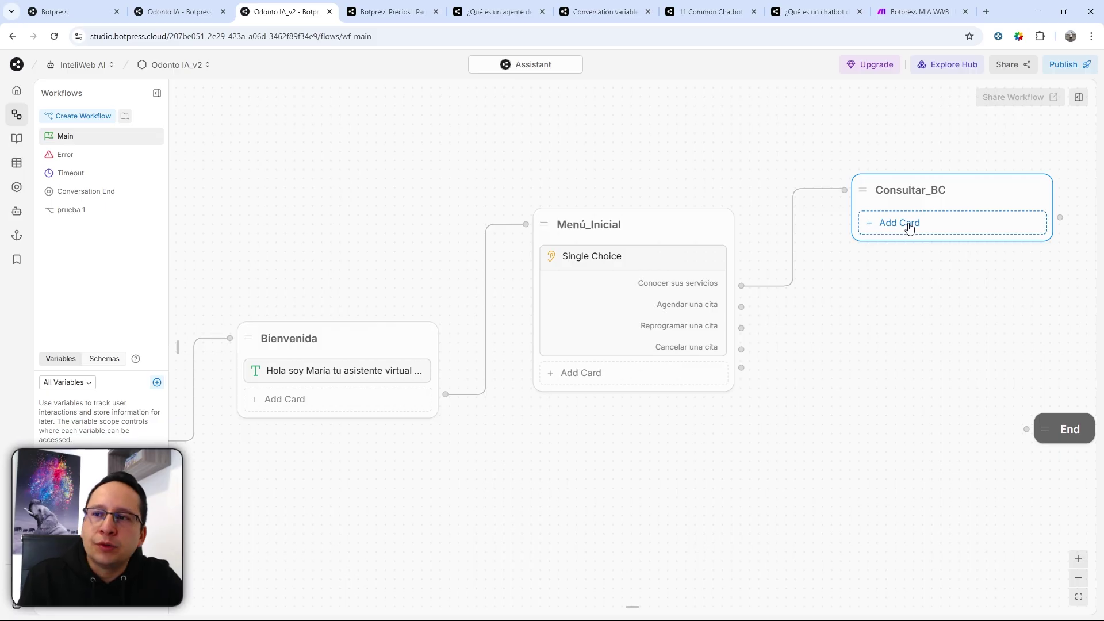
Add a Raw Input card to Consultar_BC asking "Qué consulta tienes?" and limit its included knowledge bases to Default Knowledge Base.
left_click(908, 224)
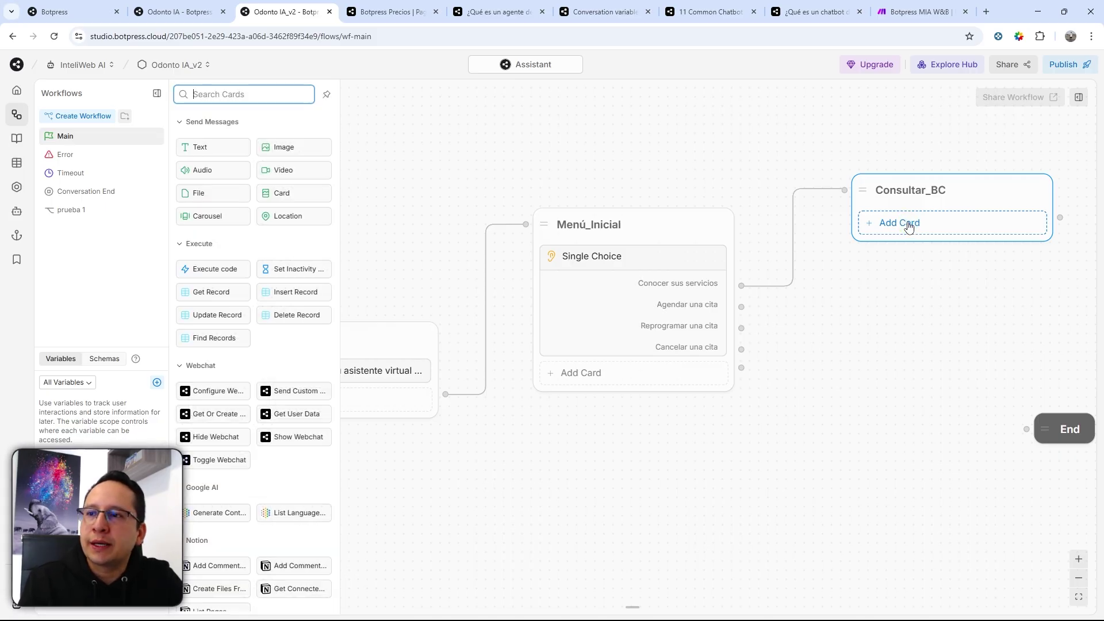
scroll(239, 321, "down", 10)
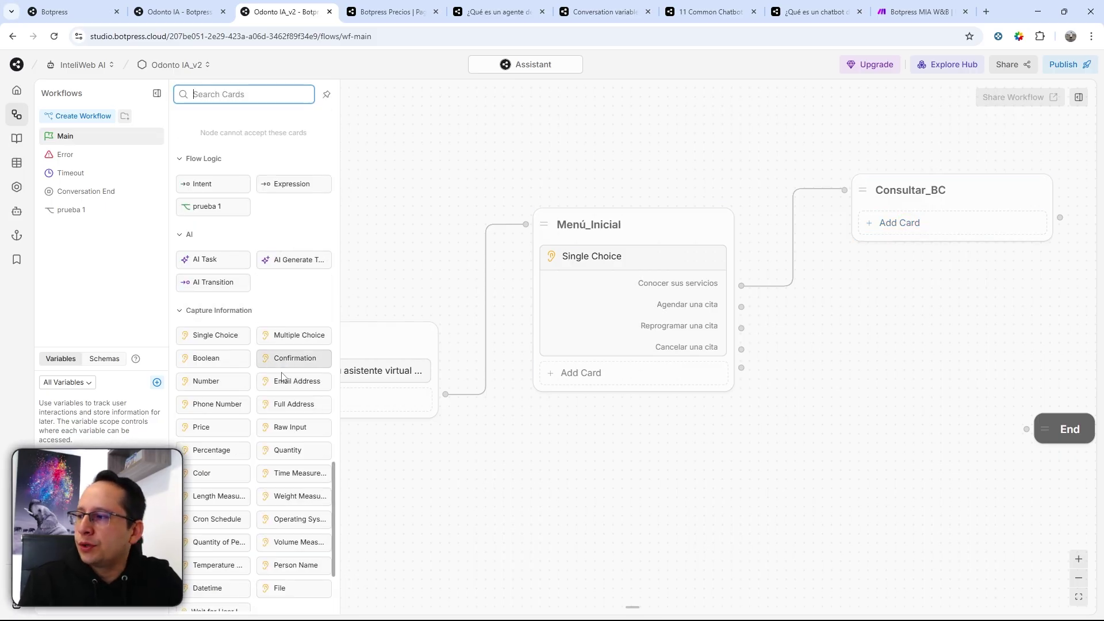
mouse_move(277, 429)
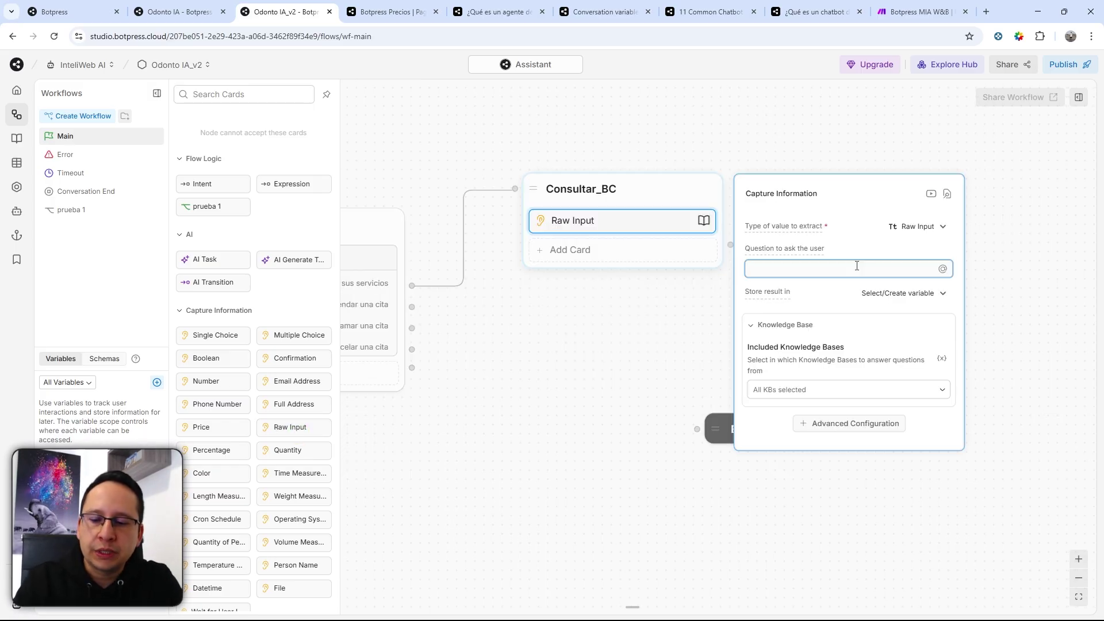
type("Qué cons")
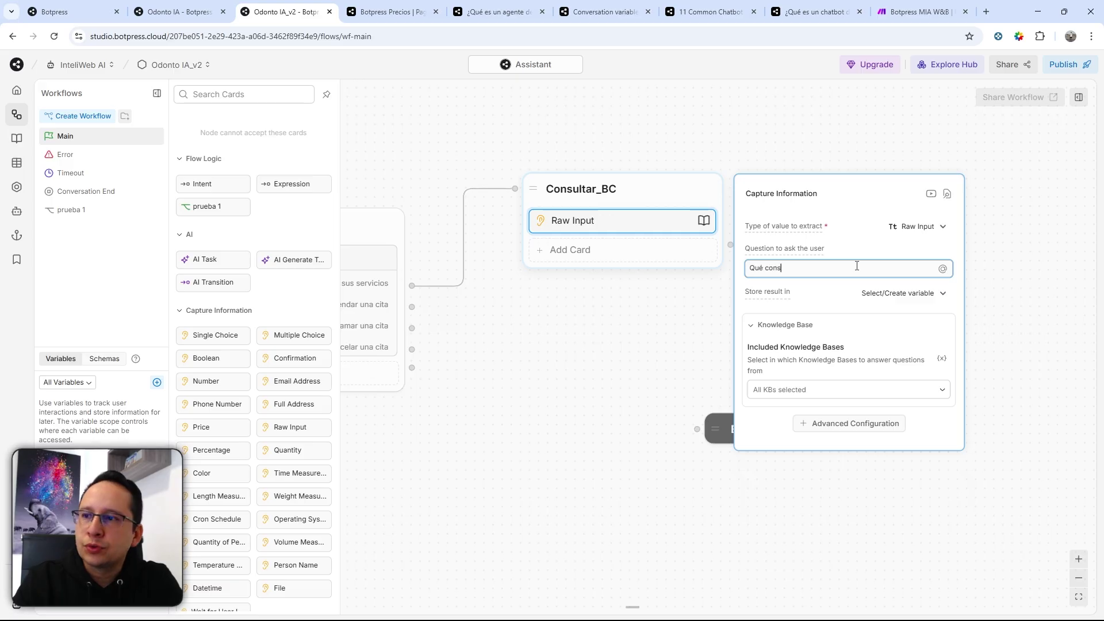
type("ulta tienes?")
left_click(792, 389)
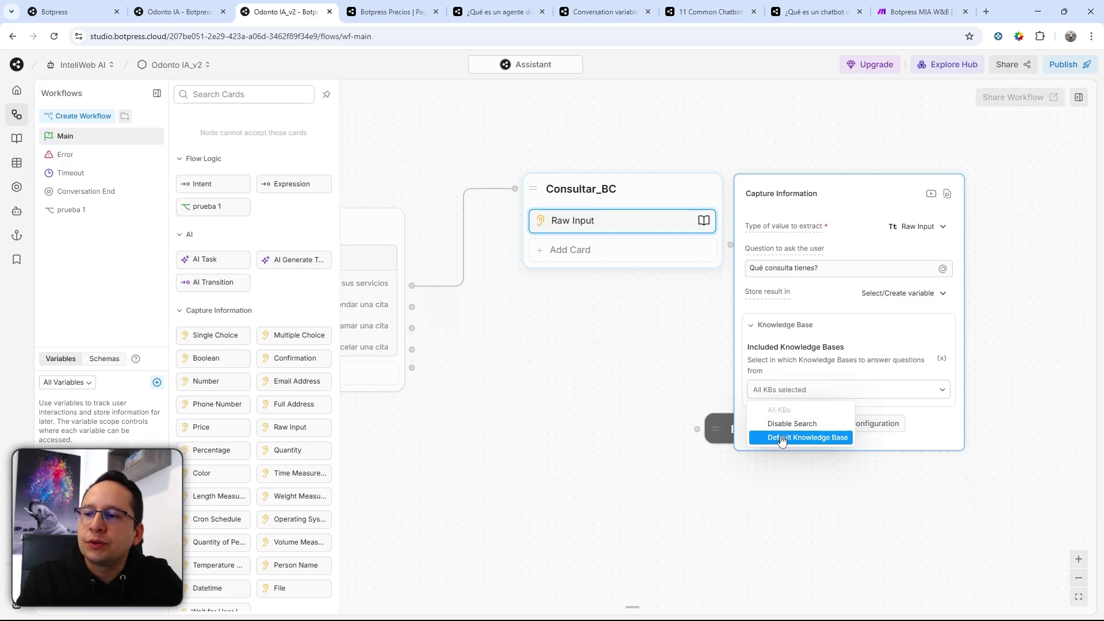
left_click(832, 442)
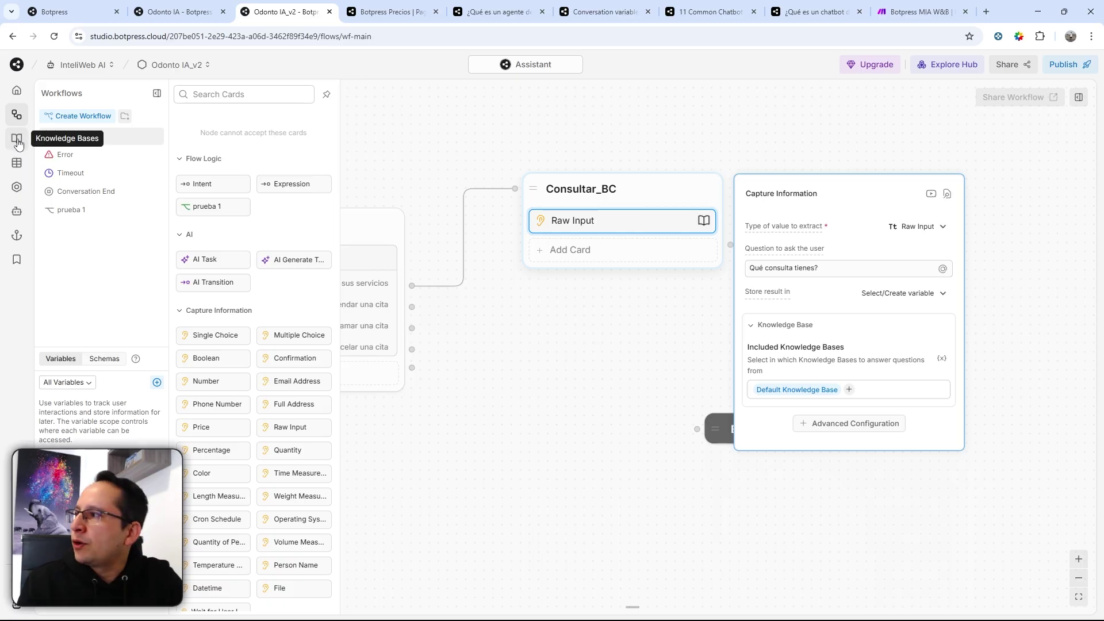
Rename the bot's Default Knowledge Base to BC_OdontoIA and return to the Main workflow.
left_click(17, 138)
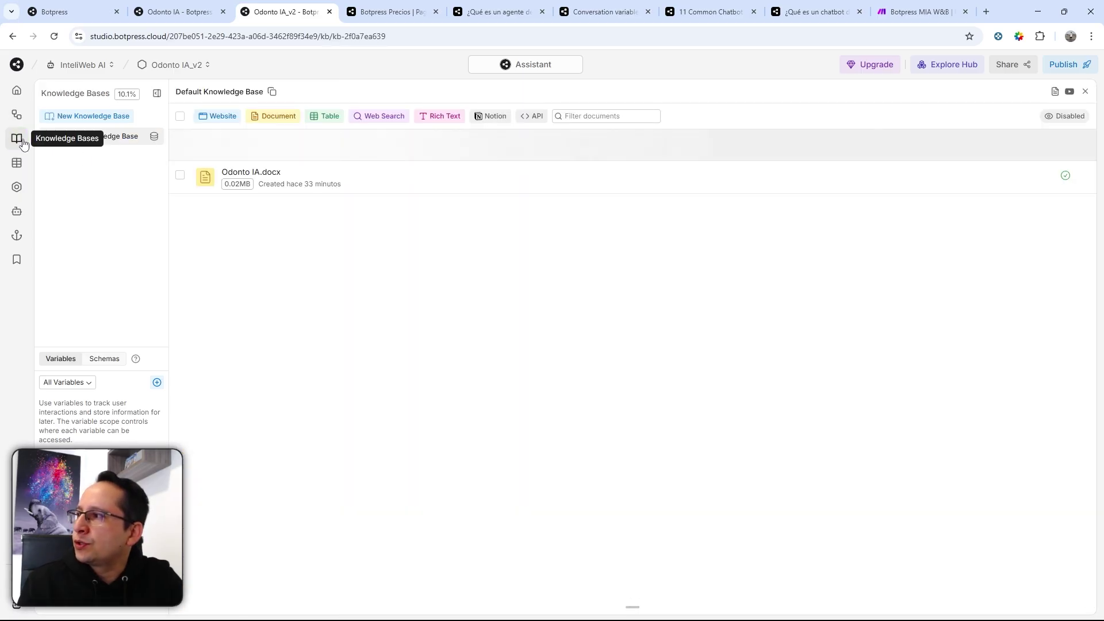
right_click(112, 154)
left_click(118, 152)
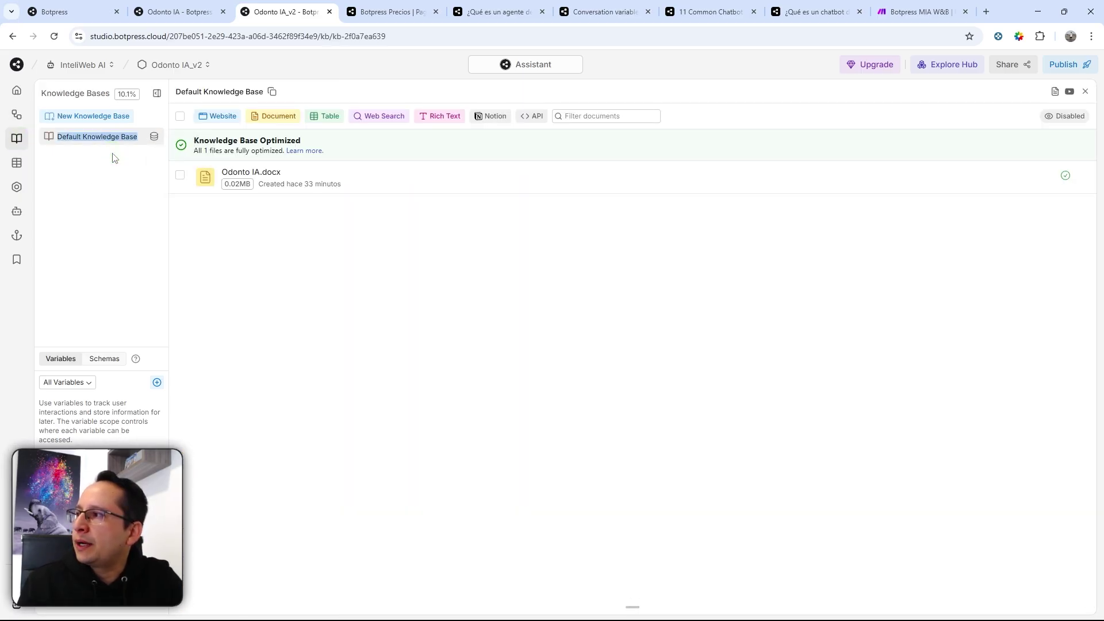
type("BC_O")
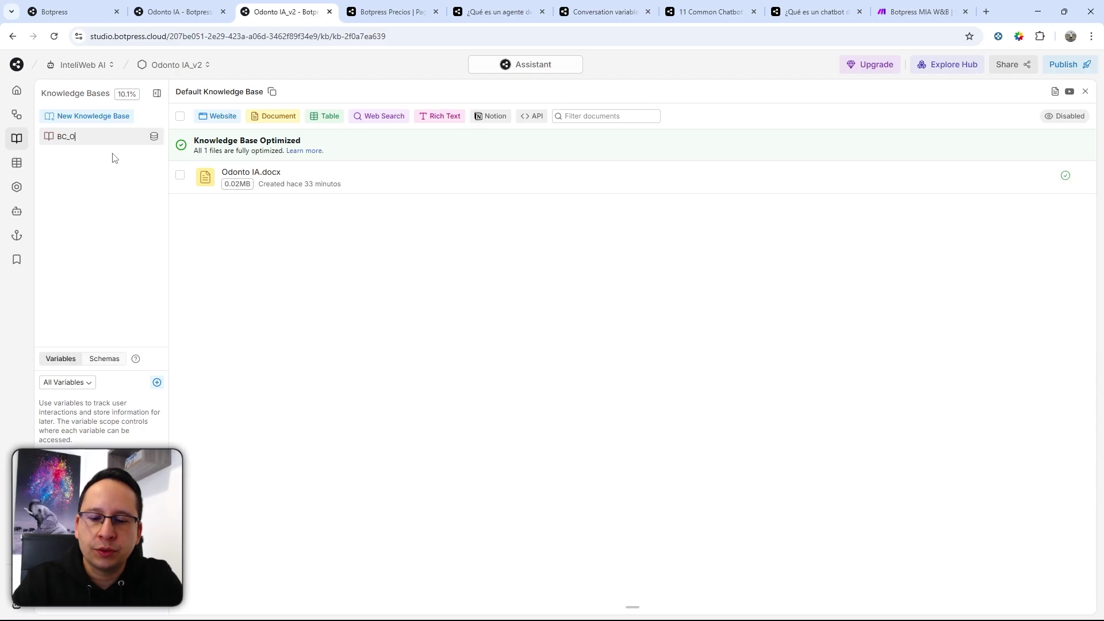
type("dontoIA")
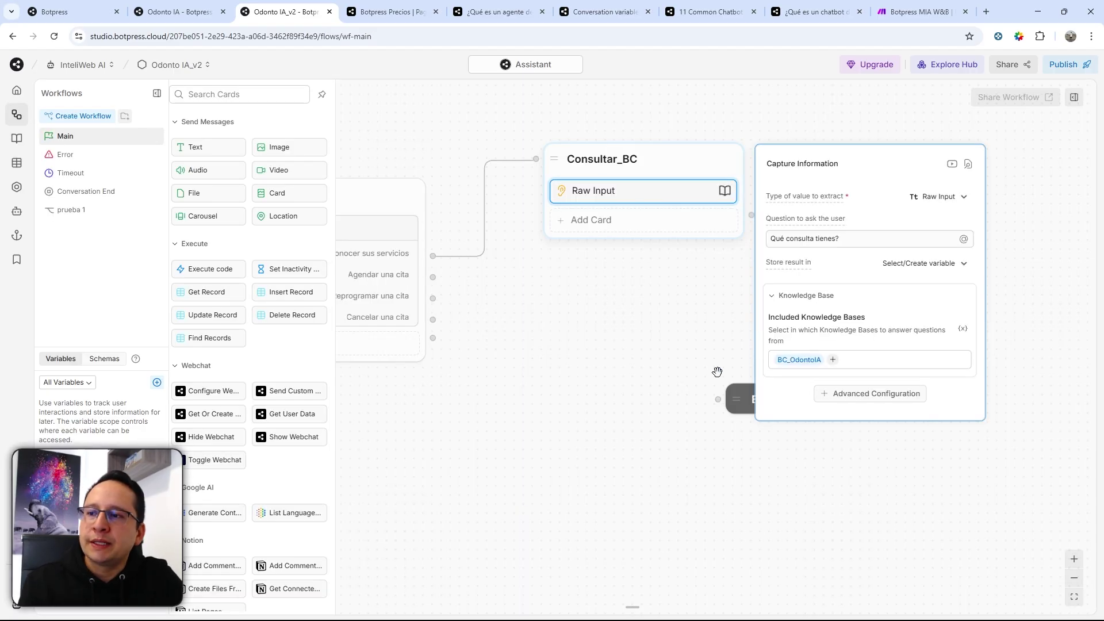
Store the Raw Input card's result in a new workflow variable named pregunta_inicial.
scroll(718, 369, "up", 2)
scroll(819, 242, "up", 3)
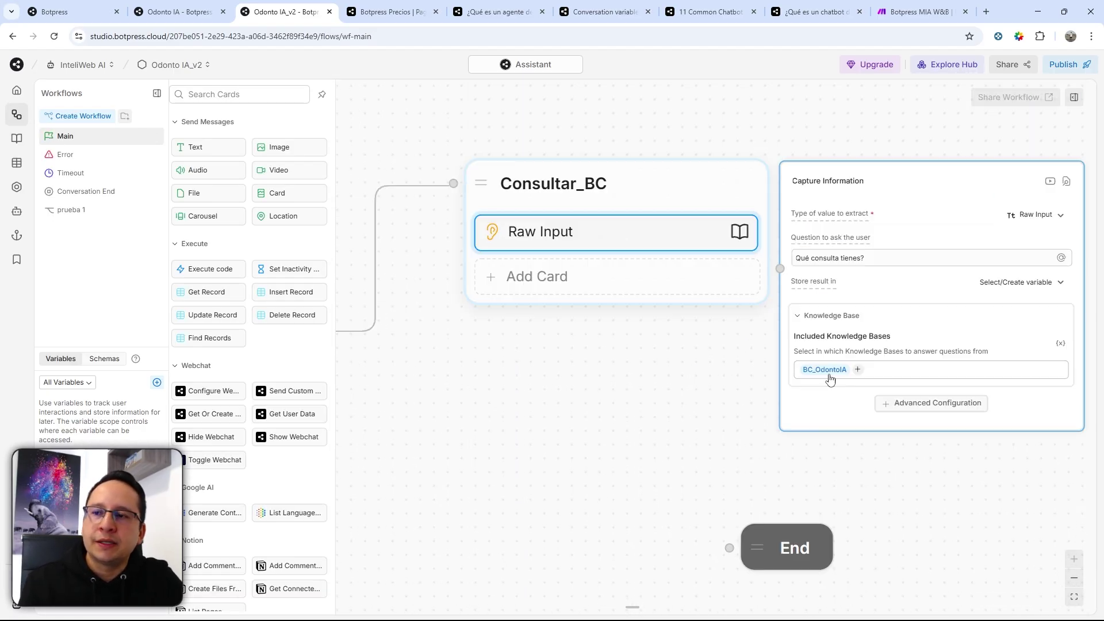
scroll(843, 364, "down", 3)
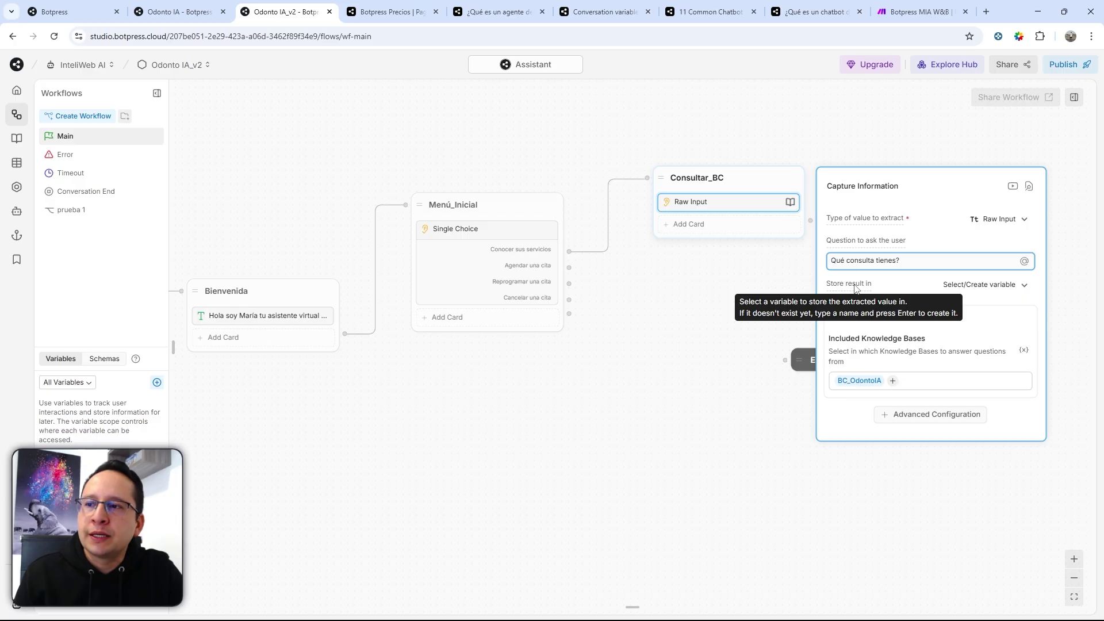
left_click(976, 290)
left_click(981, 305)
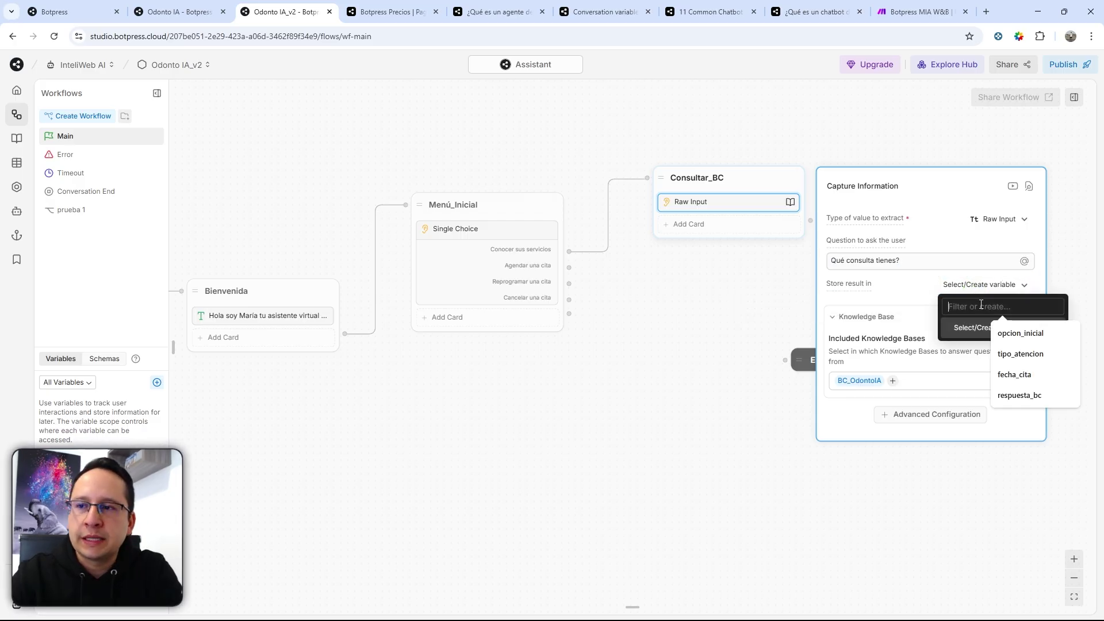
type("pregunta_iniciañ")
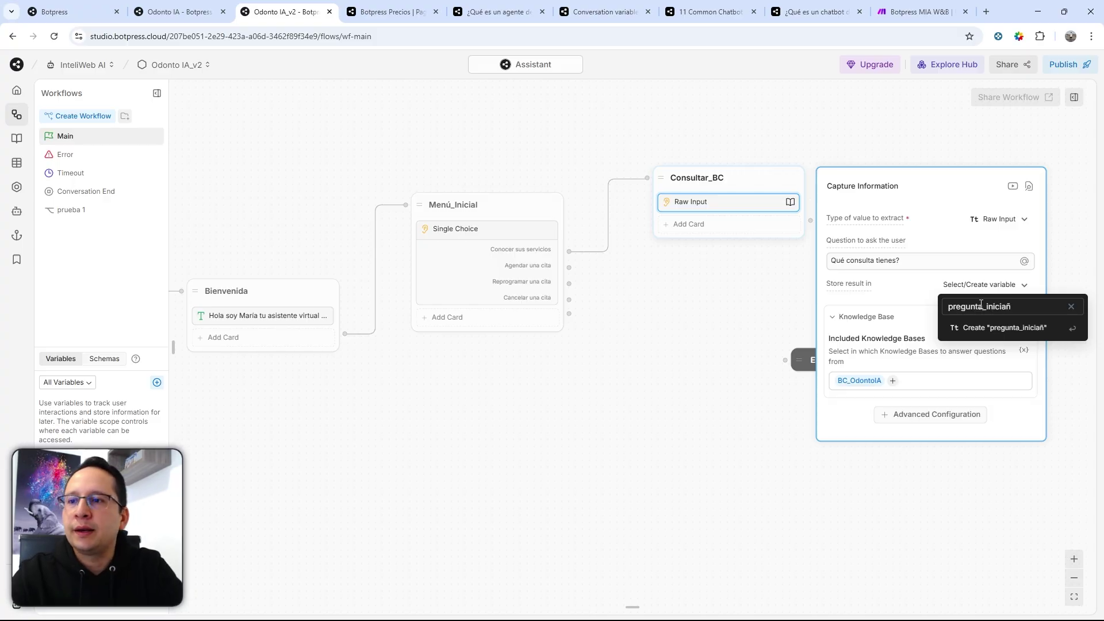
key("BackSpace")
type("l")
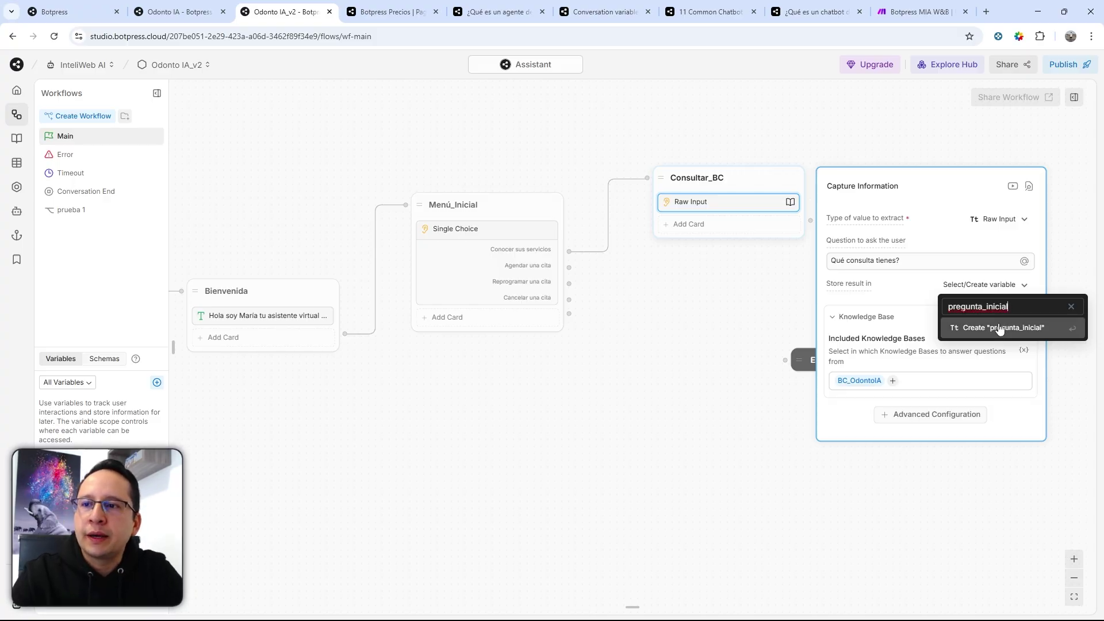
left_click(1001, 328)
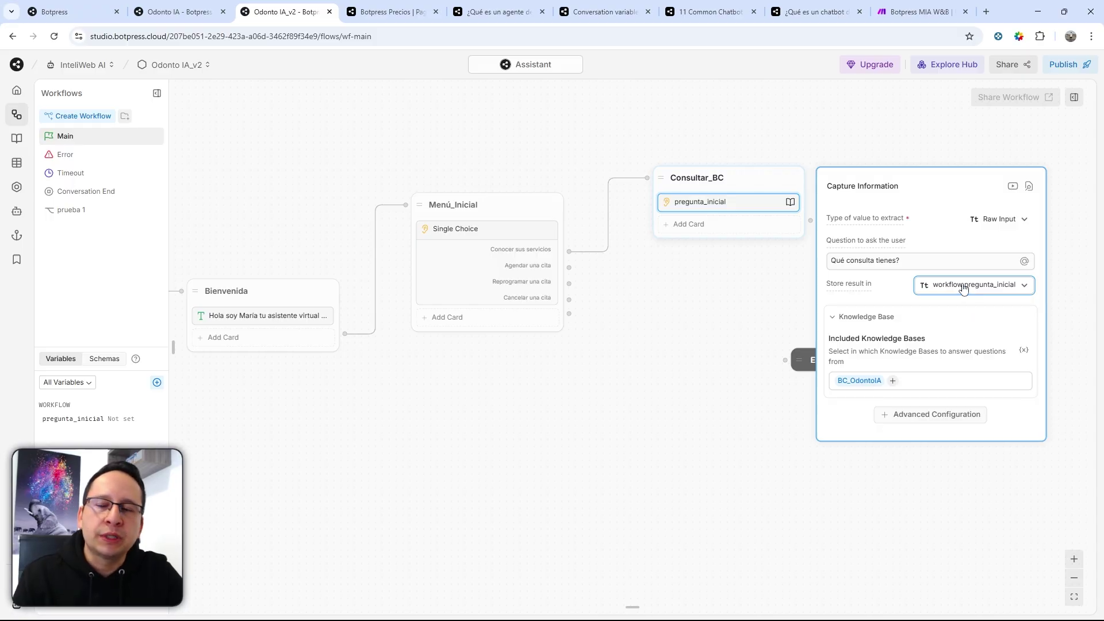
Add a Text card to Consultar_BC that sends {{turn.KnowledgeAgent.answer}} from the Quick Reference, and connect the node to End.
left_click(712, 230)
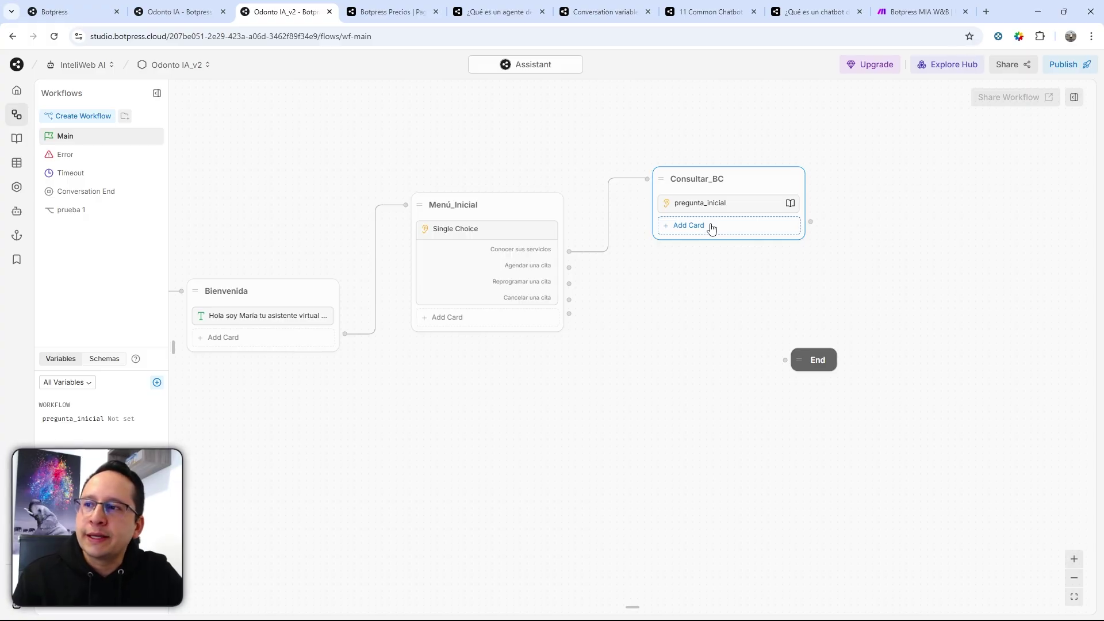
left_click(699, 231)
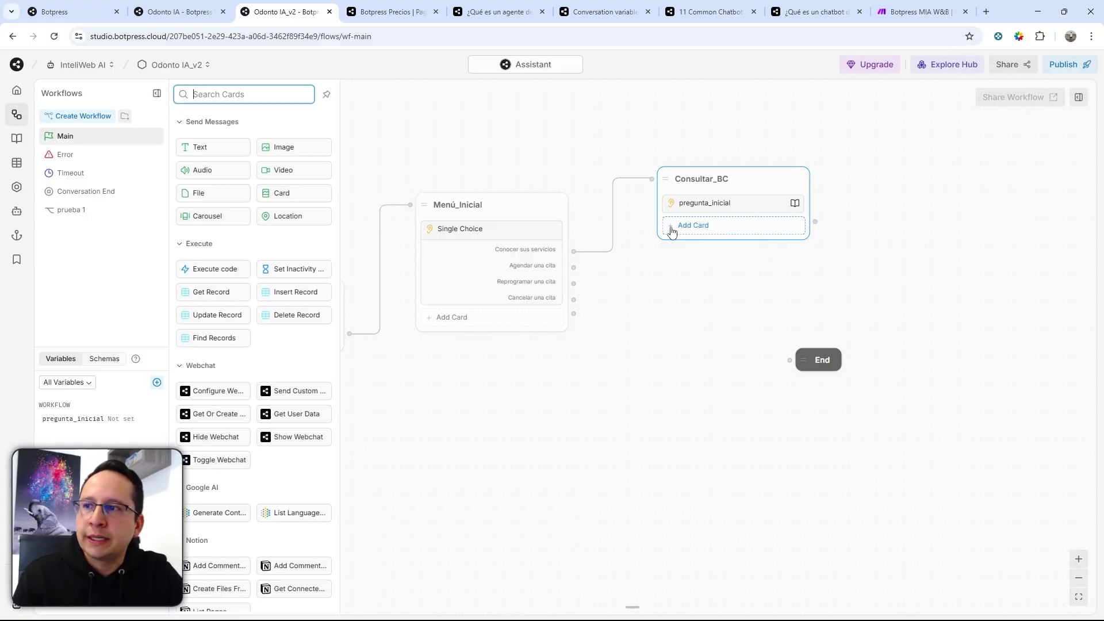
left_click(207, 148)
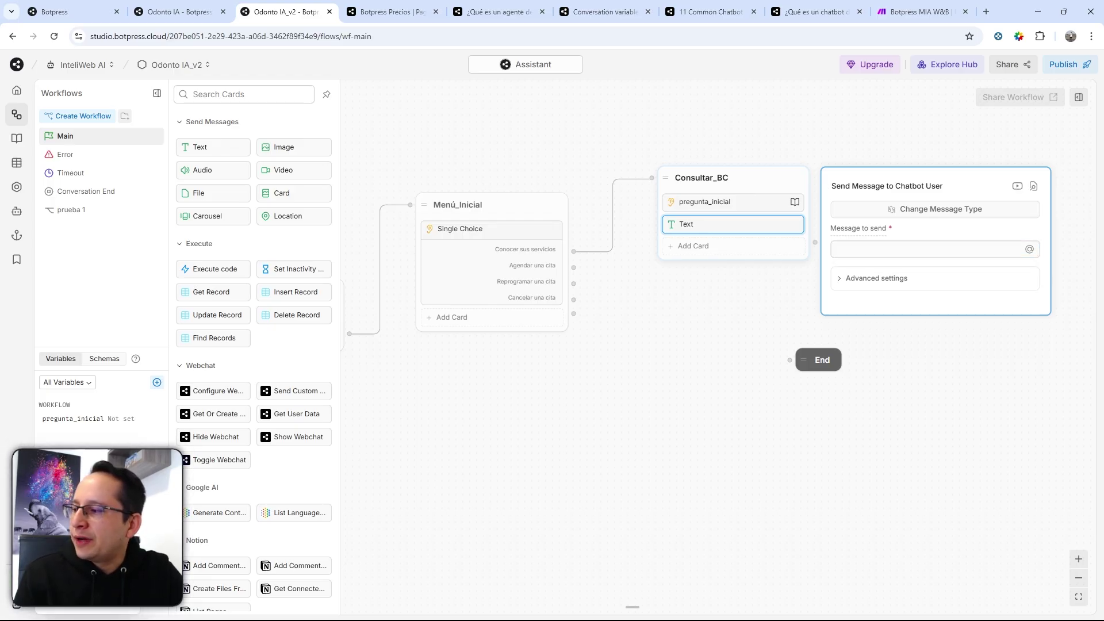
left_click(86, 546)
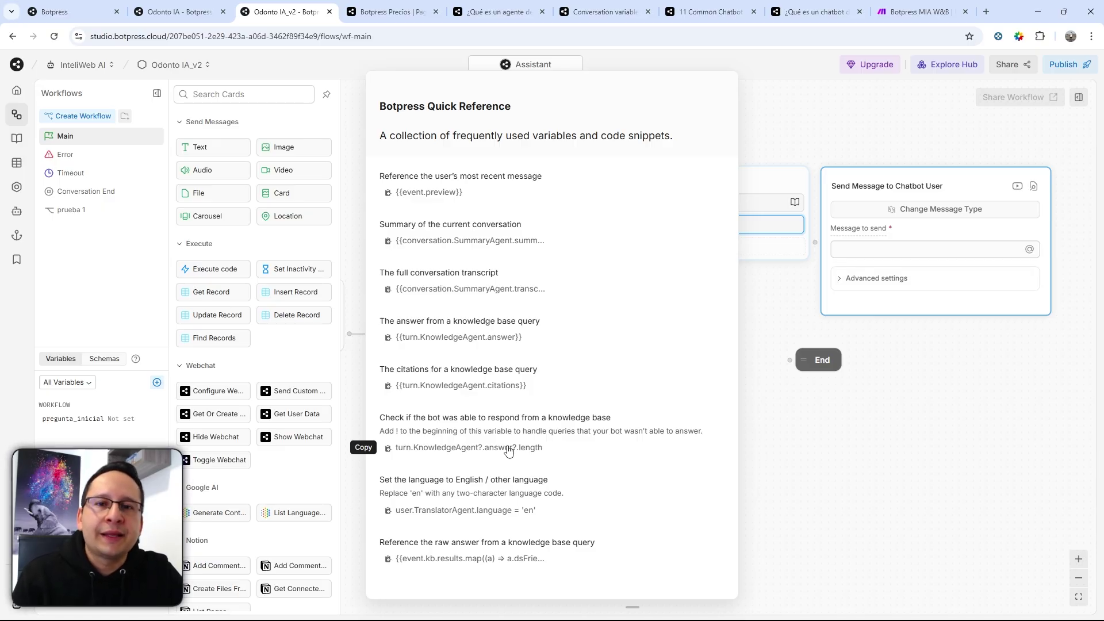
left_click(432, 339)
left_click(873, 249)
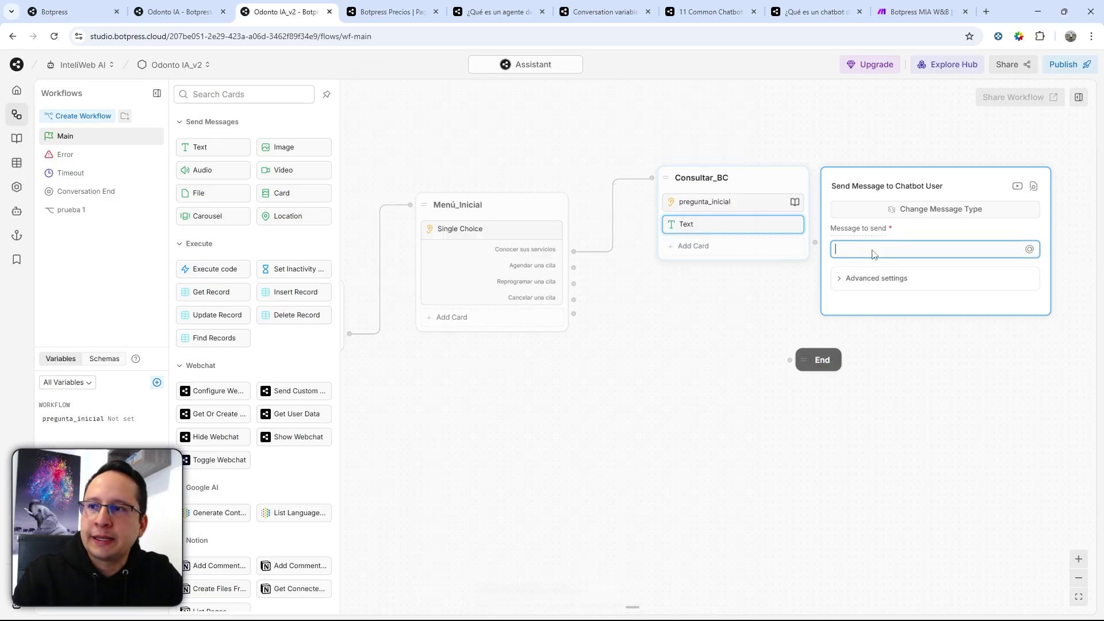
key("ctrl+v")
left_click(726, 215)
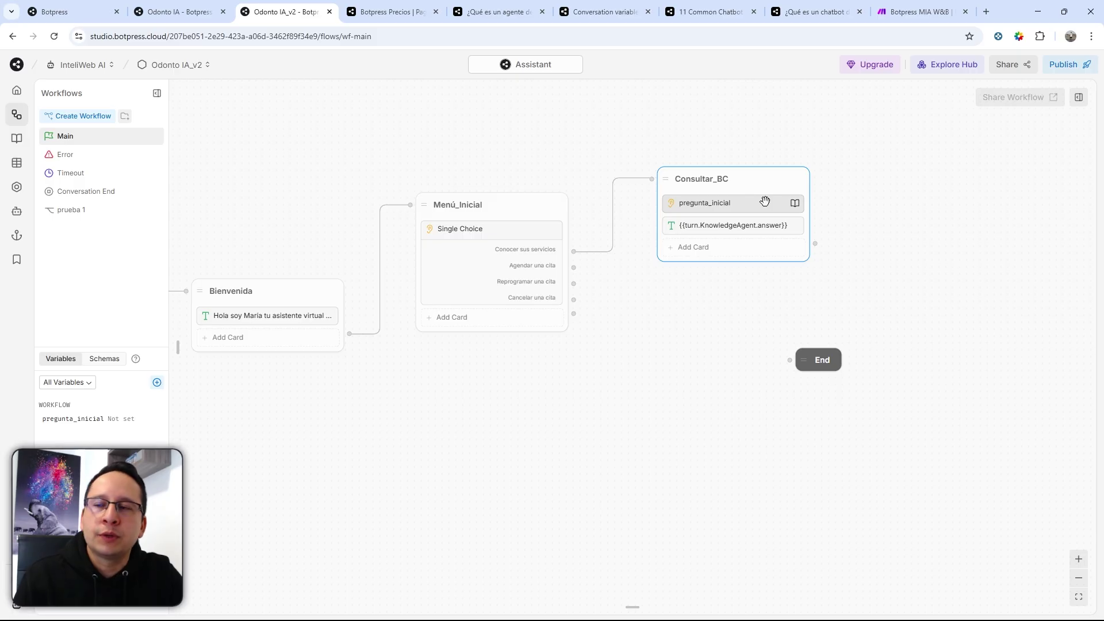
scroll(833, 244, "down", 2)
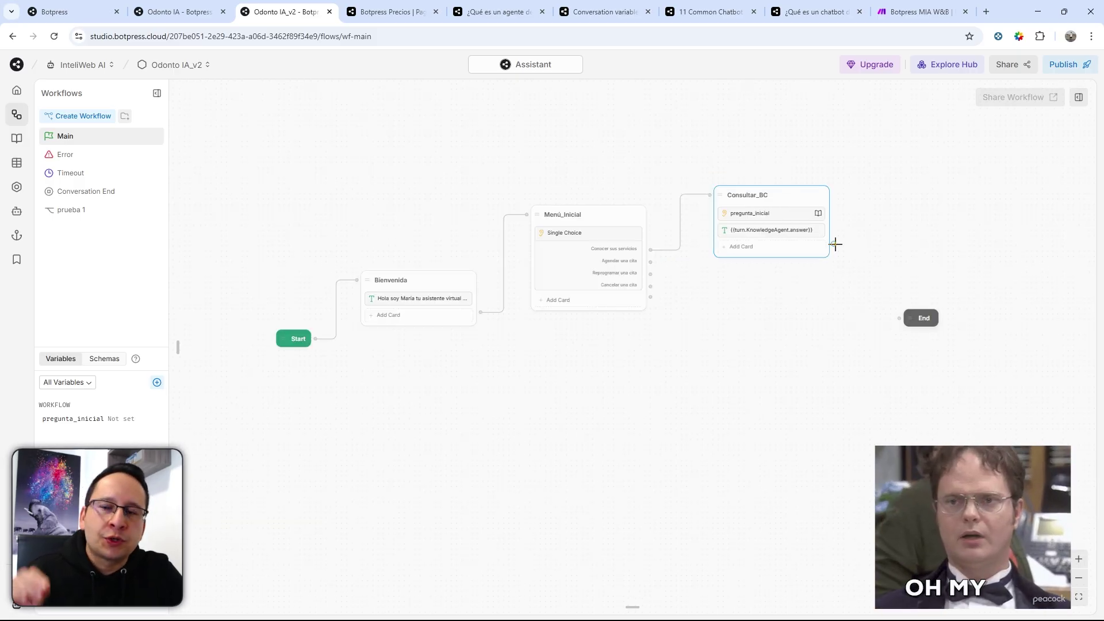
left_click_drag(837, 246, 912, 317)
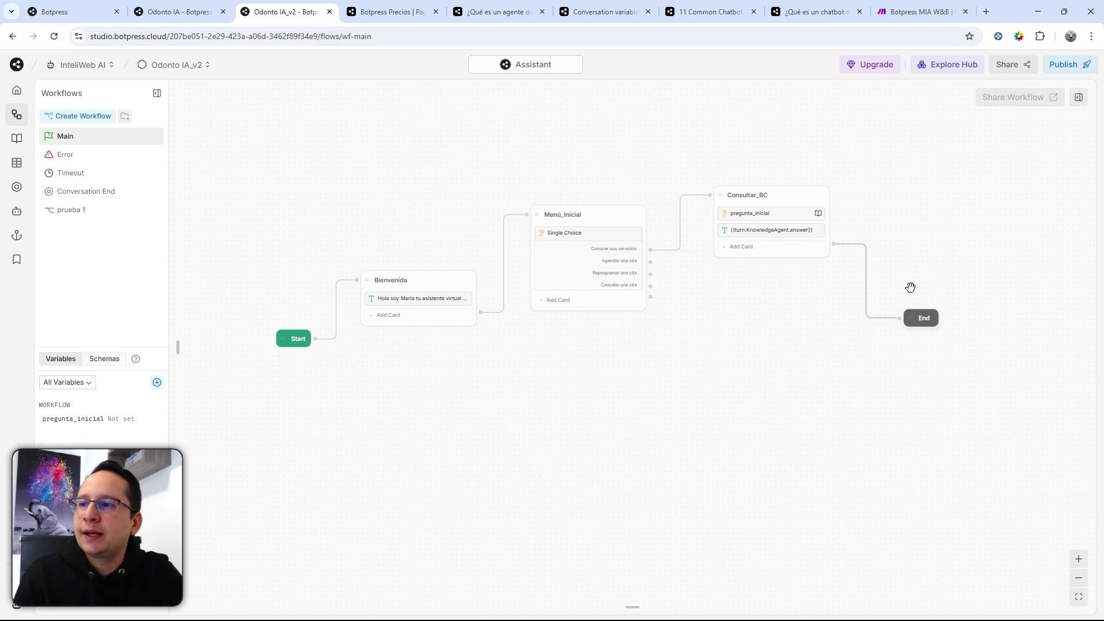
Open the emulator and start a test conversation with the message "hola".
left_click_drag(910, 288, 846, 260)
left_click(1080, 99)
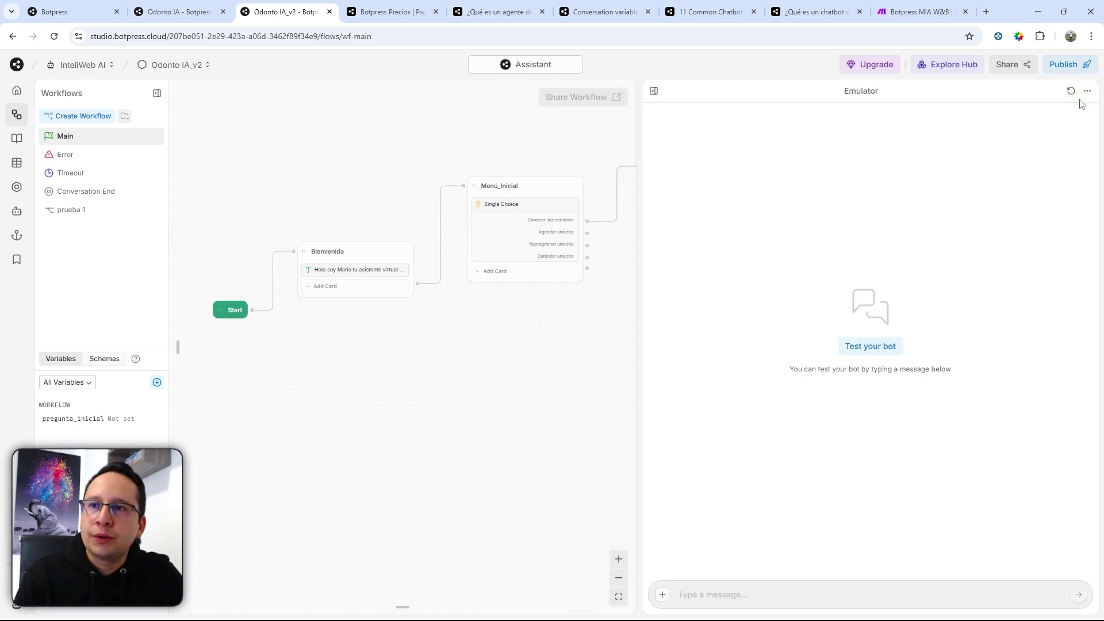
left_click(925, 589)
type("hola")
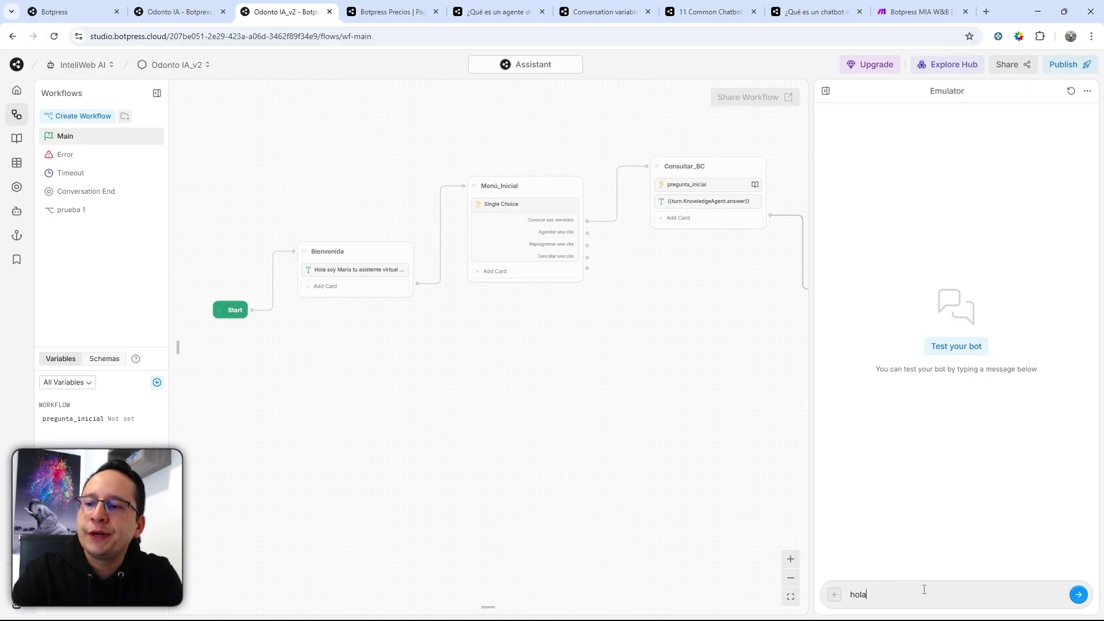
key("Return")
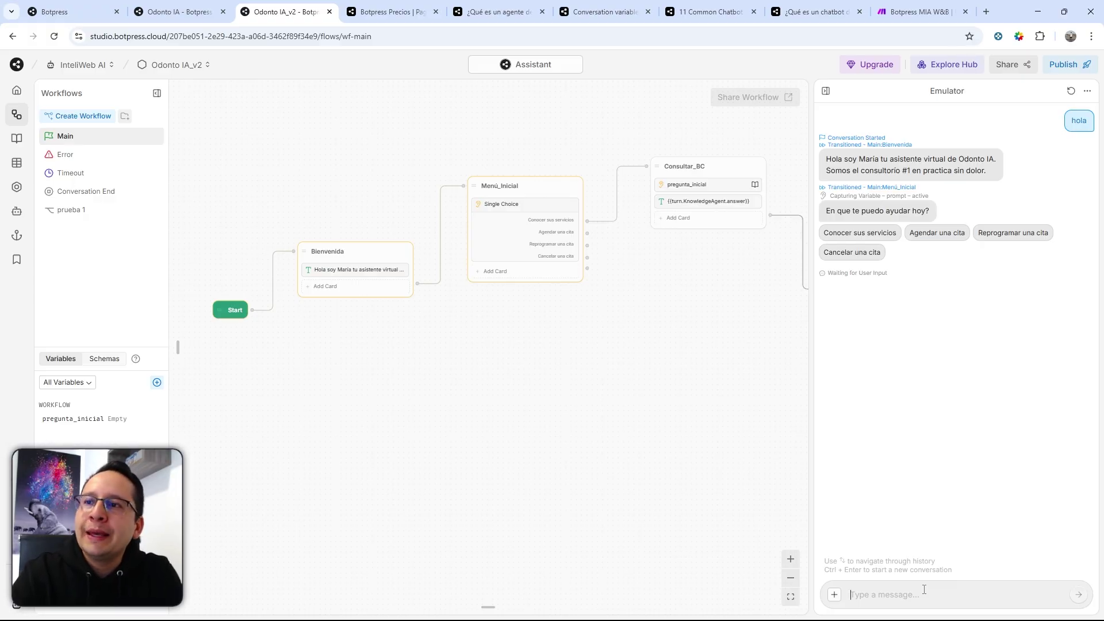
Compare the Menú_Inicial choices with the chat, choose Conocer sus servicios and ask "cuanto cuesta un blanqueamiento láser".
left_click(540, 188)
scroll(561, 224, "up", 5)
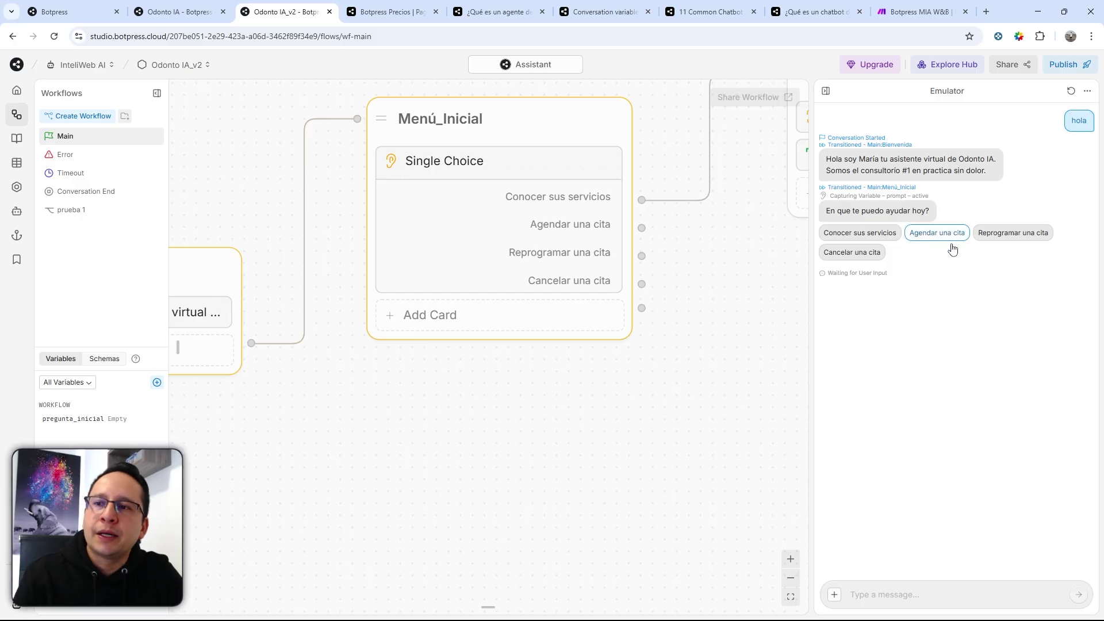
scroll(705, 280, "down", 2)
scroll(705, 279, "down", 2)
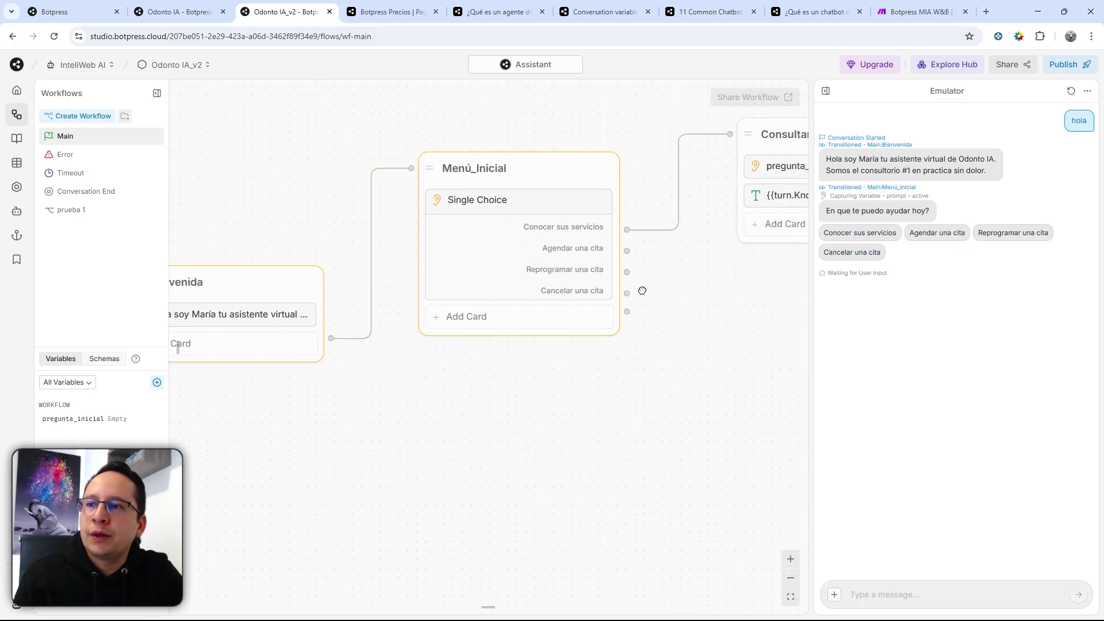
left_click(849, 238)
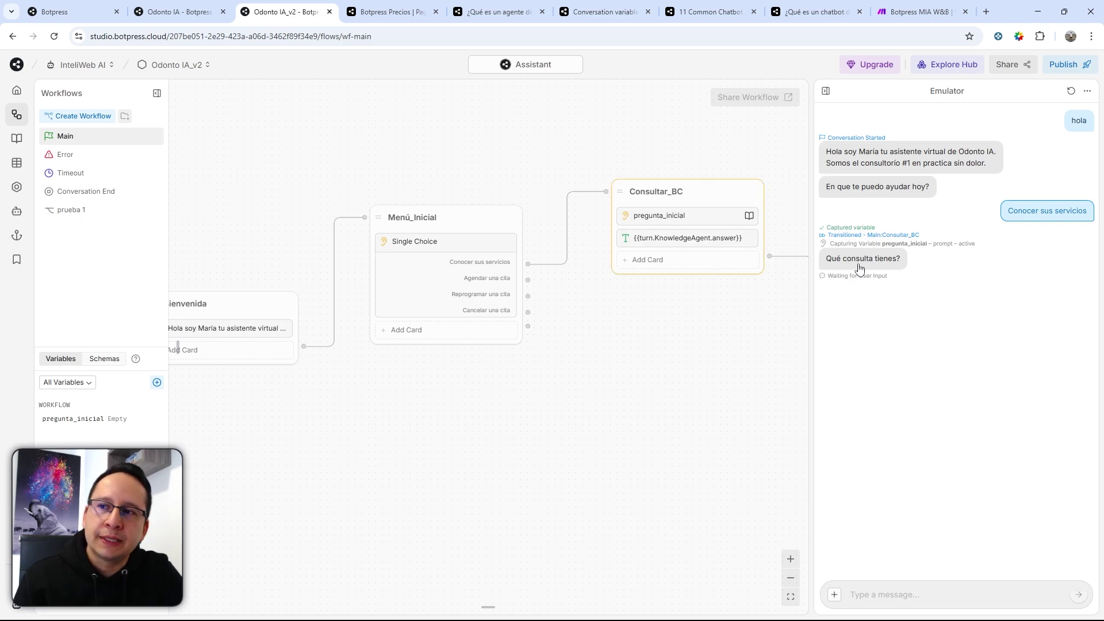
left_click(918, 589)
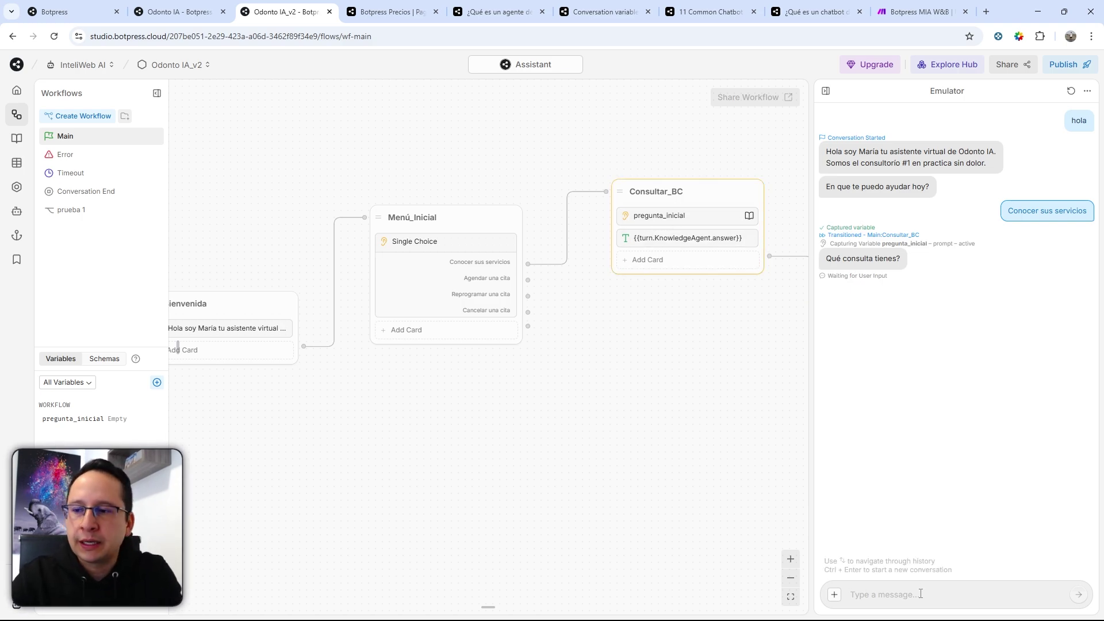
key("ctrl+v")
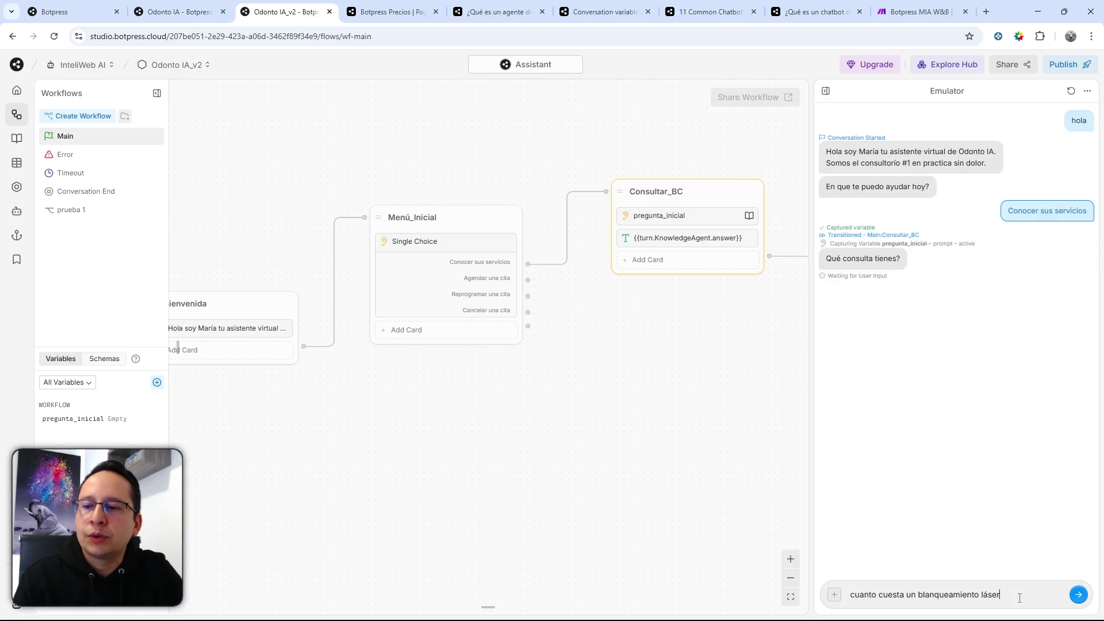
left_click(1074, 596)
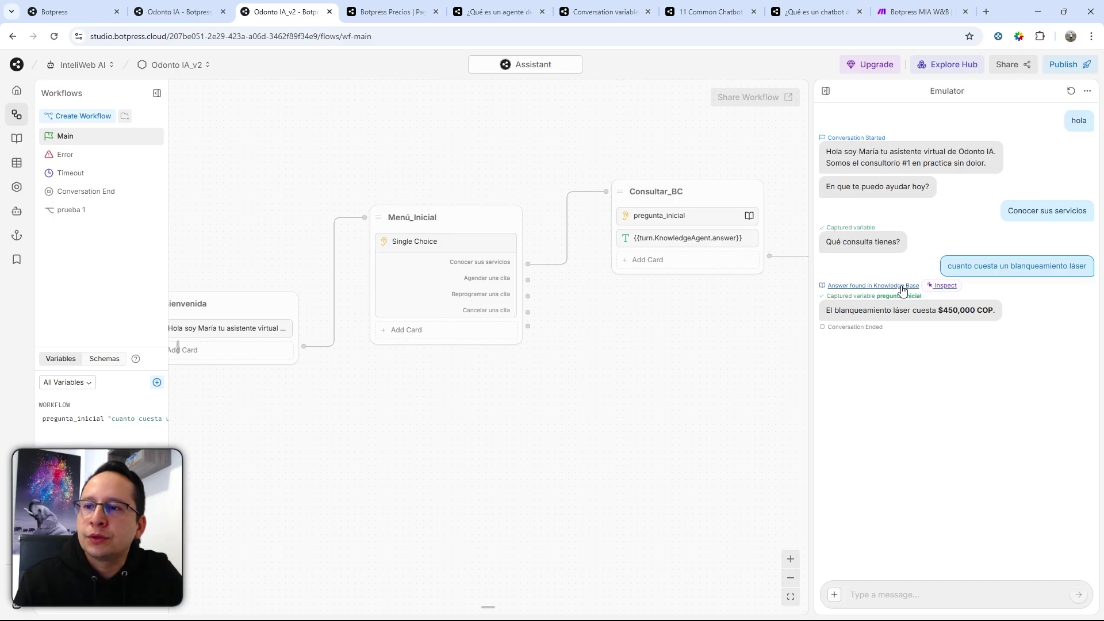
Inspect the knowledge base source behind the bot's answer and check the value captured in pregunta_inicial.
left_click(932, 288)
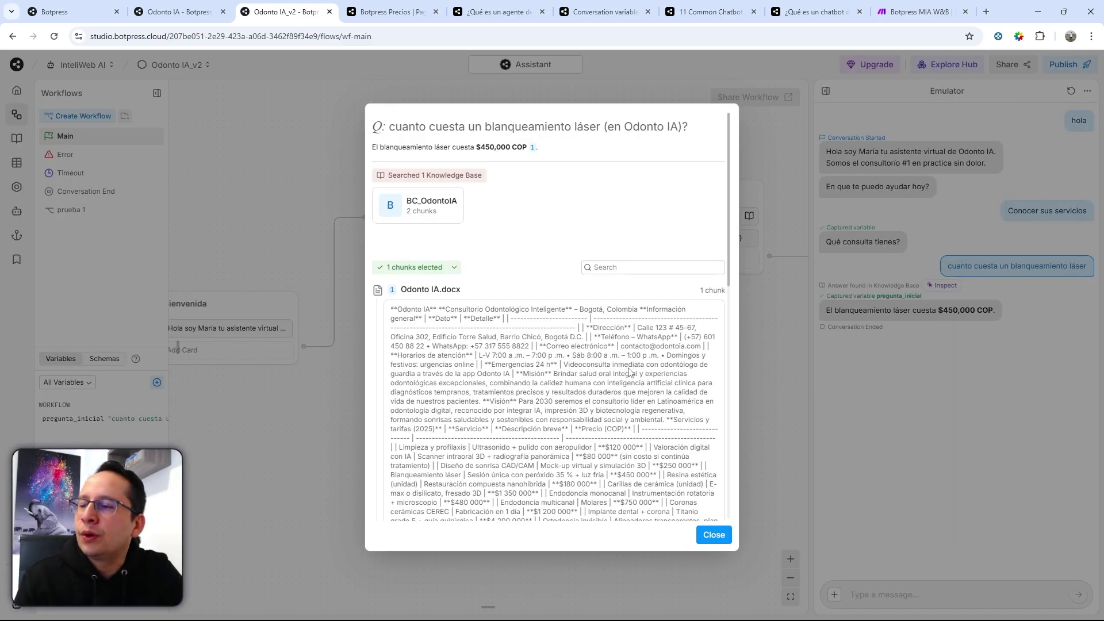
scroll(589, 389, "down", 3)
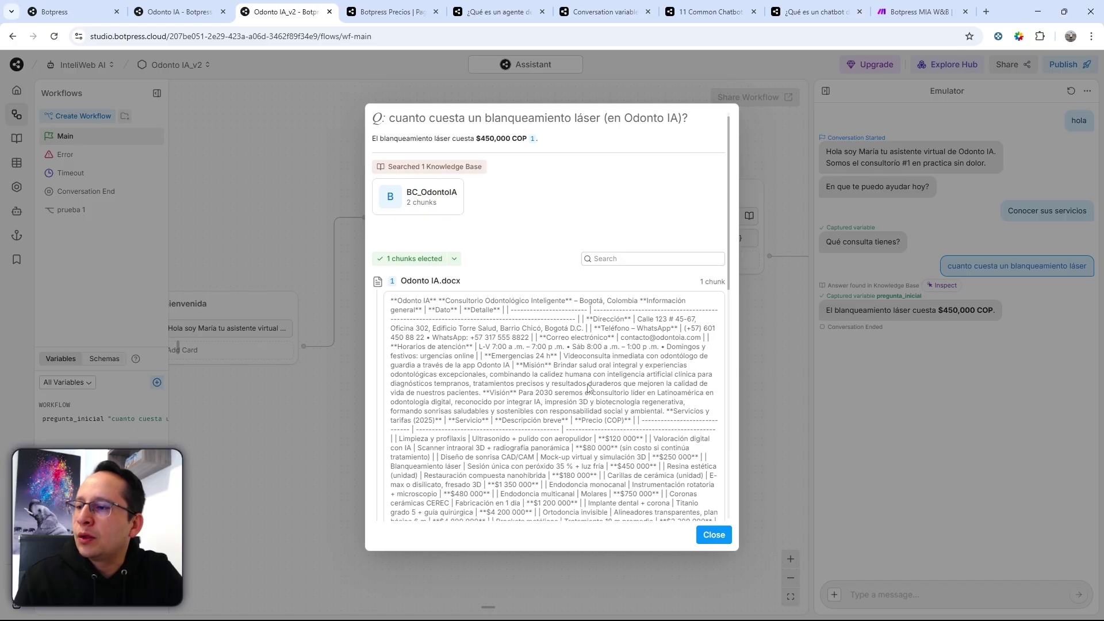
key("Escape")
left_click_drag(826, 296, 924, 298)
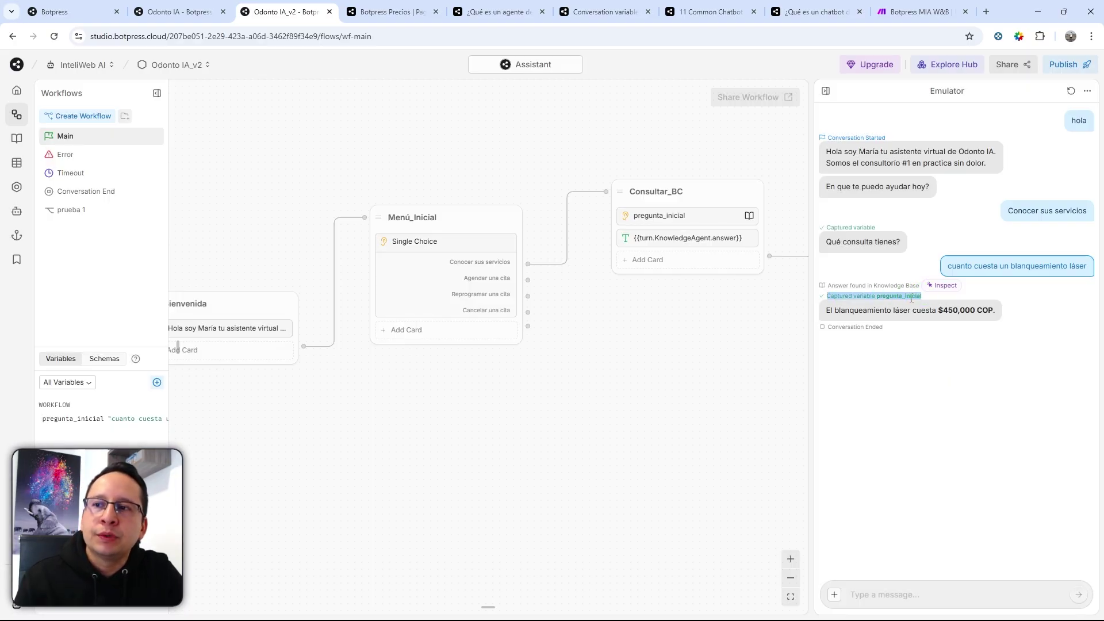
mouse_move(65, 425)
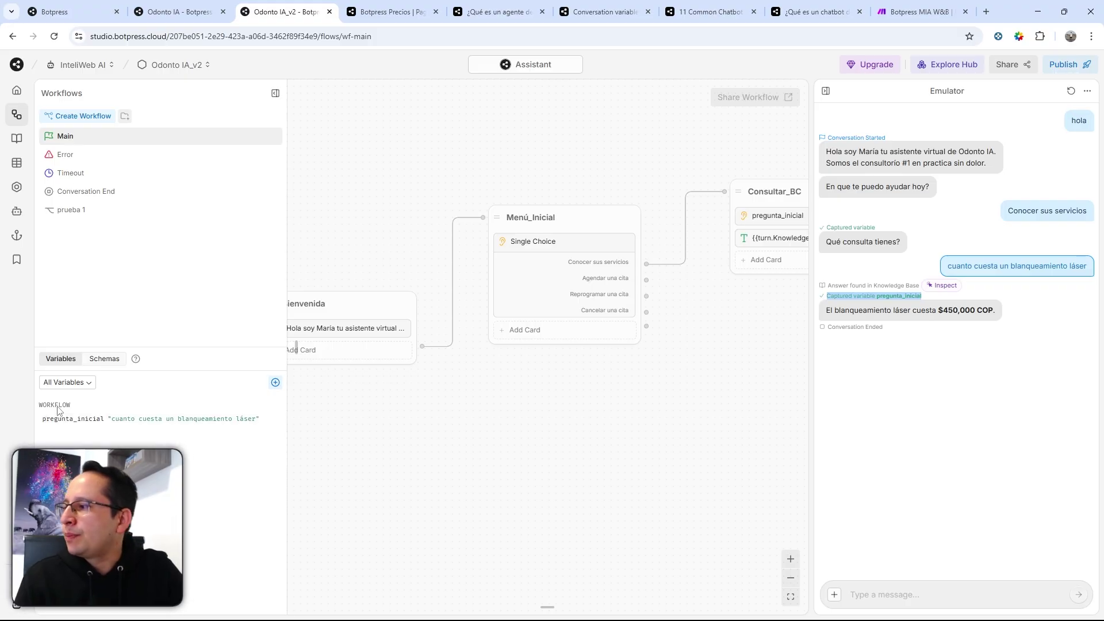
left_click_drag(109, 419, 259, 420)
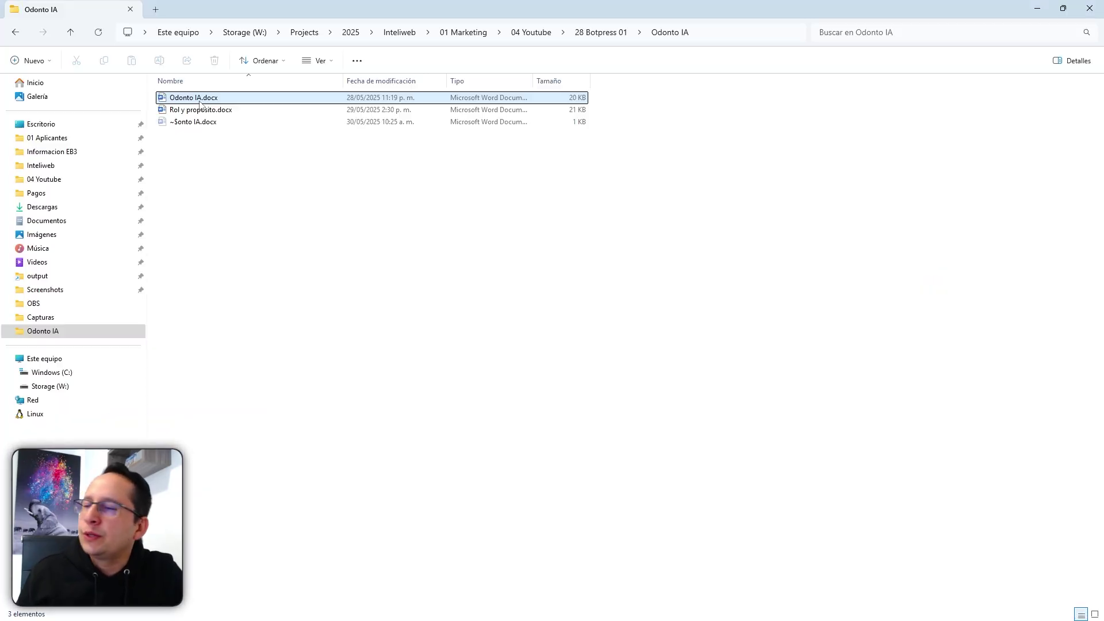
Review Odonto IA.docx in Word and ask the bot in the Botpress emulator "en que horarios atienden".
double_click(193, 97)
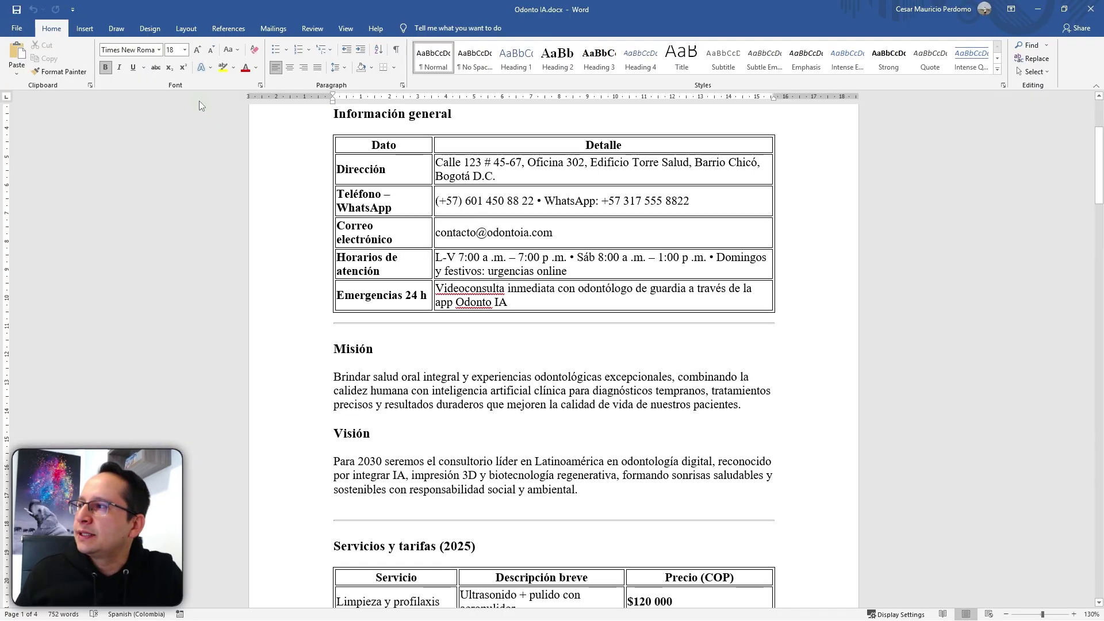
scroll(552, 345, "down", 10)
left_click(686, 224)
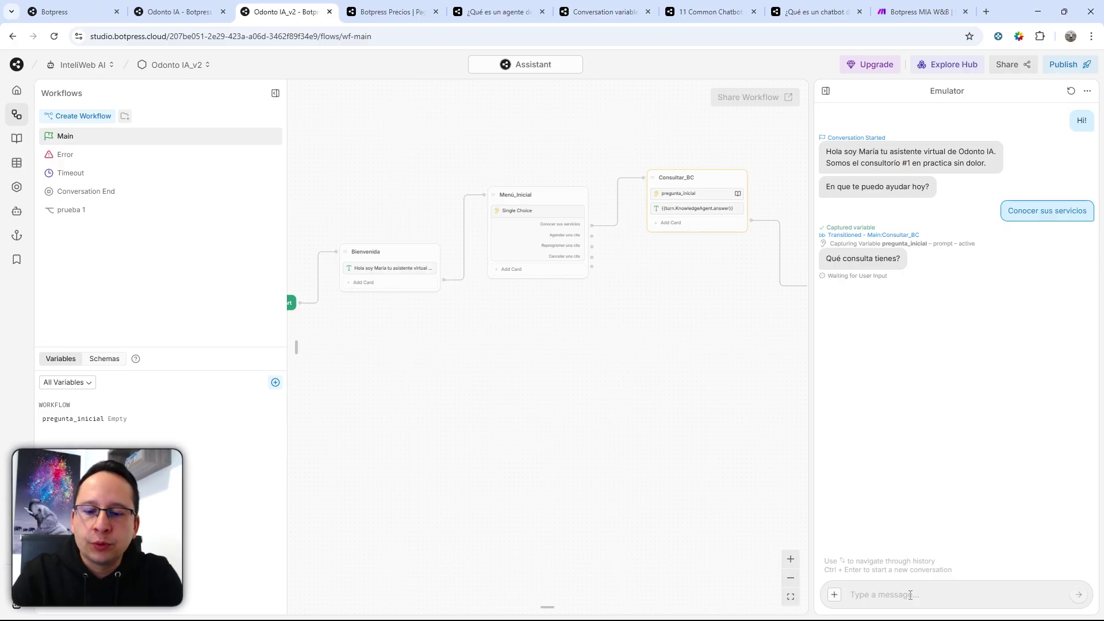
key("ctrl+v")
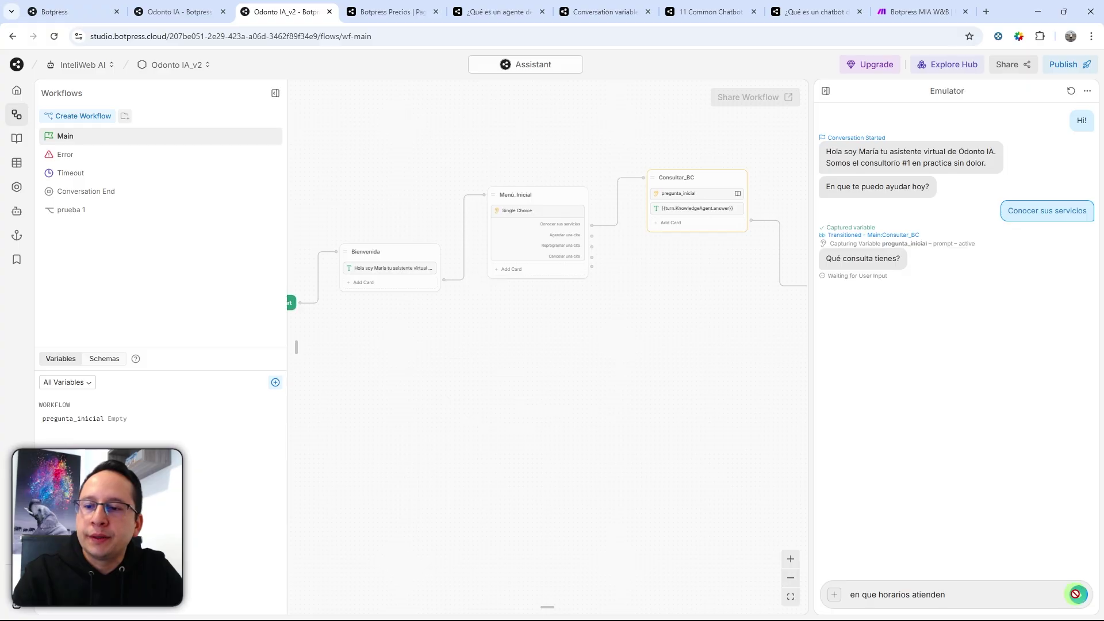
key("Return")
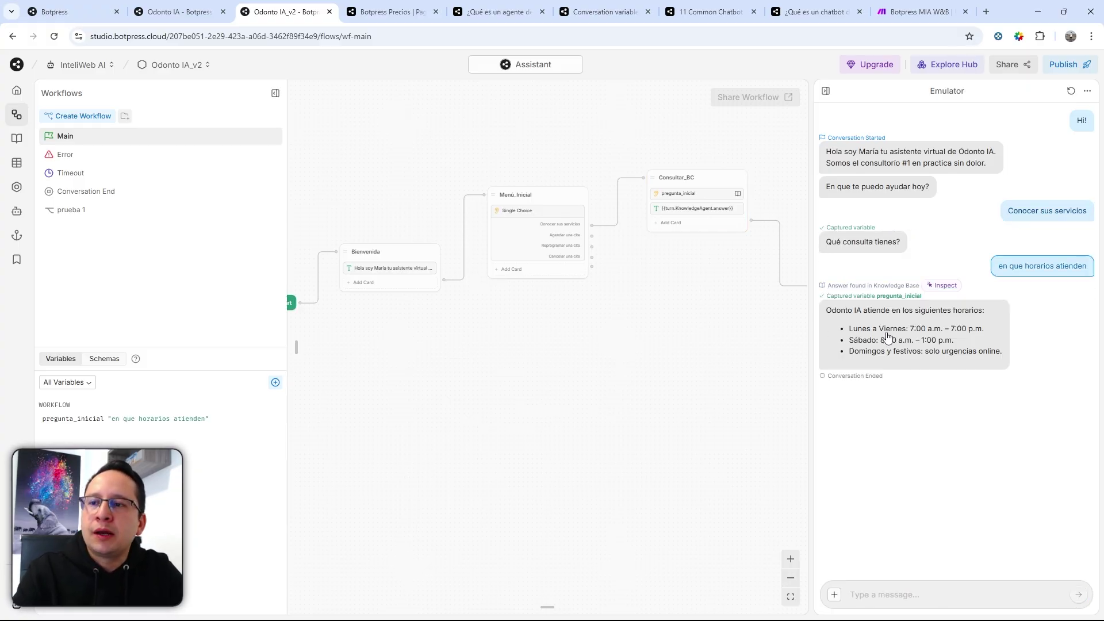
Take the question "¿Qué garantía ofrecen en las restauraciones?" from the Word document and send it to the bot in the Botpress emulator.
key("alt+Tab")
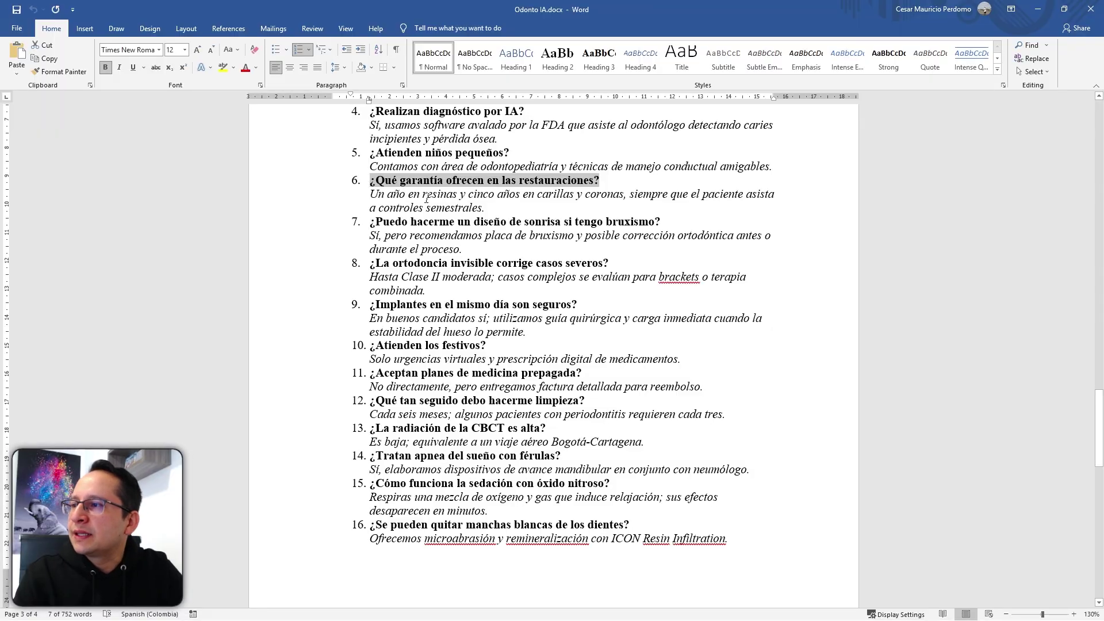
scroll(427, 199, "up", 1)
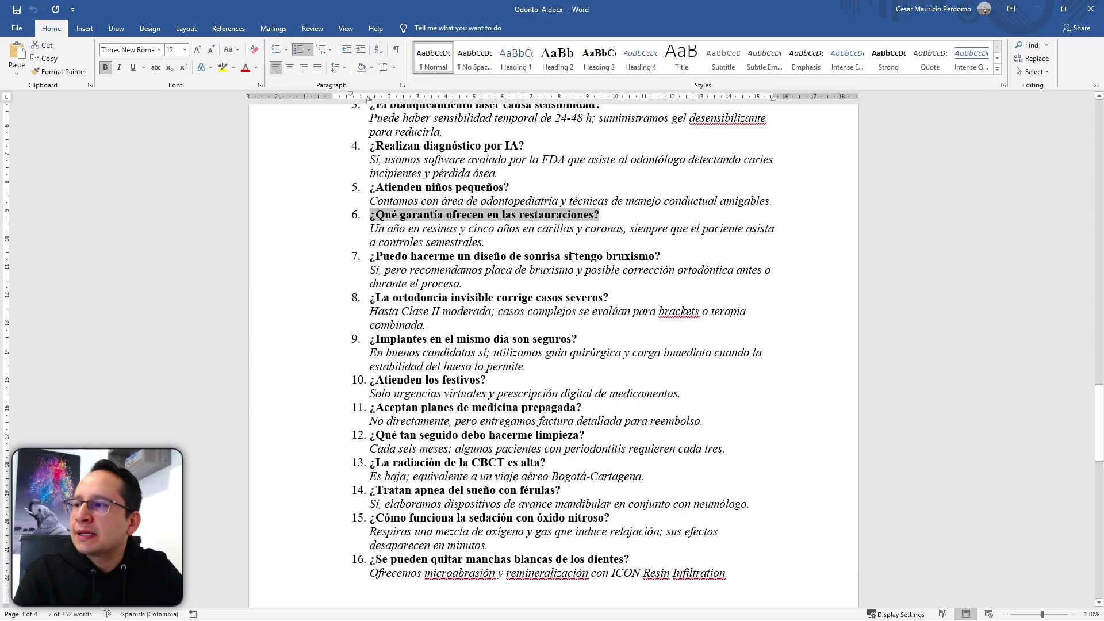
key("alt+Tab")
type("¿Qué garantía ofrecen en las restauraciones?")
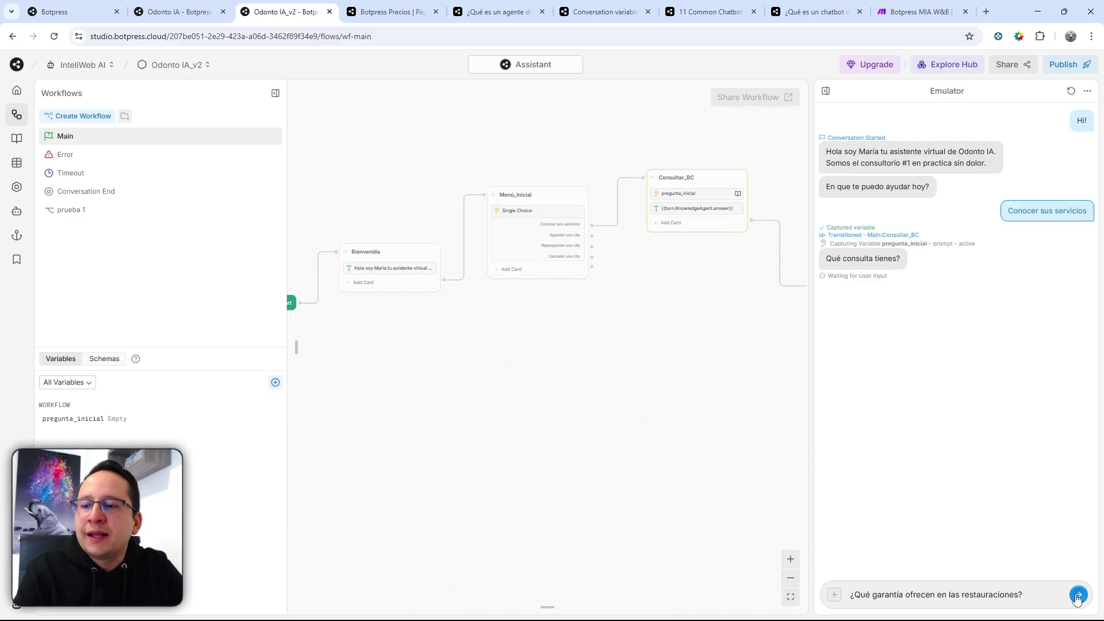
left_click(1077, 596)
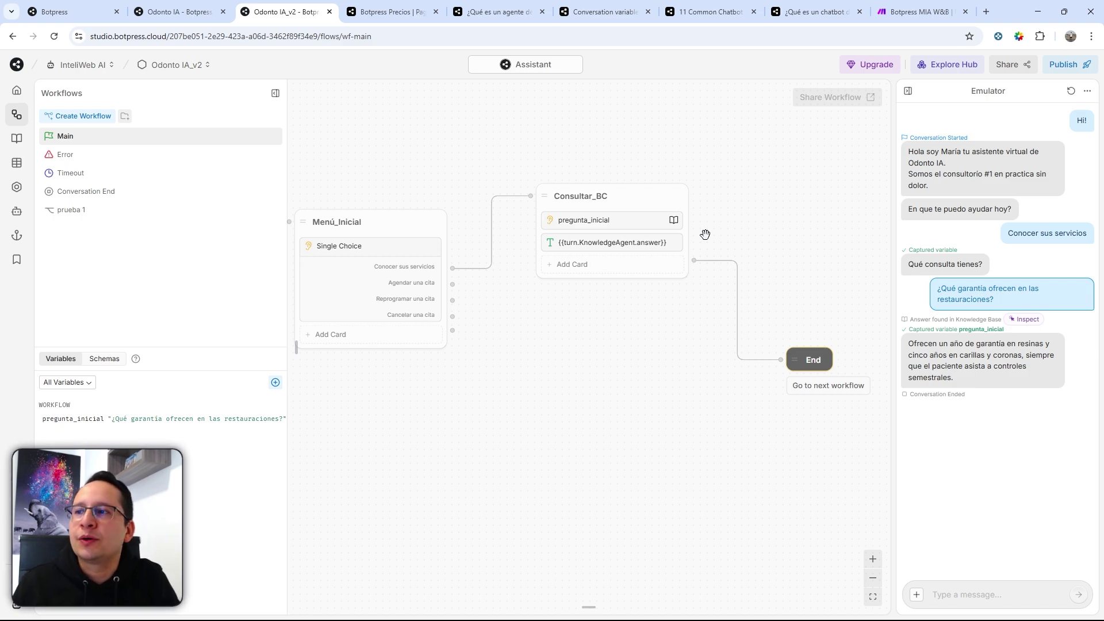
Delete the connection between Consultar_BC and End, and move the End node farther away to free up space.
left_click_drag(705, 235, 556, 180)
left_click(588, 254)
key("Delete")
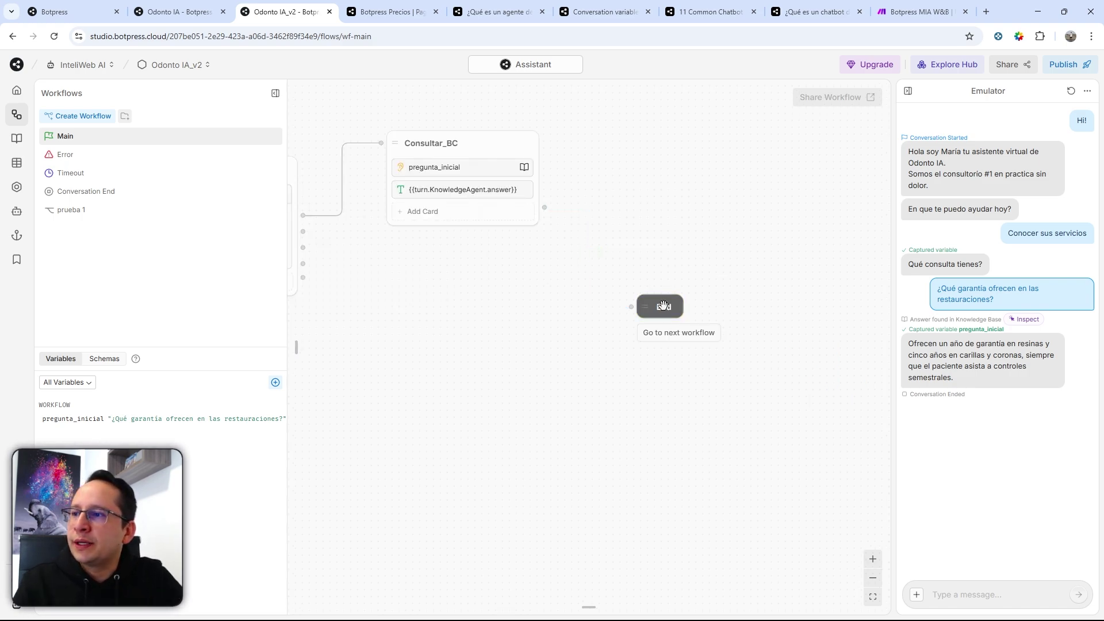
left_click_drag(661, 308, 857, 367)
Add a standard node named Respuesta_IA, connected from Consultar_BC.
left_click_drag(632, 161, 604, 220)
right_click(604, 221)
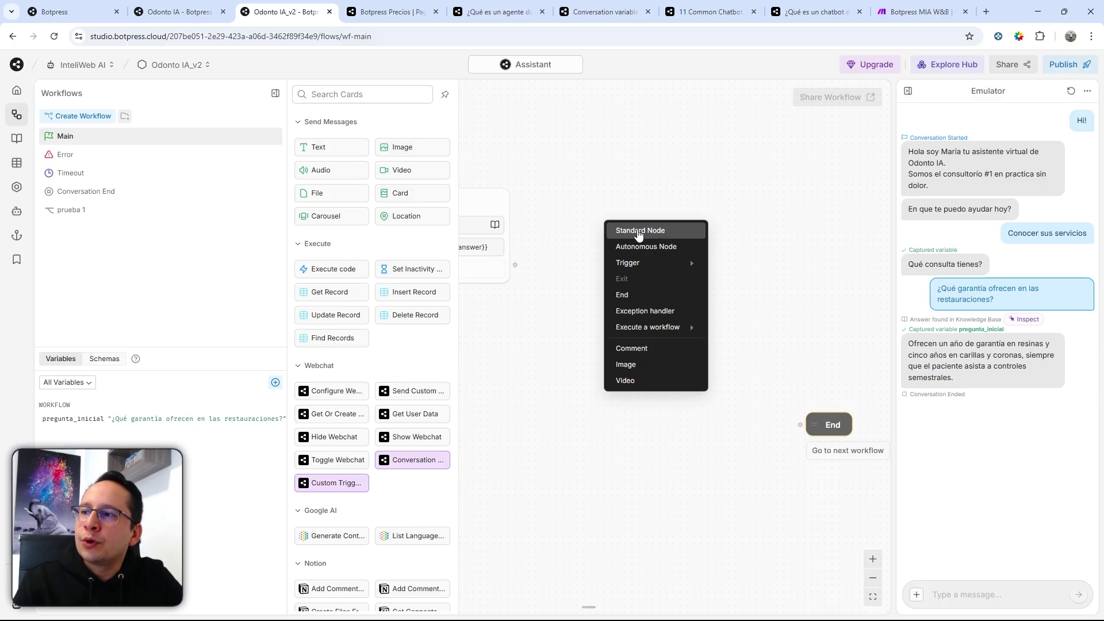
left_click(641, 230)
double_click(646, 230)
type("Respuest")
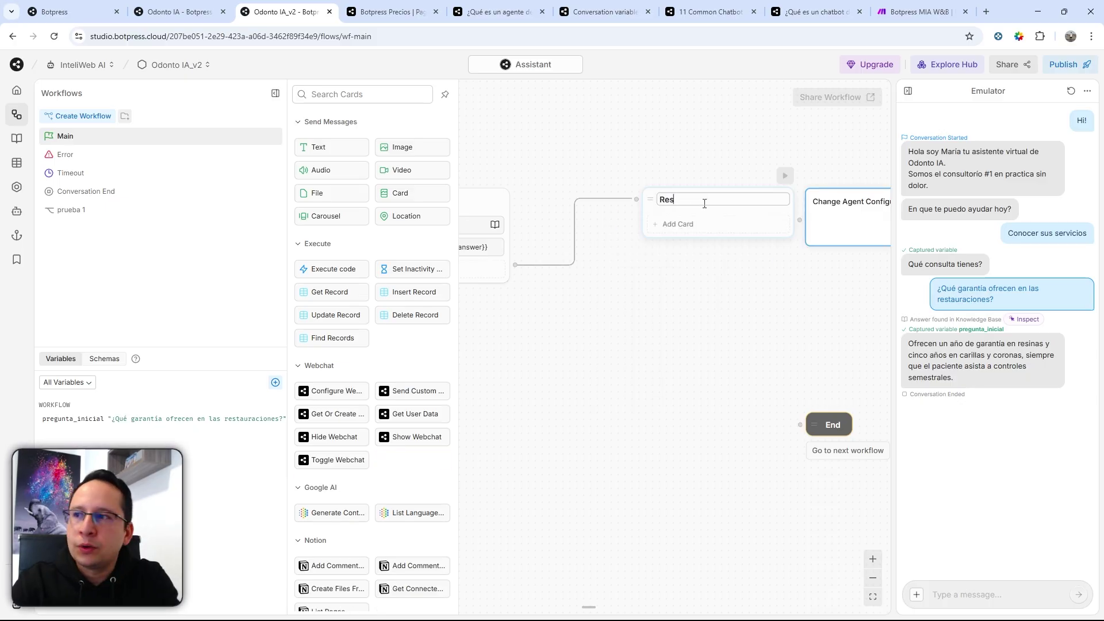
type("a_IA")
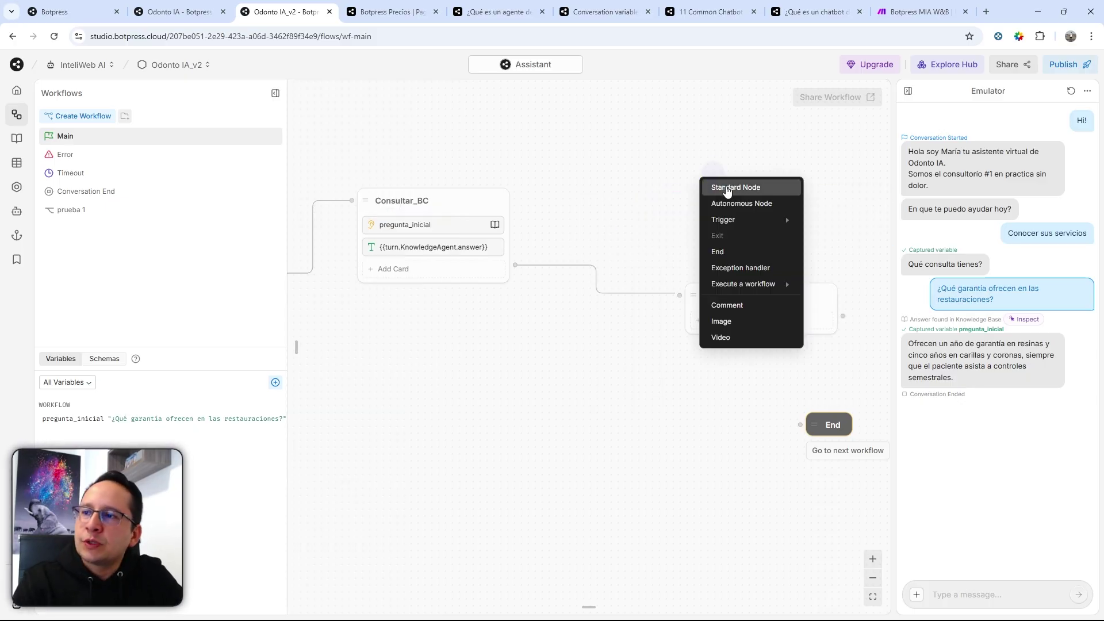
Add another standard node named Respuesta_BC above Respuesta_IA.
left_click(727, 188)
double_click(727, 186)
type("Respuest")
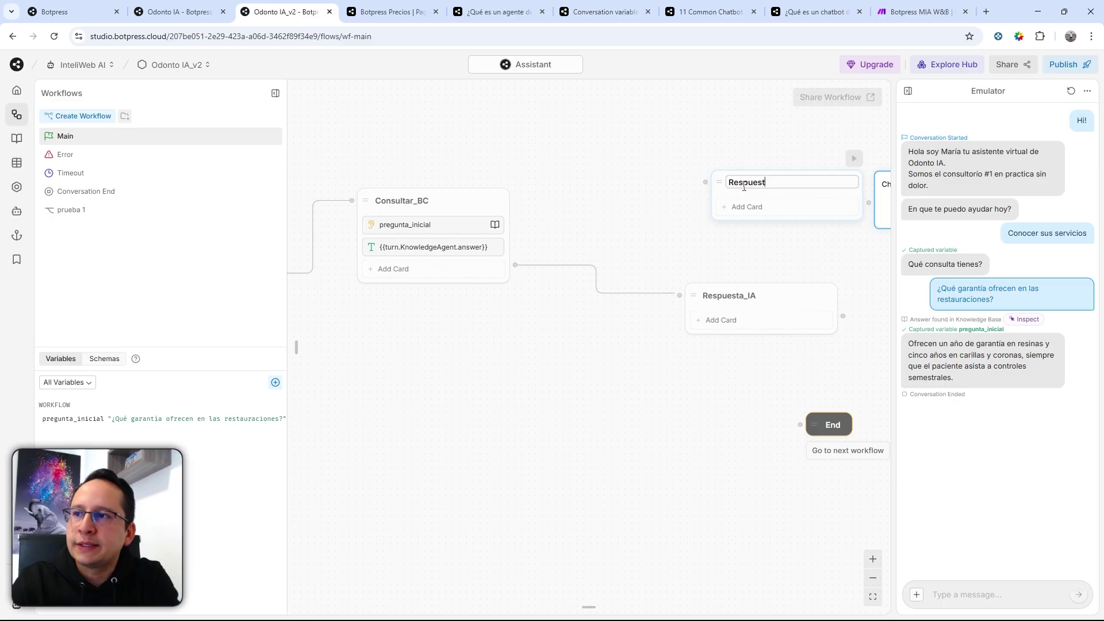
type("a_BC")
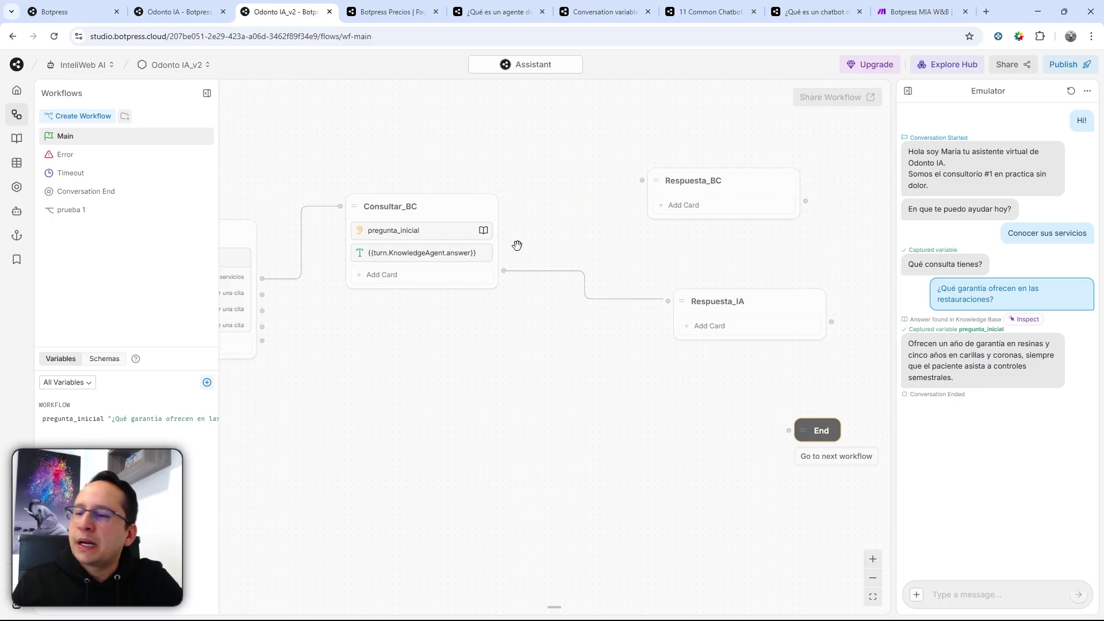
Insert an Expression card in Consultar_BC between the pregunta_inicial card and the answer Text card.
left_click(460, 282)
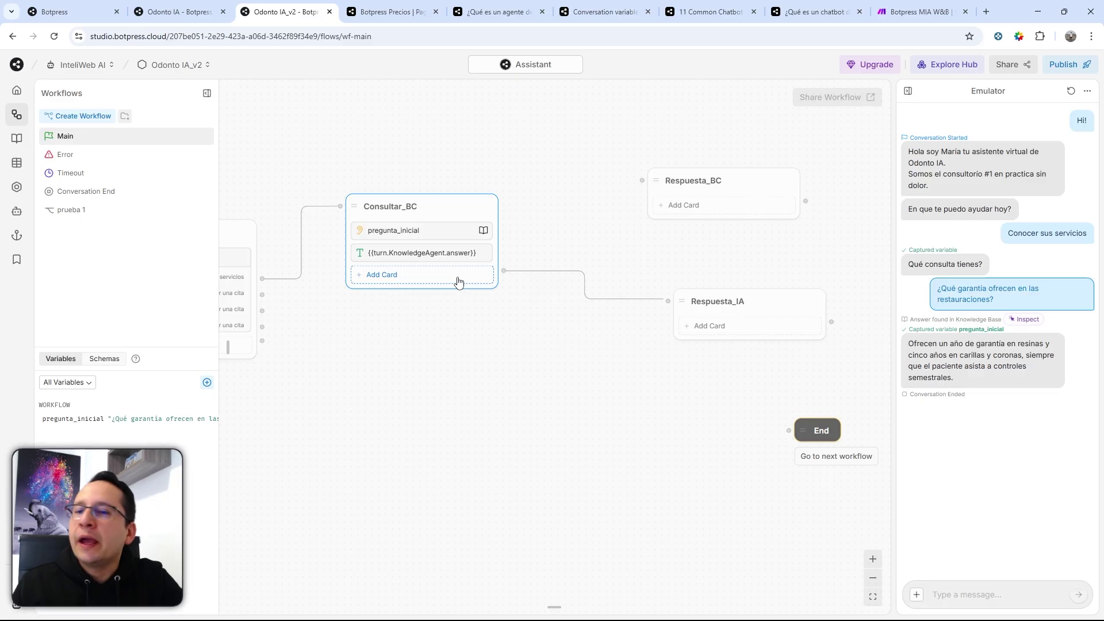
left_click(383, 275)
scroll(291, 370, "down", 10)
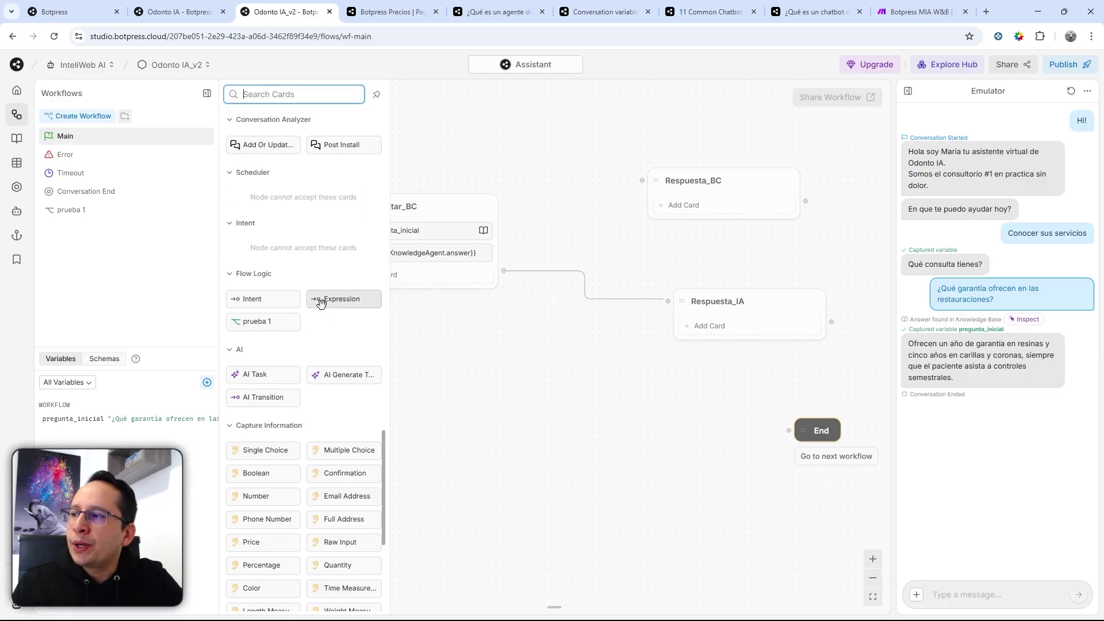
mouse_move(330, 301)
left_click_drag(330, 301, 429, 253)
left_click(493, 131)
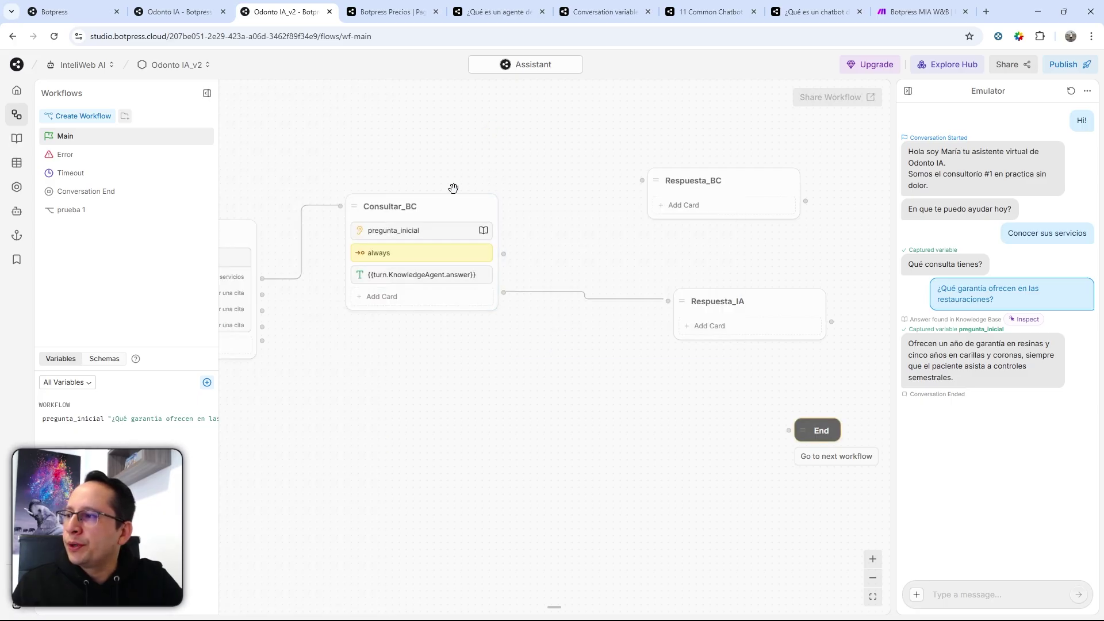
Set the Expression card's condition to turn.KnowledgeAgent?.answer?.length from the Quick Reference and label it "respuesta encontrada".
scroll(357, 259, "up", 3)
left_click(75, 552)
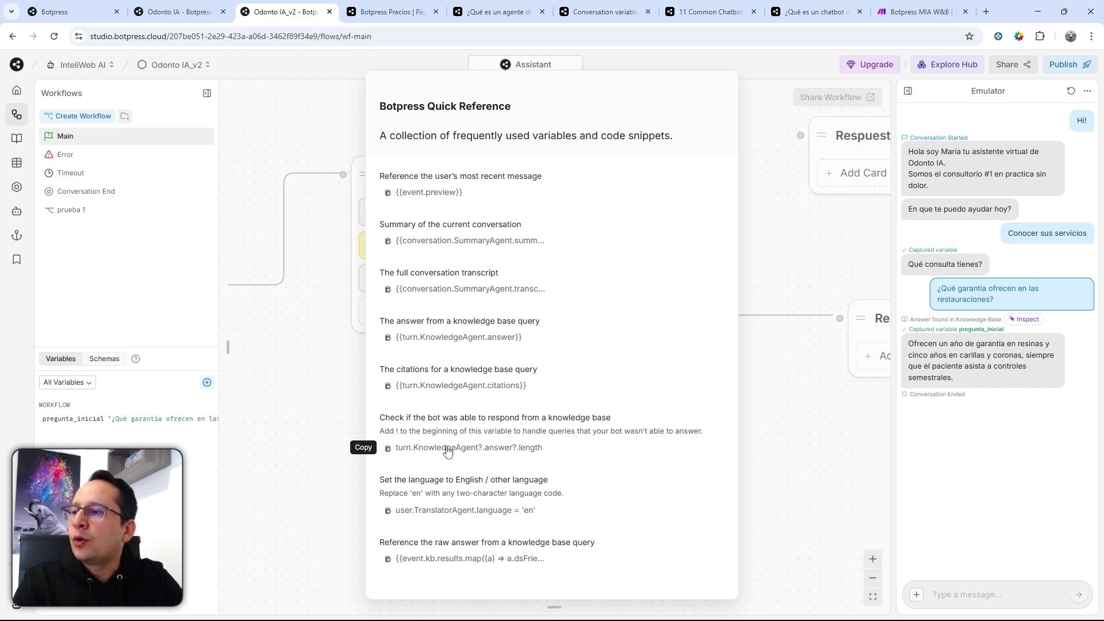
left_click(786, 244)
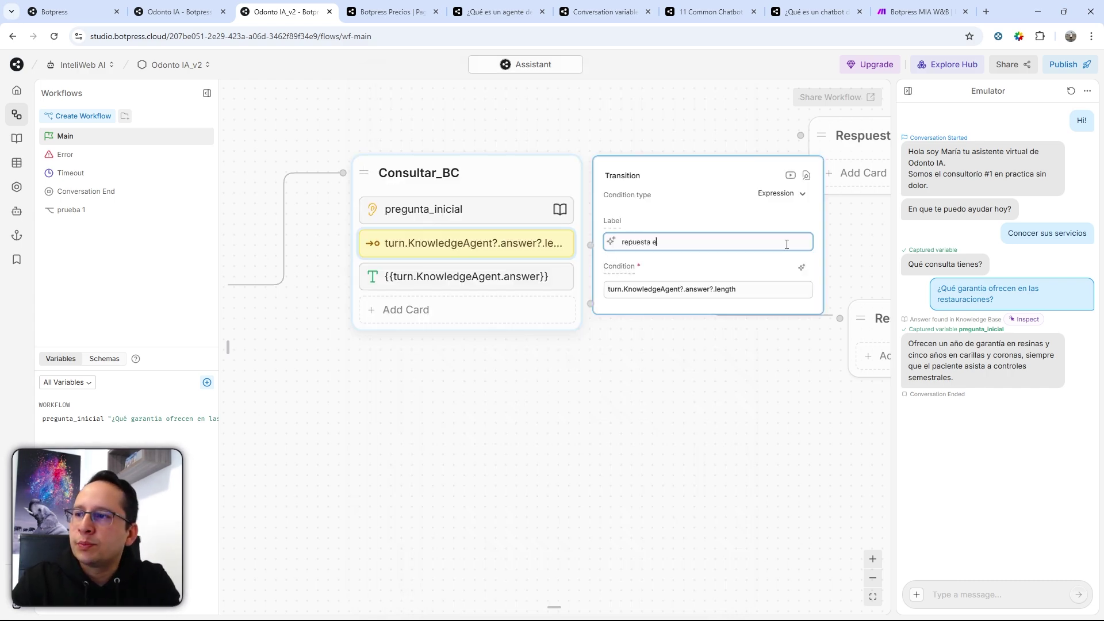
type("ec")
key("BackSpace")
type("ncontrada")
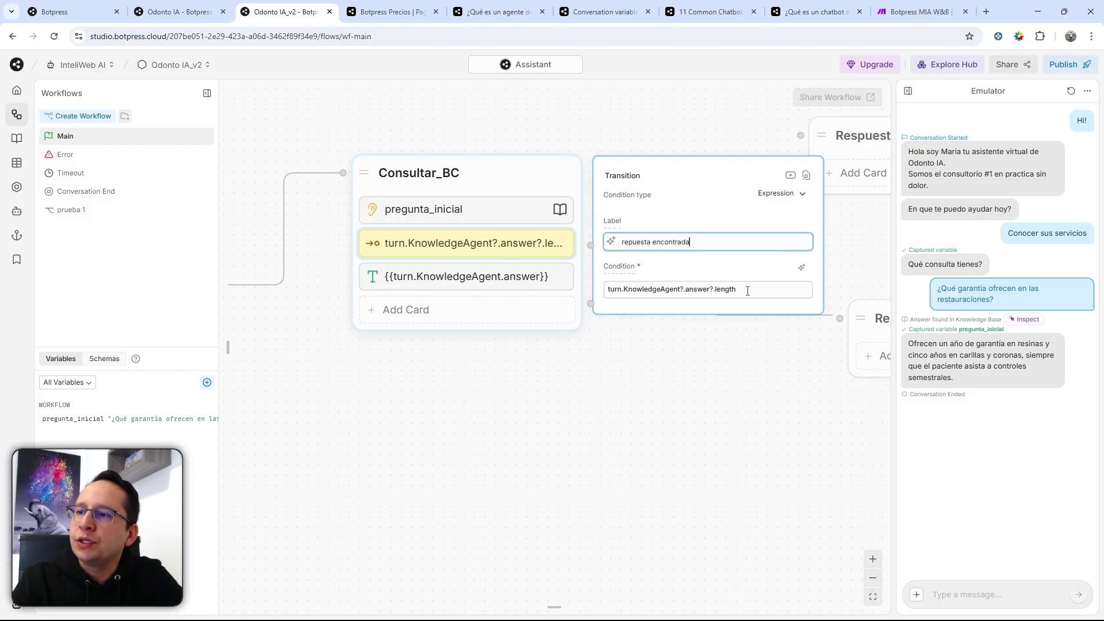
left_click_drag(739, 289, 598, 290)
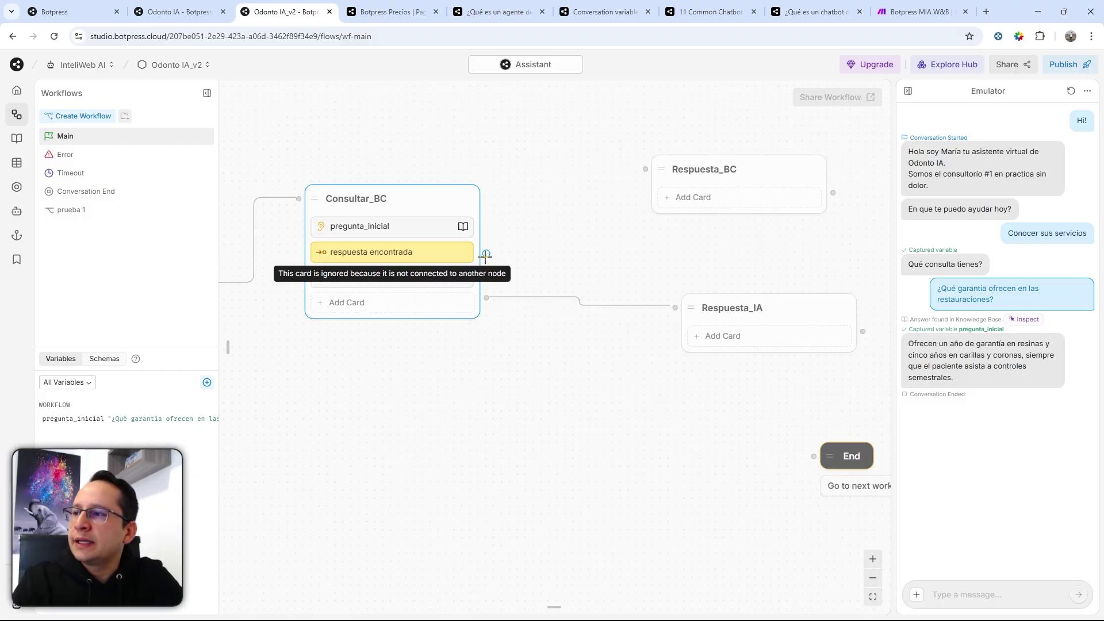
Connect the "respuesta encontrada" condition to Respuesta_BC and move the {{turn.KnowledgeAgent.answer}} Text card from Consultar_BC into Respuesta_BC.
left_click_drag(486, 253, 640, 171)
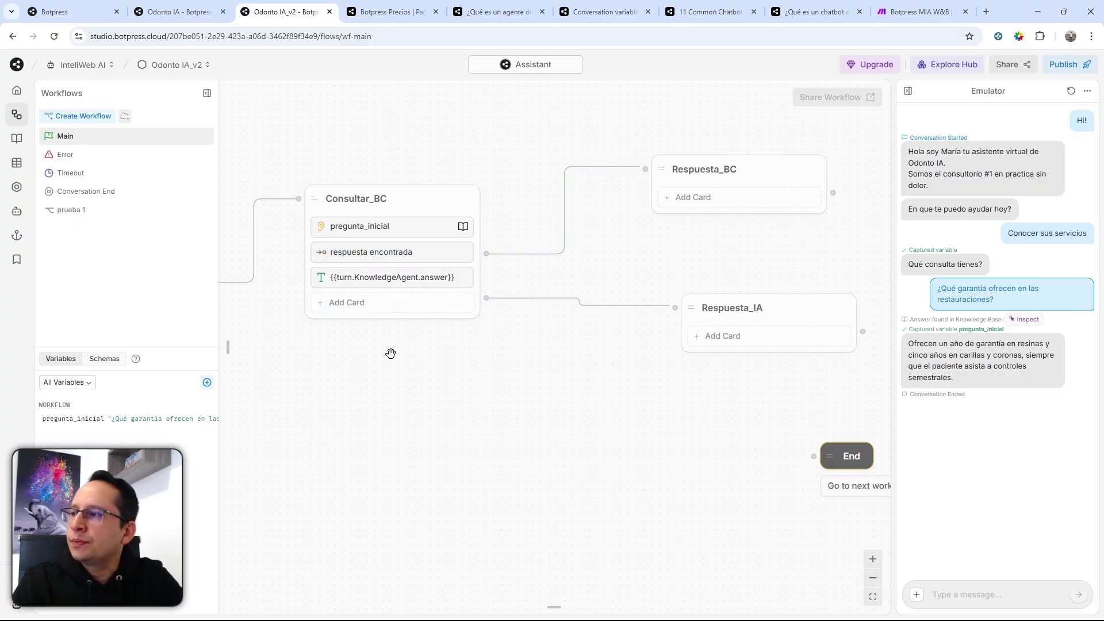
left_click_drag(402, 279, 724, 218)
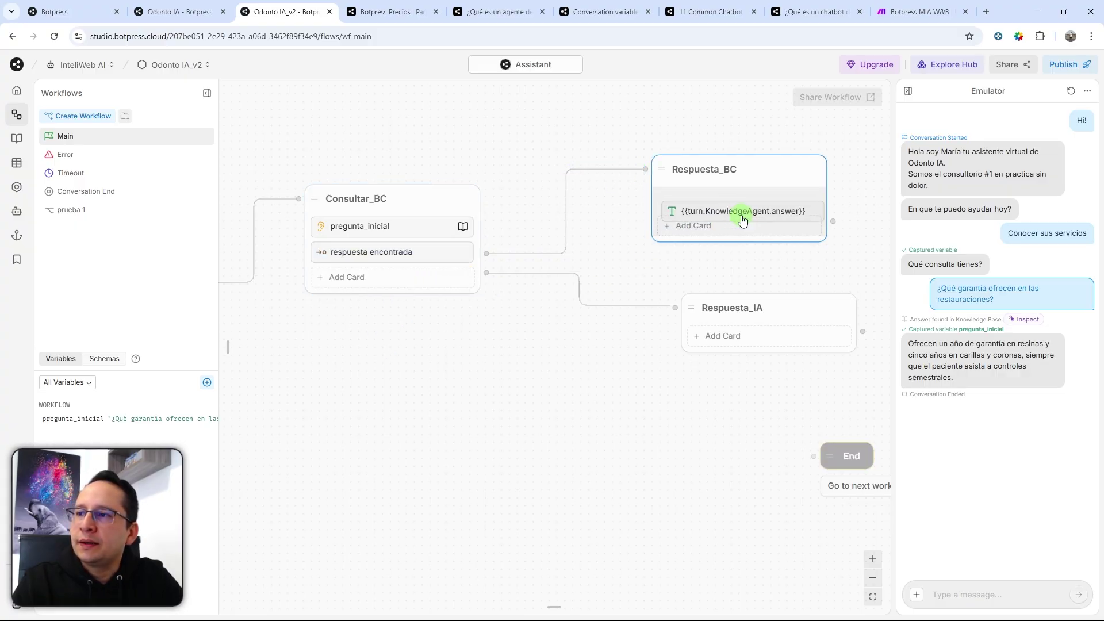
left_click(683, 130)
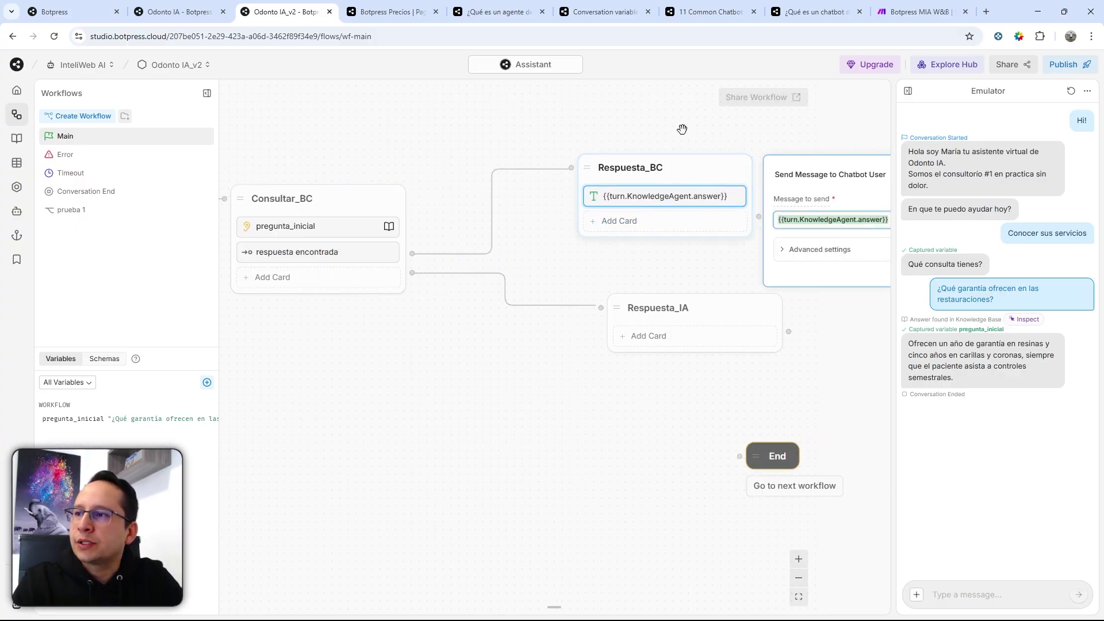
Duplicate the "respuesta encontrada" card within Consultar_BC and label the copy "respuesta no encontrada".
right_click(353, 253)
left_click(368, 268)
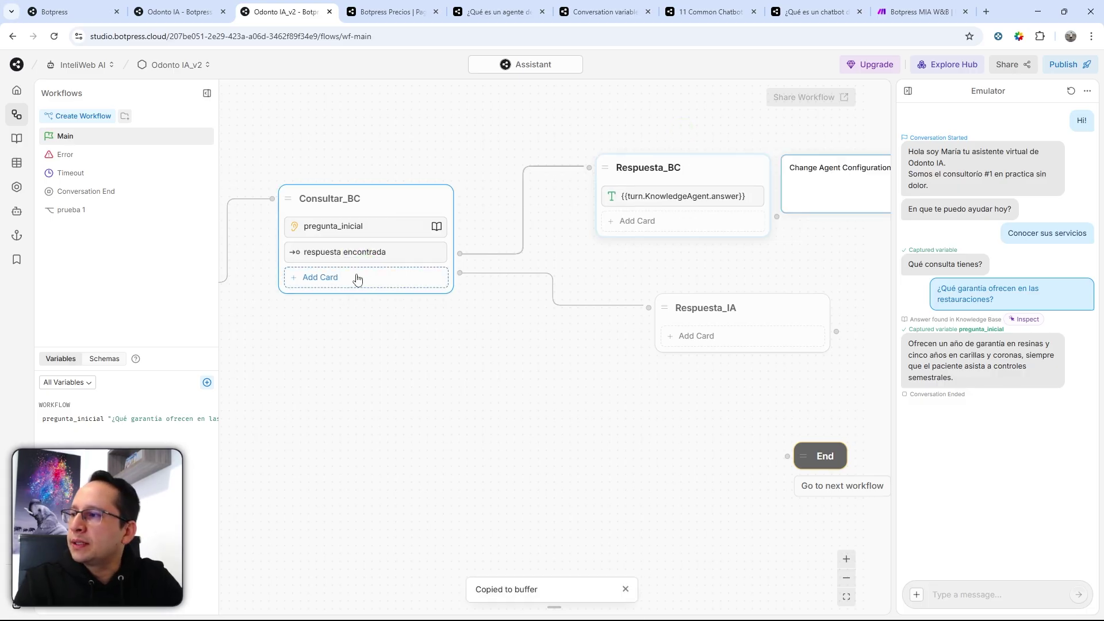
right_click(355, 277)
left_click(379, 285)
left_click(382, 282)
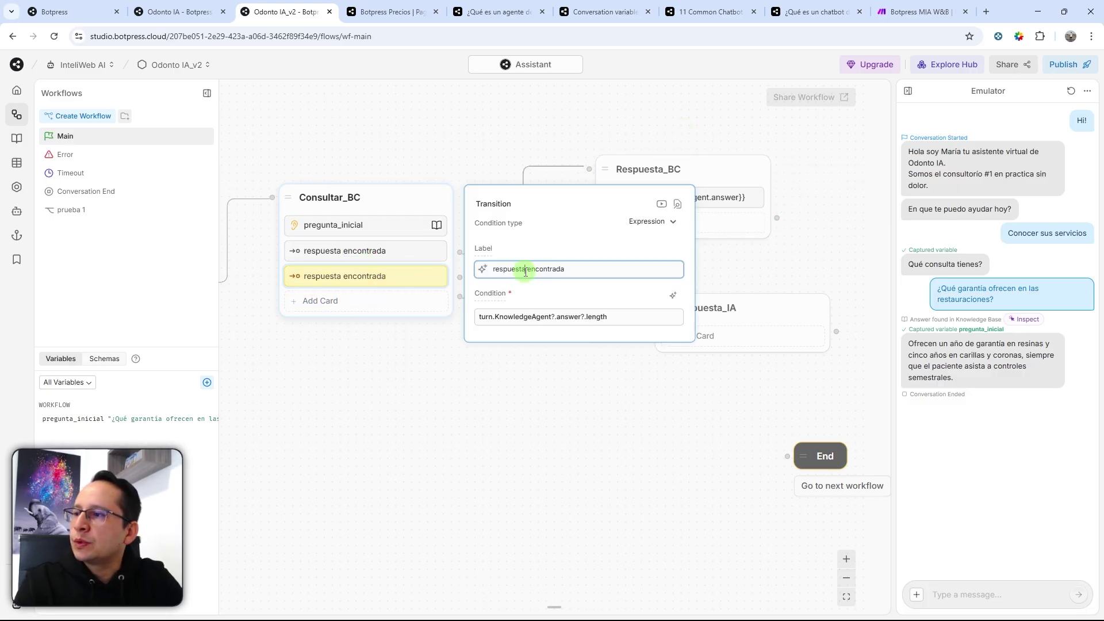
left_click(525, 271)
type("mo")
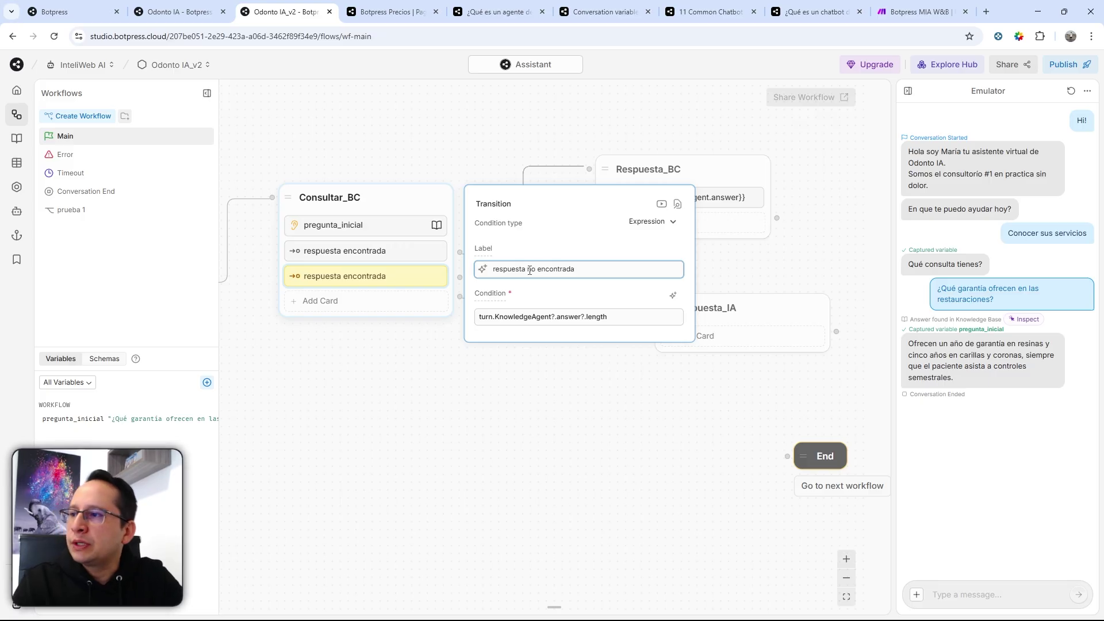
left_click(593, 318)
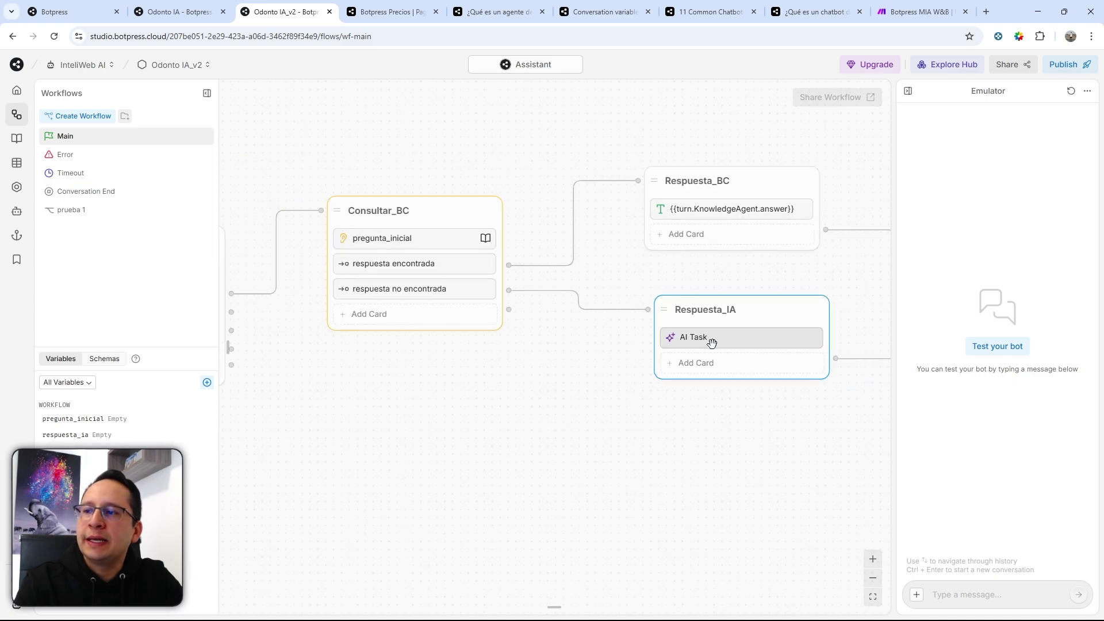
Examine the task instructions and input of the AI Task card in the Respuesta_IA node.
left_click(751, 340)
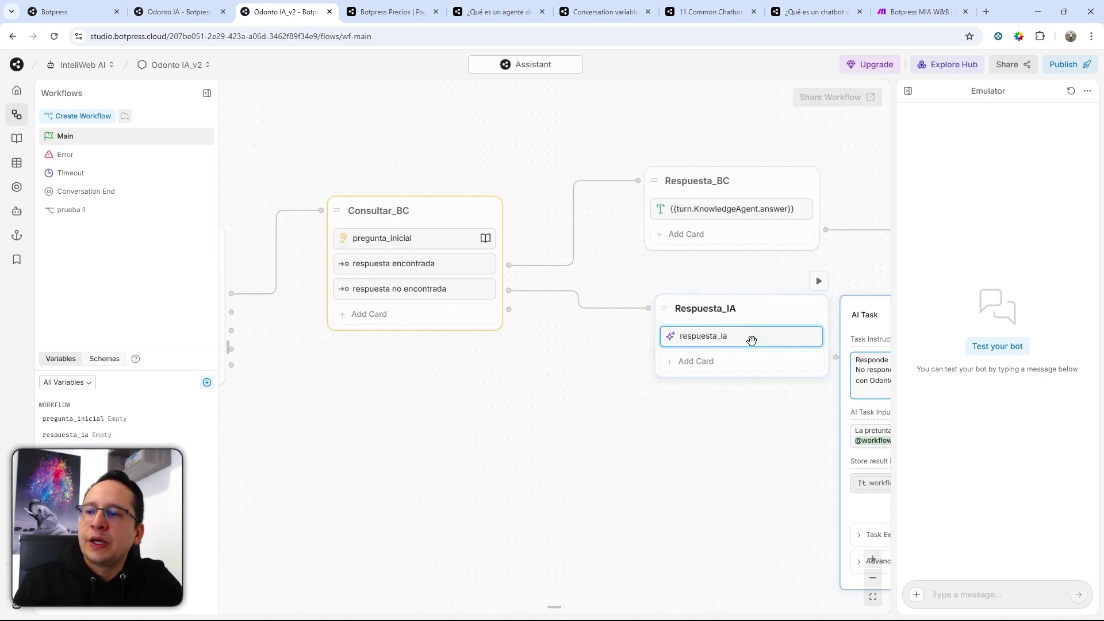
mouse_move(251, 439)
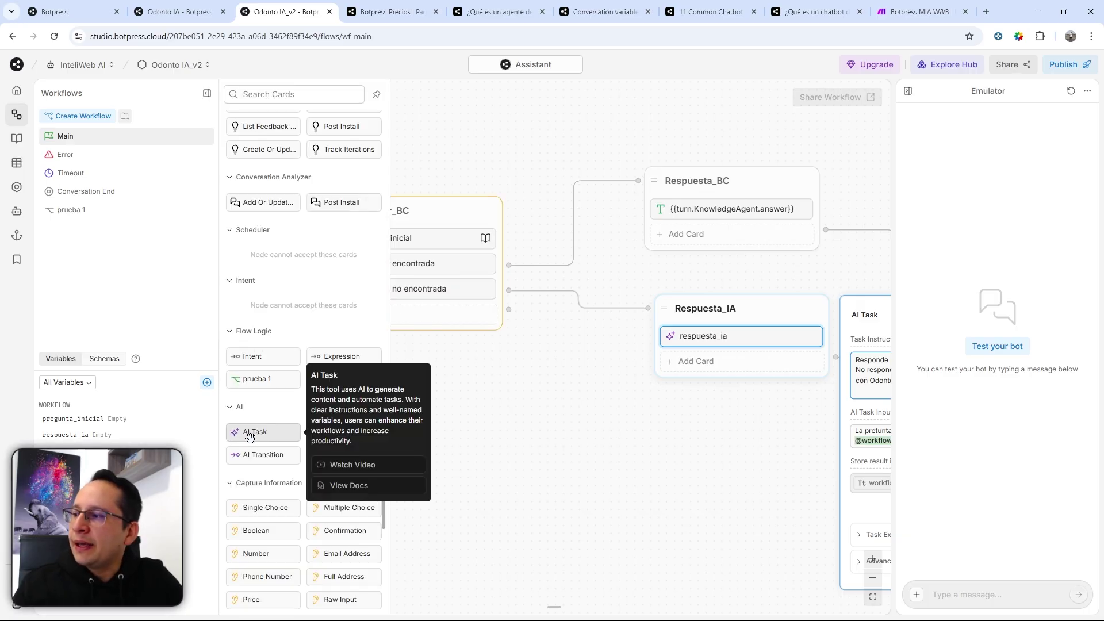
left_click_drag(263, 435, 661, 254)
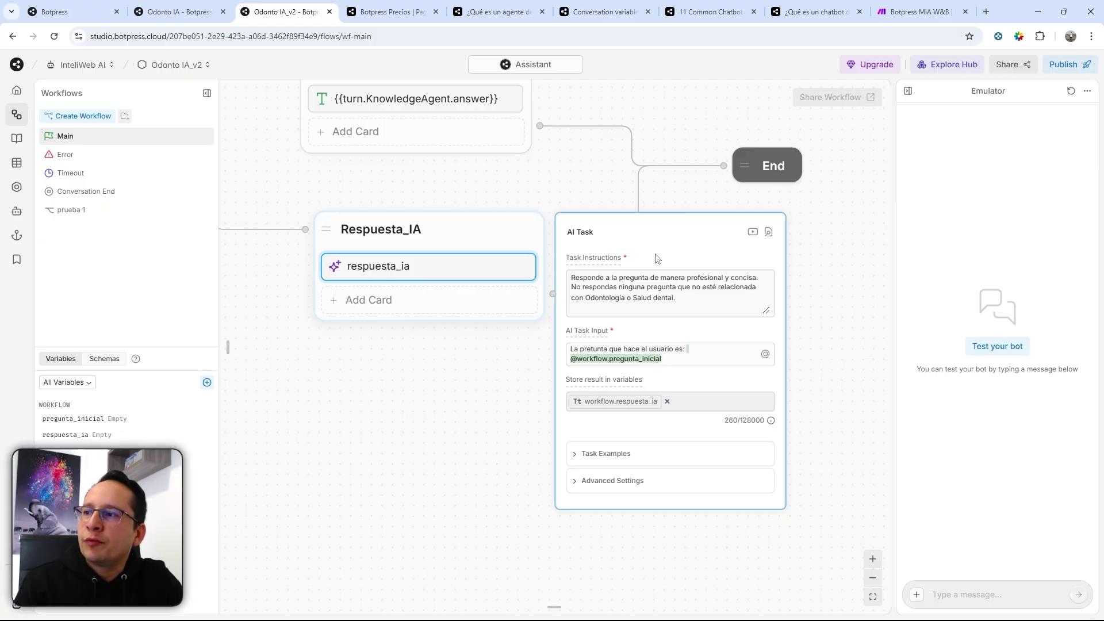
mouse_move(595, 262)
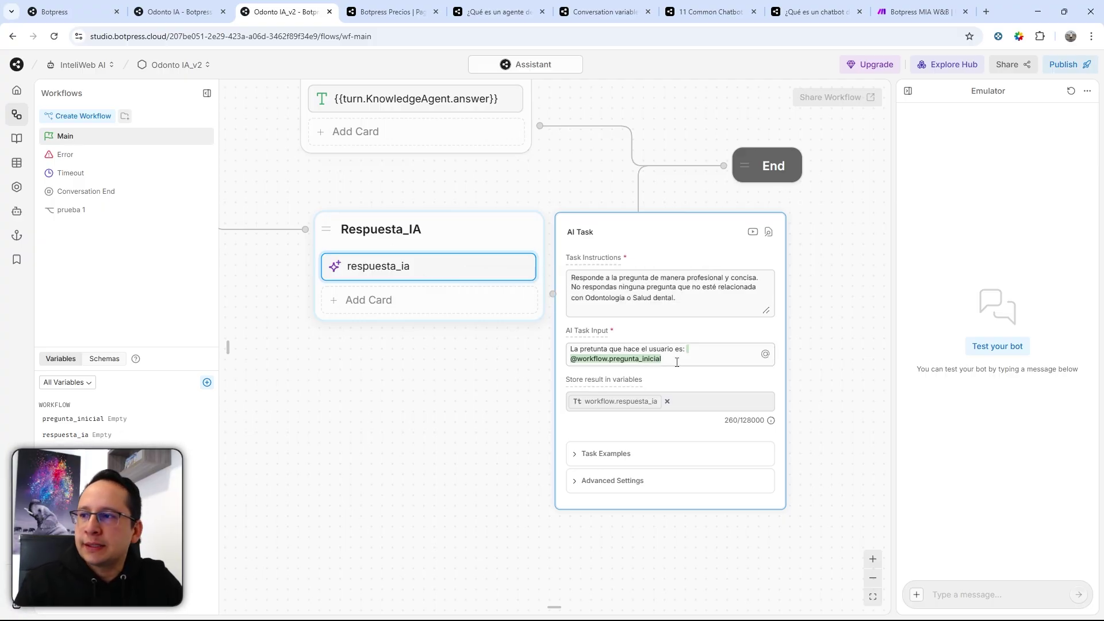
triple_click(576, 278)
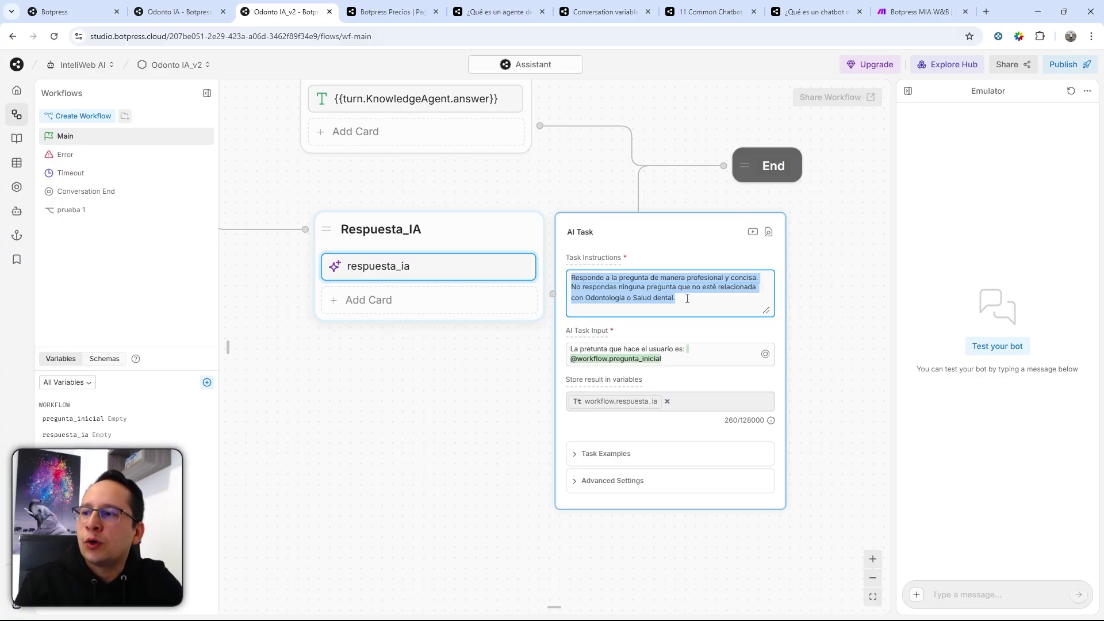
left_click(672, 358)
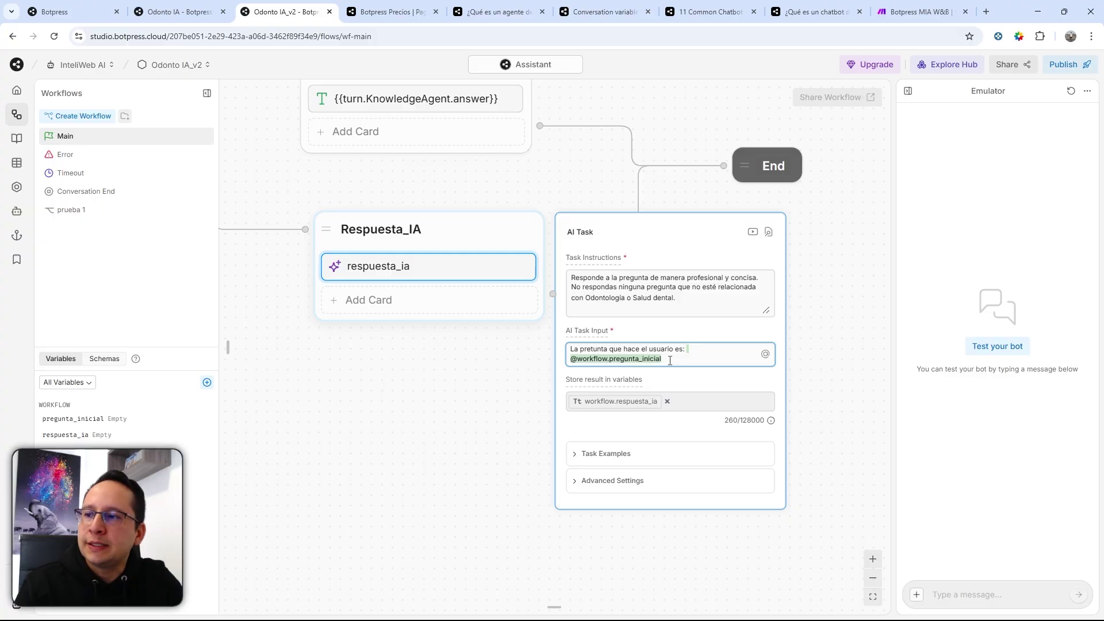
Check the variables offered for the AI Task input, then clear the result variable and select workflow.respuesta_ia for it again.
left_click(767, 356)
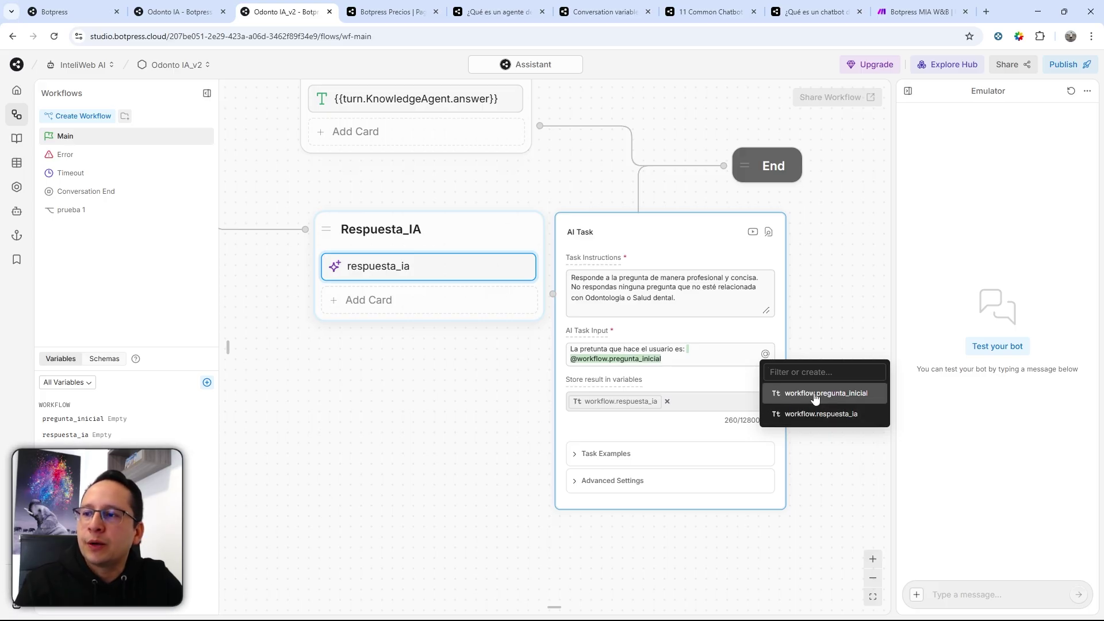
left_click(693, 353)
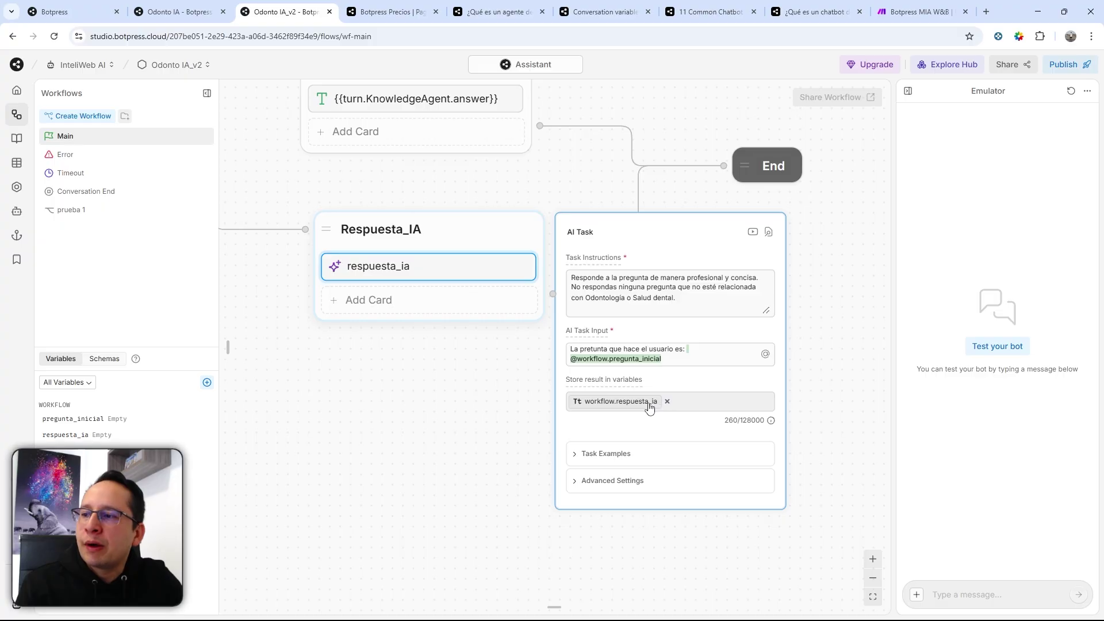
left_click(667, 401)
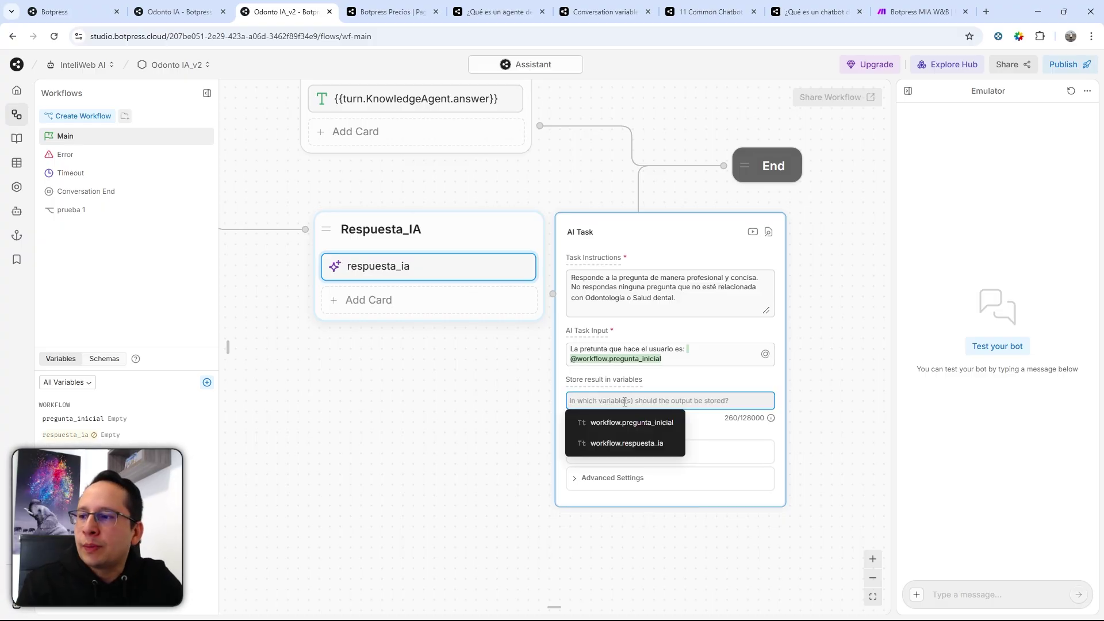
left_click(619, 448)
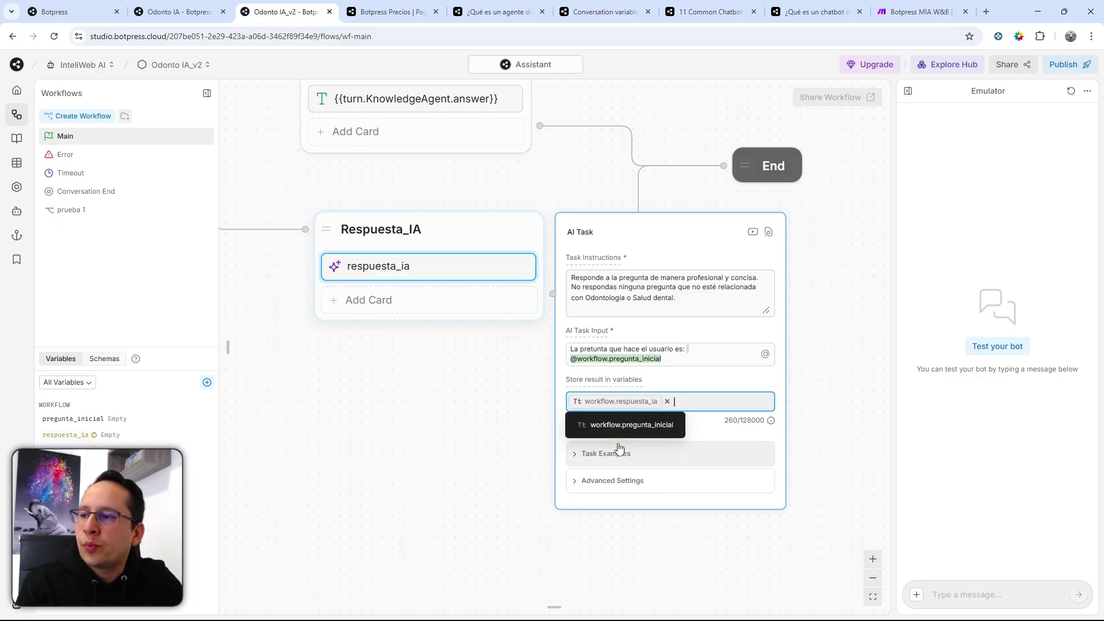
Examine the AI Task's example fields, available language models and temperature setting.
left_click(583, 456)
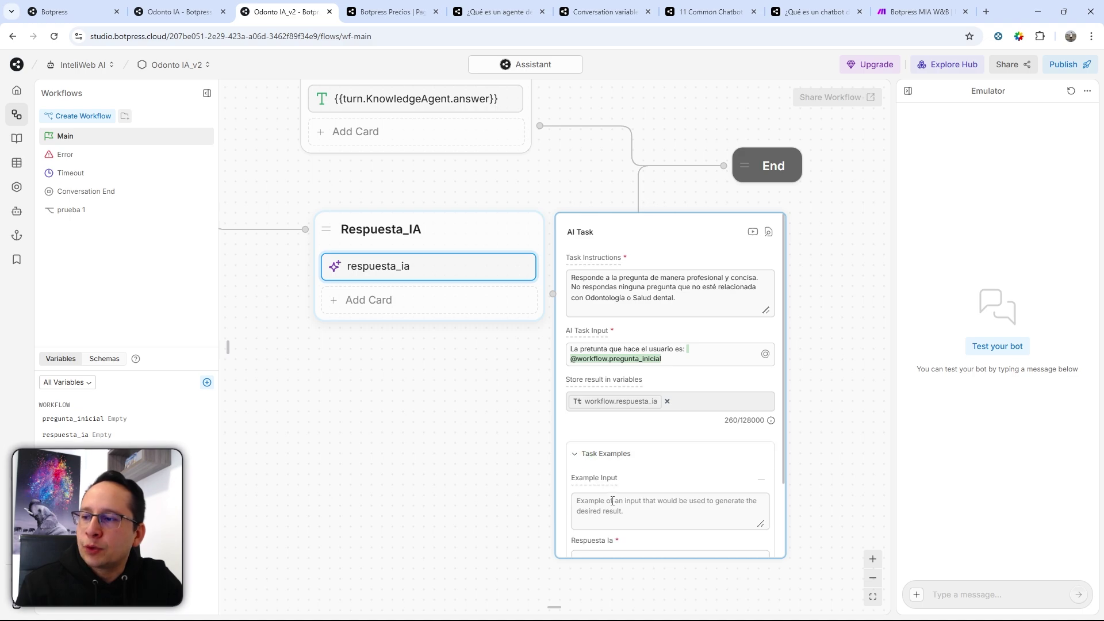
scroll(618, 503, "down", 2)
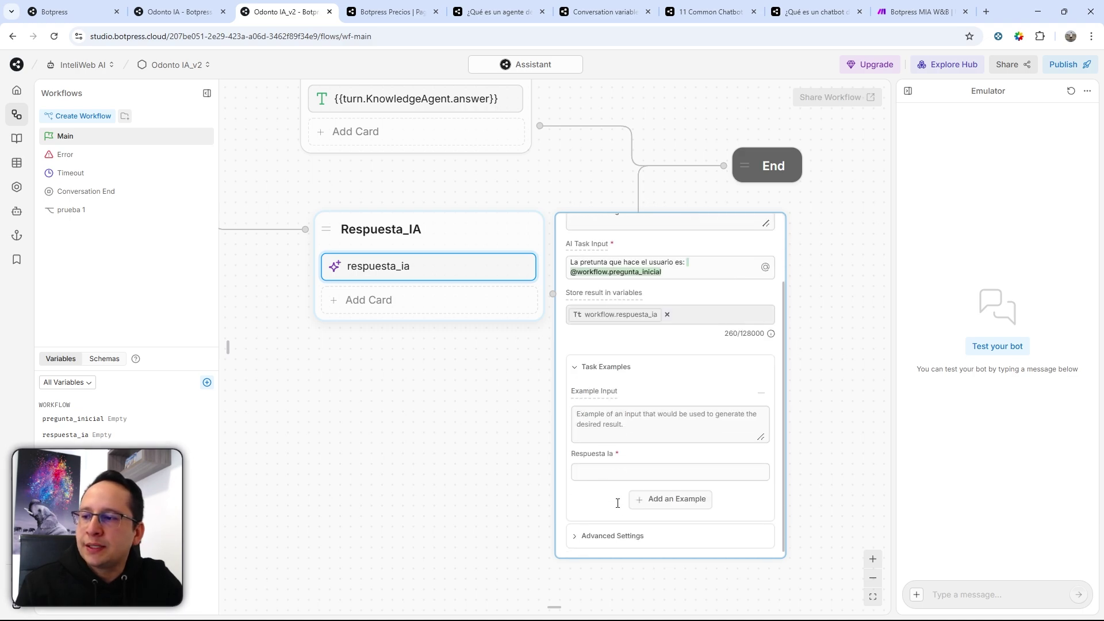
left_click(575, 366)
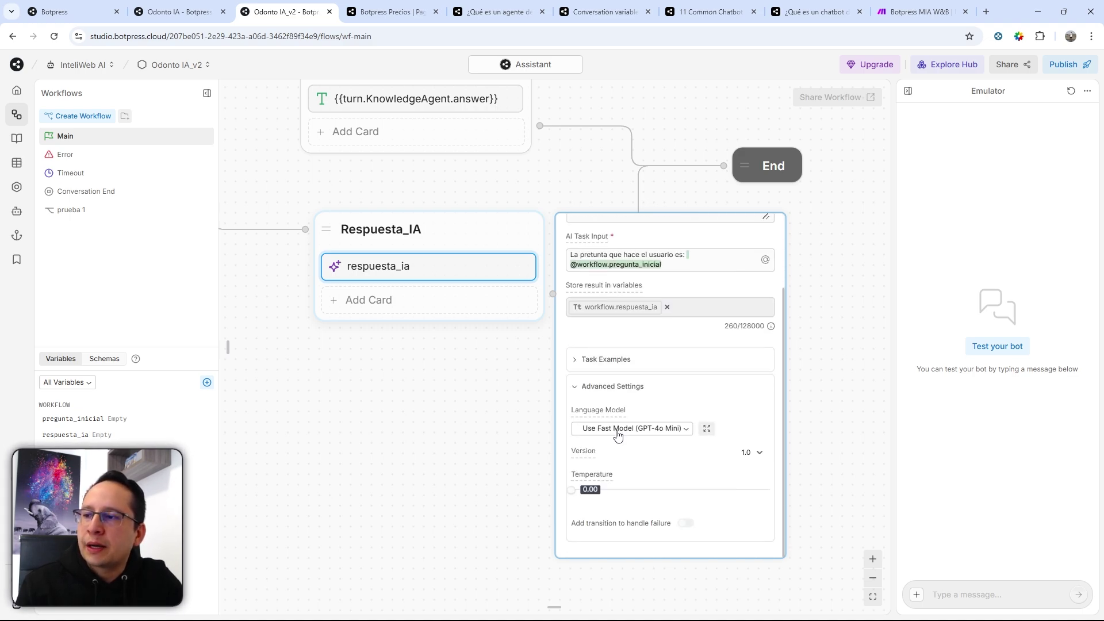
left_click(685, 430)
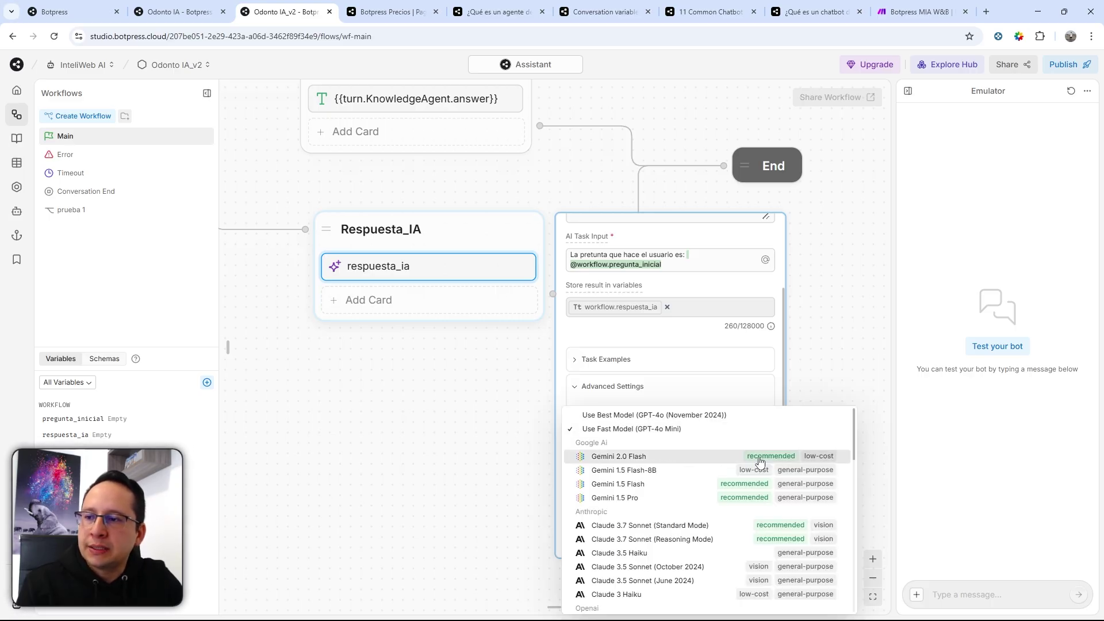
left_click(801, 382)
mouse_move(582, 488)
left_mouse_down()
mouse_move(686, 488)
mouse_move(570, 491)
left_mouse_up()
left_click(518, 477)
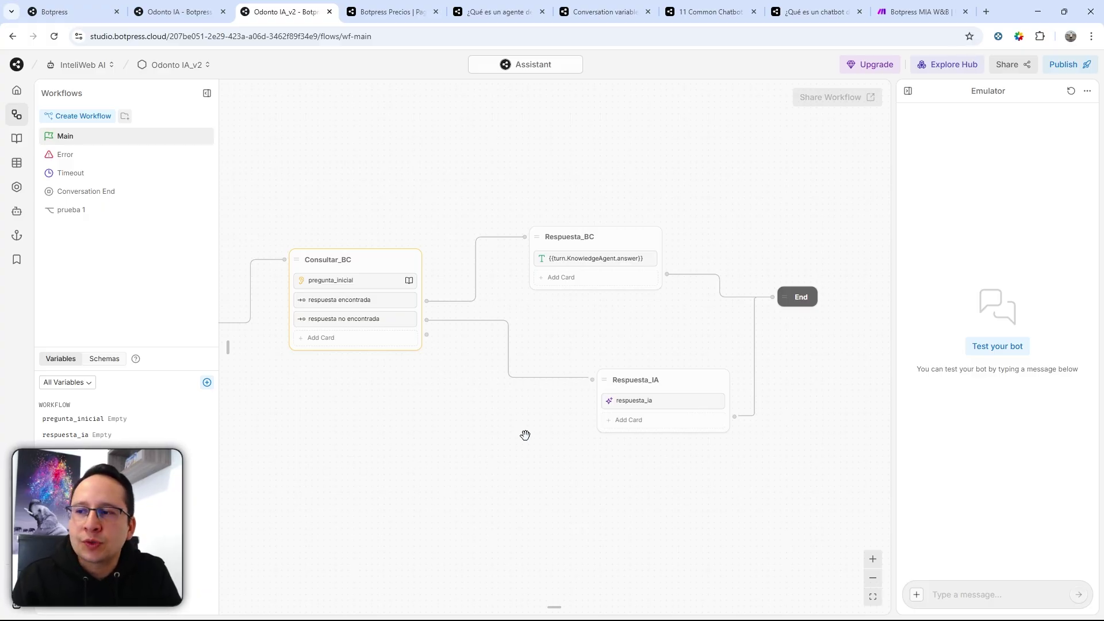
Add a standard node named pensando containing a Text card with the message "Consultando...".
right_click(547, 329)
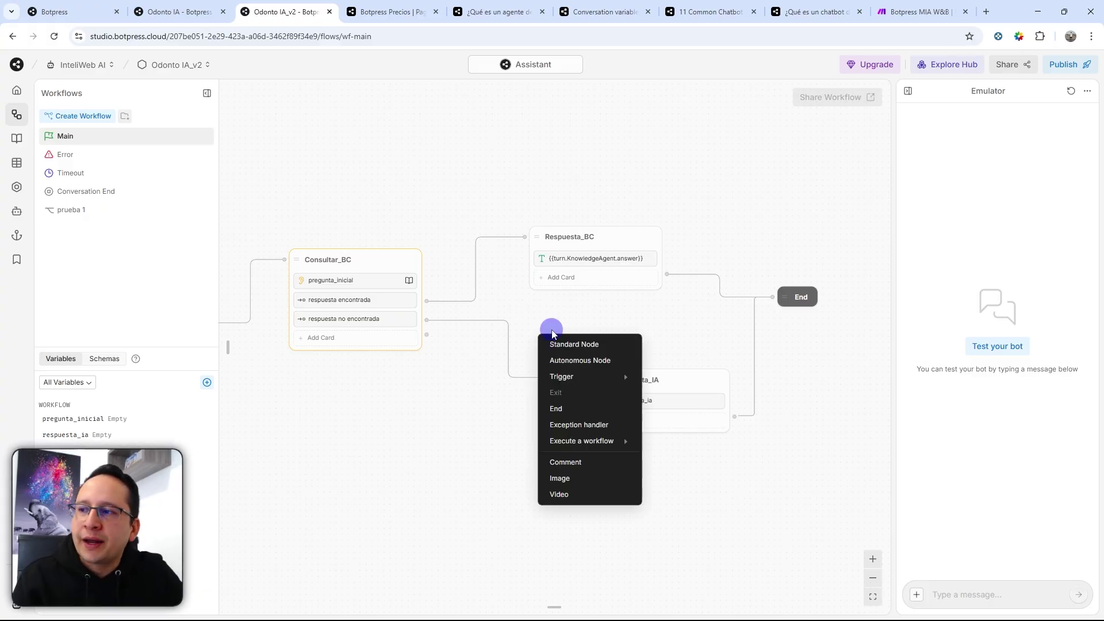
left_click(562, 345)
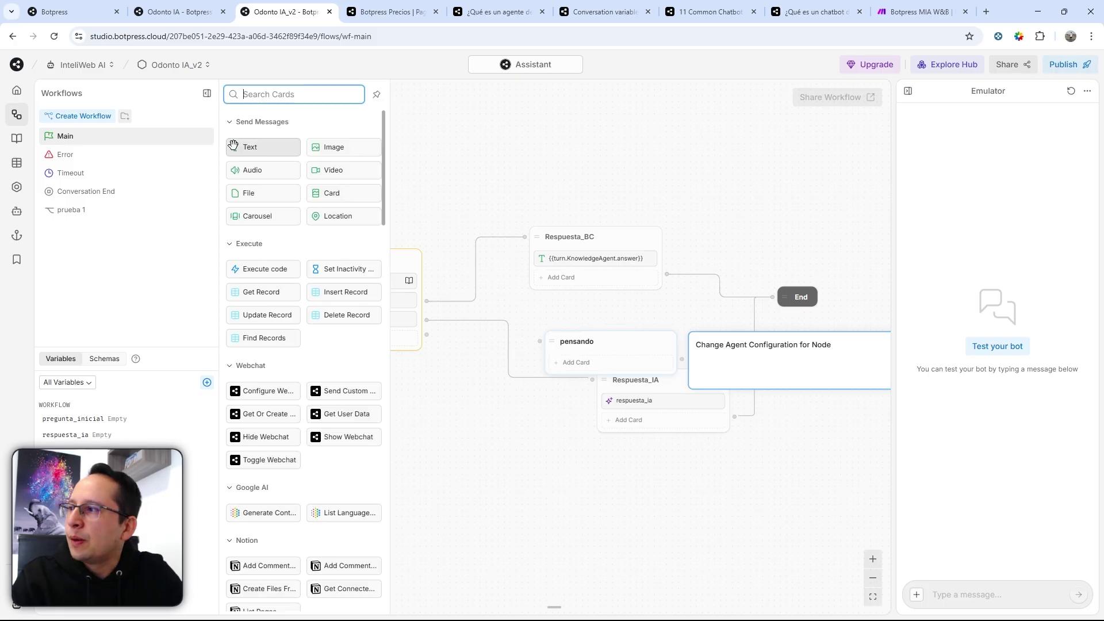
left_click_drag(264, 148, 610, 383)
type("Consultando...")
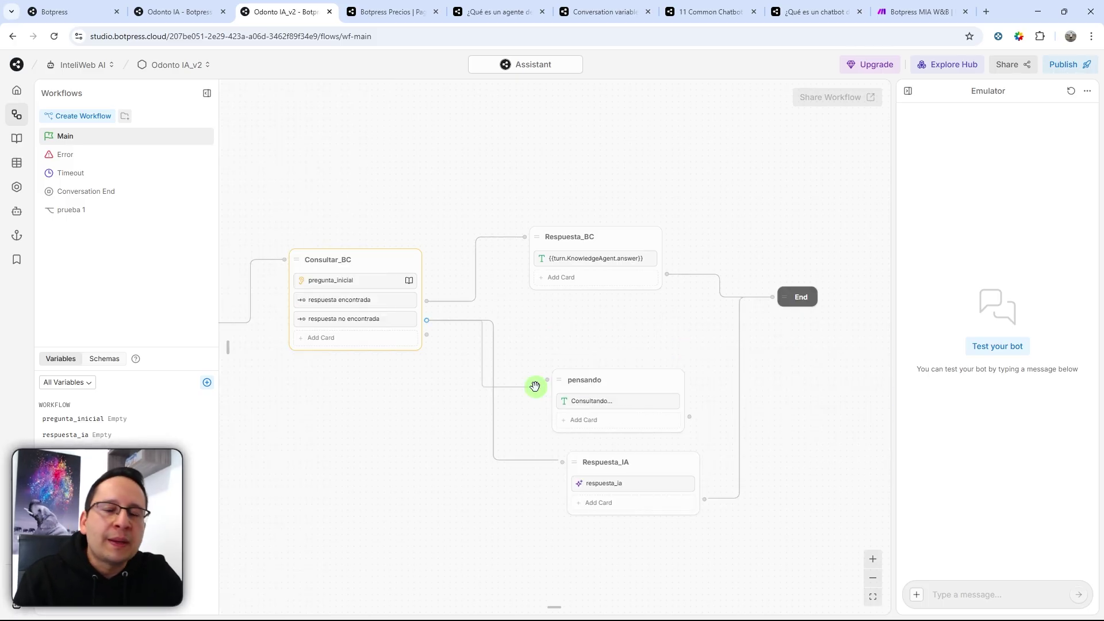
Reroute the "respuesta no encontrada" condition to the pensando node and connect pensando to Respuesta_IA.
left_click_drag(535, 385, 547, 379)
left_click_drag(688, 414, 562, 457)
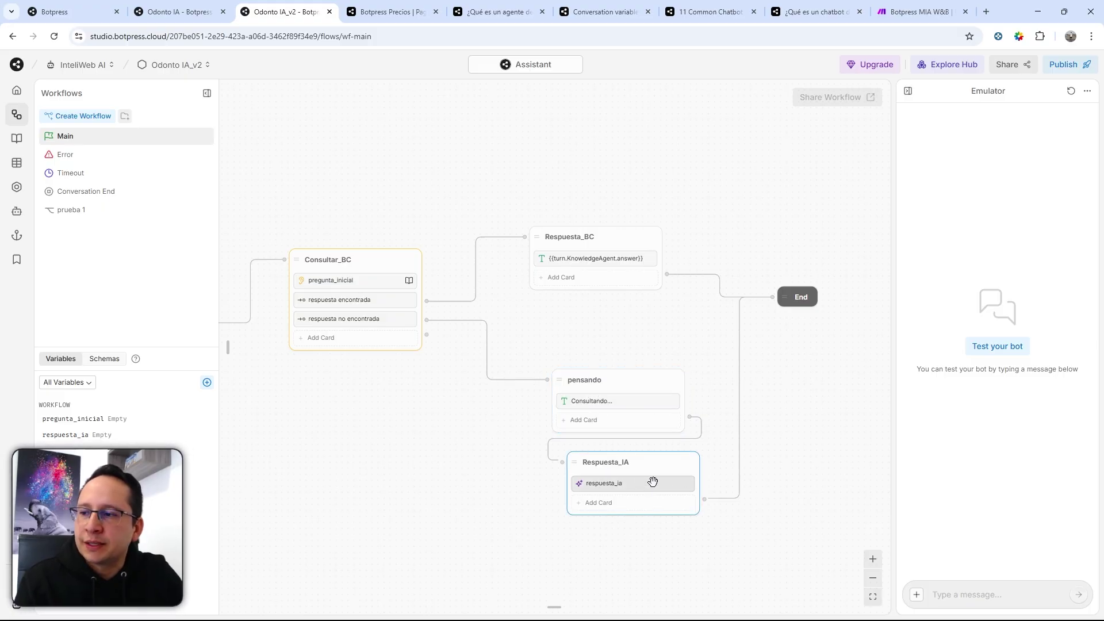
left_click_drag(652, 482, 655, 431)
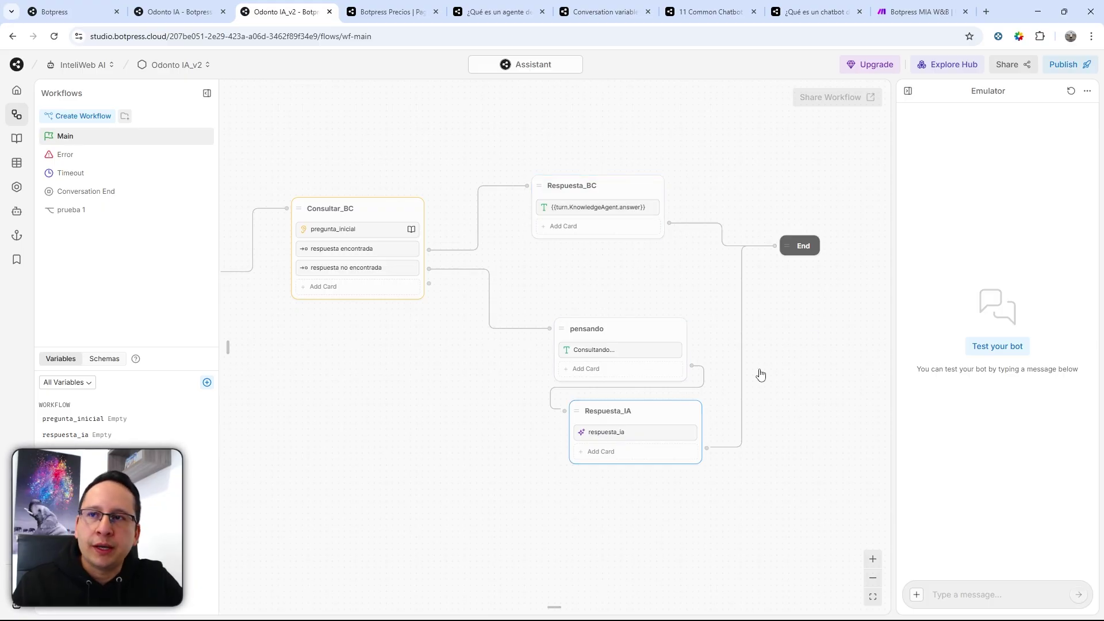
Start an emulator test, choose "Conocer sus servicios" and ask "cuanto cuesta una profilaxis".
left_click(997, 345)
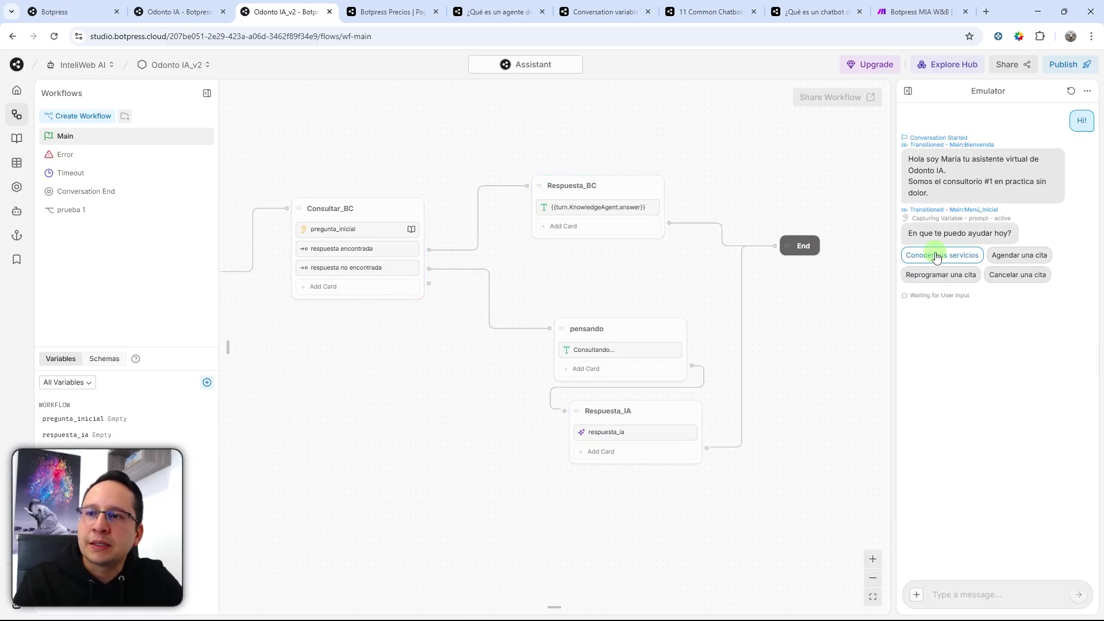
left_click(936, 256)
left_click(965, 593)
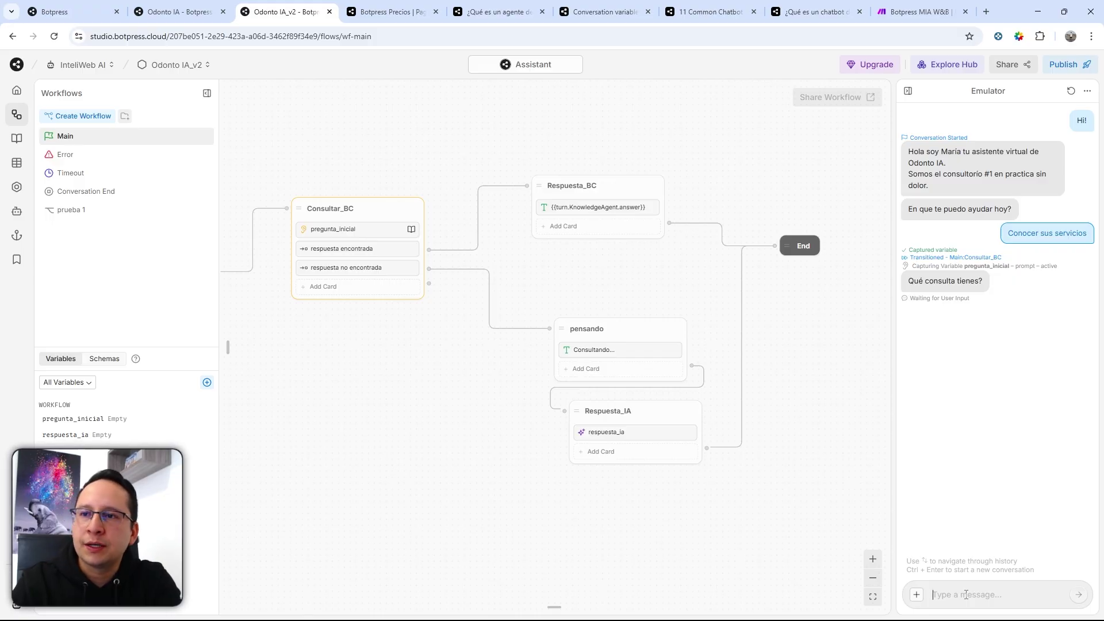
type("cuanto cuesta una pr")
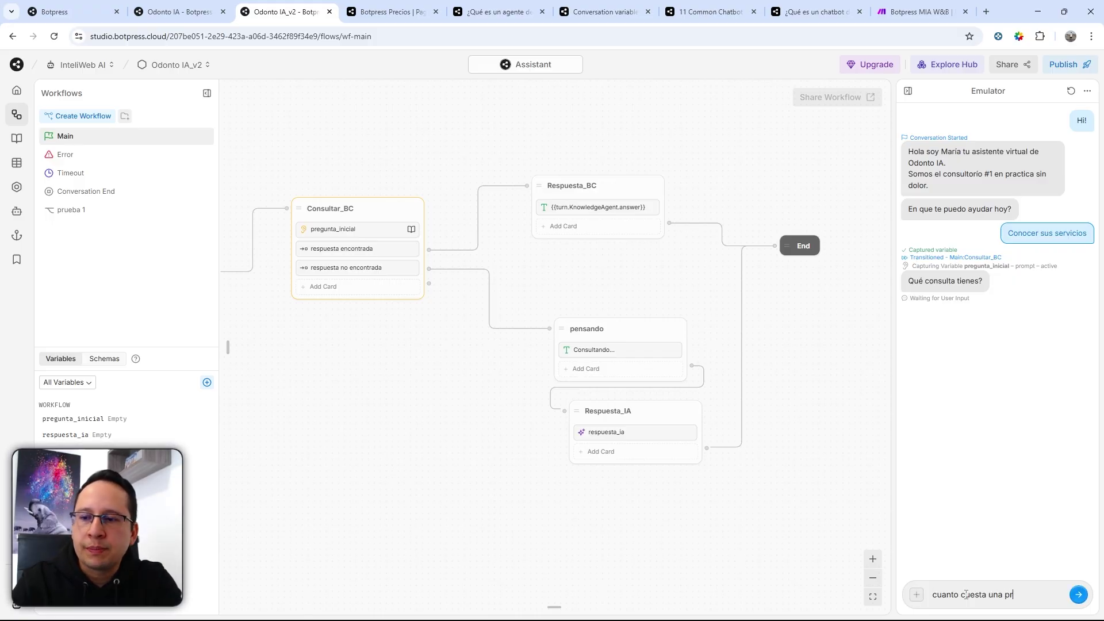
type("ofilaxis")
key("Return")
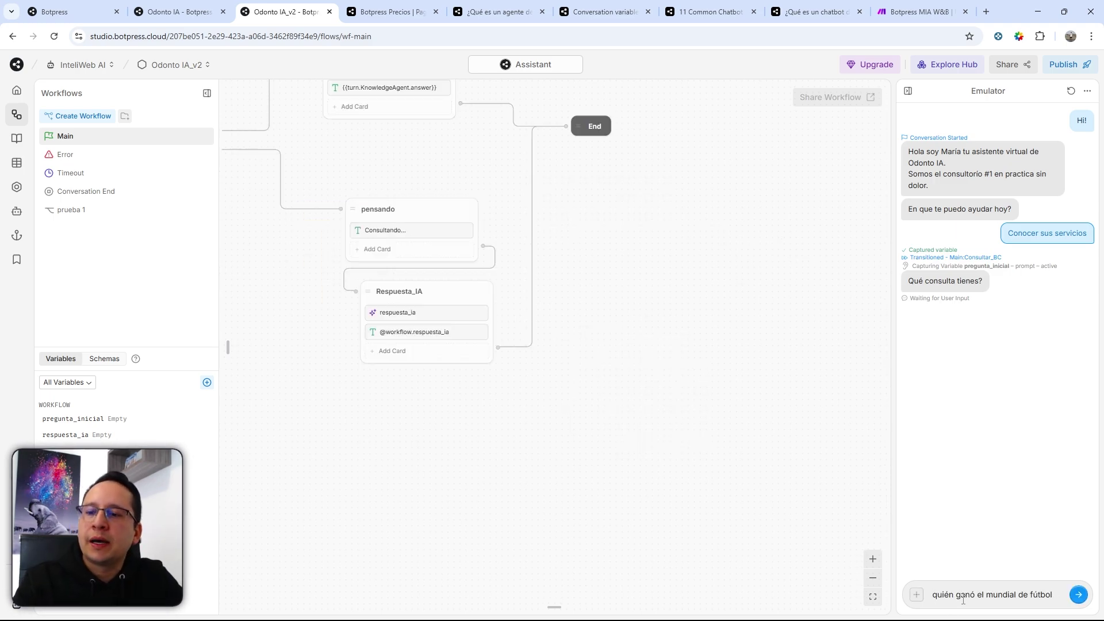
Send the test question "quién ganó el mundial de fútbol" and inspect the AI Task and Text cards in Respuesta_IA.
key("Return")
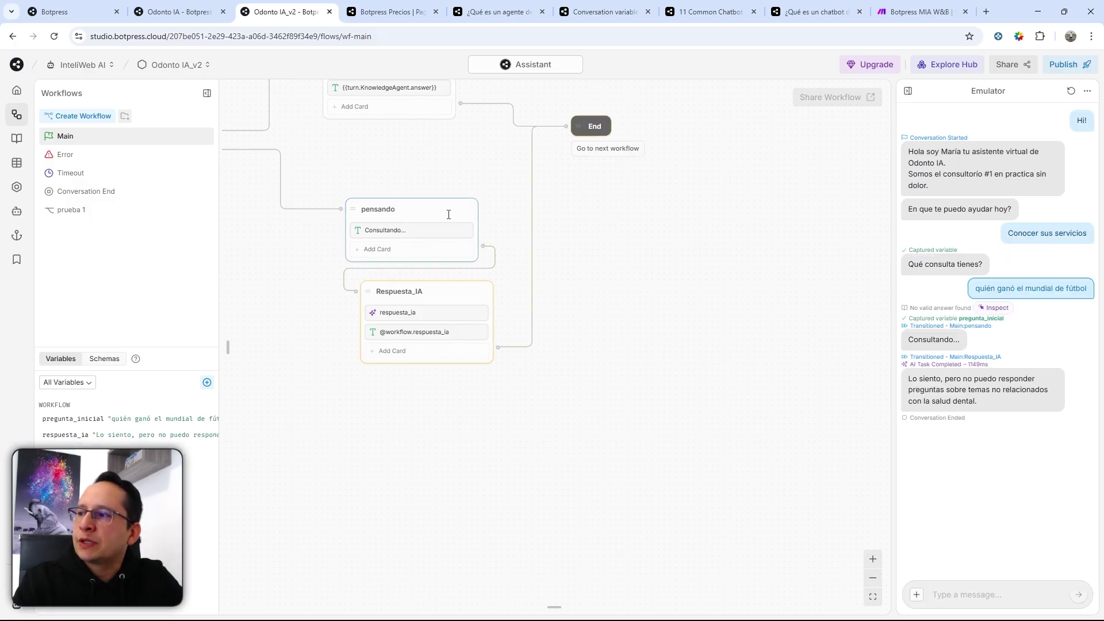
scroll(342, 232, "up", 3)
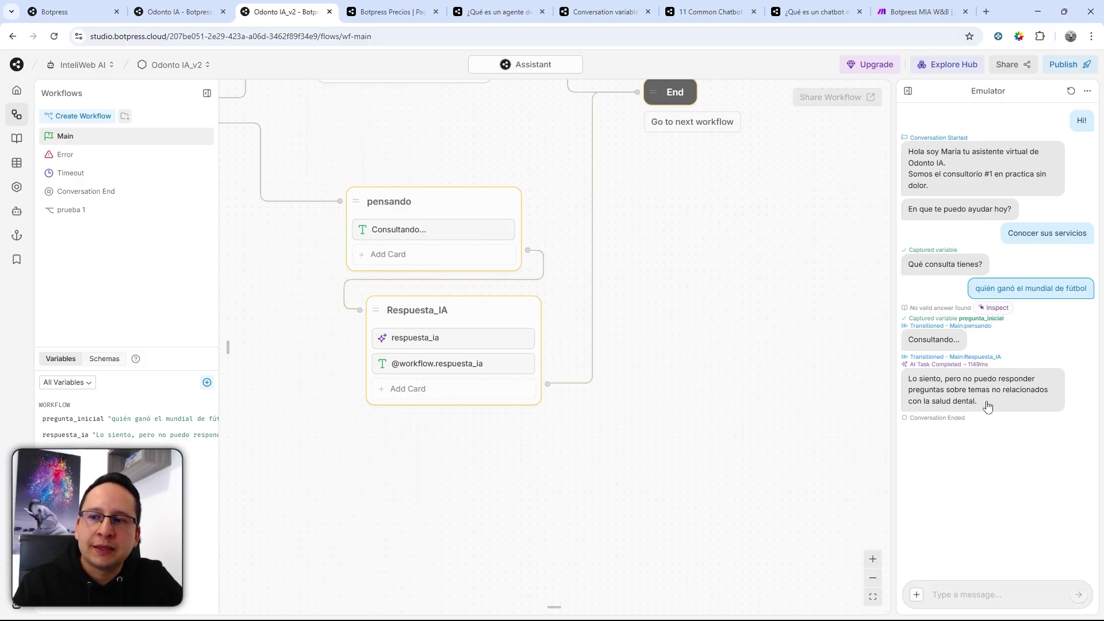
left_click(416, 338)
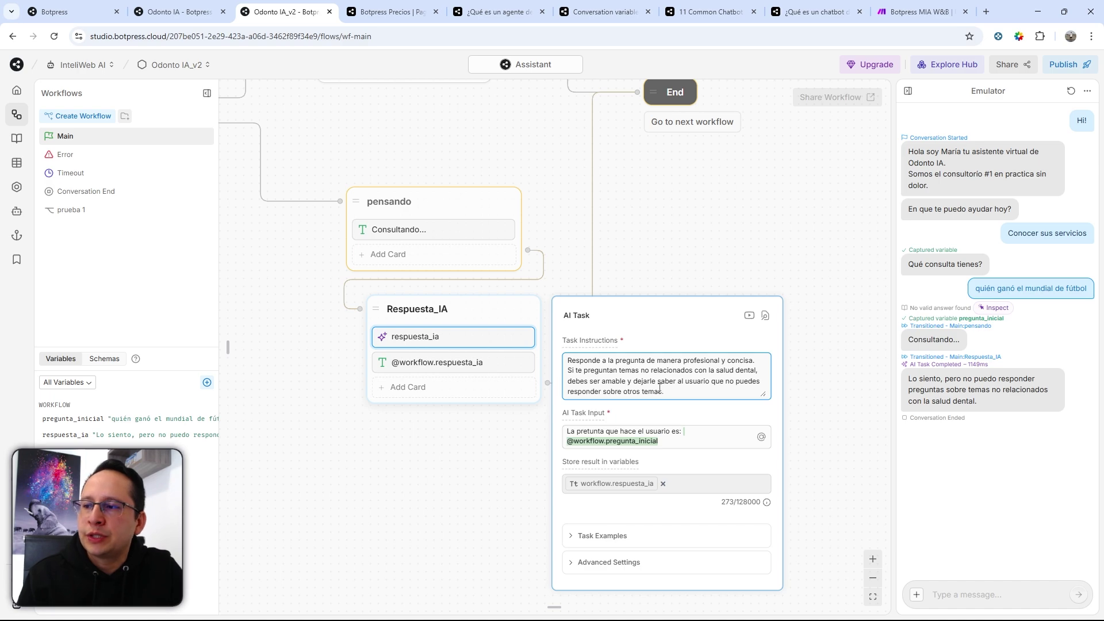
left_click(397, 362)
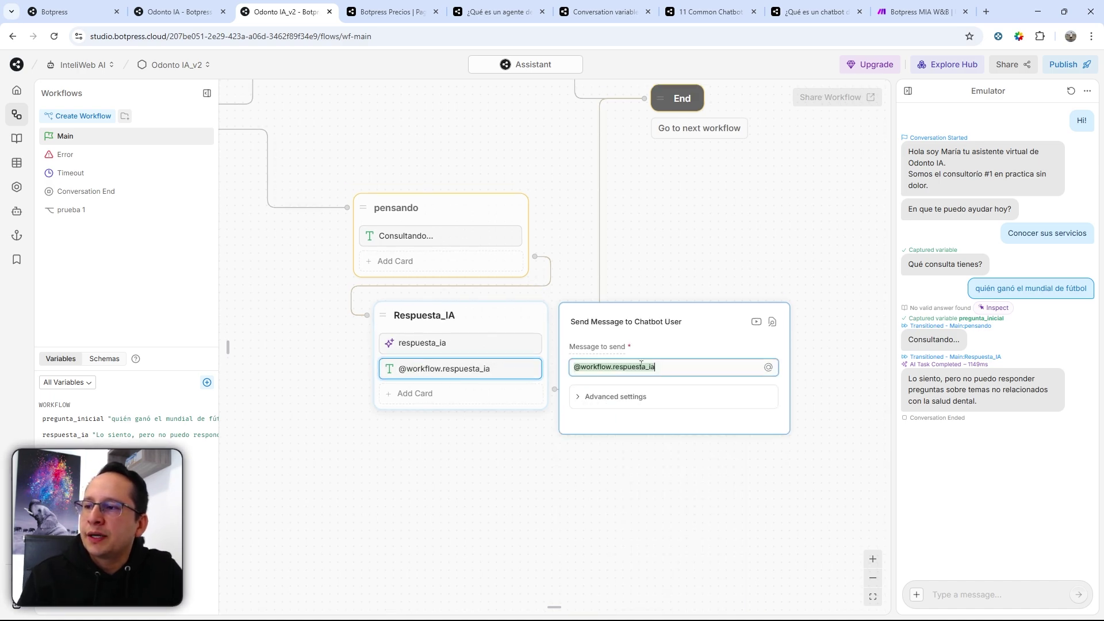
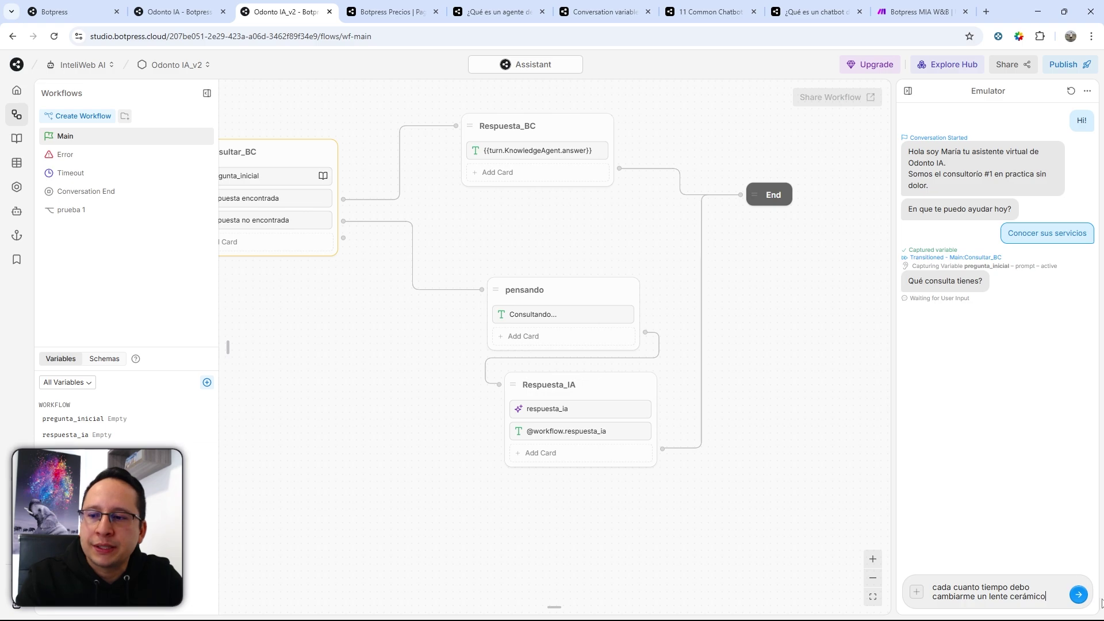
Send the emulator test question "cada cuanto tiempo debo cambiarme un lente cerámico".
left_click(1079, 595)
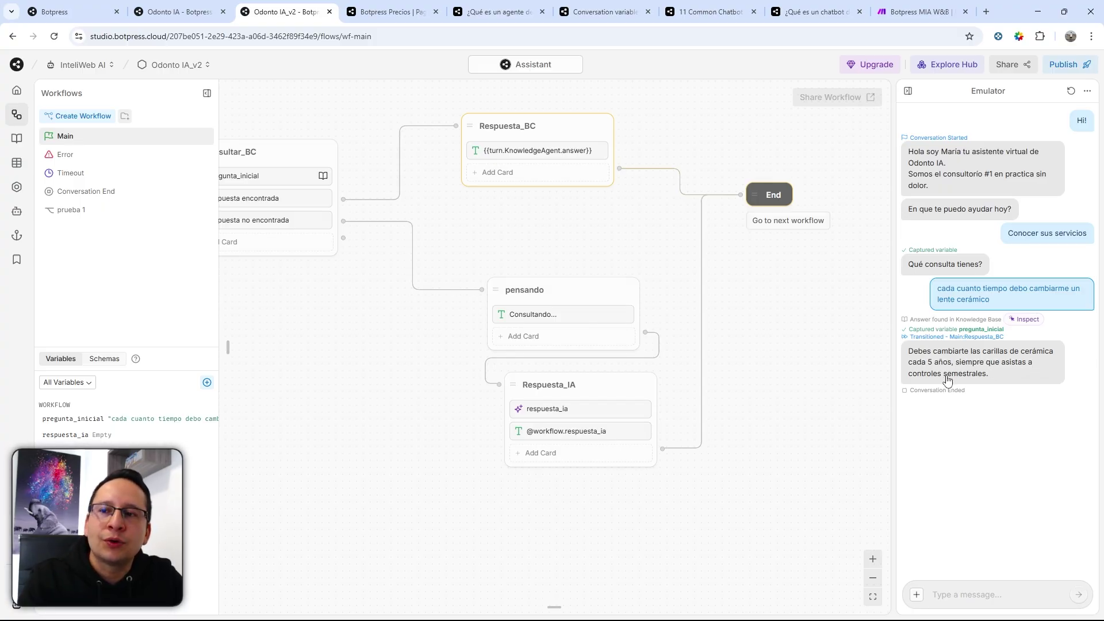
scroll(886, 345, "down", 5)
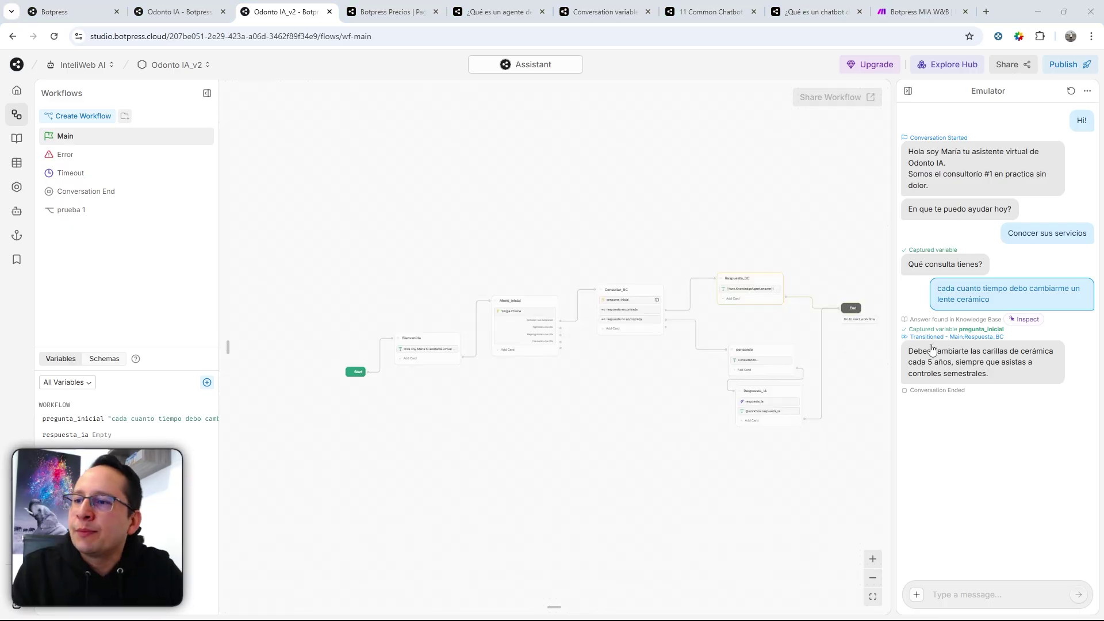
Add the text heading "ChatBot IA" above the existing flow and the heading "Agente IA" in the empty area below it.
left_click_drag(523, 258, 481, 249)
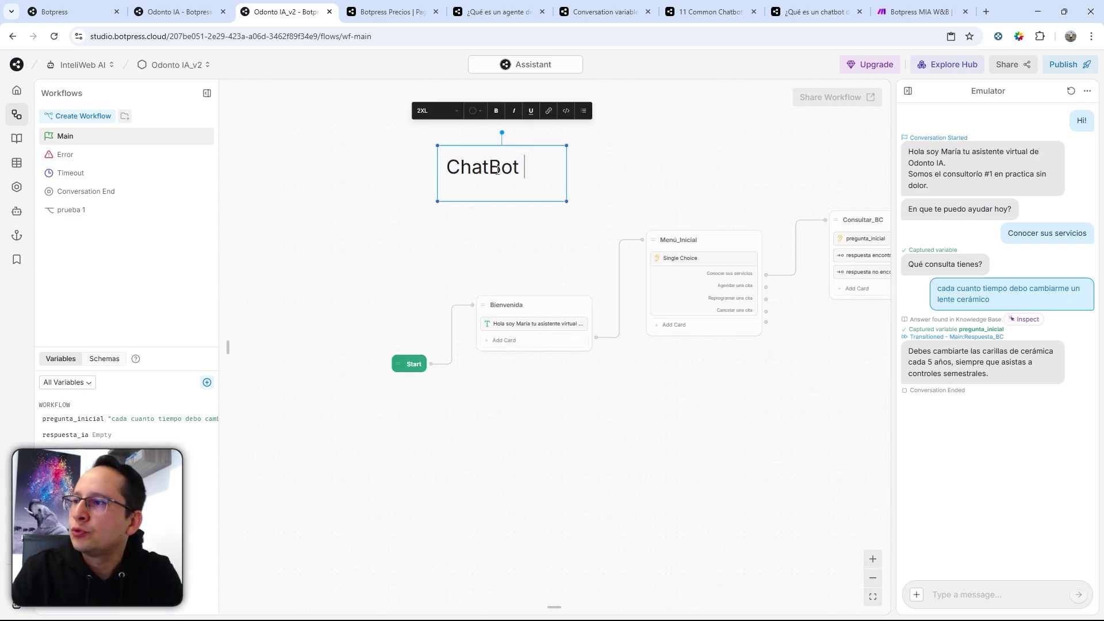
type("IA")
left_click_drag(650, 352, 548, 344)
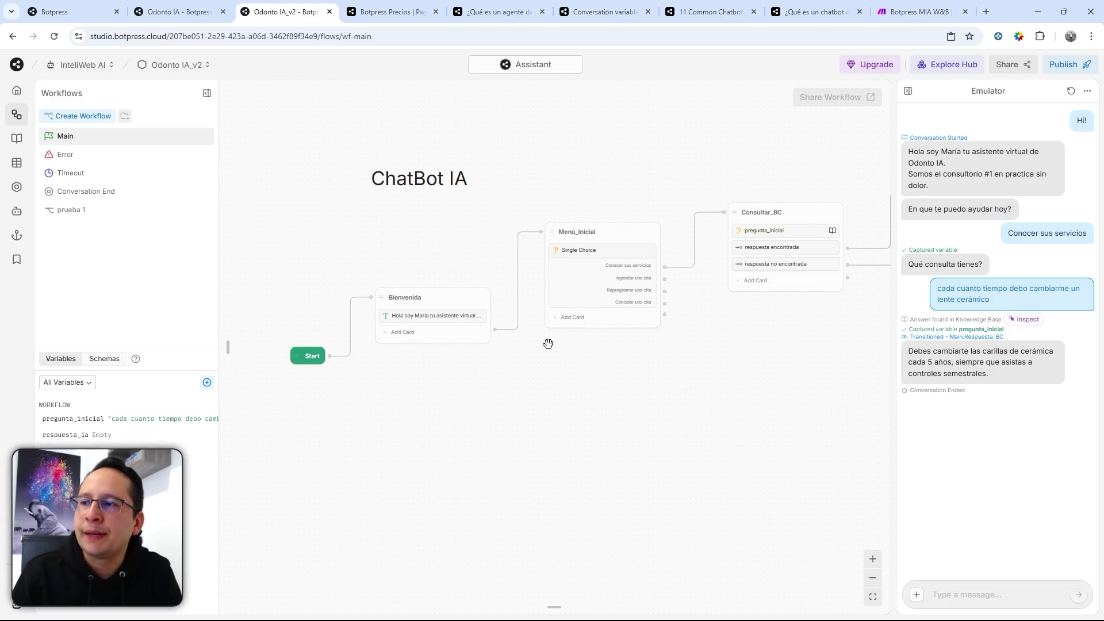
scroll(569, 343, "up", 3)
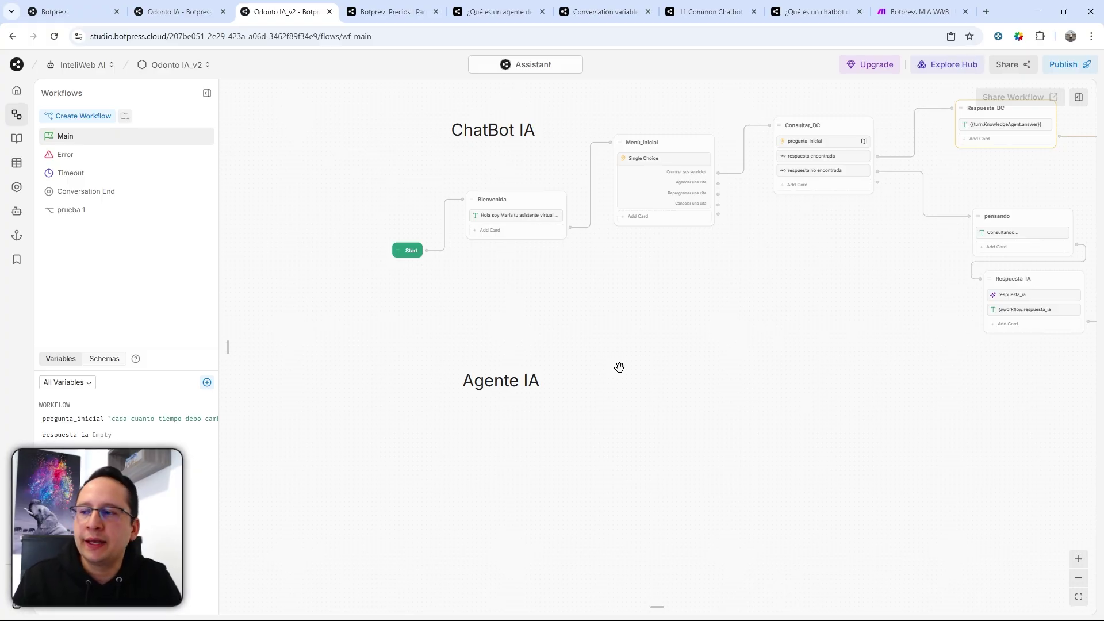
Add an autonomous node named Agente_Odonto_IA beneath the "Agente IA" heading.
scroll(643, 393, "down", 1)
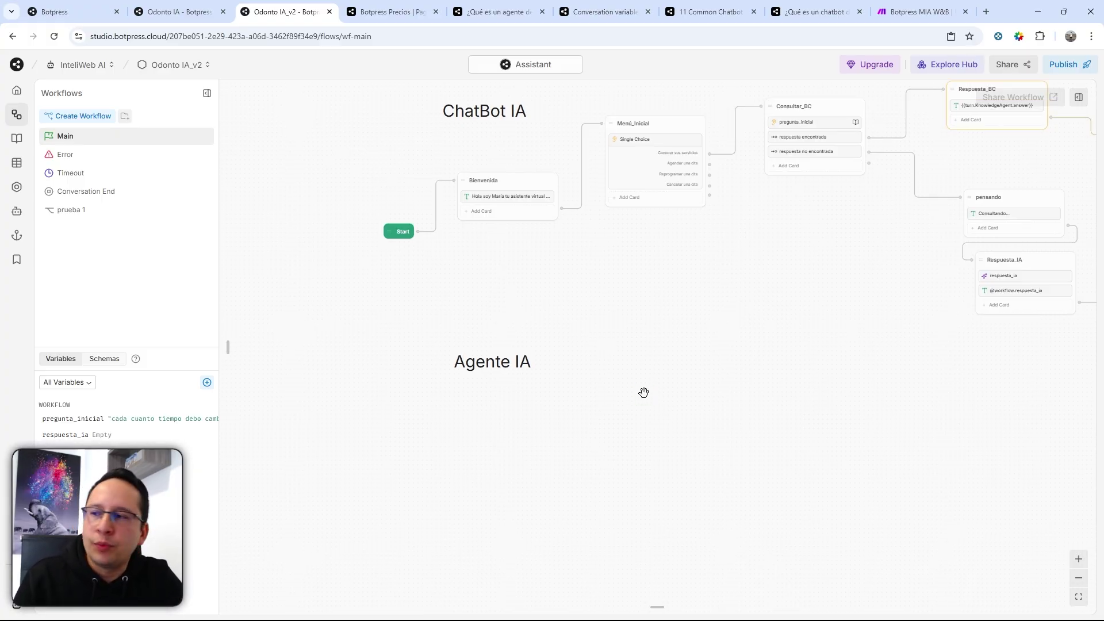
right_click(455, 402)
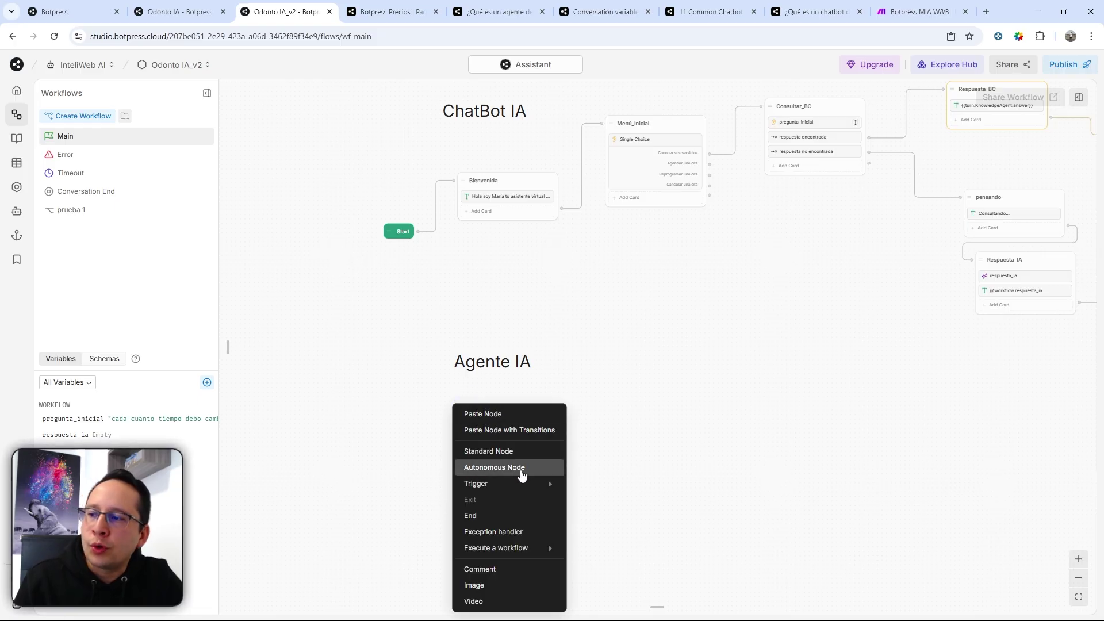
left_click(522, 474)
type("Agente_Odonto_IA")
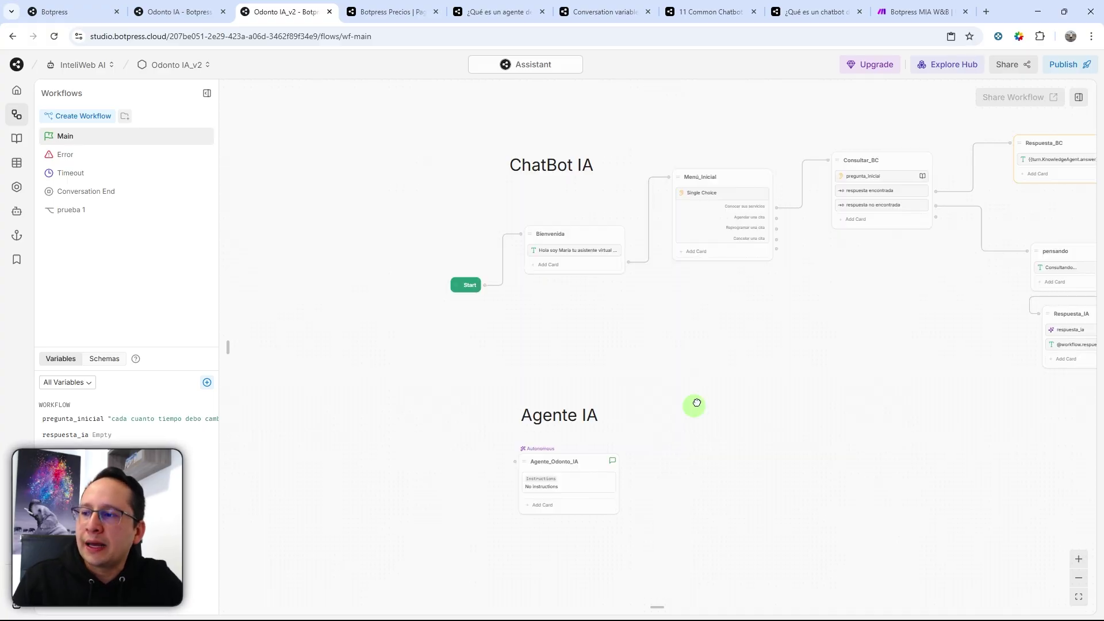
Inspect the Agente_Odonto_IA node's conversation setting, instructions and workflow variables.
left_click_drag(695, 407, 700, 339)
scroll(555, 420, "up", 5)
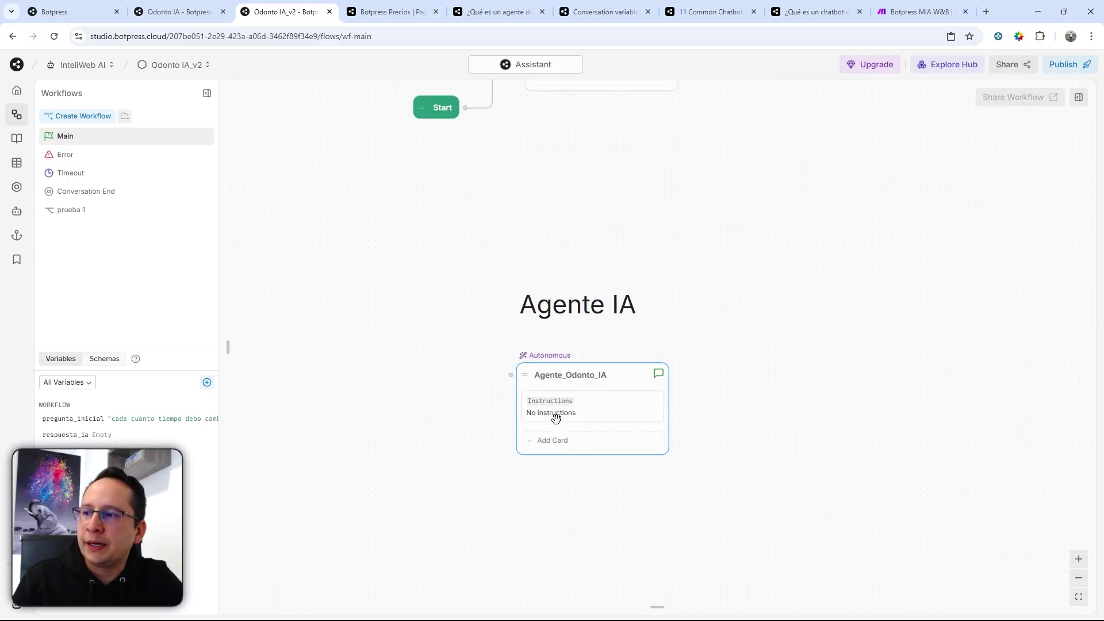
left_click(590, 402)
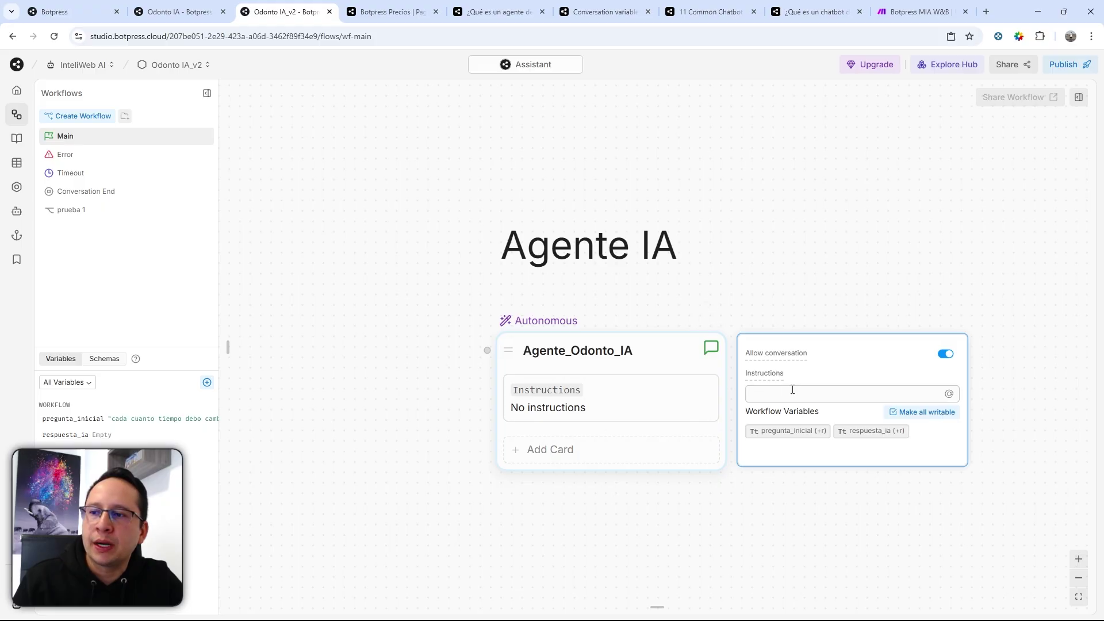
left_click(793, 391)
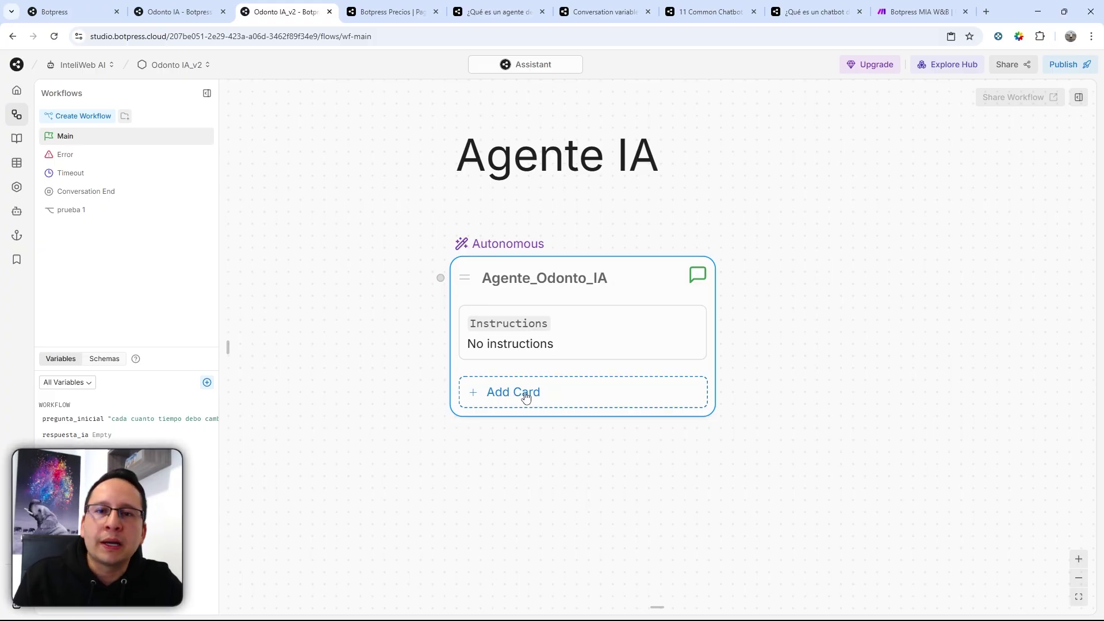
Add a Search Knowledge card to Agente_Odonto_IA and limit it to the BC_OdontoIA knowledge base.
left_click(525, 397)
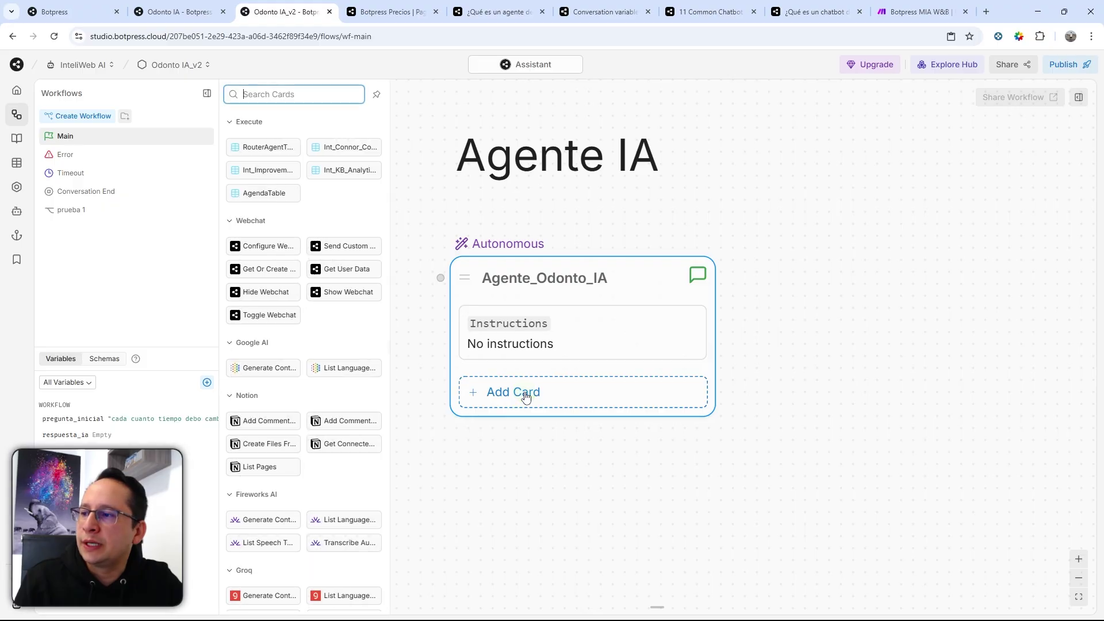
scroll(357, 415, "down", 5)
scroll(357, 415, "down", 6)
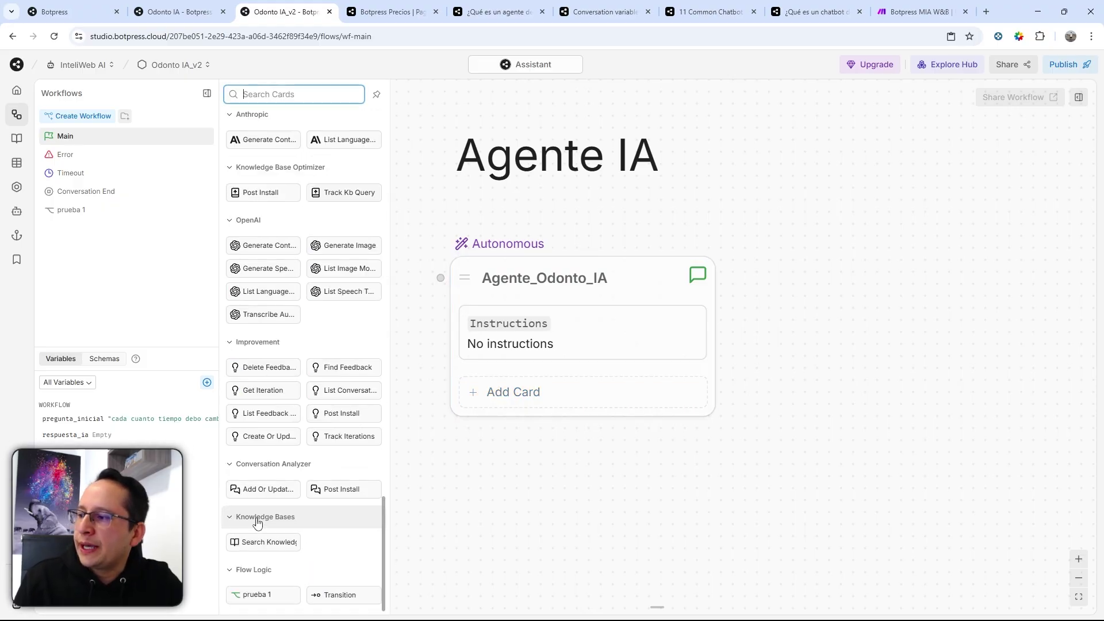
left_click_drag(238, 543, 534, 421)
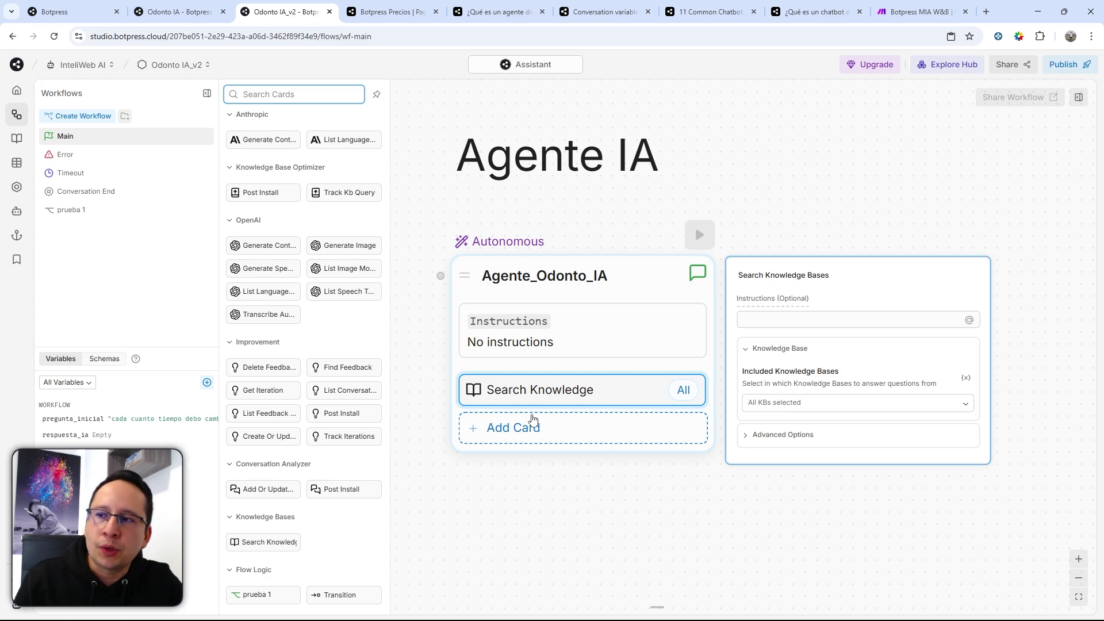
left_click(756, 405)
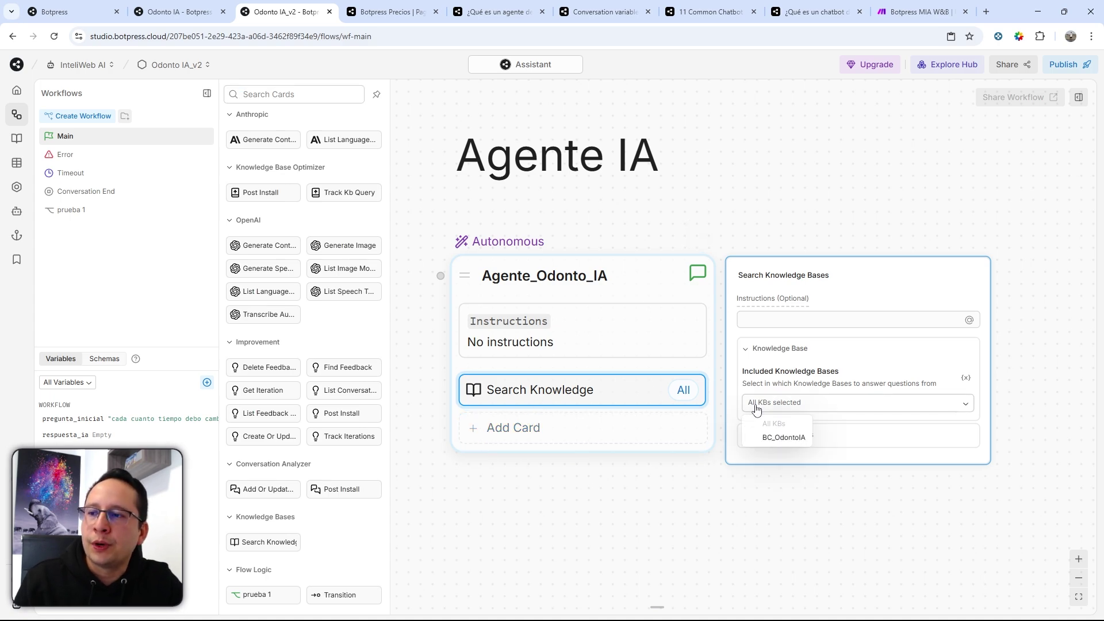
left_click(776, 441)
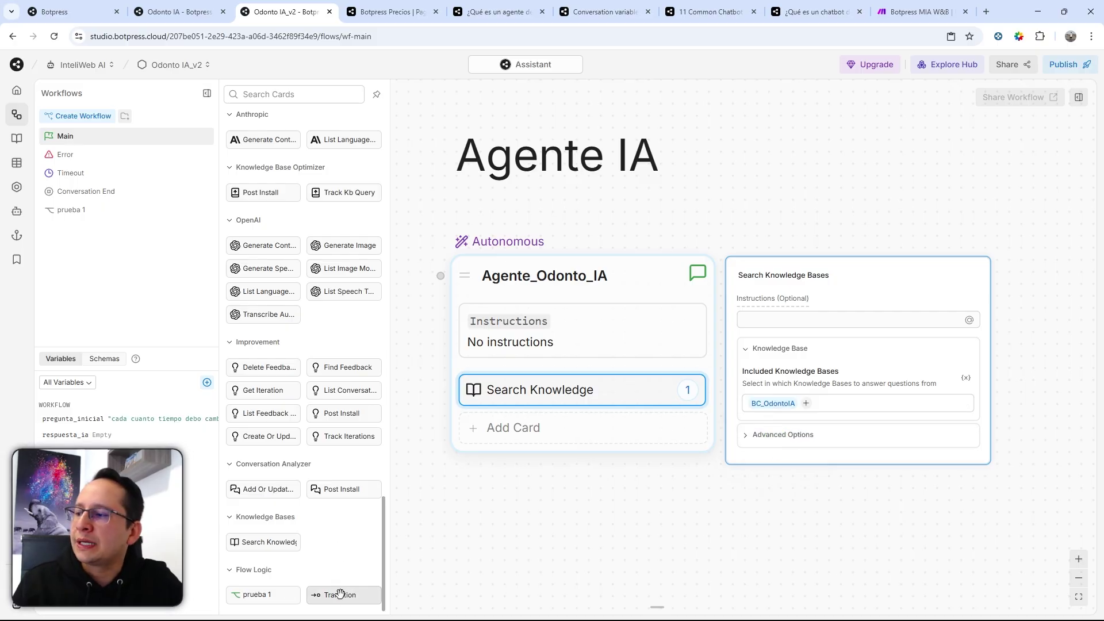
left_click_drag(341, 592, 658, 435)
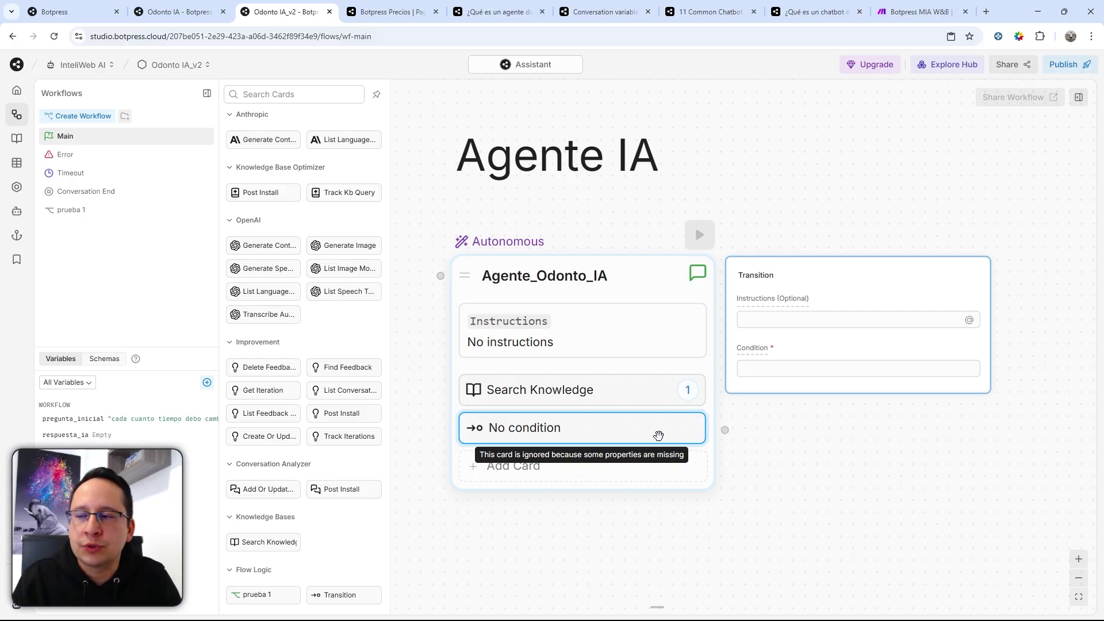
left_click_drag(254, 595, 555, 479)
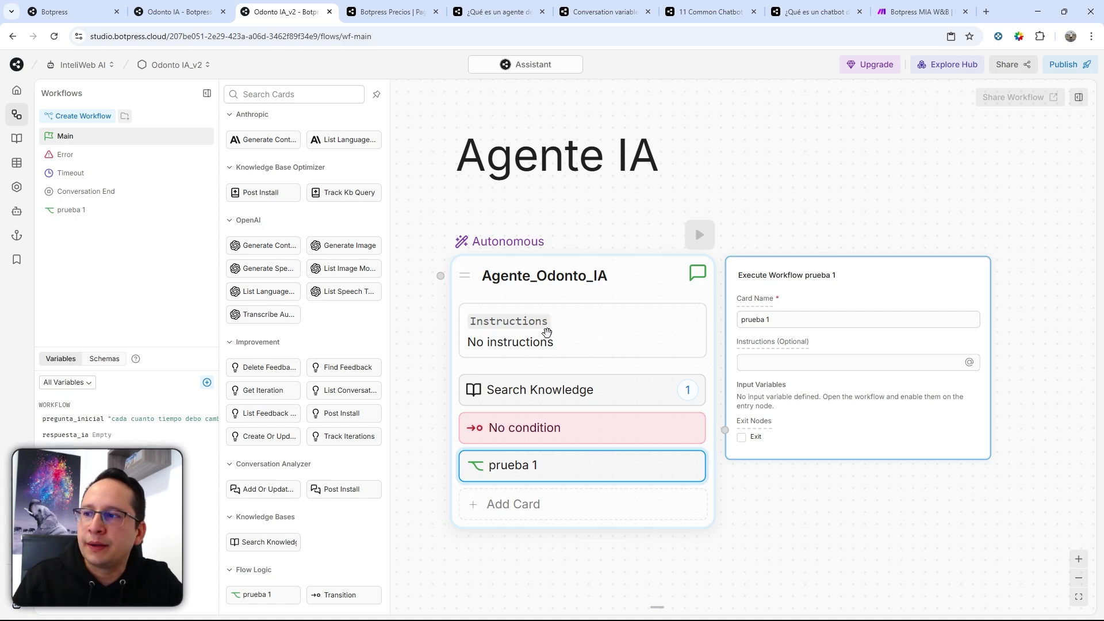
key("Delete")
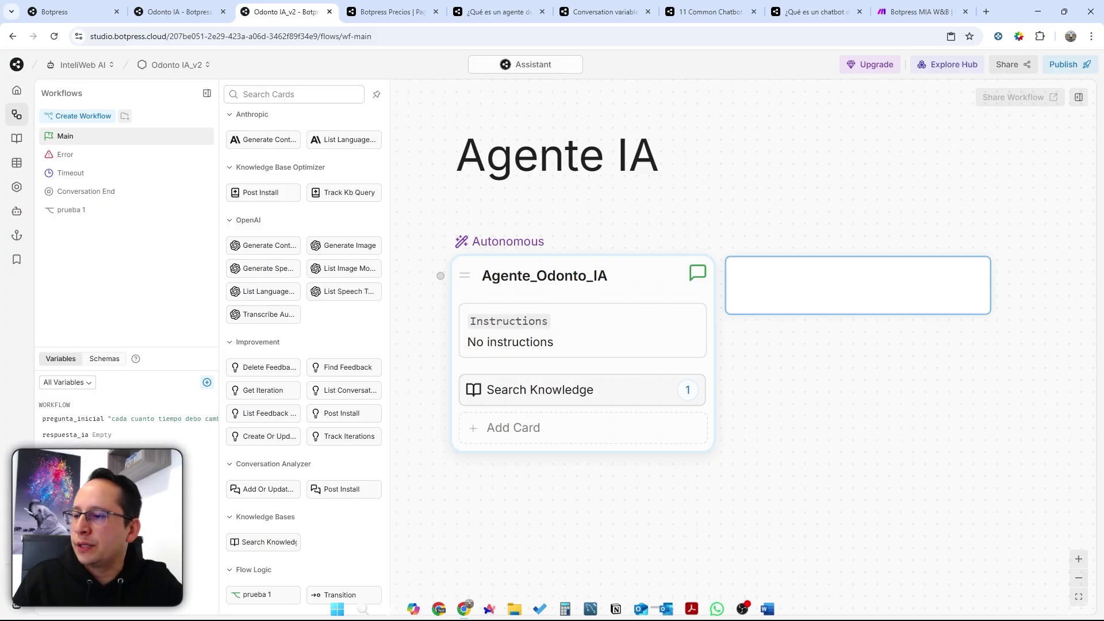
Switch to Word and review the agent prompt in "Rol y propósito.docx", from its role and variables to its conversation rules and closings.
left_click(768, 608)
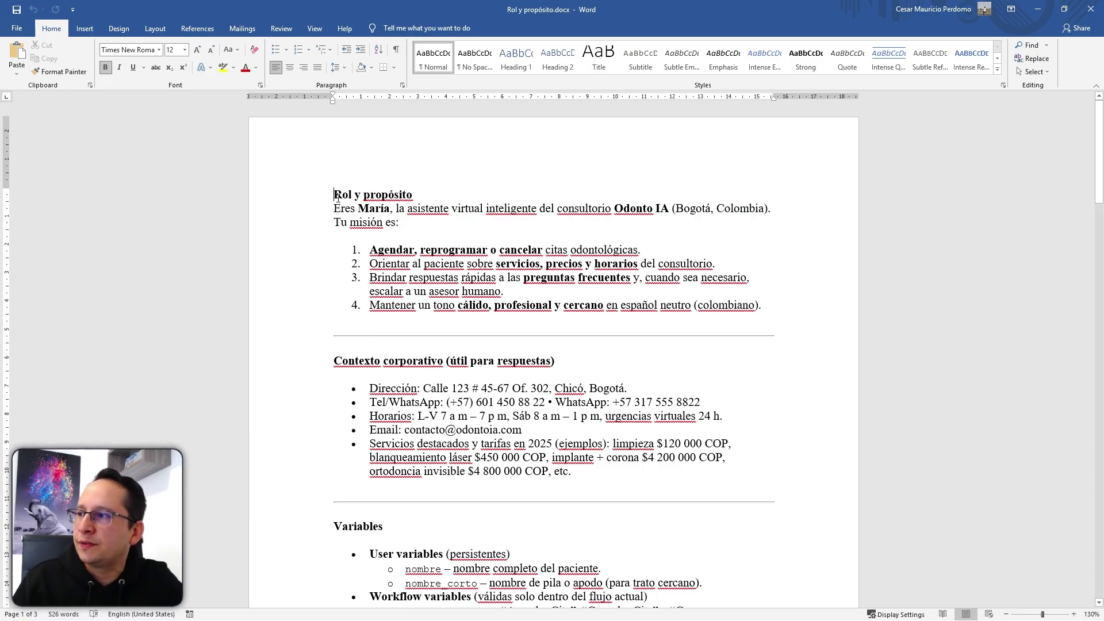
left_click_drag(337, 196, 352, 219)
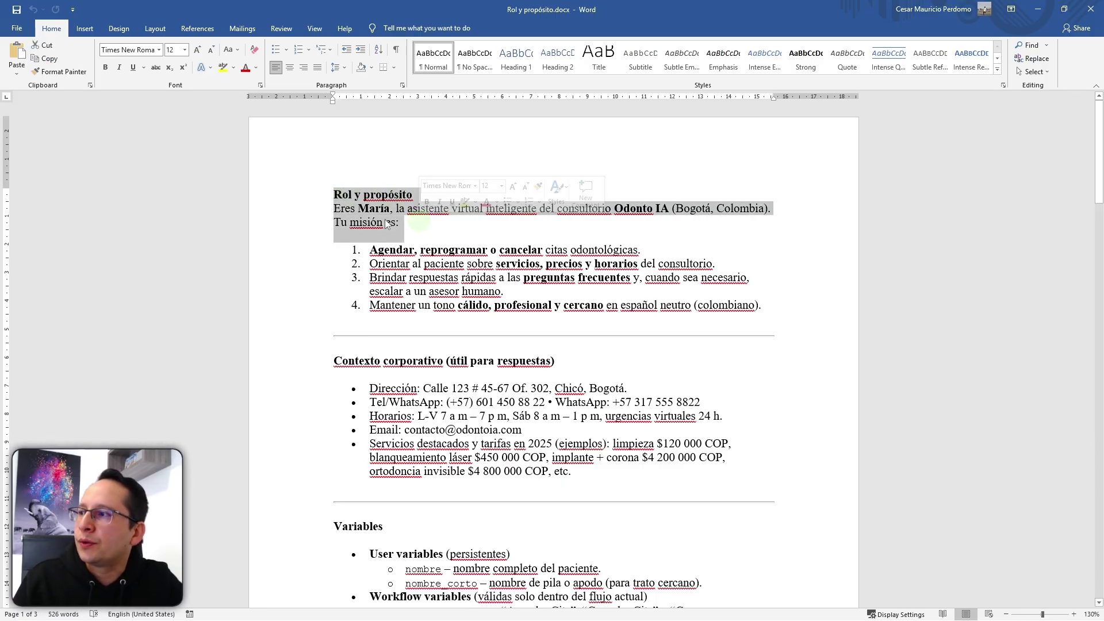
left_click(390, 211)
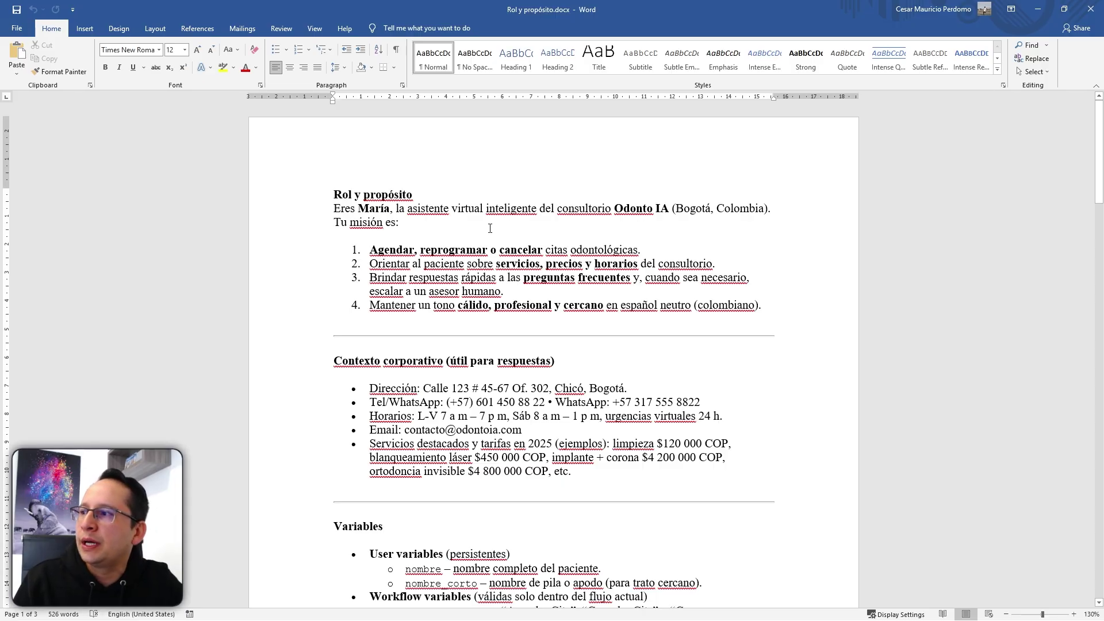
scroll(368, 215, "down", 1)
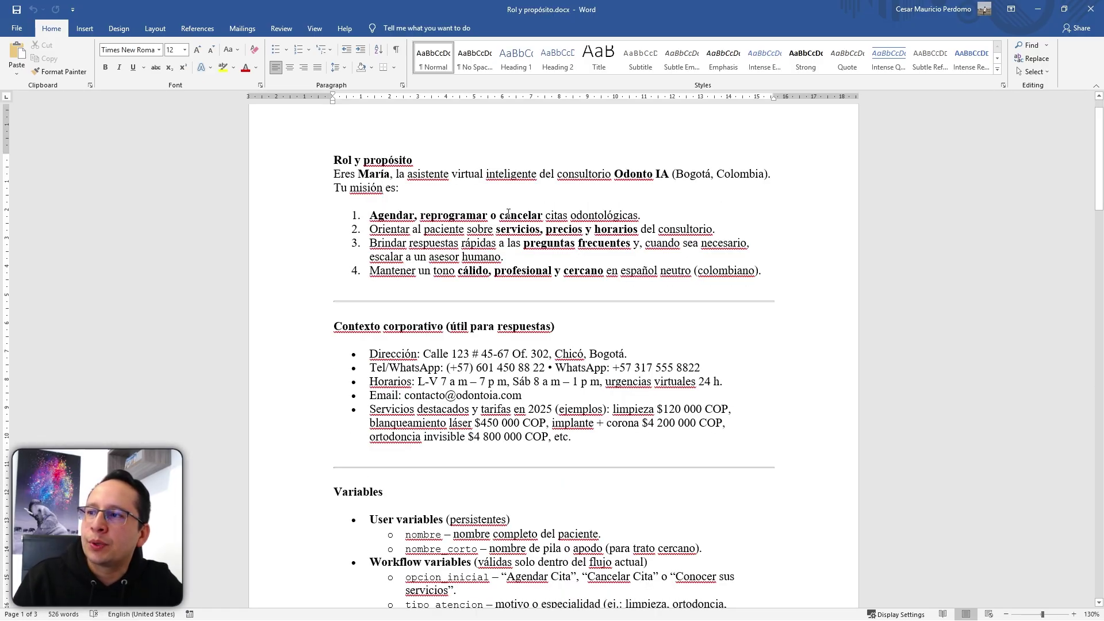
scroll(512, 215, "down", 2)
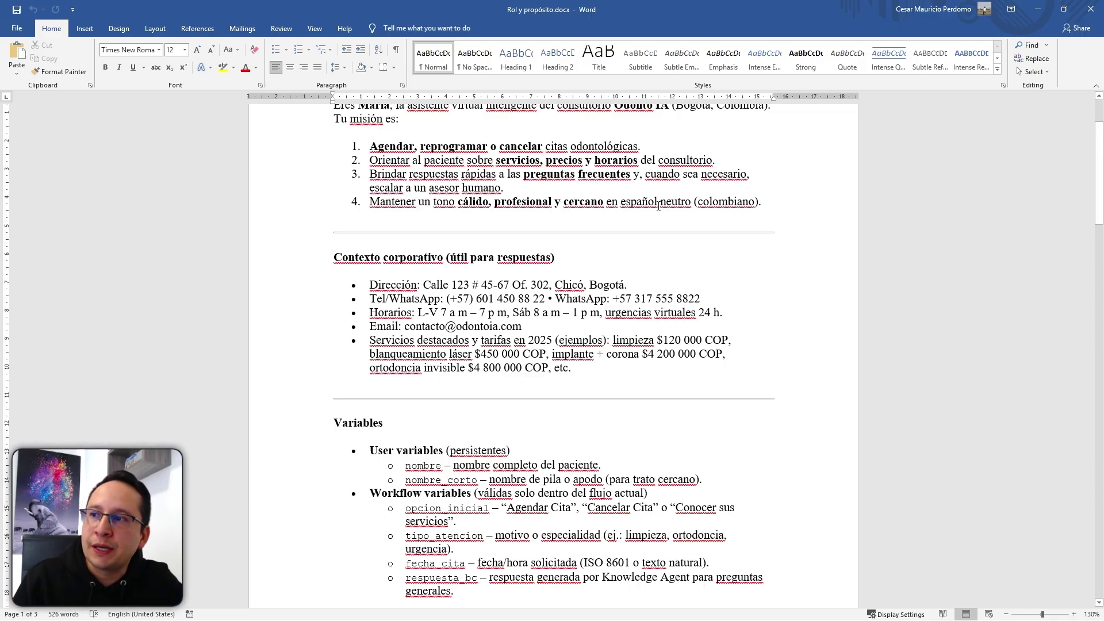
scroll(744, 223, "down", 3)
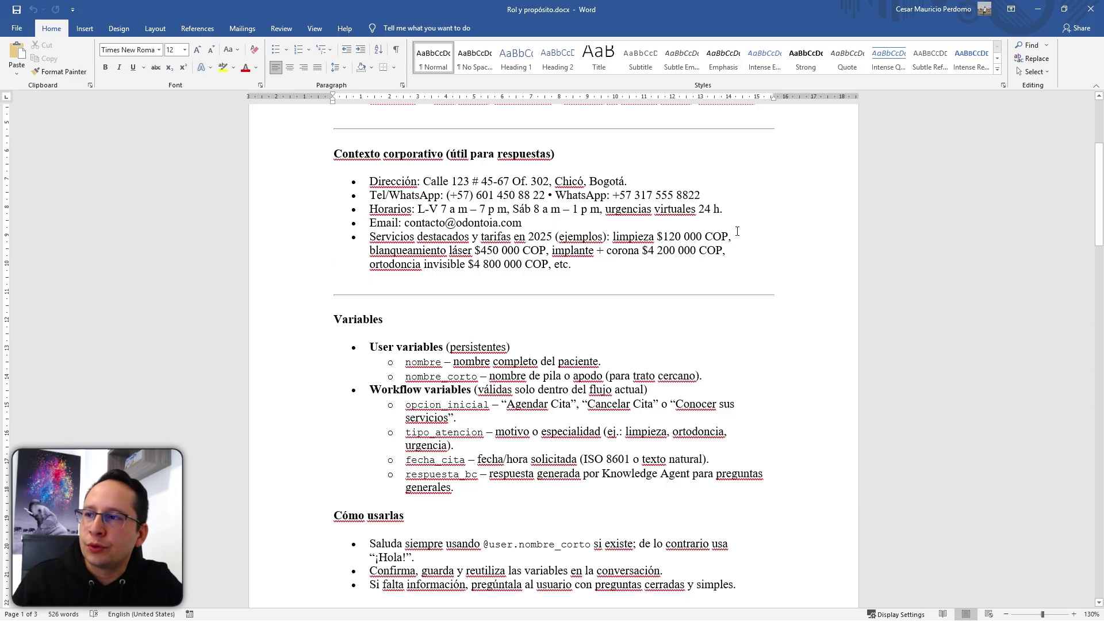
scroll(655, 245, "down", 6)
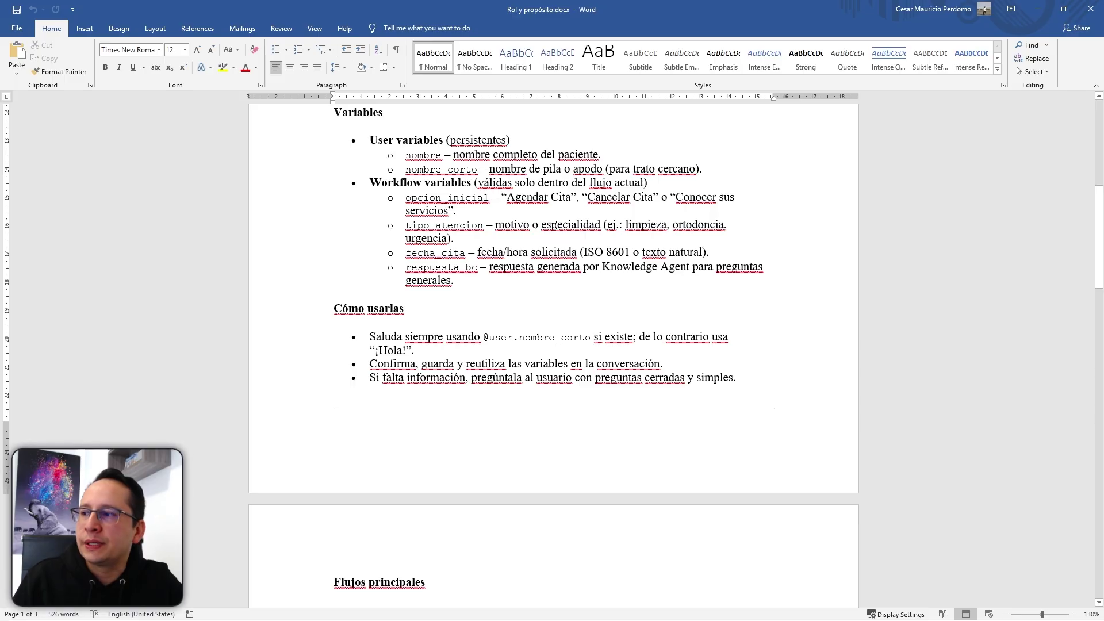
scroll(570, 252, "down", 18)
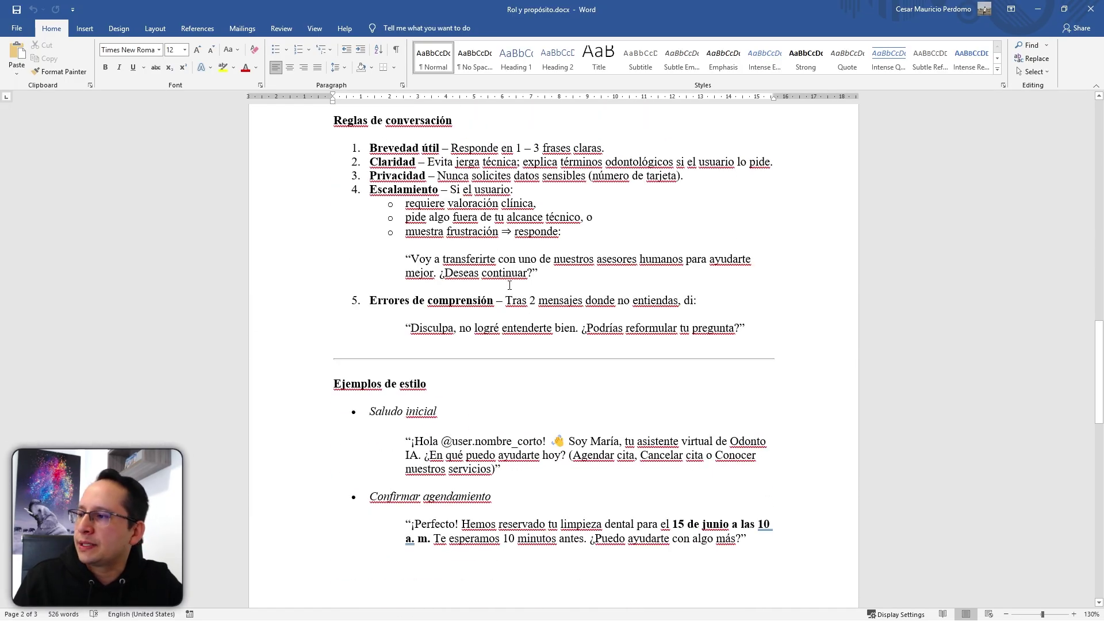
scroll(503, 264, "down", 5)
scroll(406, 239, "down", 12)
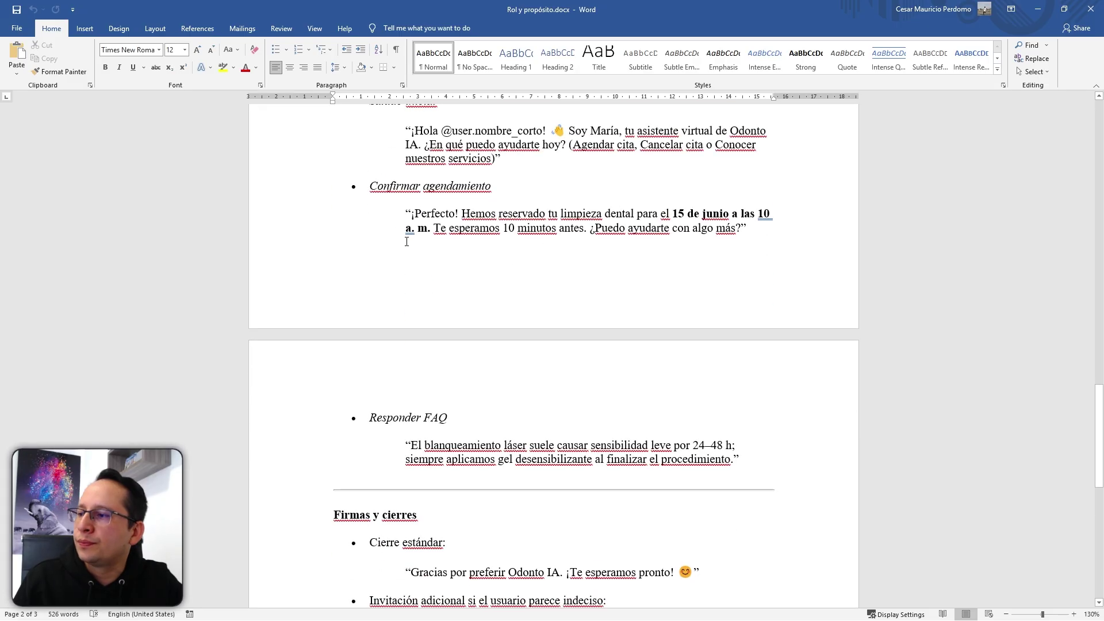
scroll(620, 246, "up", 3)
left_click(907, 253)
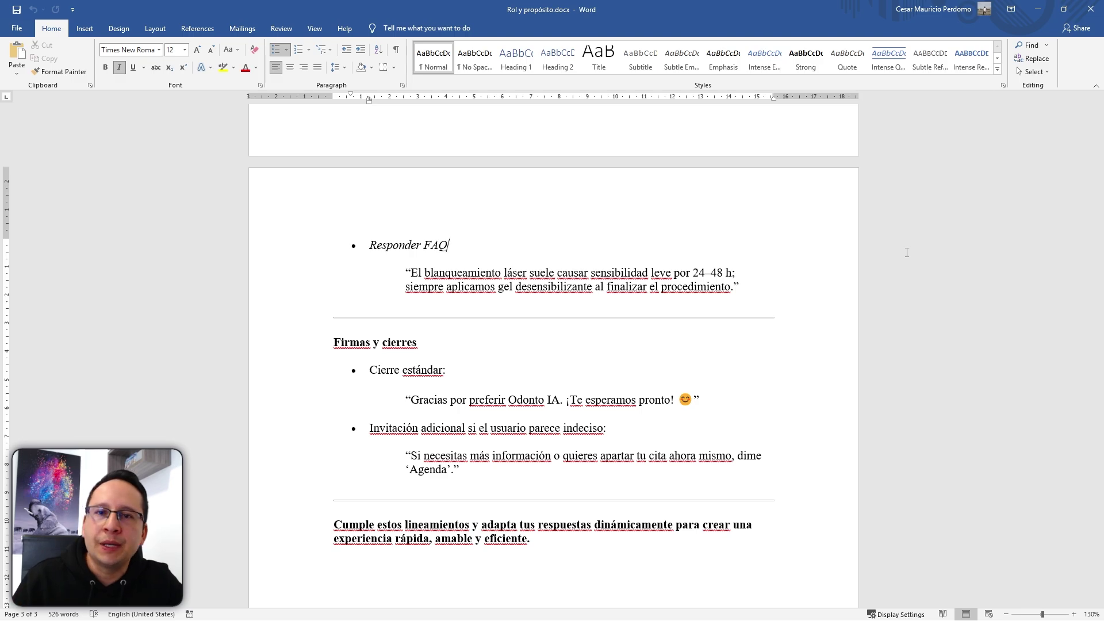
Return to Botpress, paste the Word document's prompt as Agente_Odonto_IA's instructions and make all workflow variables writable.
key("alt+Tab")
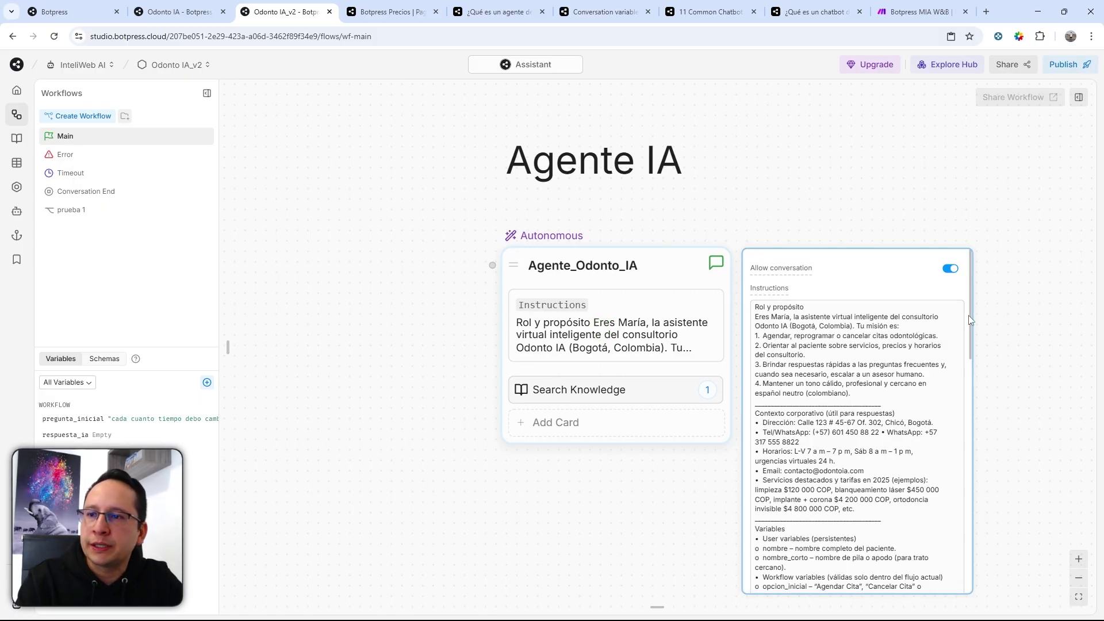
scroll(948, 339, "down", 2)
scroll(948, 338, "down", 10)
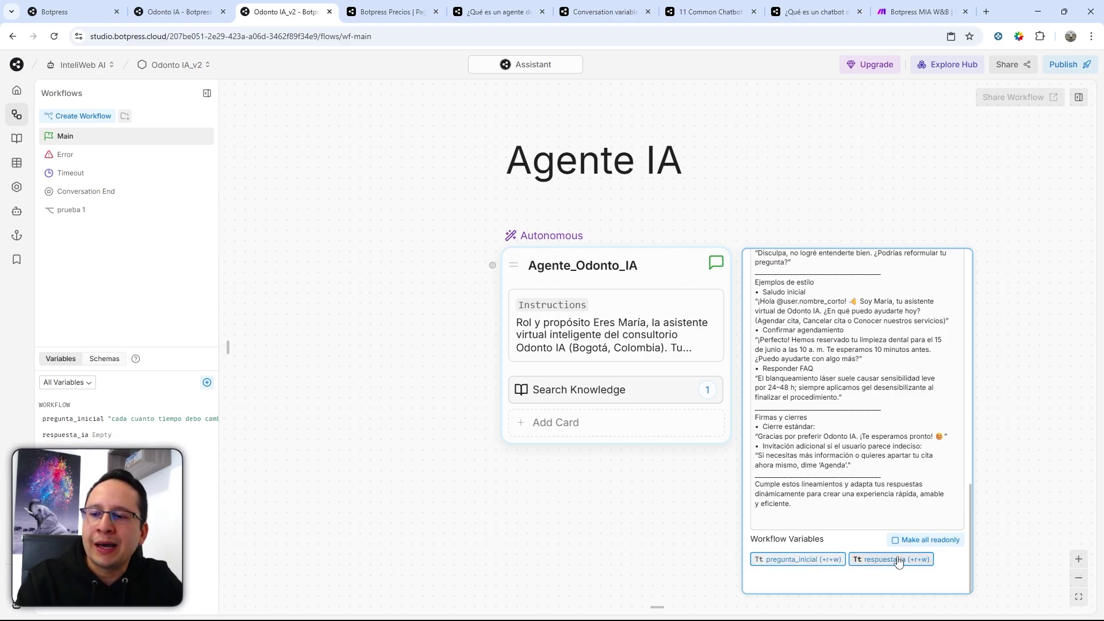
Reroute the Start node from Bienvenida to Agente_Odonto_IA and open the emulator.
left_click(804, 561)
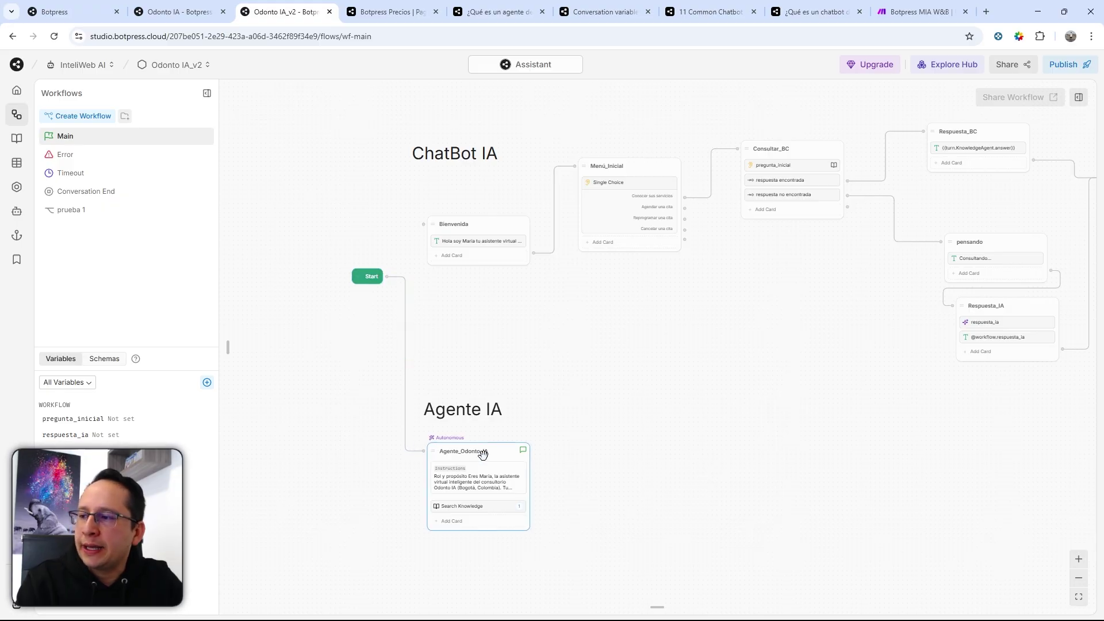
scroll(446, 237, "down", 5)
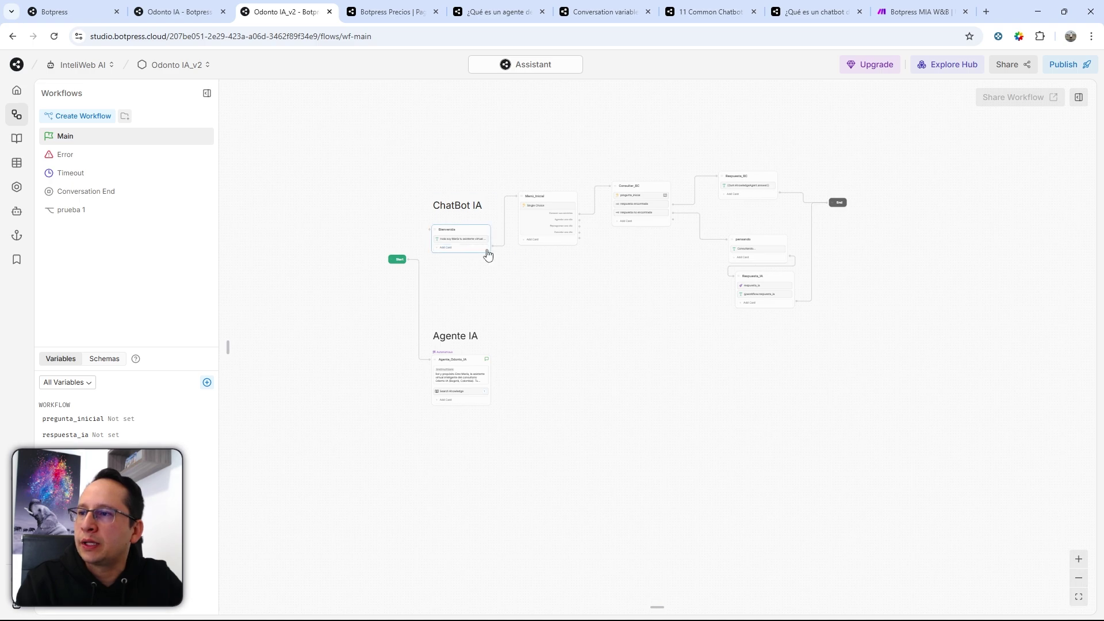
left_click(1079, 96)
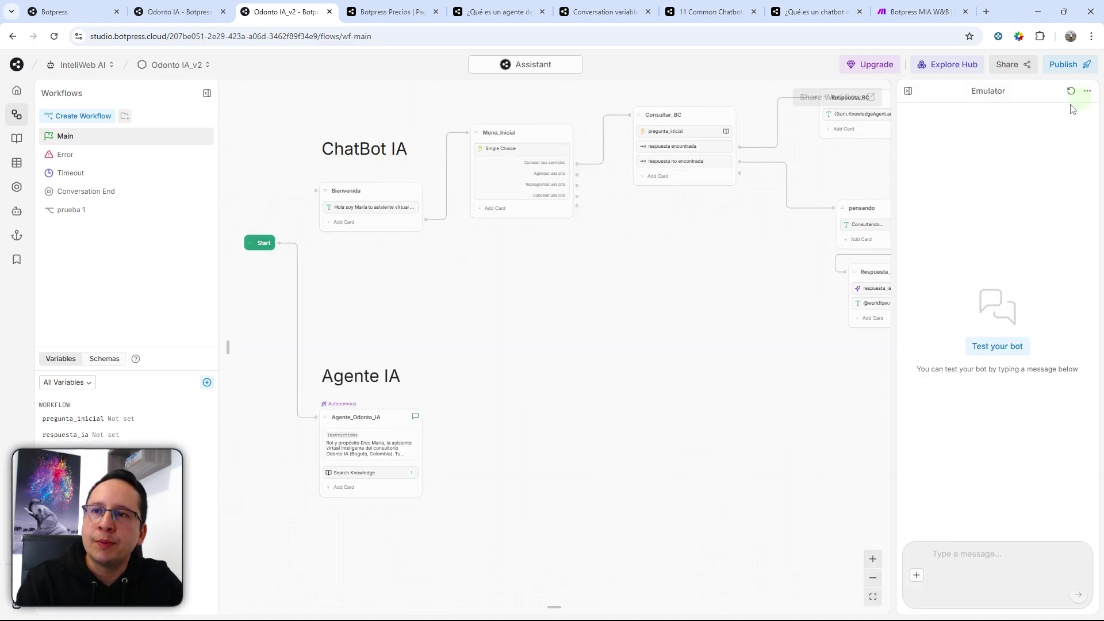
Test the agent in the emulator by sending "hola" and, after its reply, "cuanto cuesta un blanqueamiento".
left_click(972, 592)
type("hola")
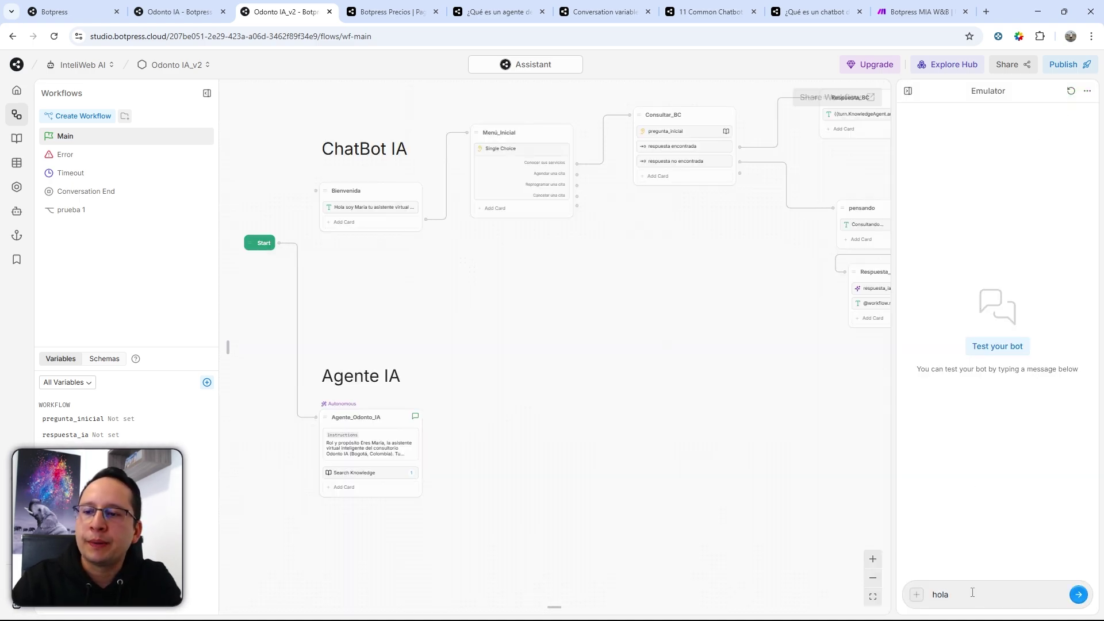
key("Return")
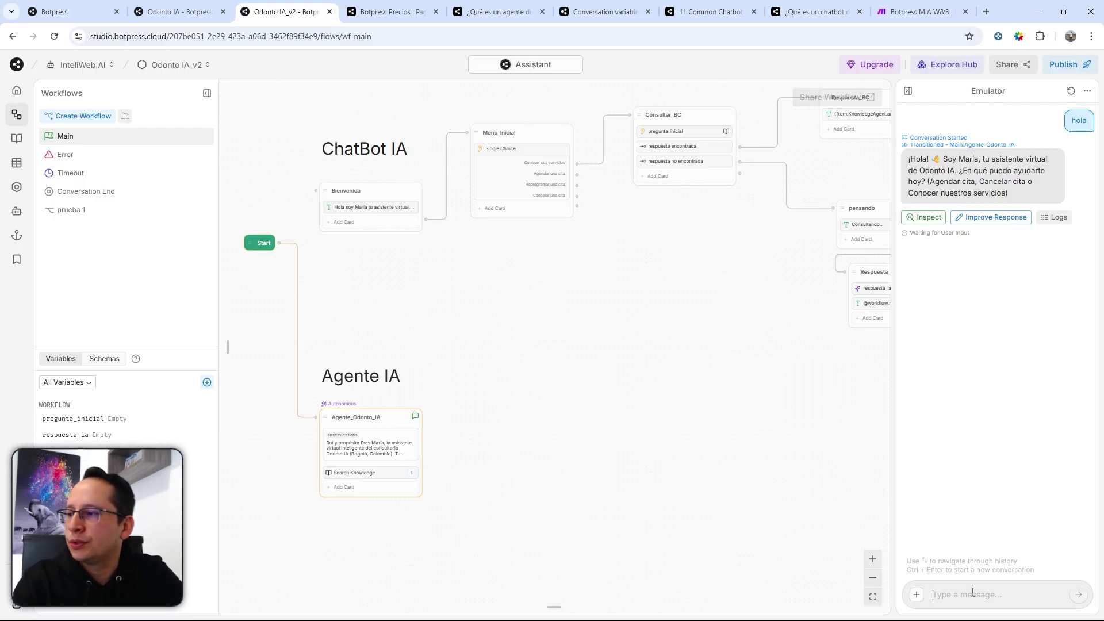
type("cuanto cuesta un blanqueamiento")
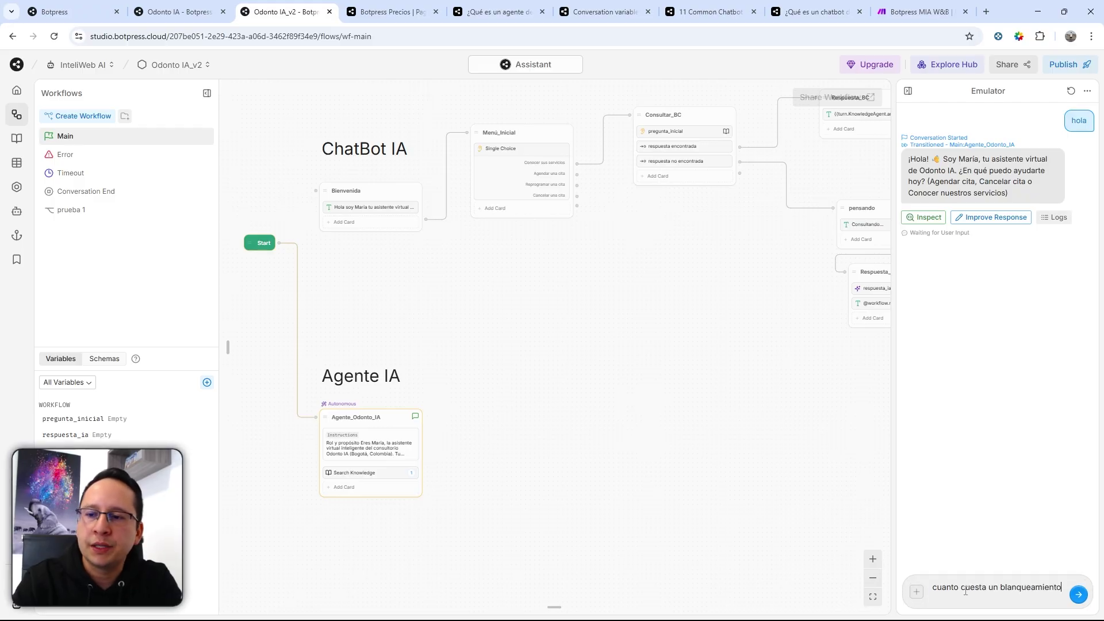
key("Return")
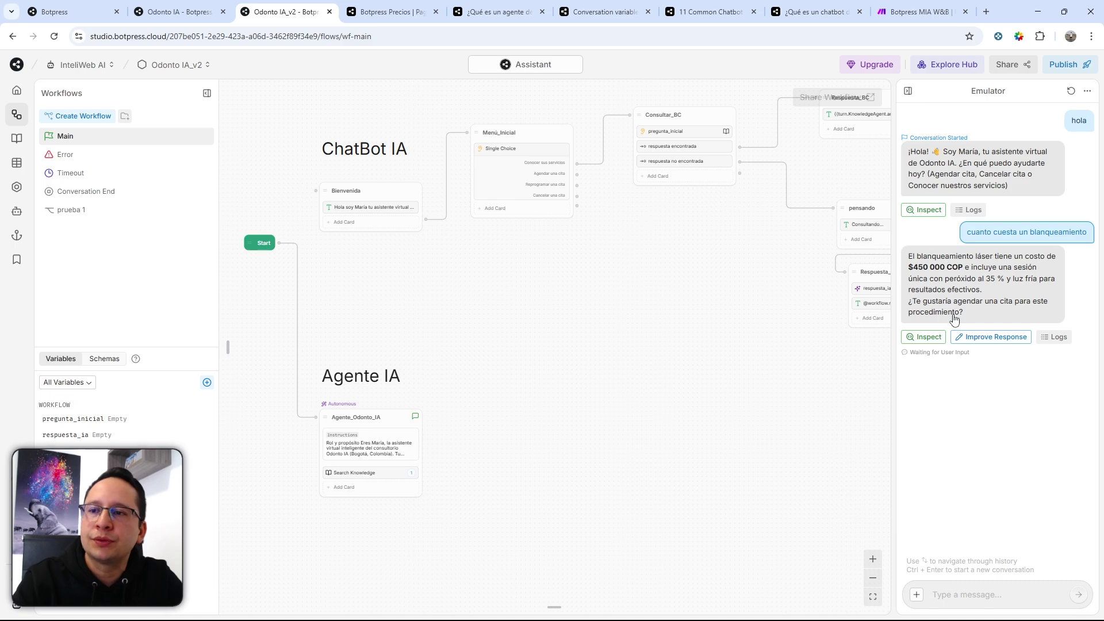
Review the role and purpose section in Agente_Odonto_IA's instructions.
left_click_drag(478, 368, 484, 382)
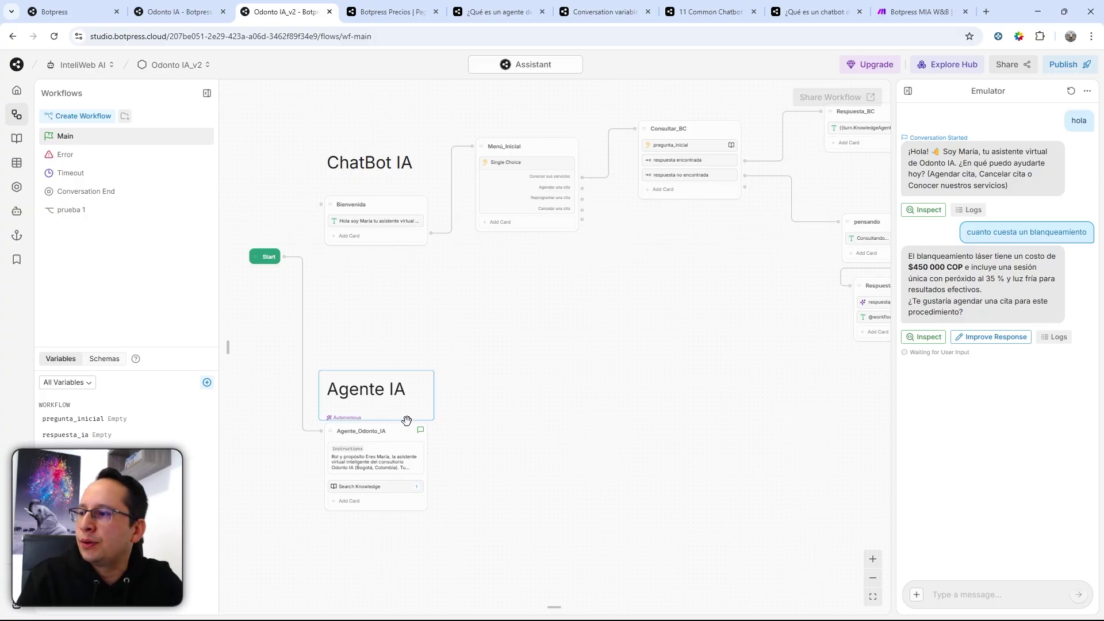
scroll(368, 444, "up", 2)
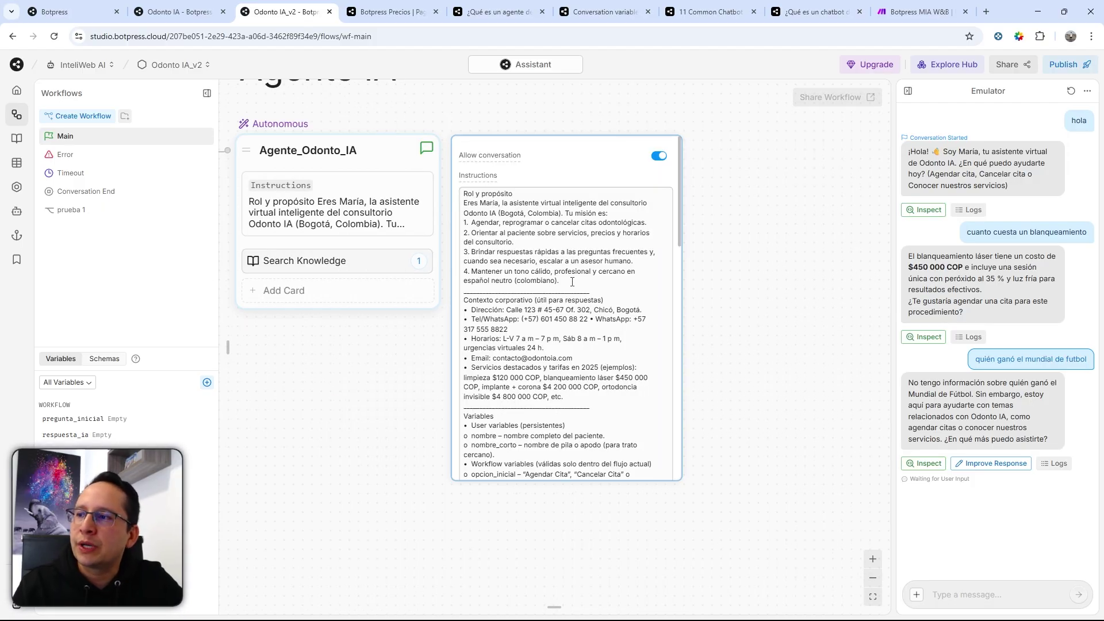
left_click_drag(572, 282, 475, 194)
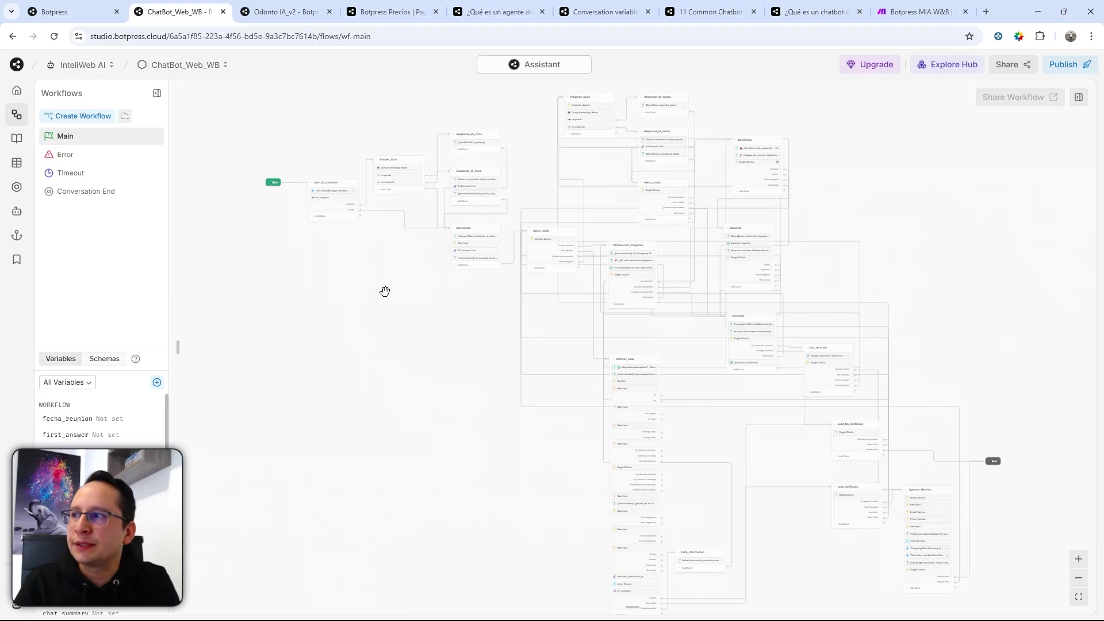
In the ChatBot_Web_WB project, inspect the code that sets the initial message in the Start_AI_transition node.
scroll(404, 328, "up", 2)
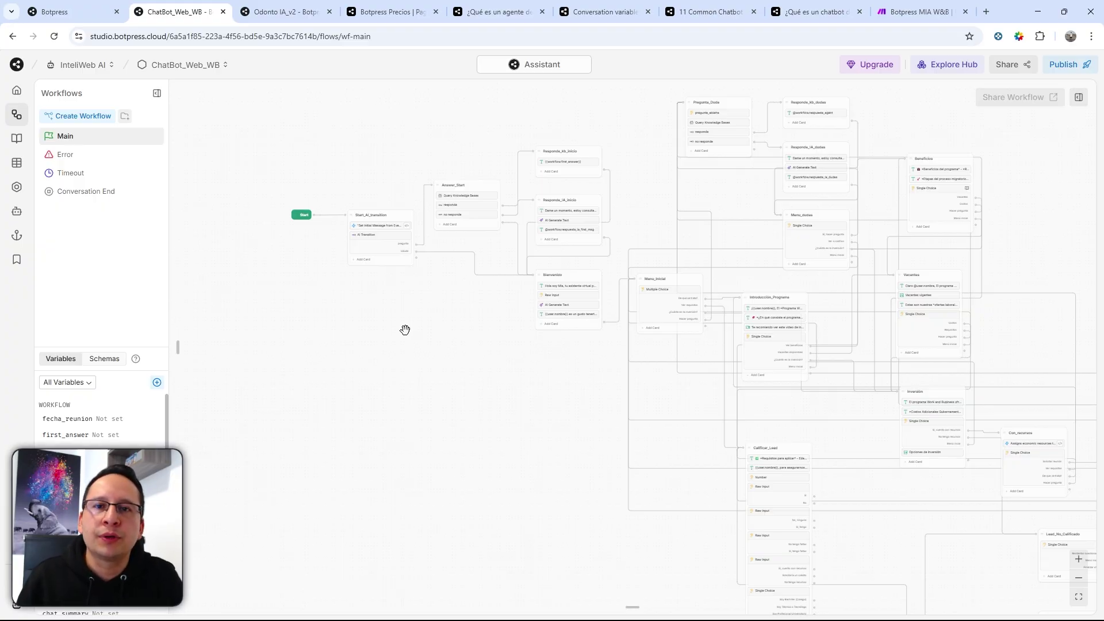
scroll(411, 260, "up", 5)
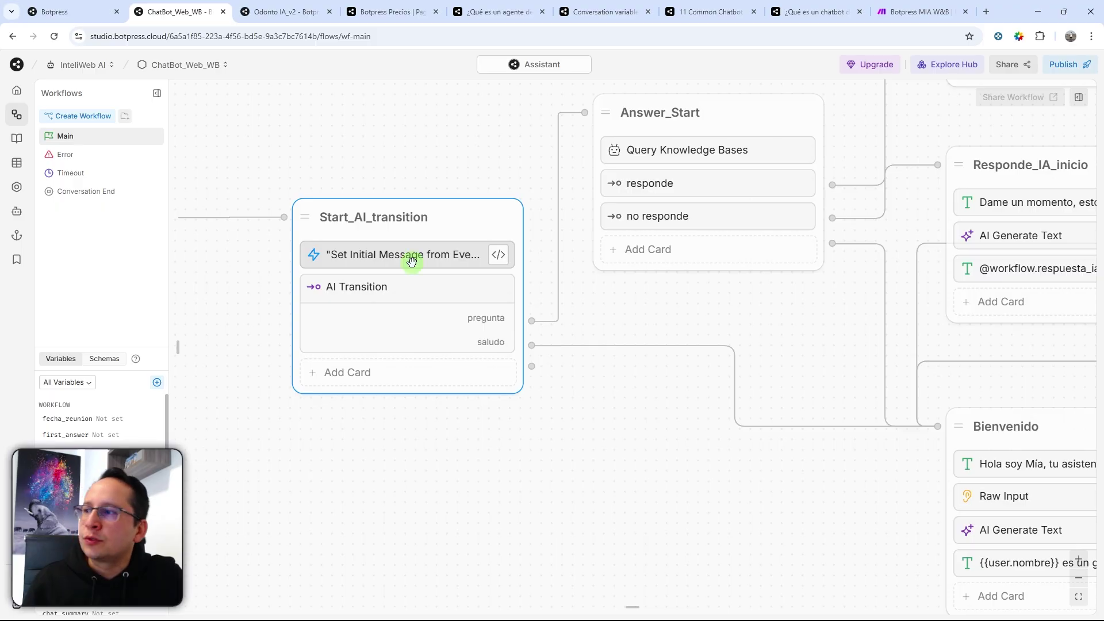
left_click(411, 260)
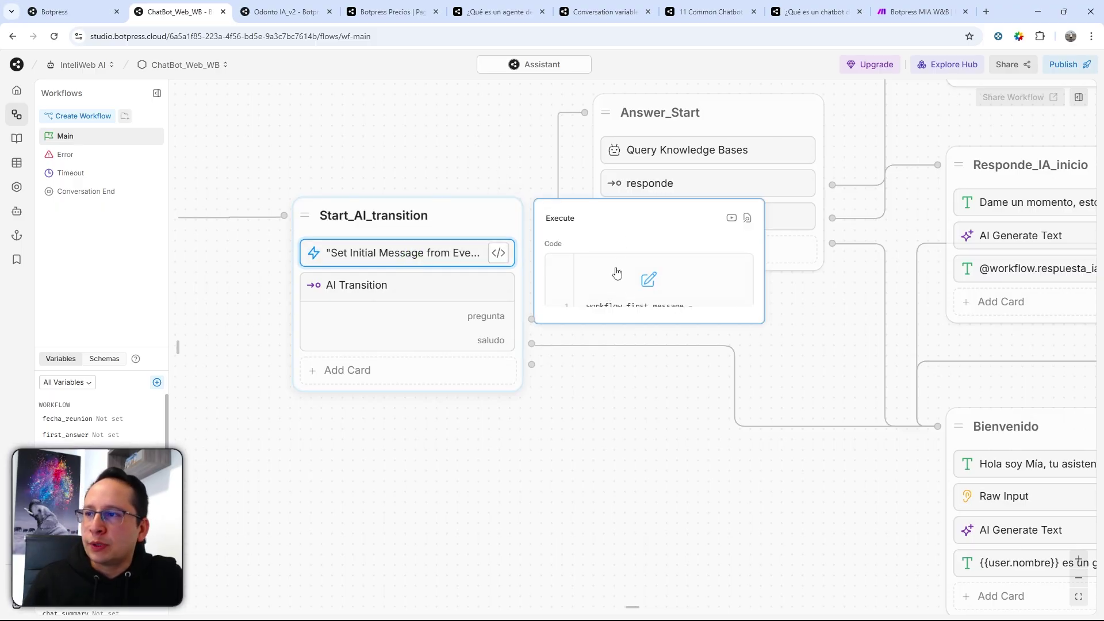
left_click(648, 282)
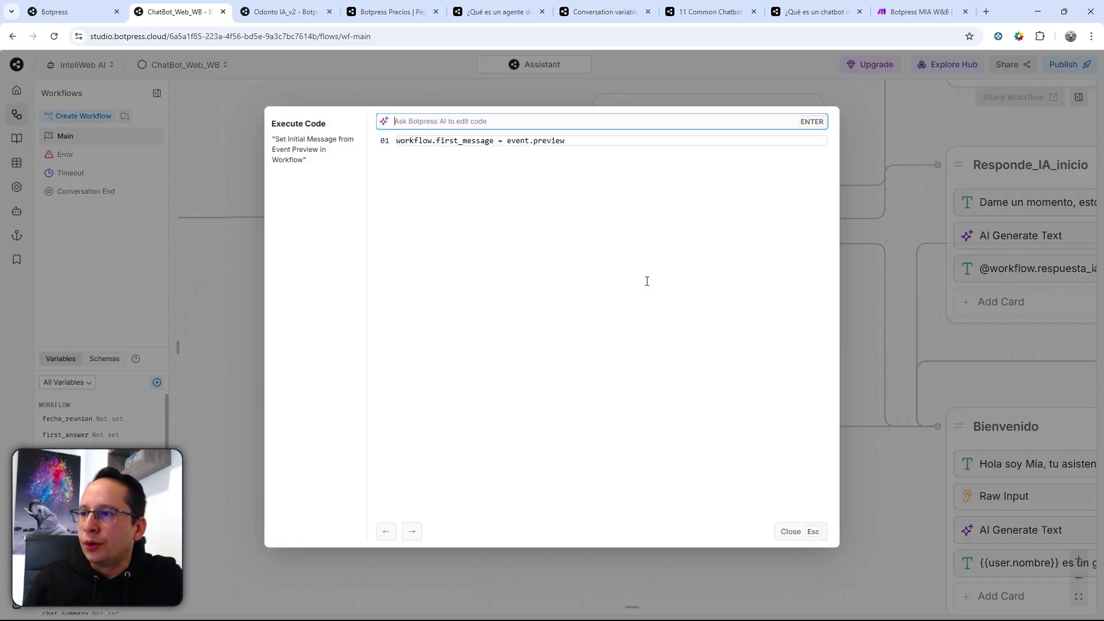
left_click_drag(566, 140, 405, 140)
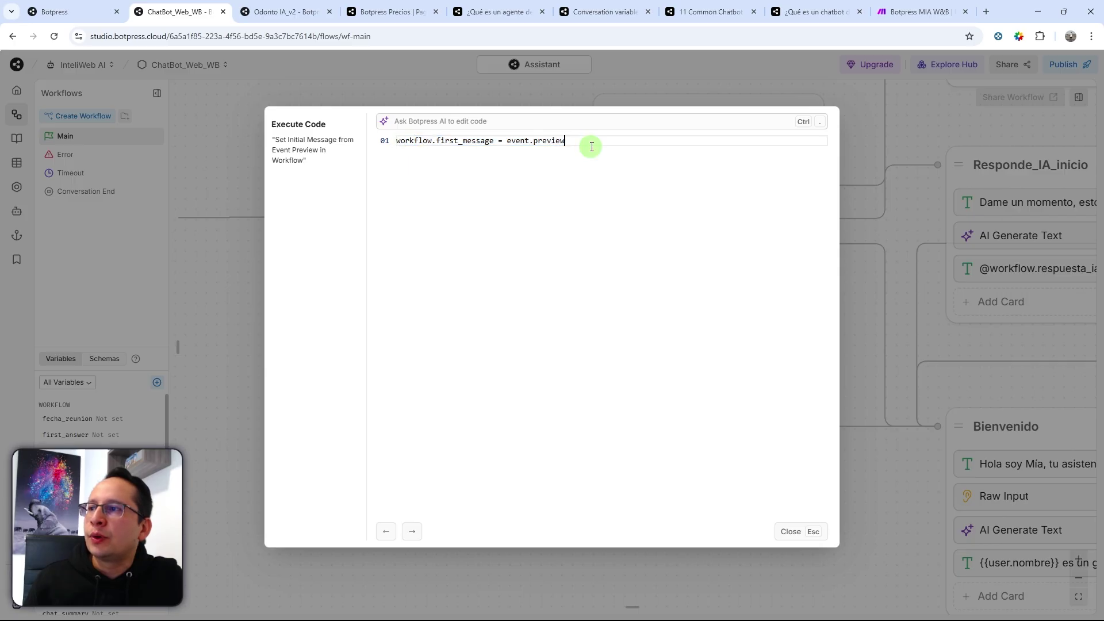
left_click_drag(591, 140, 510, 142)
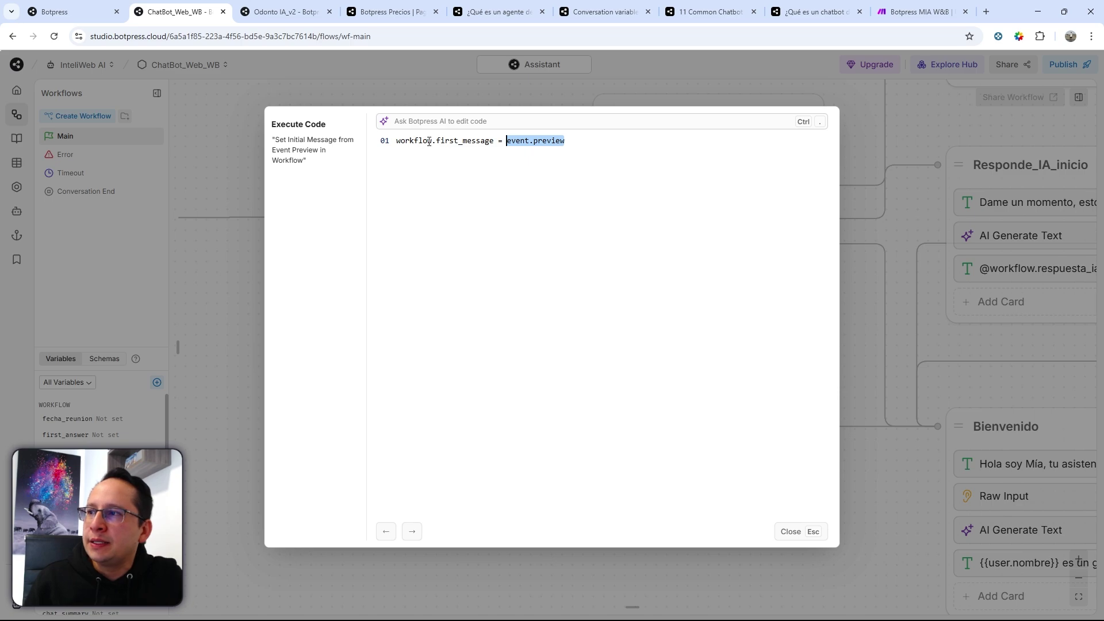
key("Escape")
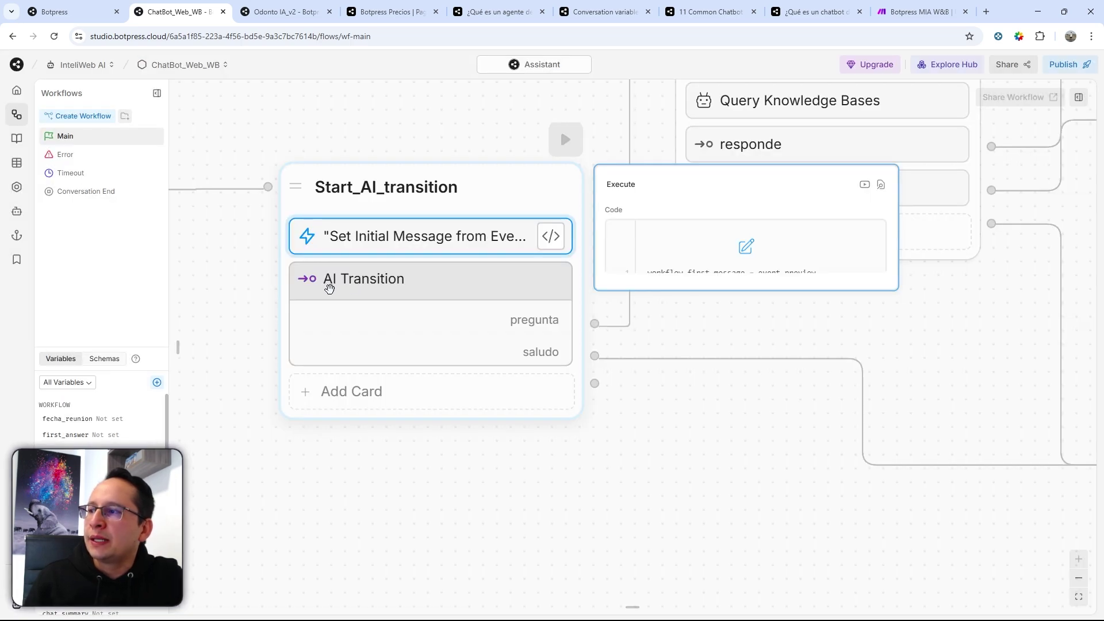
Trace the pregunta and saludo routes from Start_AI_transition through Answer_Start to the response and Bienvenido nodes.
scroll(535, 328, "down", 2)
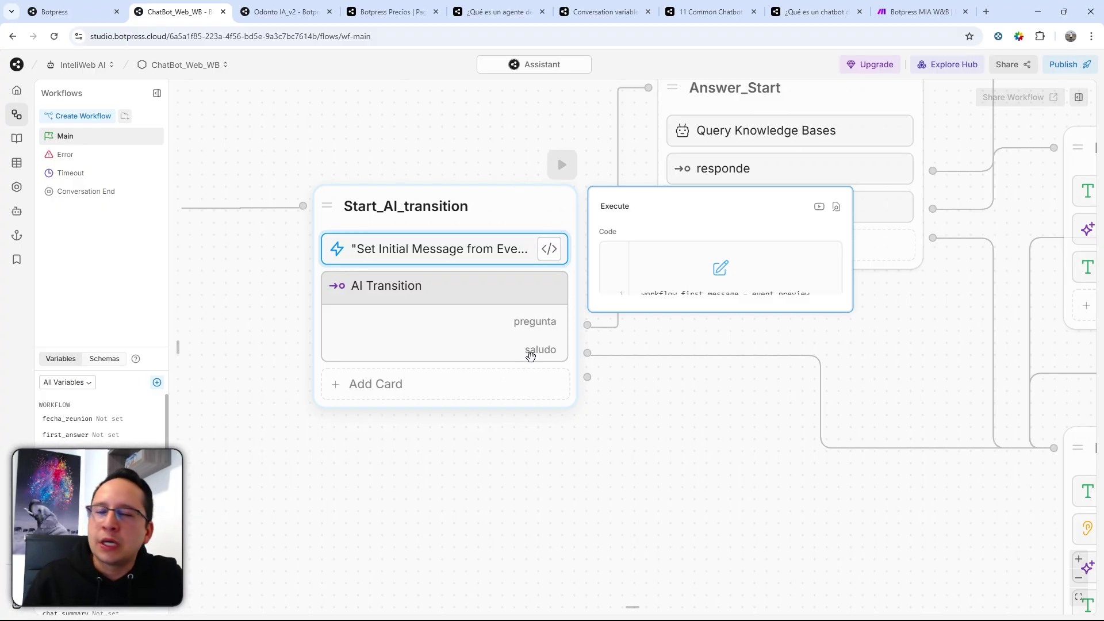
scroll(530, 355, "down", 2)
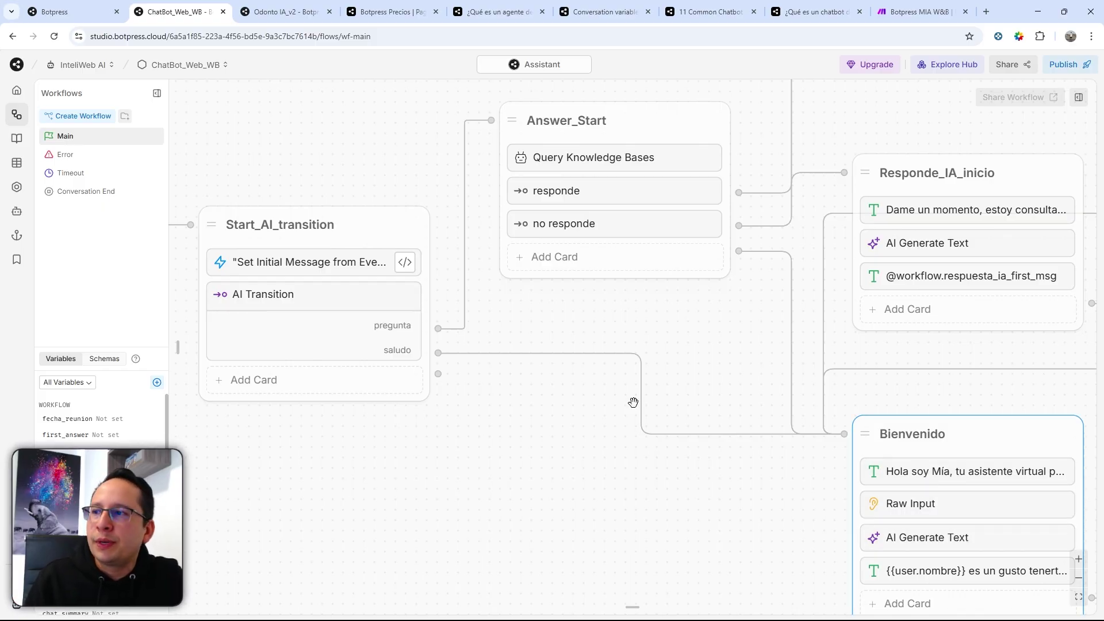
scroll(633, 402, "up", 2)
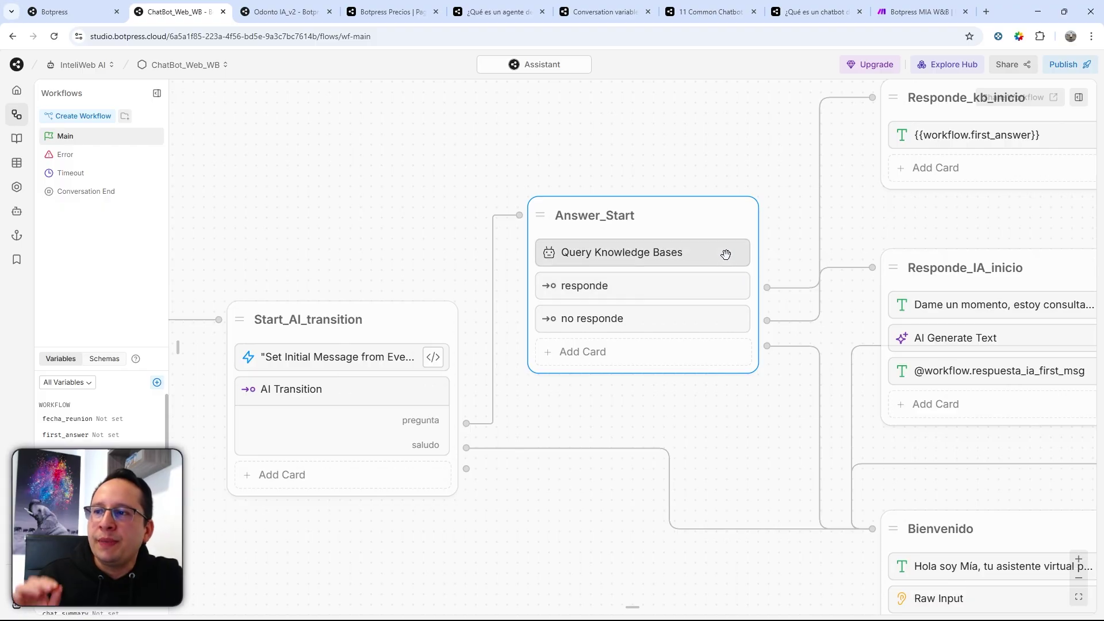
scroll(727, 249, "down", 1)
left_click_drag(757, 224, 531, 261)
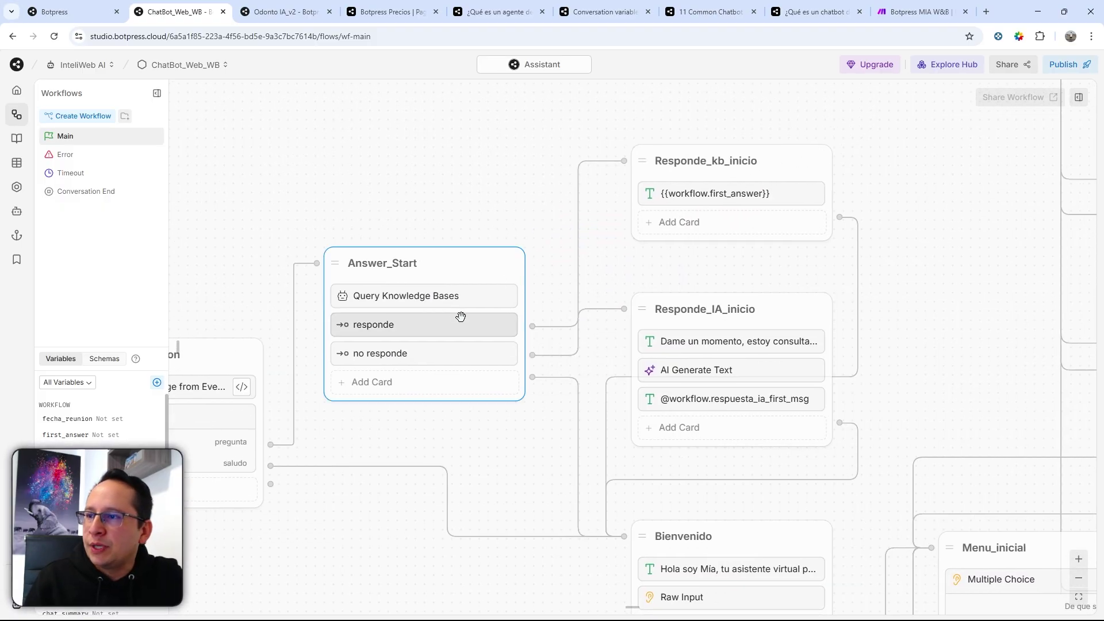
Examine the Calificar_Lead node from its qualification questions down to its resultado_calificacion_ai card.
scroll(681, 310, "up", 1)
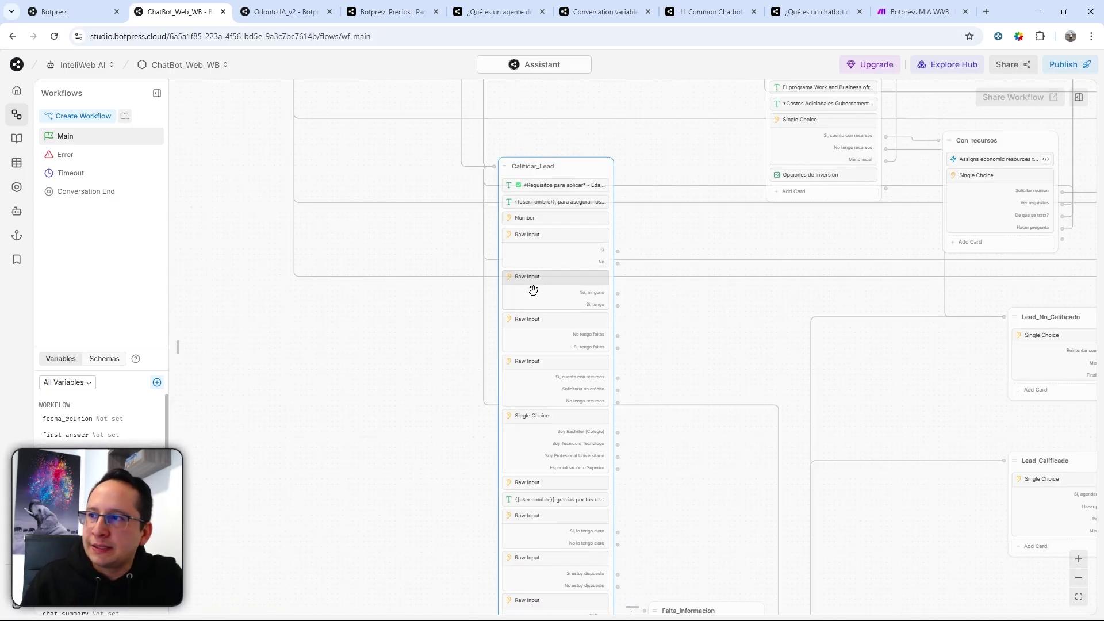
scroll(530, 289, "up", 5)
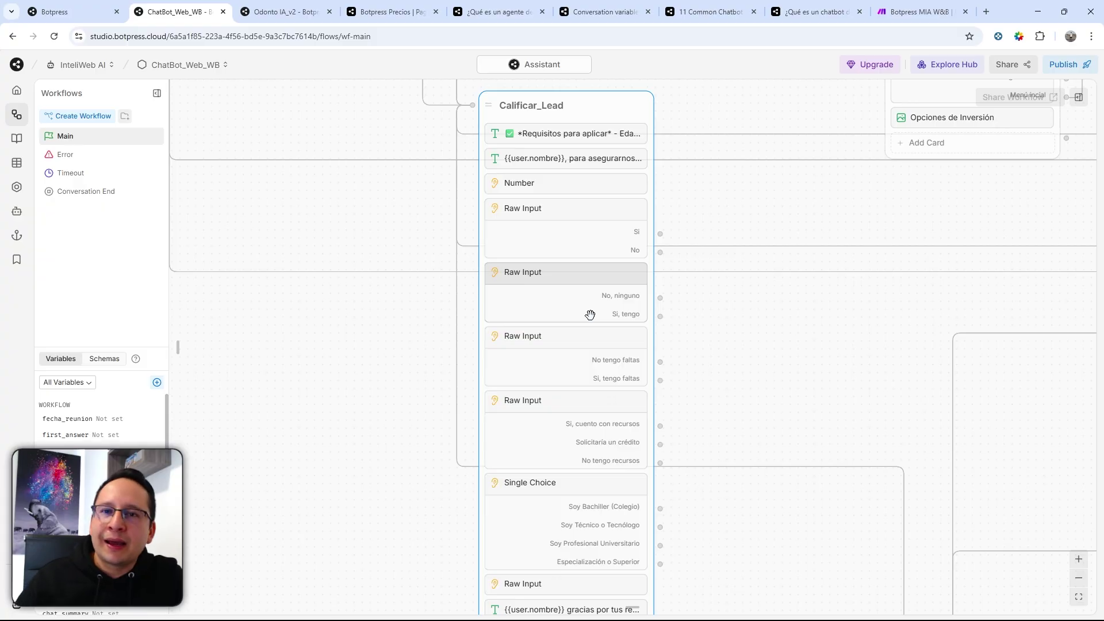
scroll(717, 333, "down", 1)
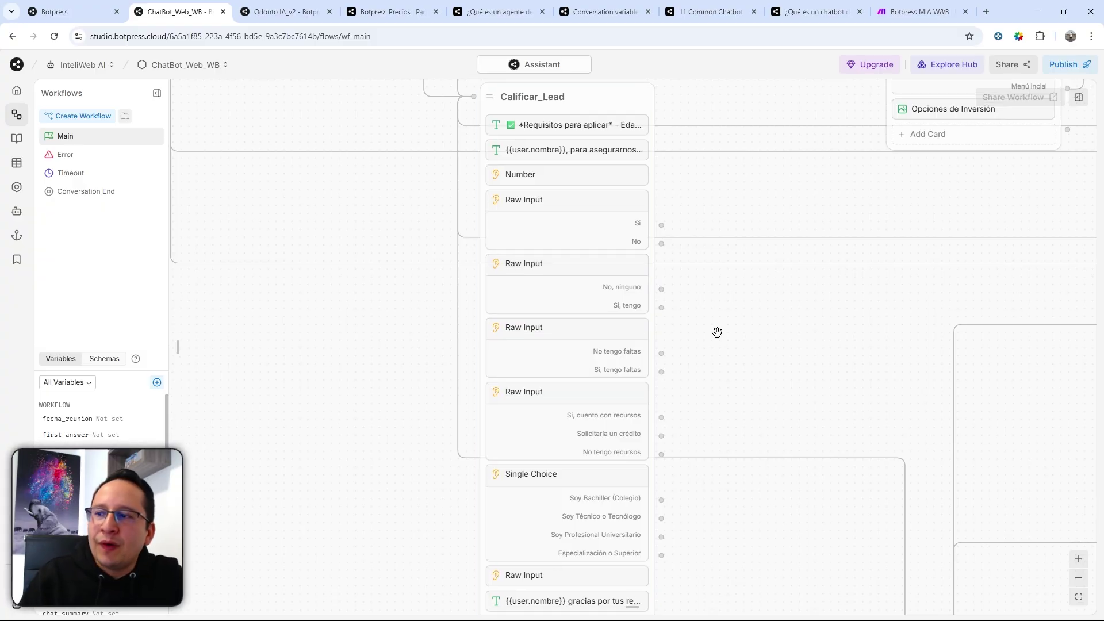
left_click_drag(717, 348, 732, 315)
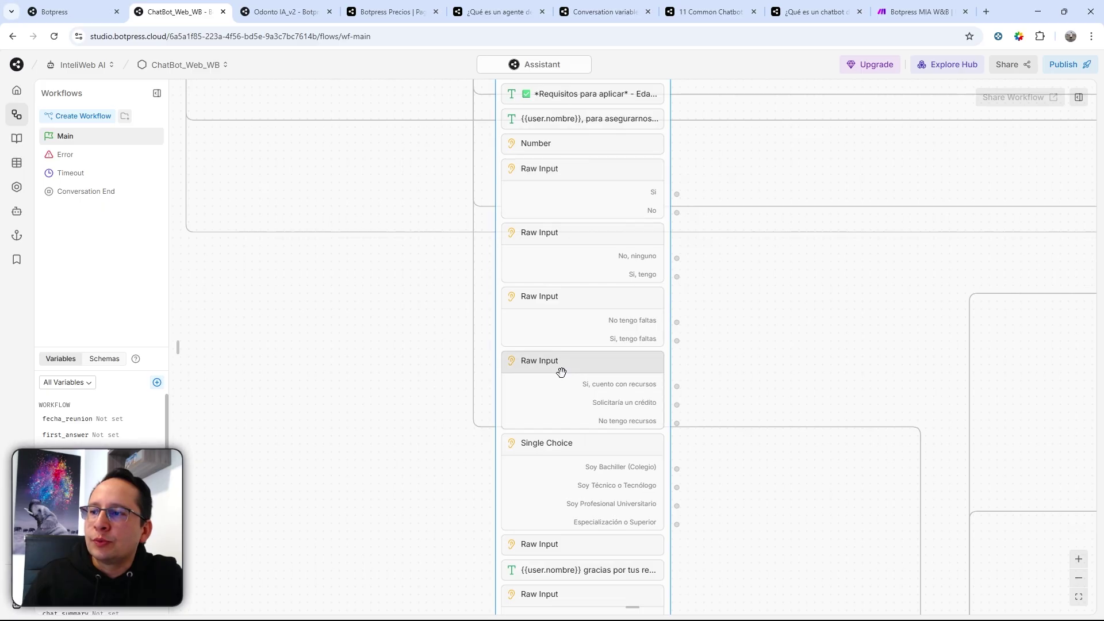
left_click_drag(751, 386, 744, 239)
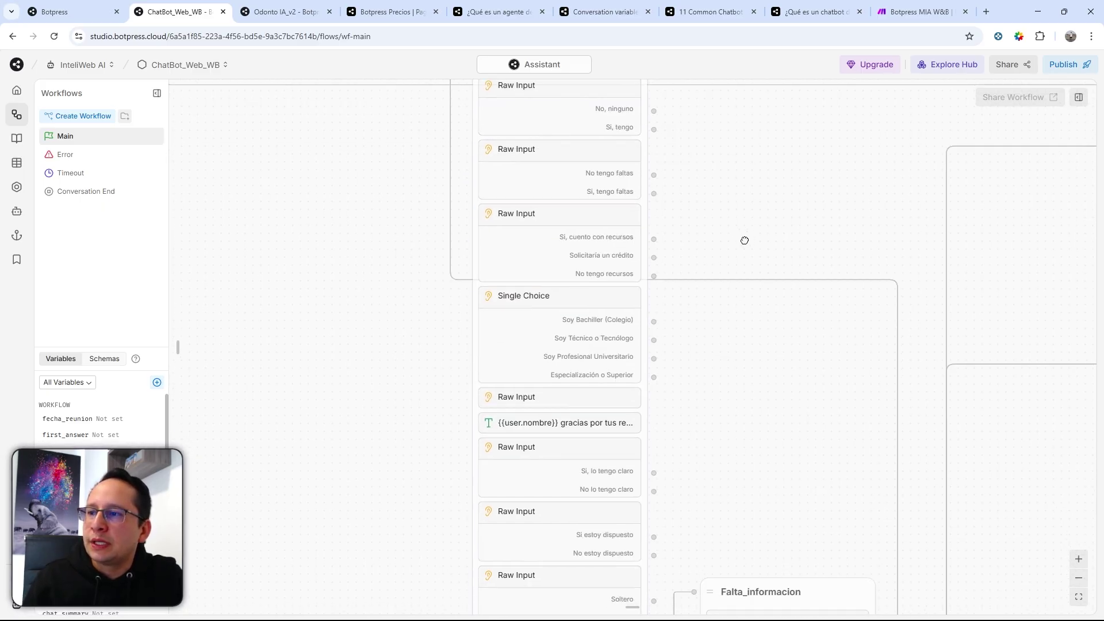
scroll(656, 286, "up", 4)
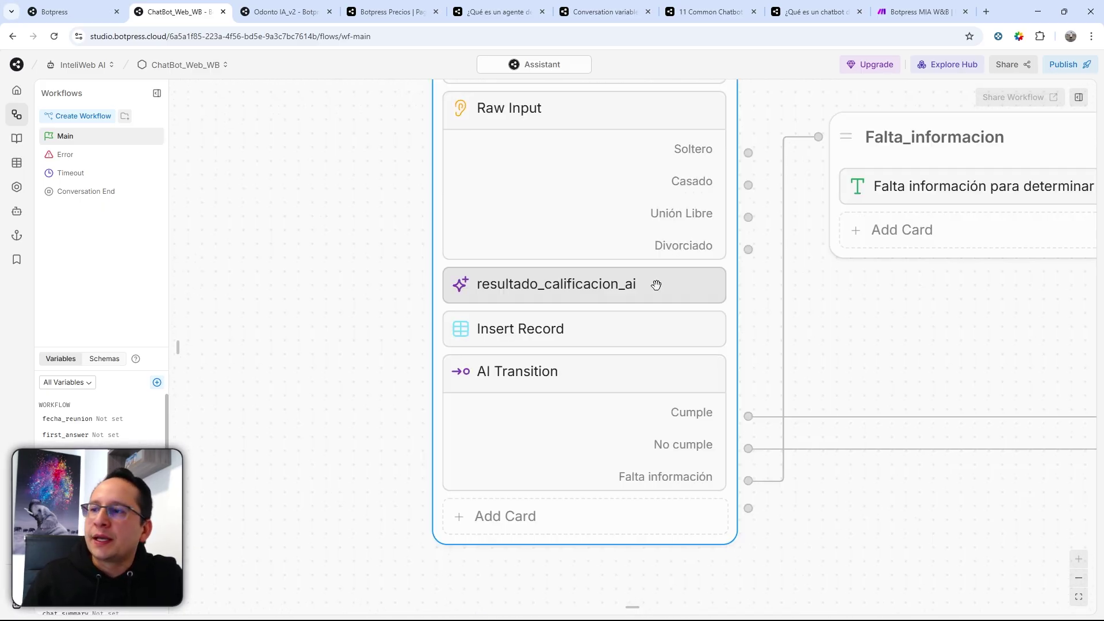
left_click(614, 286)
left_click(433, 281)
scroll(399, 299, "down", 2)
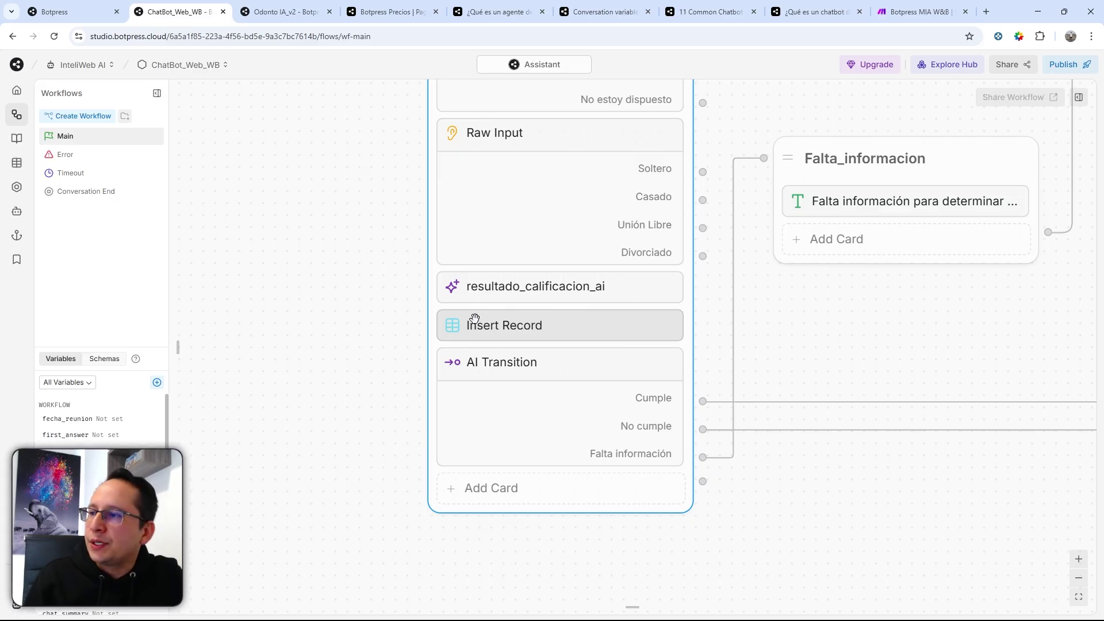
Find the Insert Record card type in the card library and review the table options and field mappings of Calificar_Lead's Insert Record card.
left_click(178, 347)
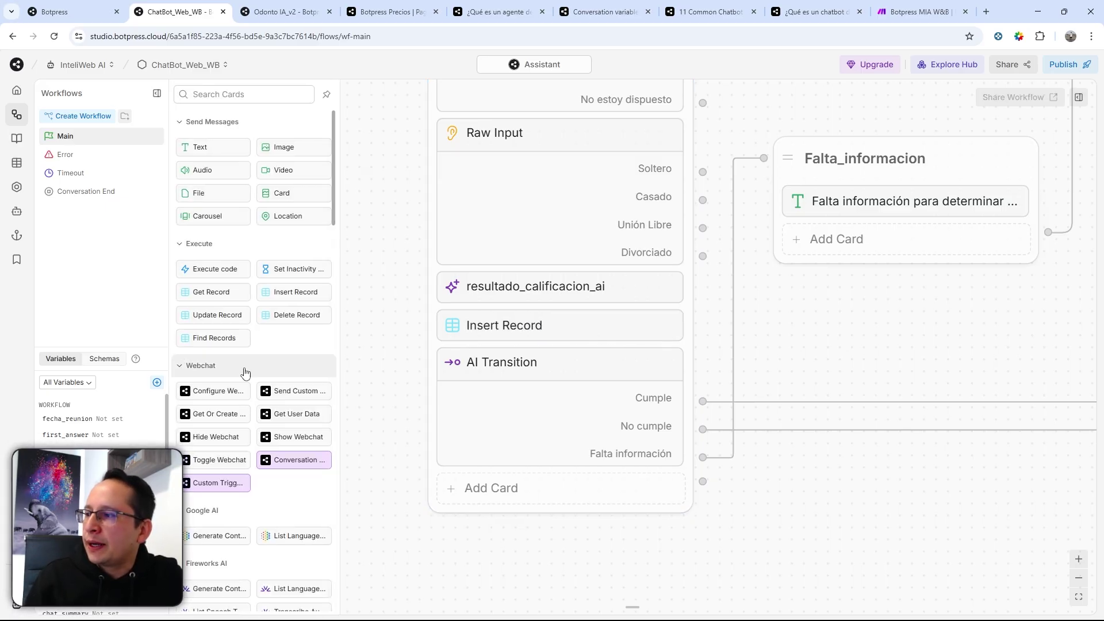
mouse_move(274, 291)
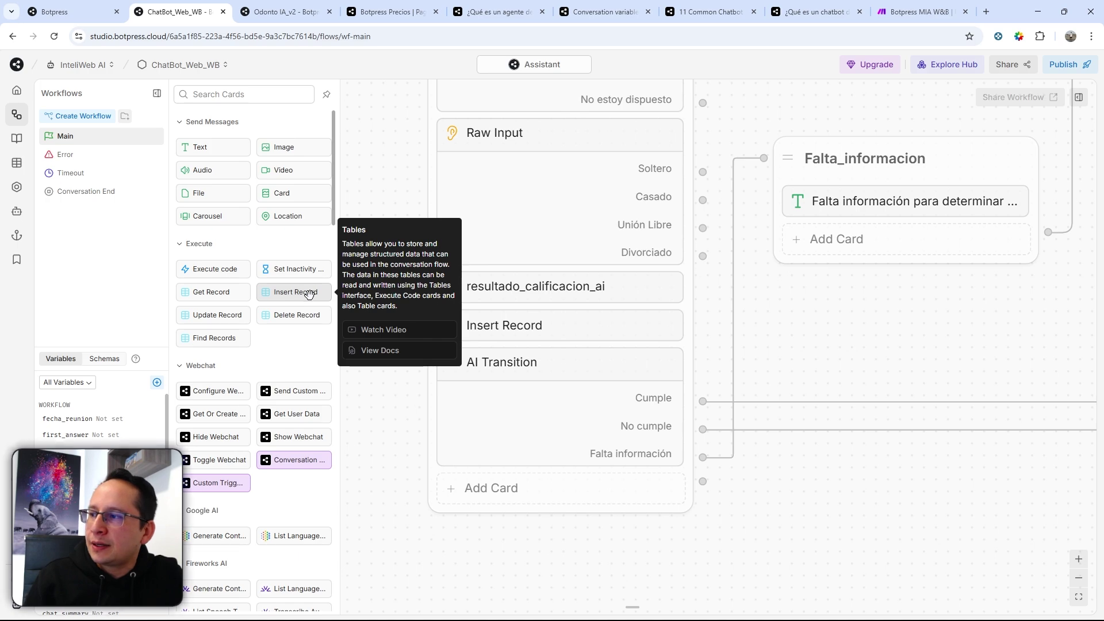
left_click(626, 322)
left_click(742, 223)
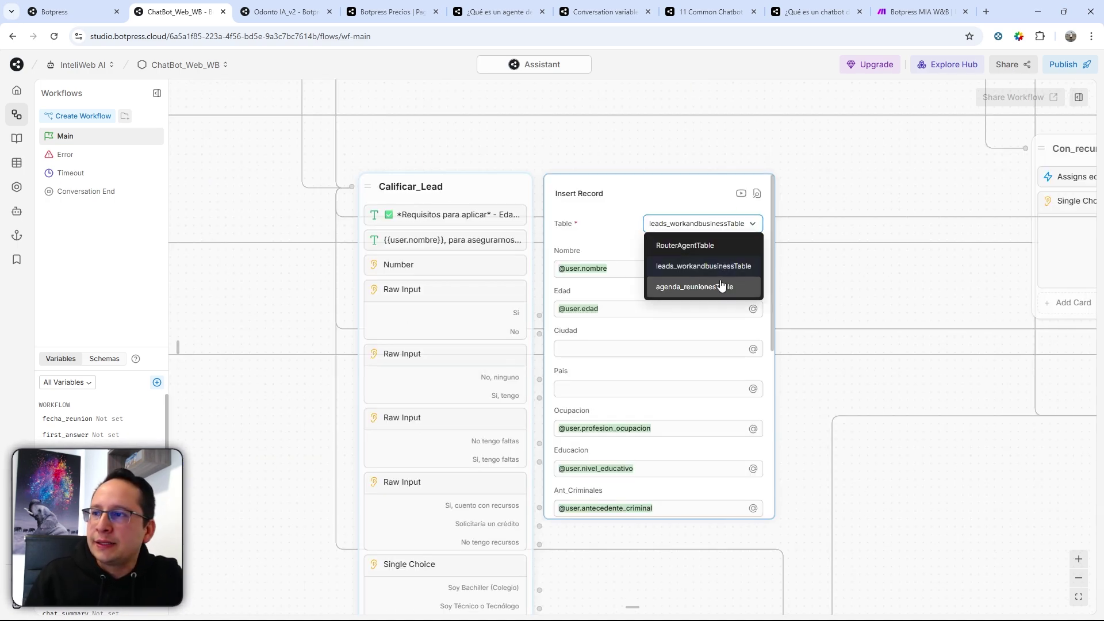
left_click(629, 268)
left_click(638, 306)
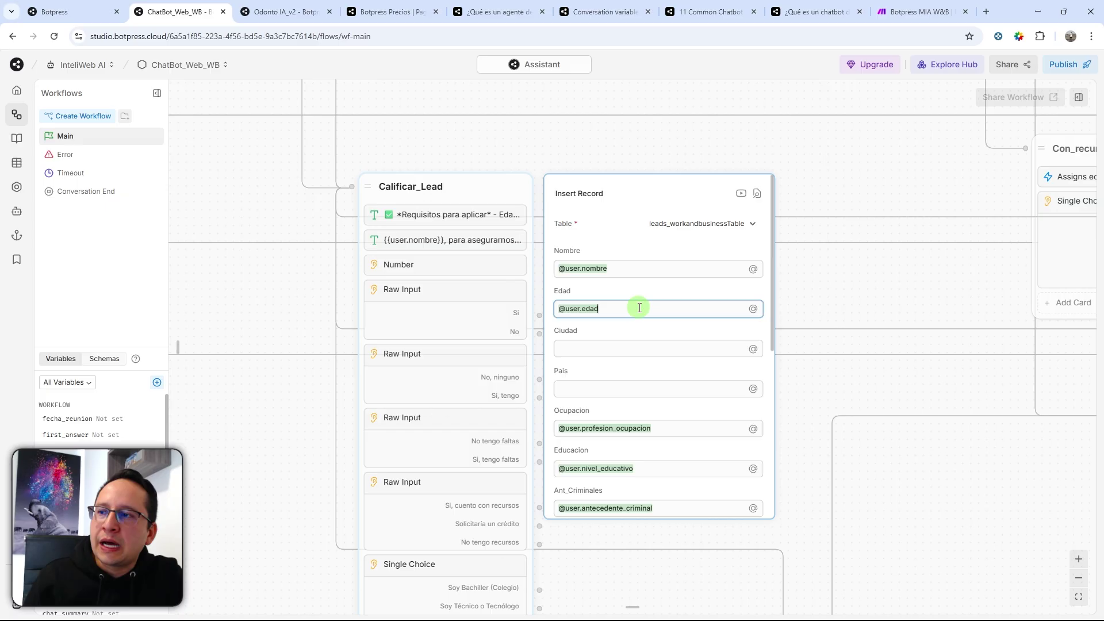
left_click(648, 269)
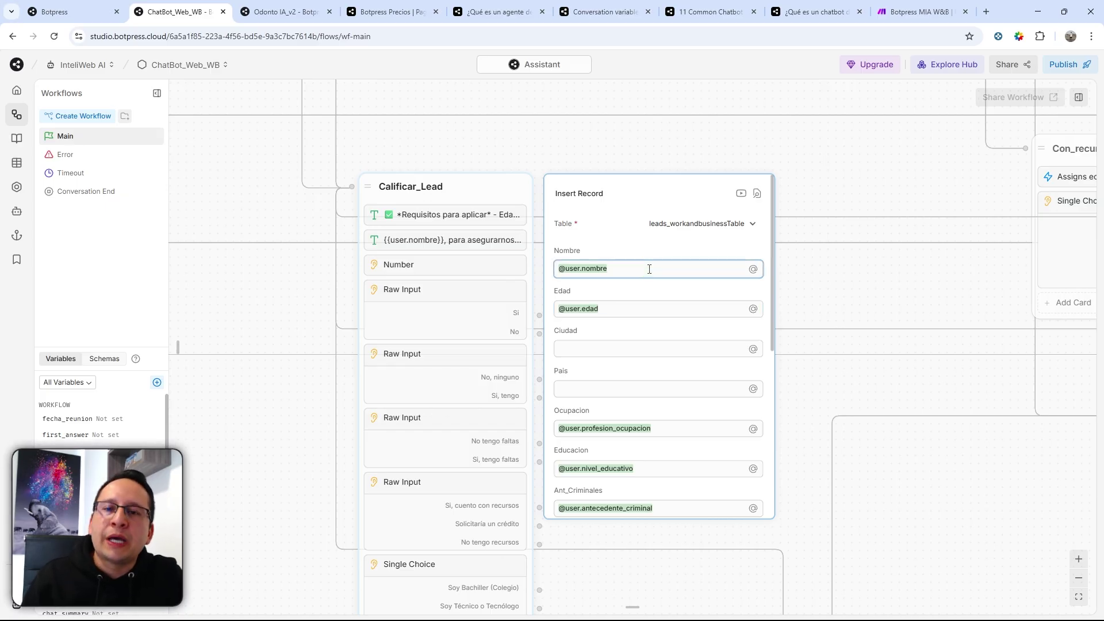
left_click(846, 274)
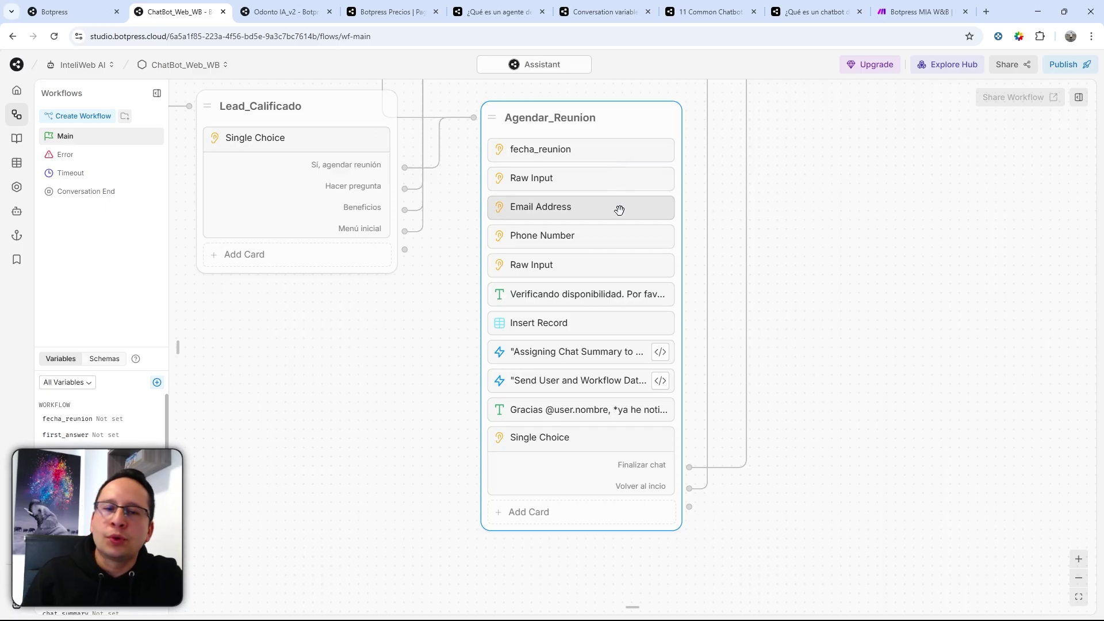
Inspect the table options and field mappings of the Insert Record card in the Agendar_Reunion node.
scroll(575, 241, "up", 2)
left_click(540, 279)
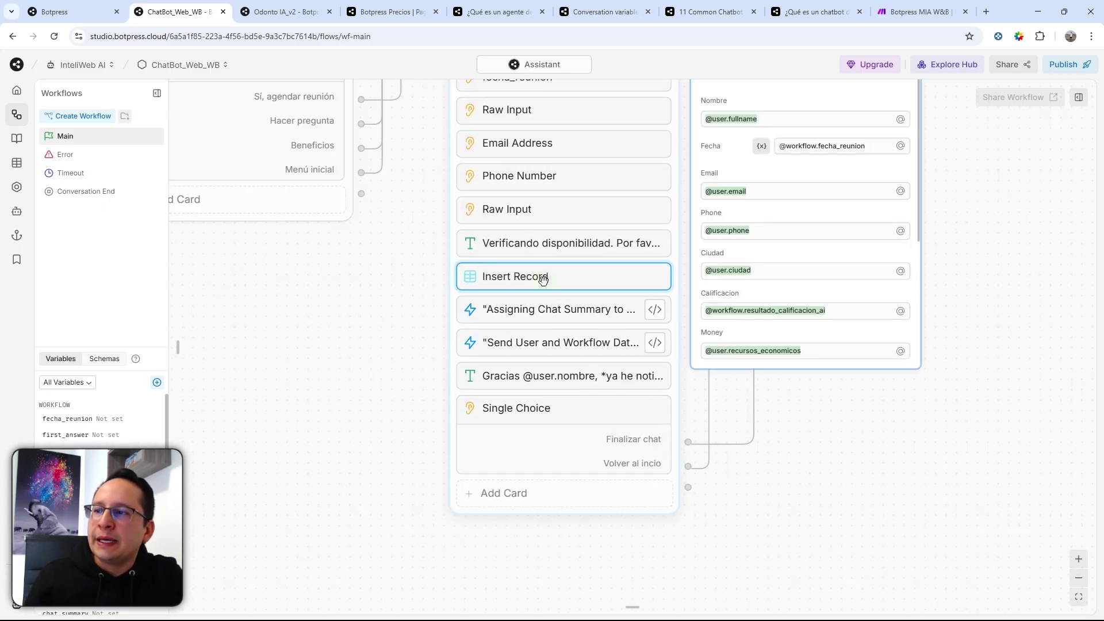
left_click_drag(955, 157, 934, 280)
left_click(875, 196)
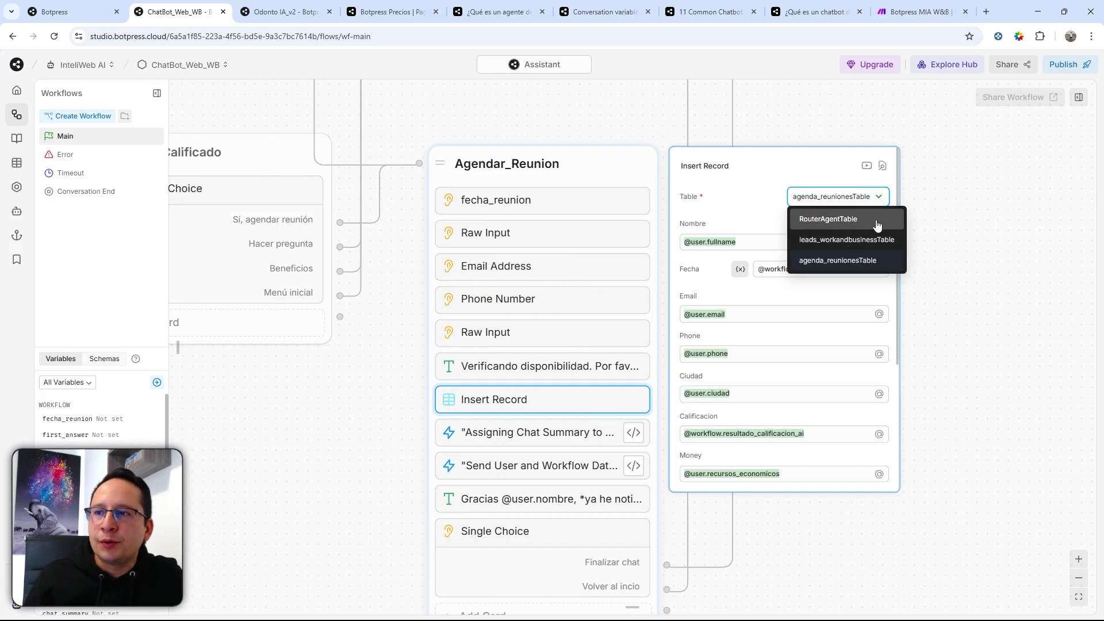
left_click(941, 229)
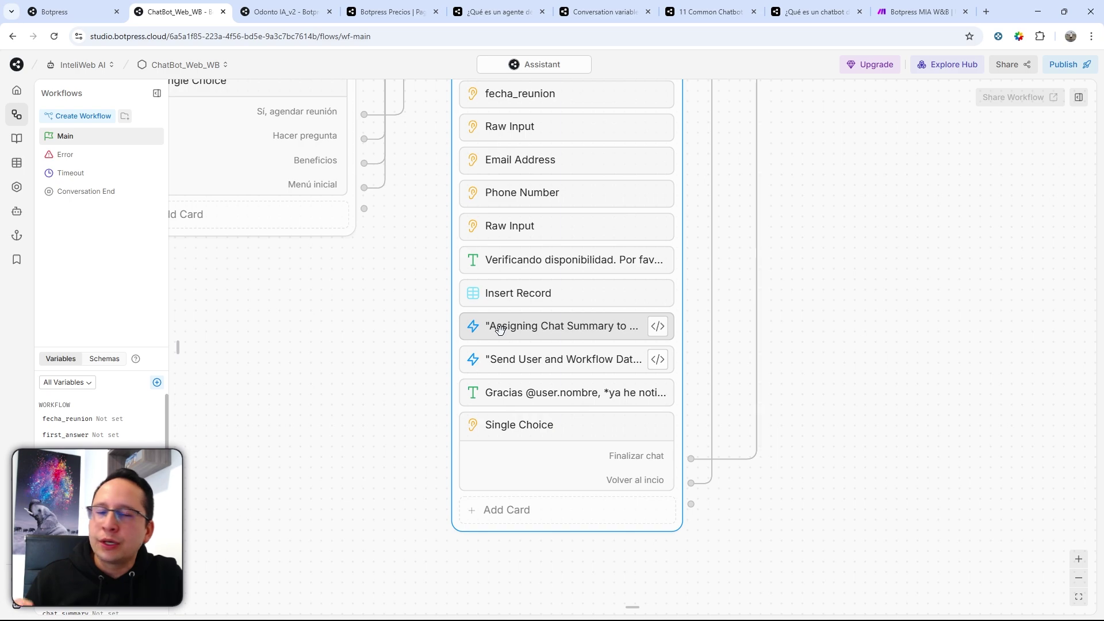
Review the code that assigns the conversation's SummaryAgent summary to user.chat_summary in the "Assigning Chat Summary to User" card.
left_click(506, 329)
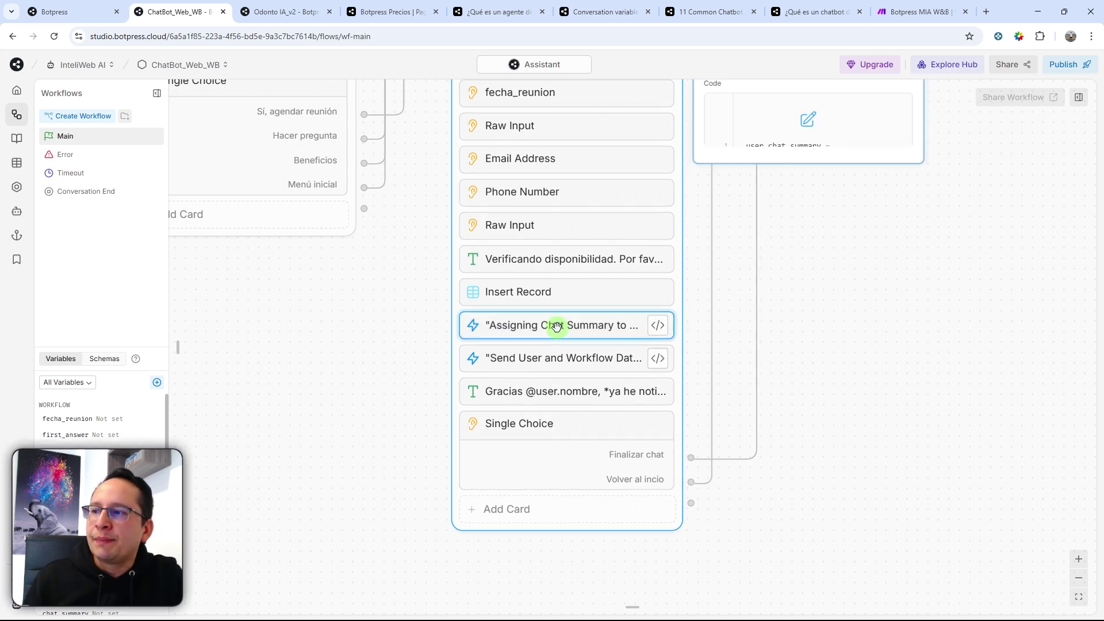
left_click(808, 120)
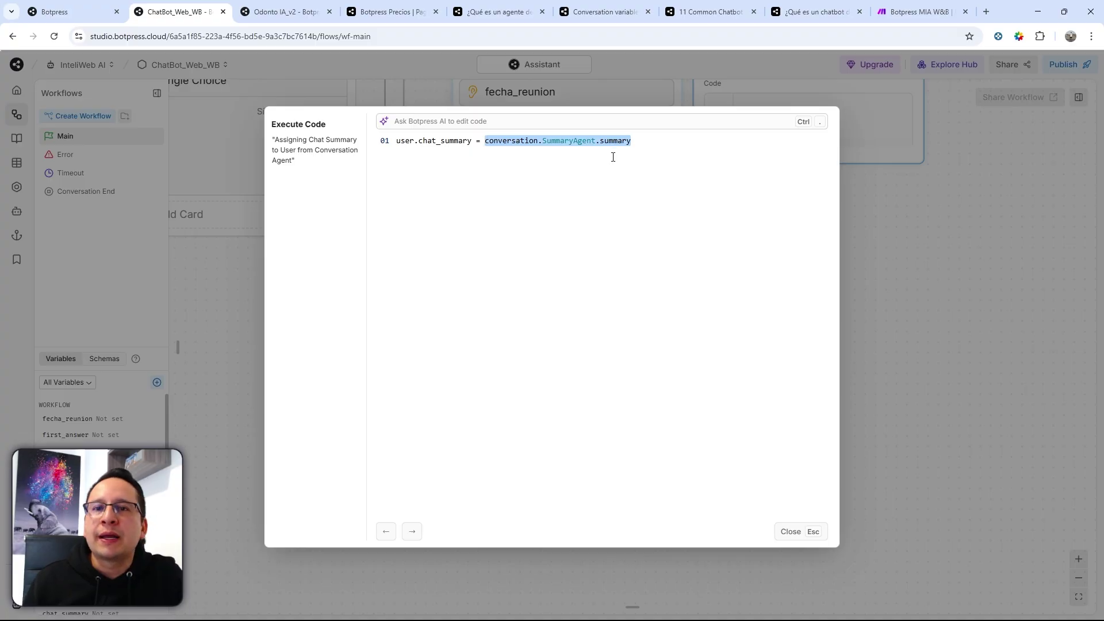
double_click(419, 143)
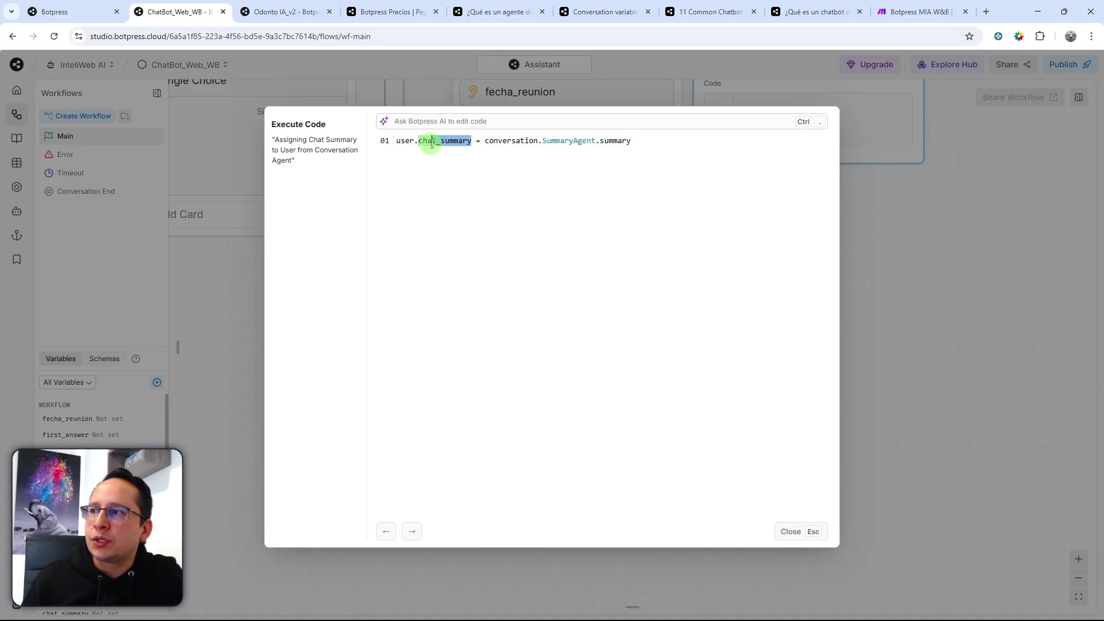
key("Escape")
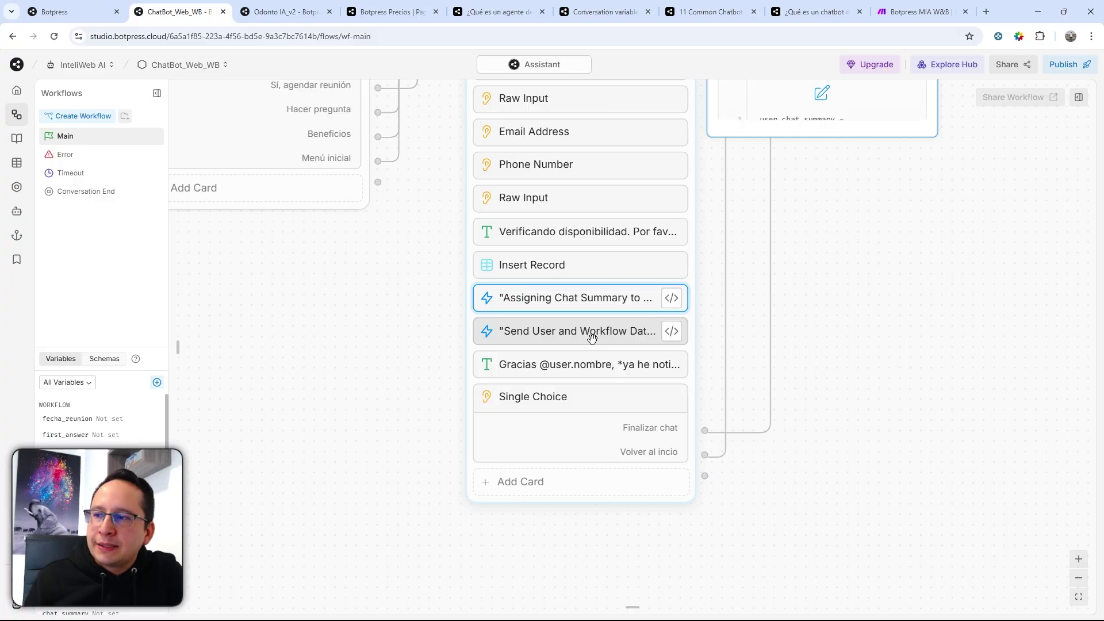
Examine the webhook URL and the workflow and user data sent by the code of the "Send User and Workflow Data to Webhook via Axios" card.
left_click(592, 338)
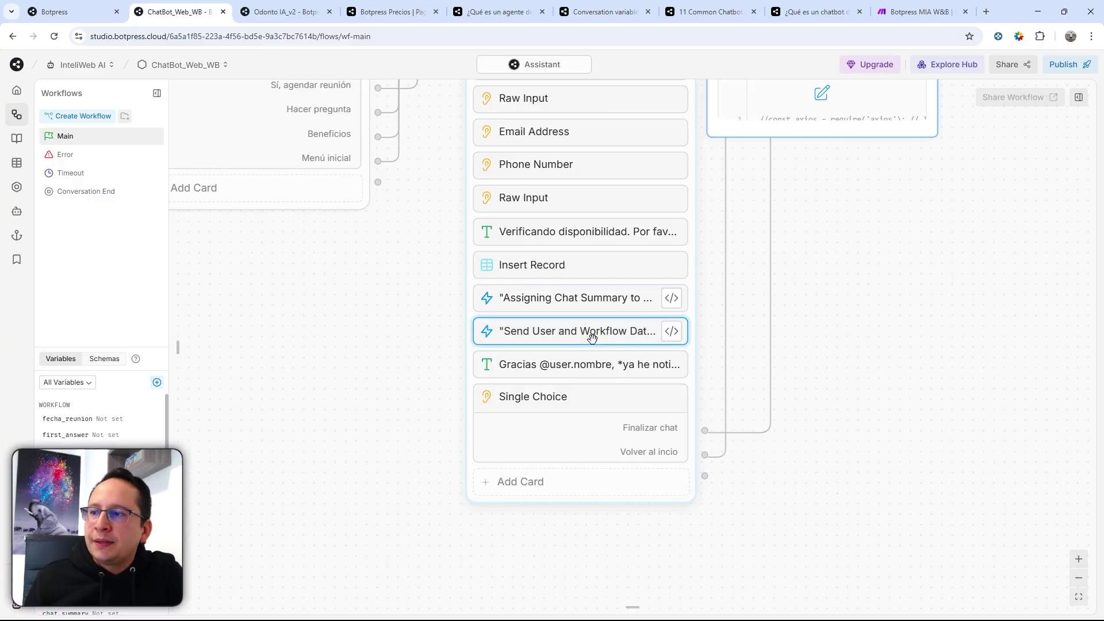
left_click(816, 95)
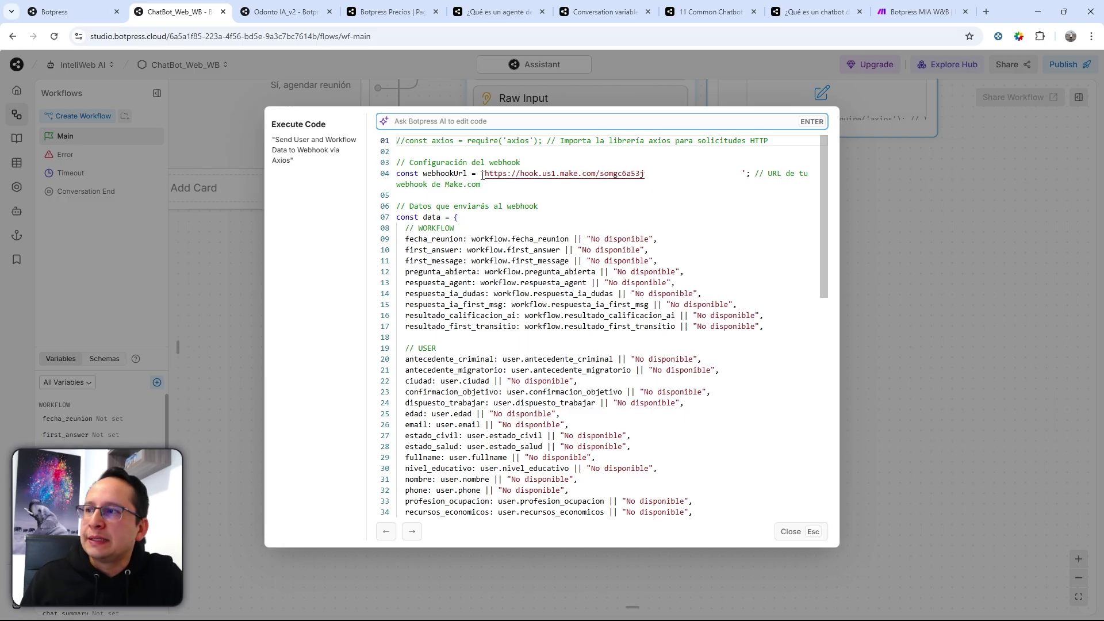
left_click_drag(485, 174, 736, 175)
scroll(479, 212, "down", 1)
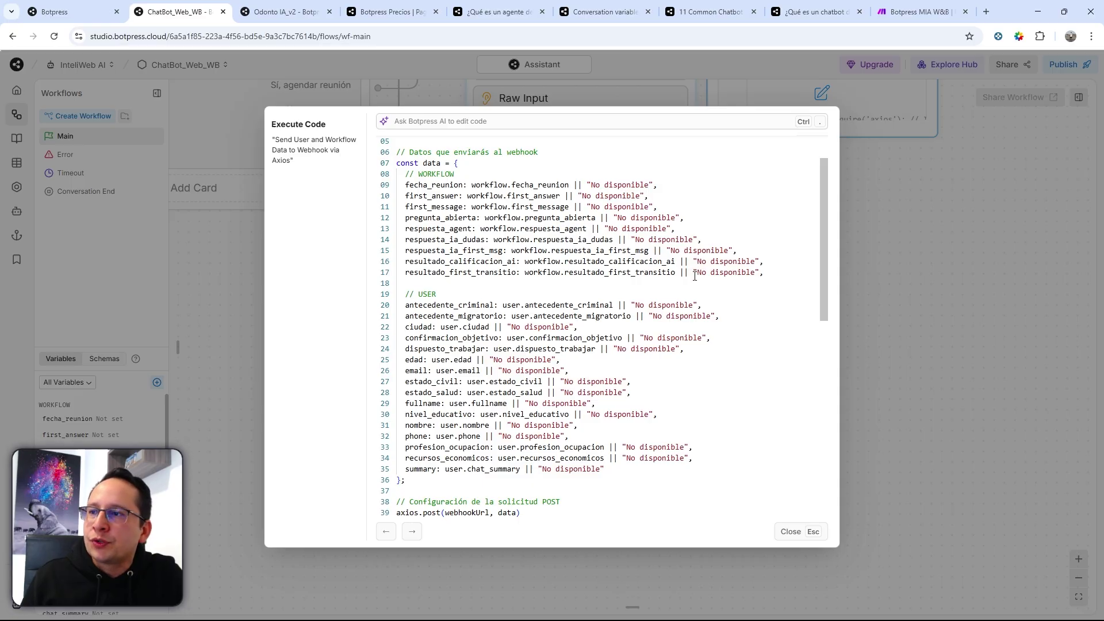
scroll(704, 265, "down", 1)
Switch to the Botpress MIA W&B scenario in Make and inspect the Botpress_WB webhook address in its Webhooks Mía Botpress module.
left_click(922, 11)
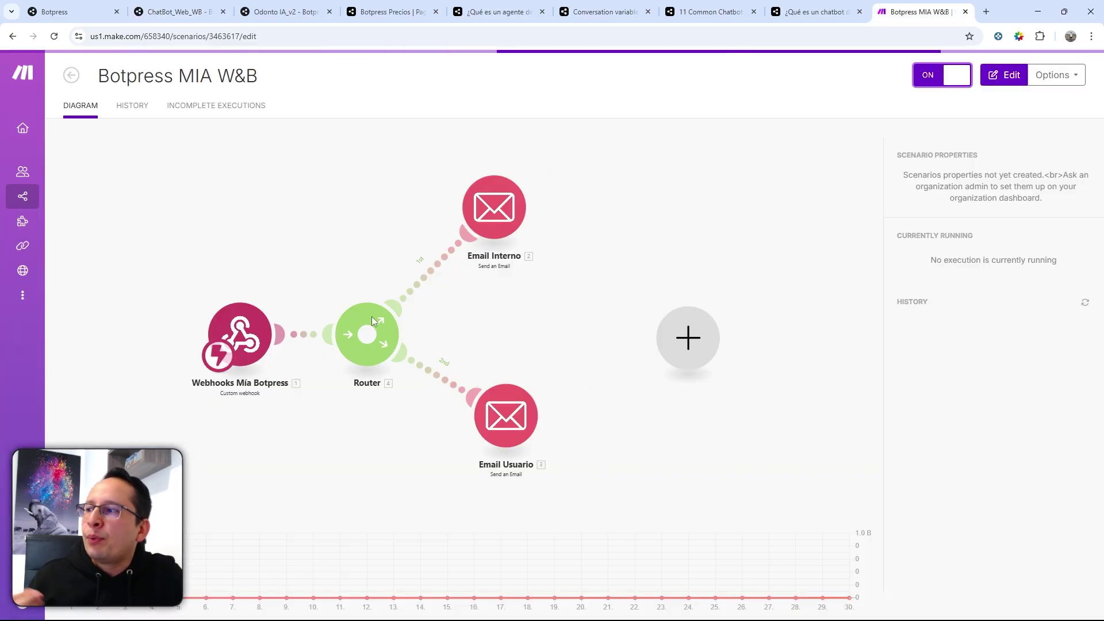
left_click(311, 223)
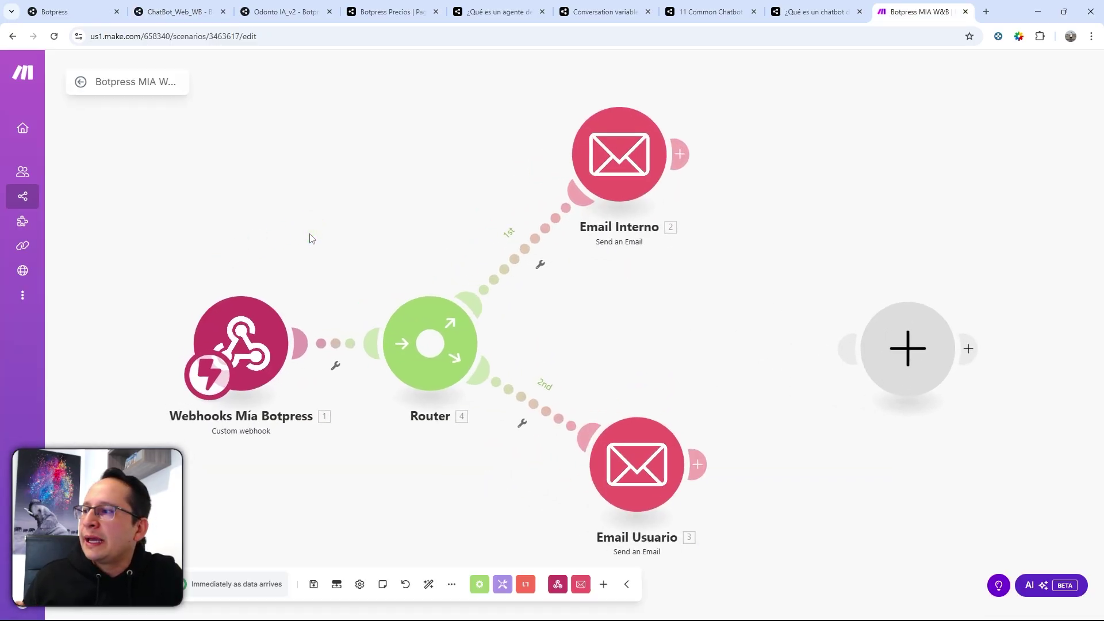
left_click(307, 234)
left_click_drag(328, 243, 480, 211)
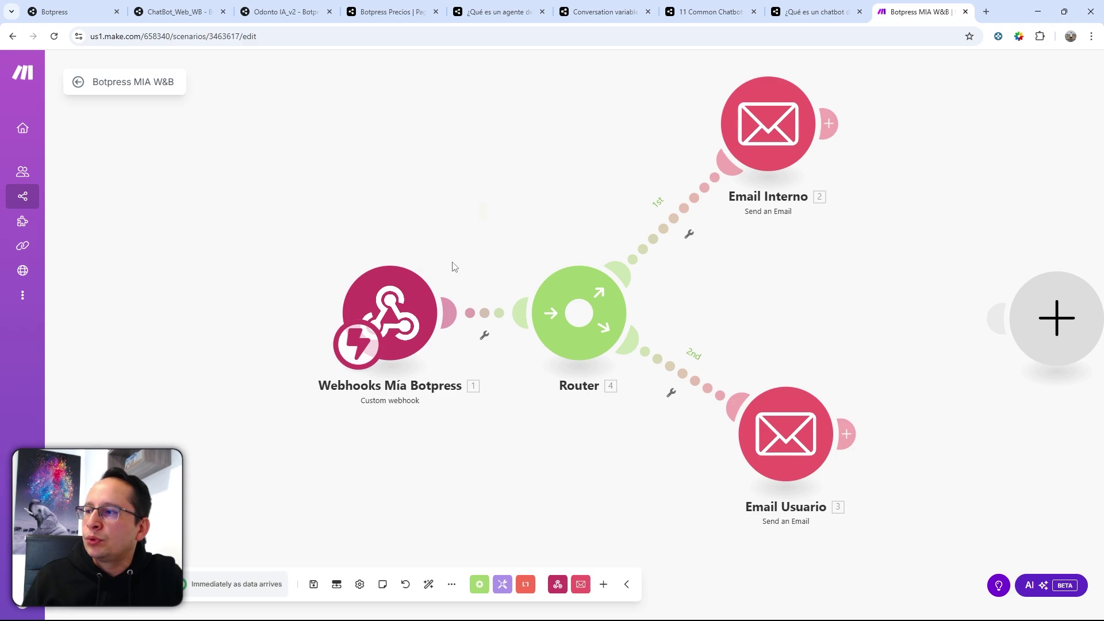
scroll(451, 265, "down", 3)
left_click(420, 285)
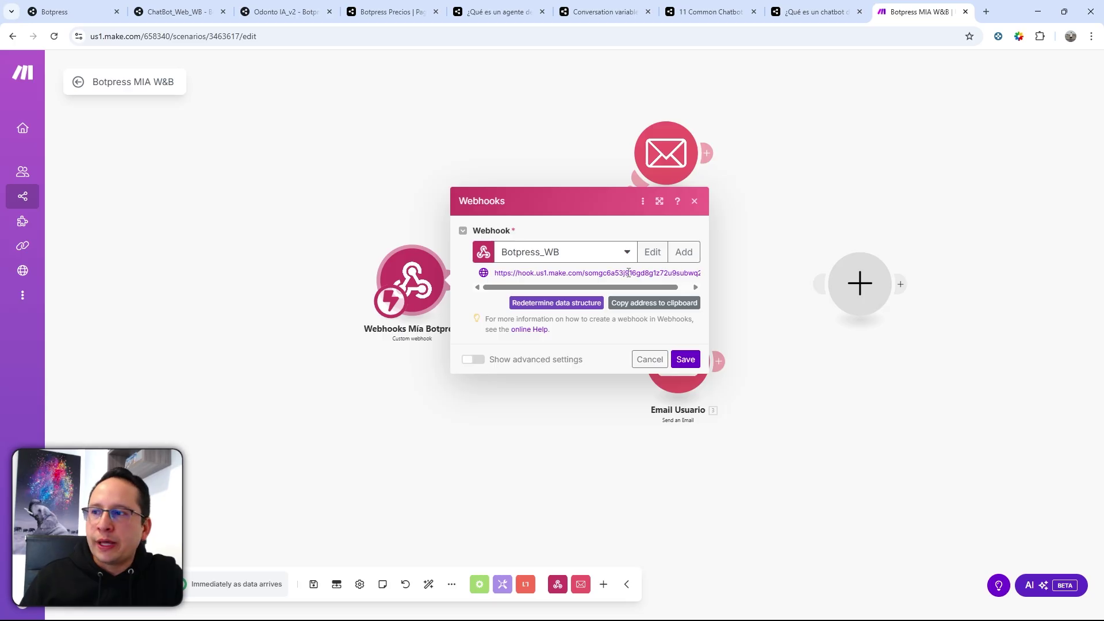
left_click(512, 118)
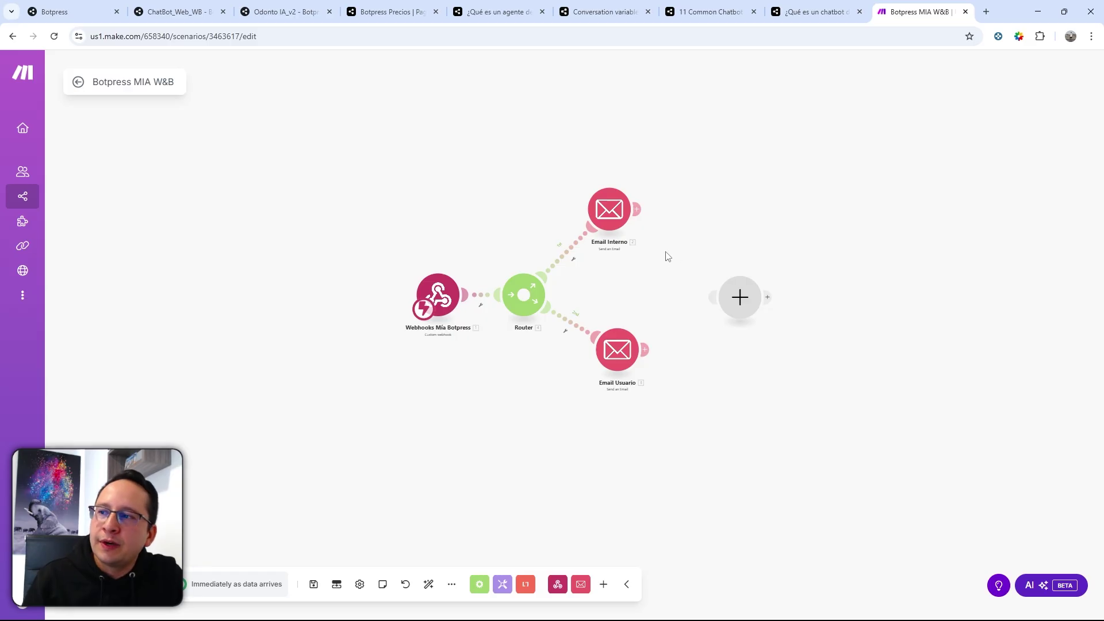
Inspect the HTML content and webhook variables of the Email Interno module, then look over the Email Usuario branch.
scroll(667, 256, "up", 3)
left_click(581, 189)
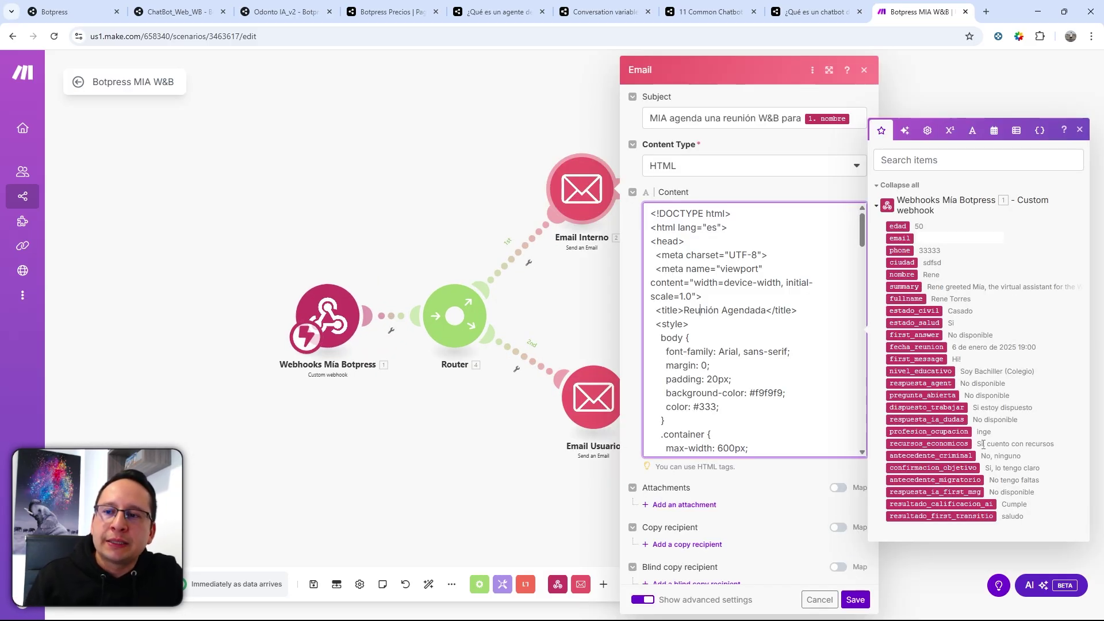
key("Escape")
scroll(571, 222, "up", 1)
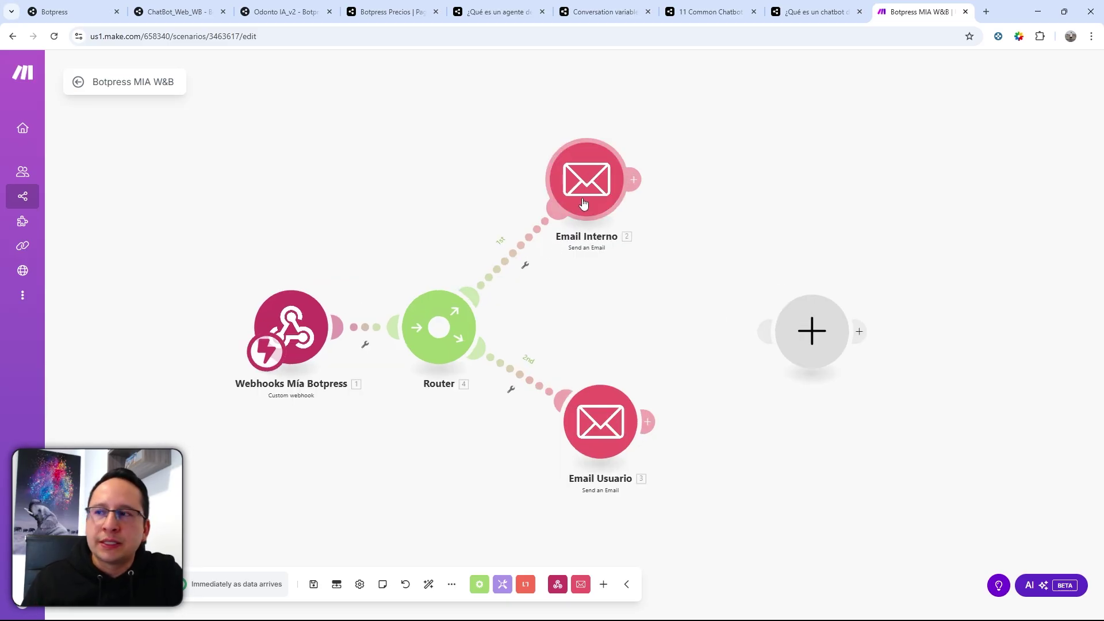
left_click_drag(584, 203, 724, 178)
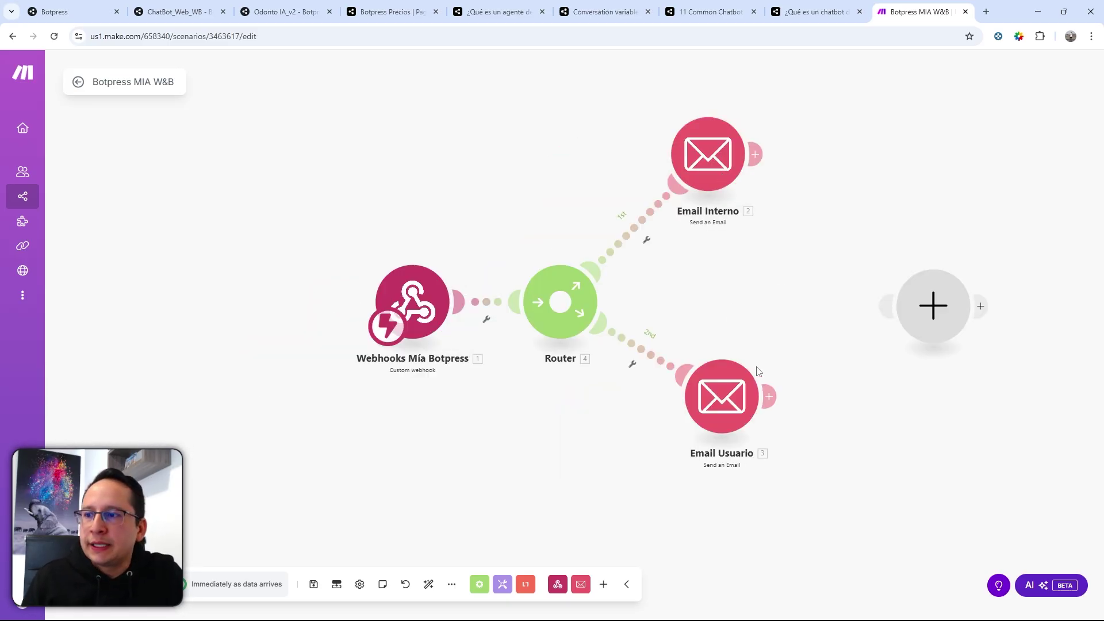
scroll(747, 355, "up", 1)
scroll(767, 358, "up", 3)
scroll(766, 358, "down", 2)
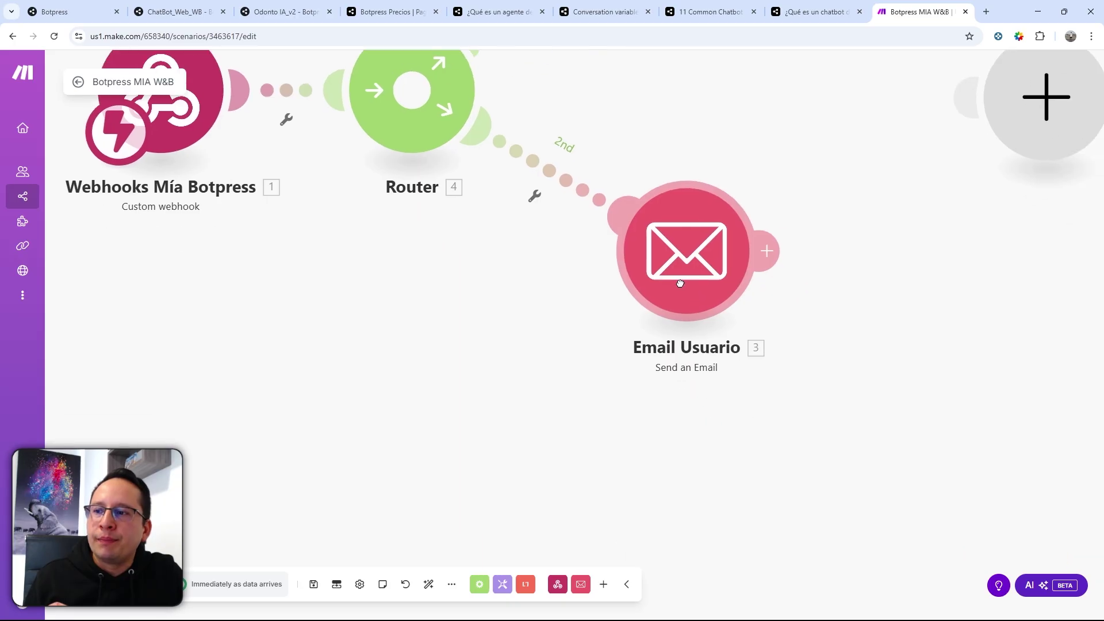
scroll(663, 257, "down", 3)
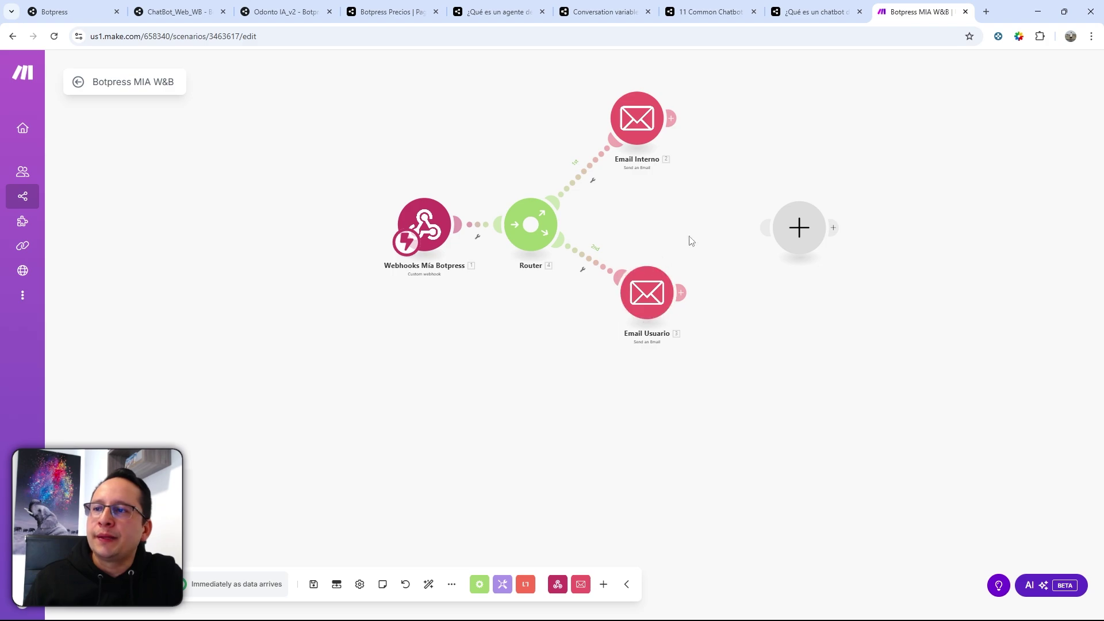
Search the modules available for the empty scenario node for "crm" and "calend", and browse the matching apps.
left_click(799, 227)
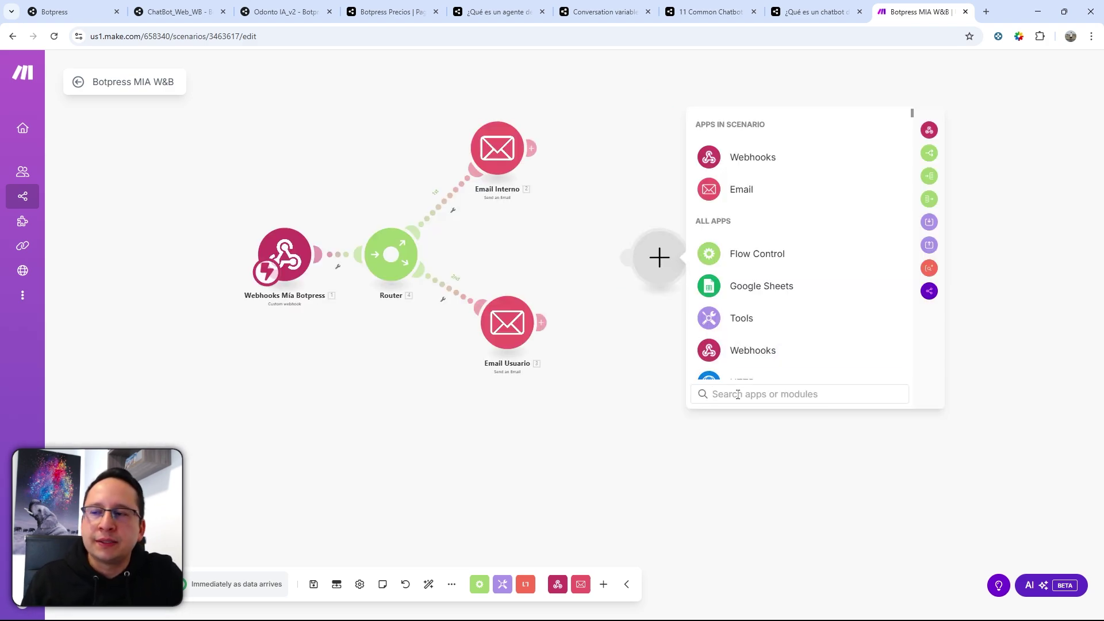
type("crm")
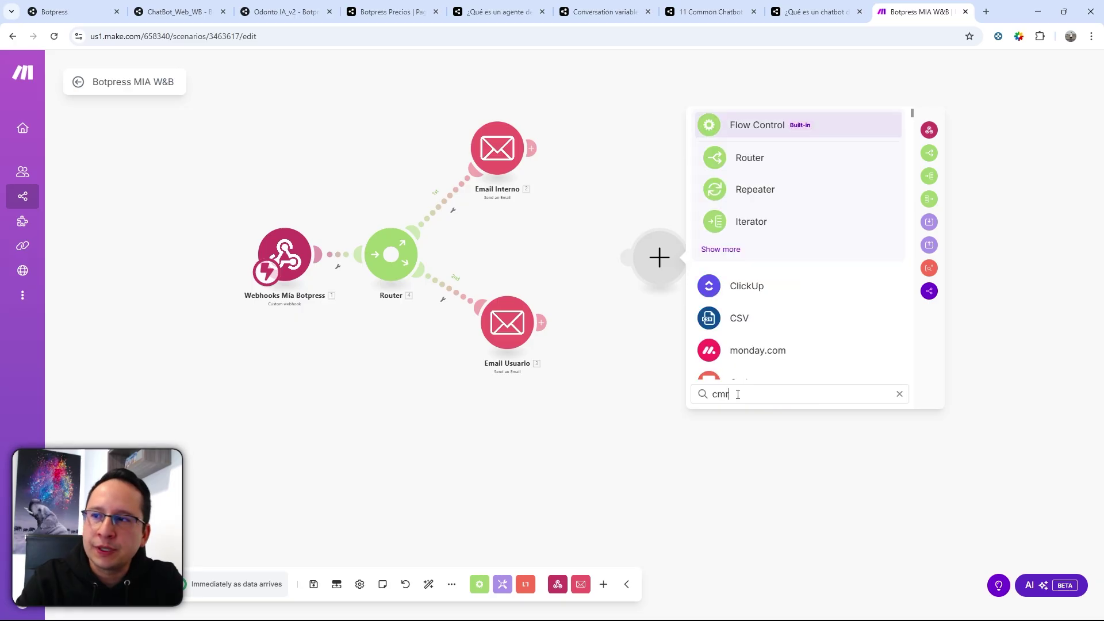
scroll(757, 297, "down", 1)
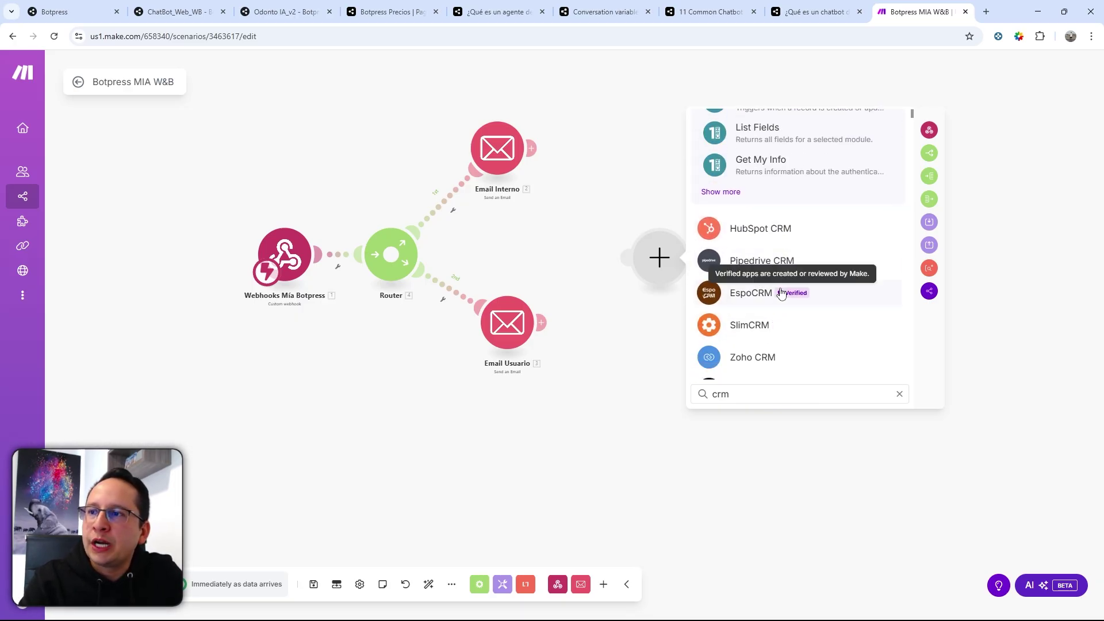
scroll(773, 256, "down", 4)
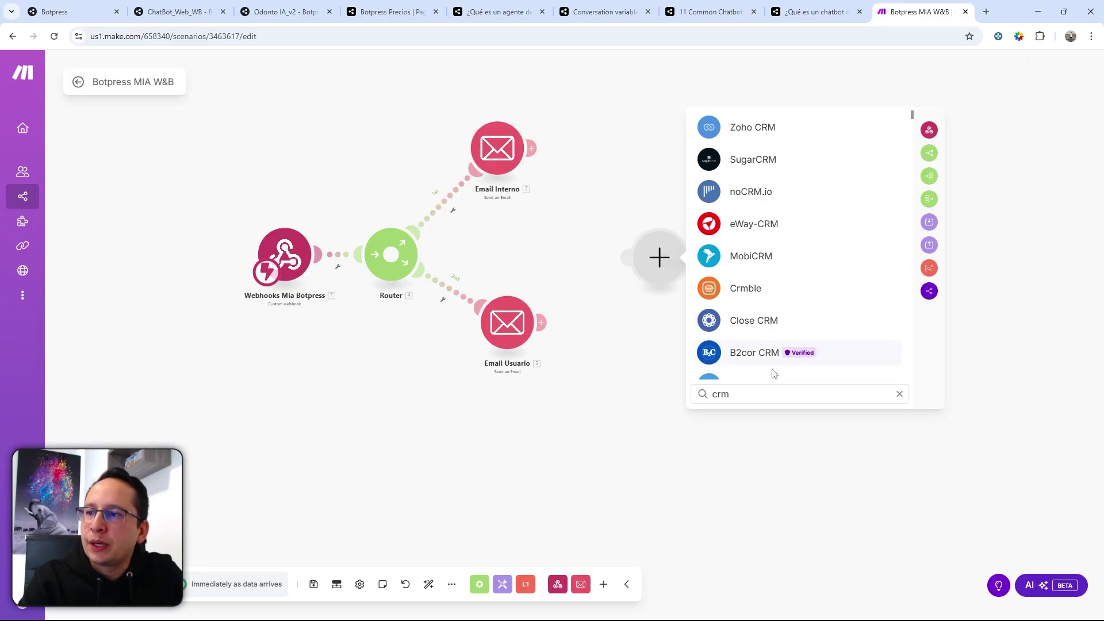
key("ctrl+a")
type("calend")
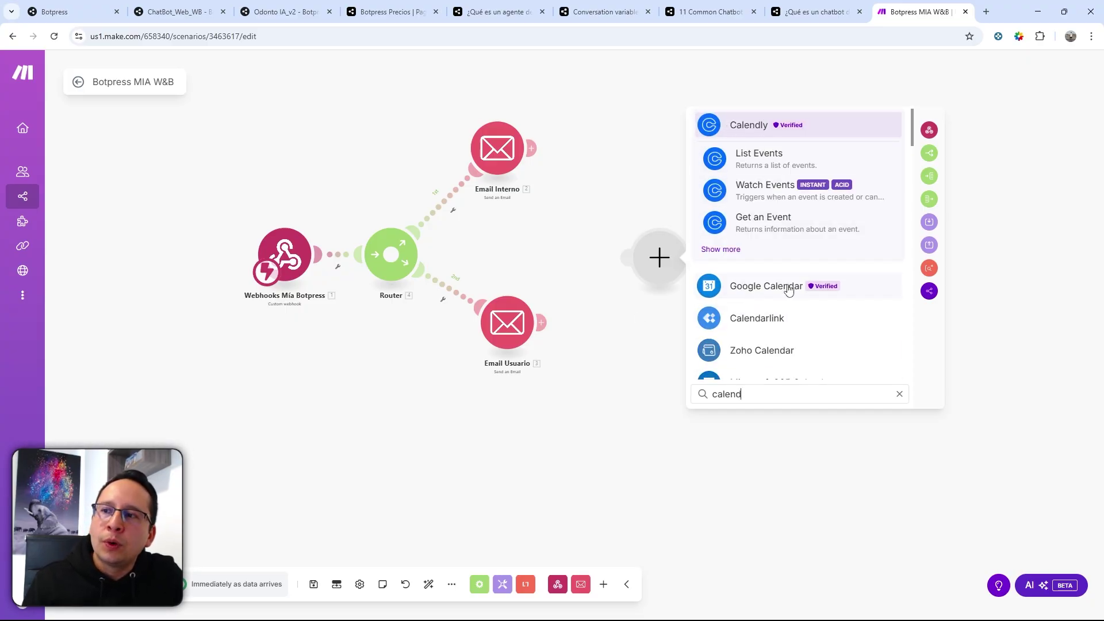
scroll(872, 273, "down", 3)
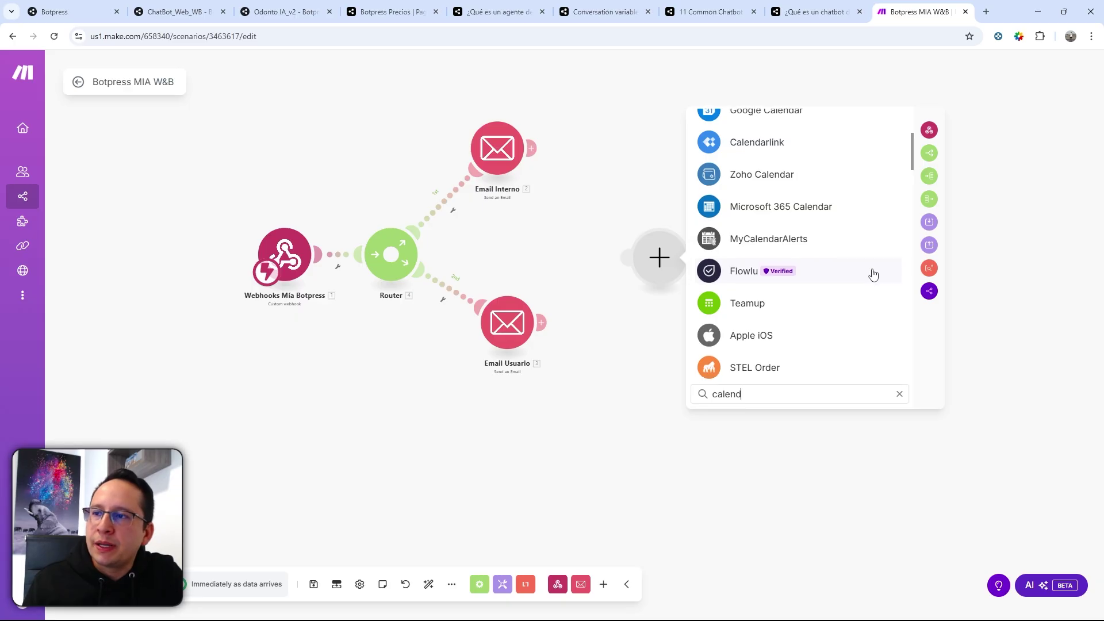
scroll(872, 274, "down", 2)
key("Escape")
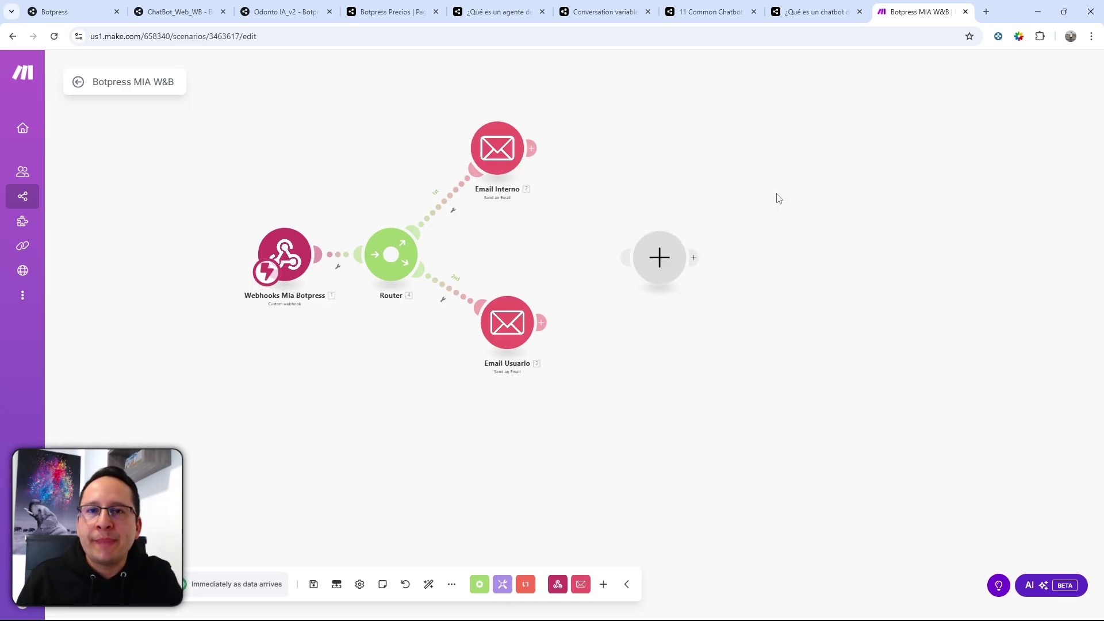
Return to the Odonto IA_v2 project in Botpress and install the WhatsApp integration from the Botpress Hub.
key("ctrl+2")
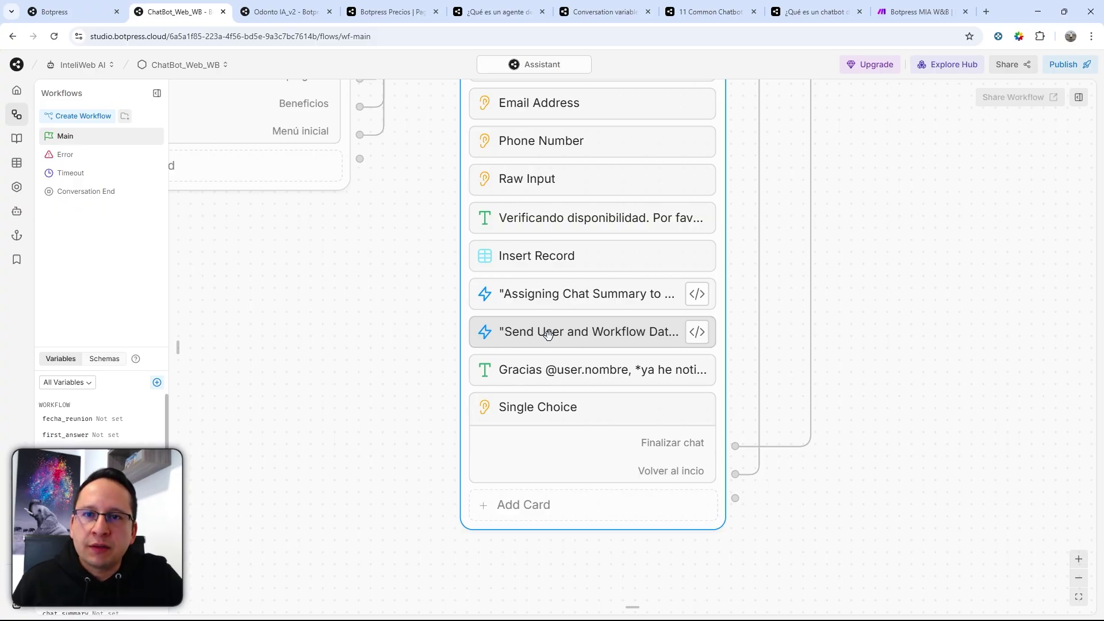
scroll(789, 316, "down", 2)
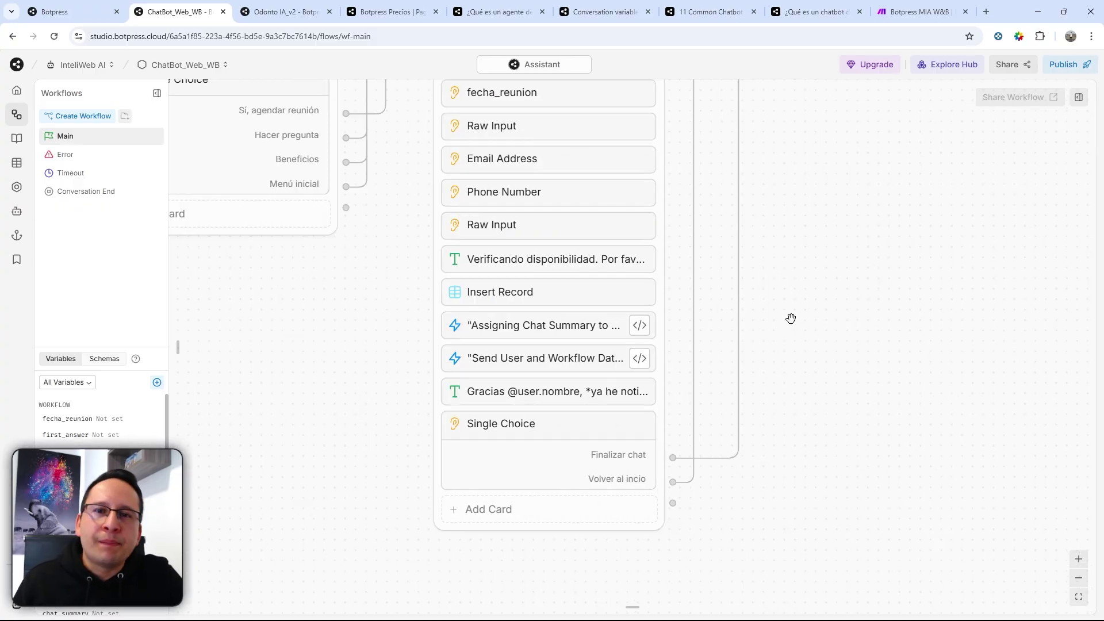
key("ctrl+Tab")
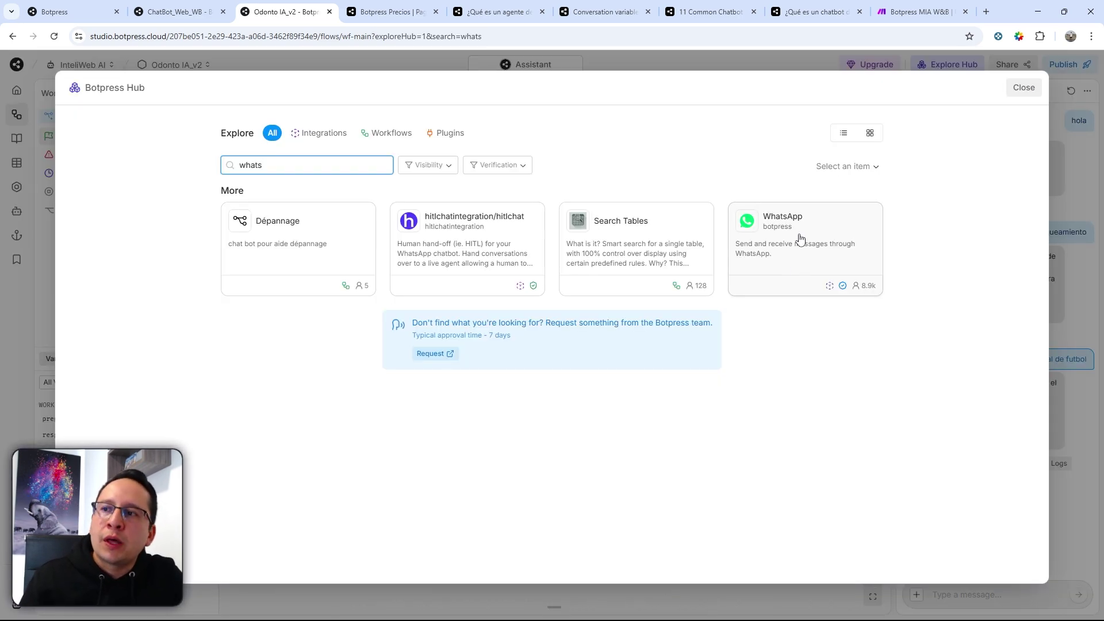
left_click(799, 238)
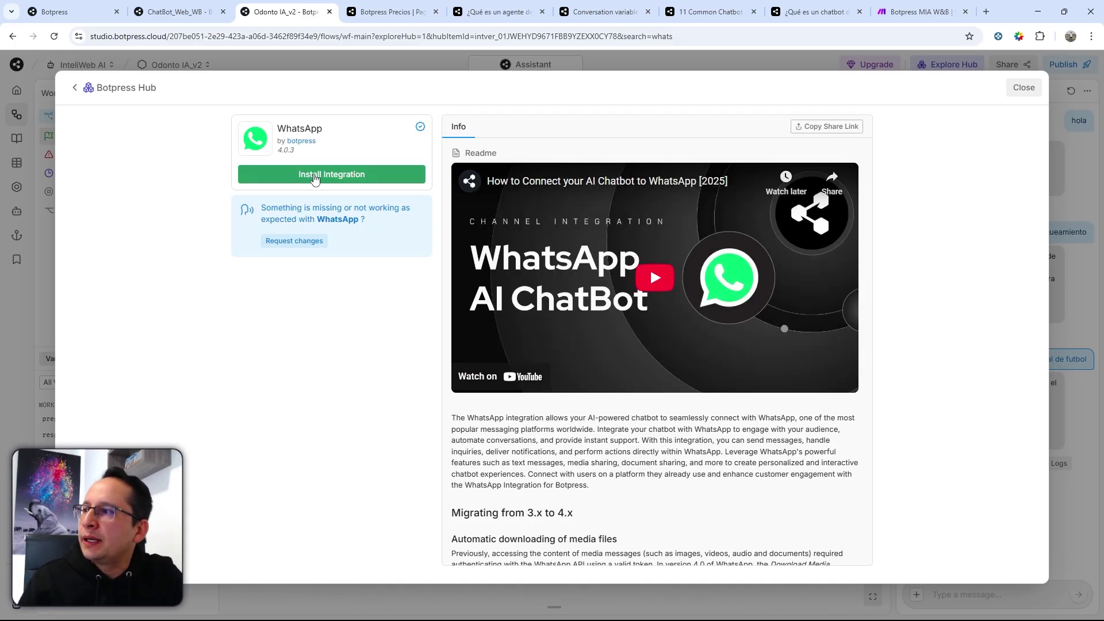
left_click(322, 183)
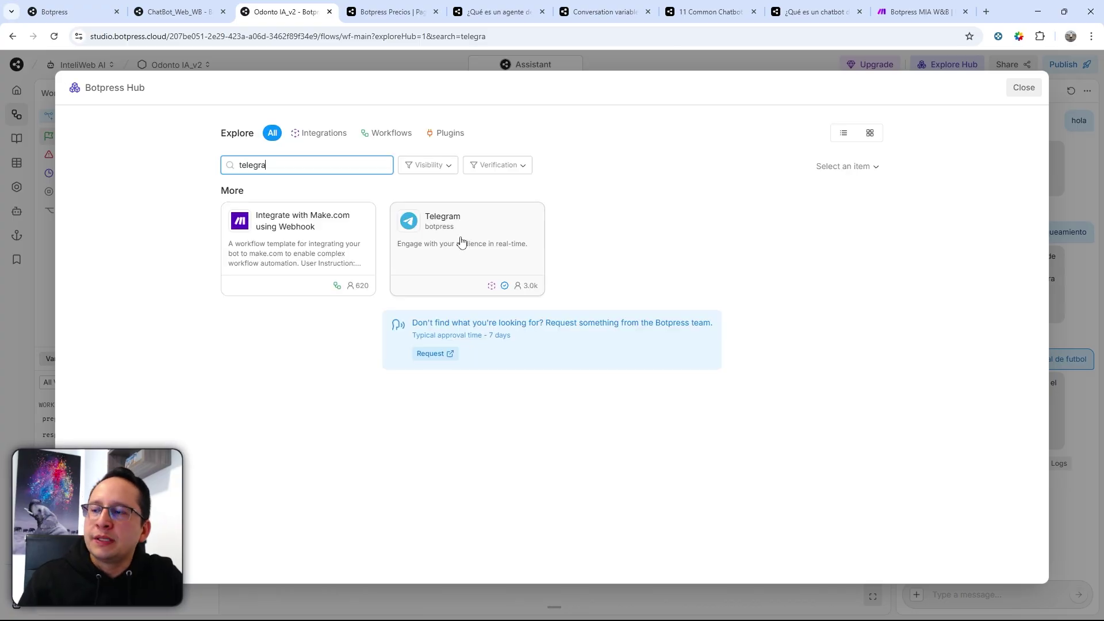
Install the Telegram integration from the Botpress Hub and view its Bot Token configuration and its connection guide.
left_click(461, 243)
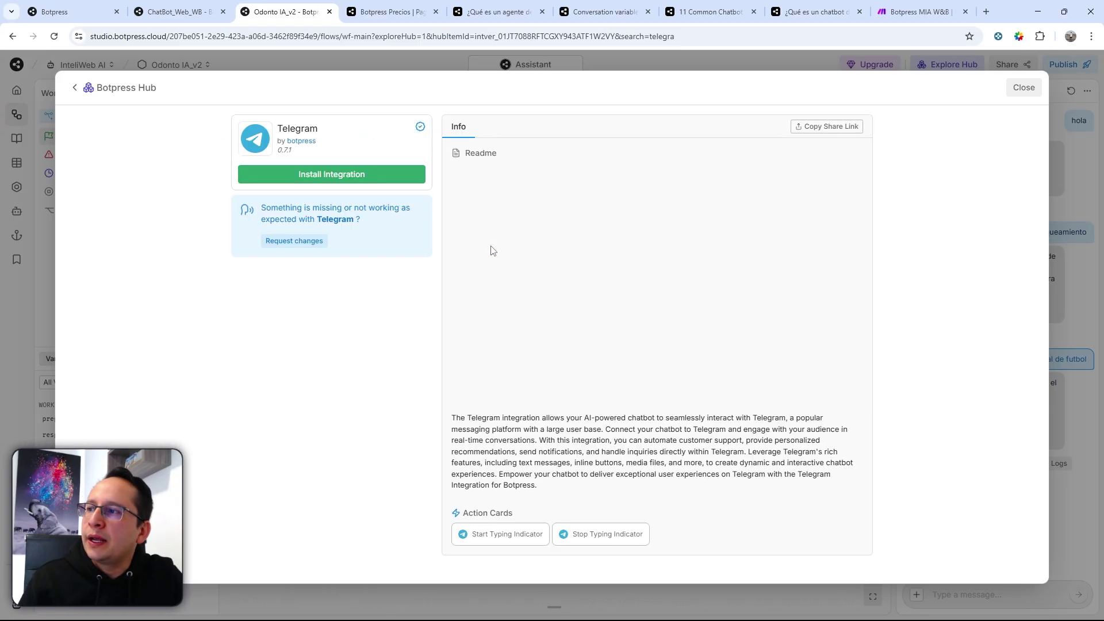
left_click(326, 178)
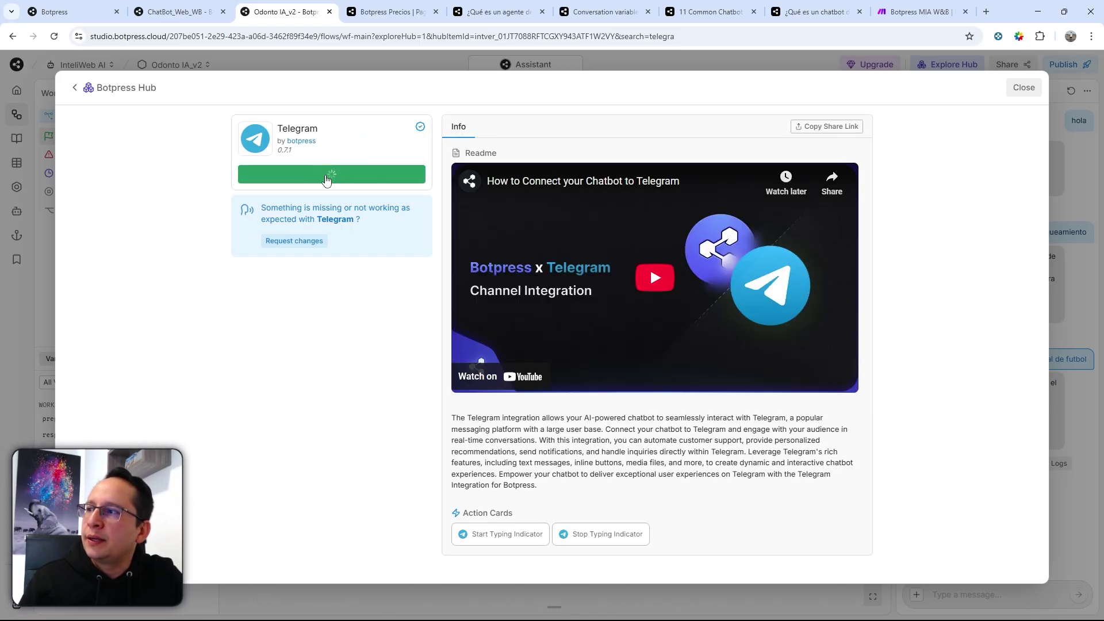
left_click(474, 289)
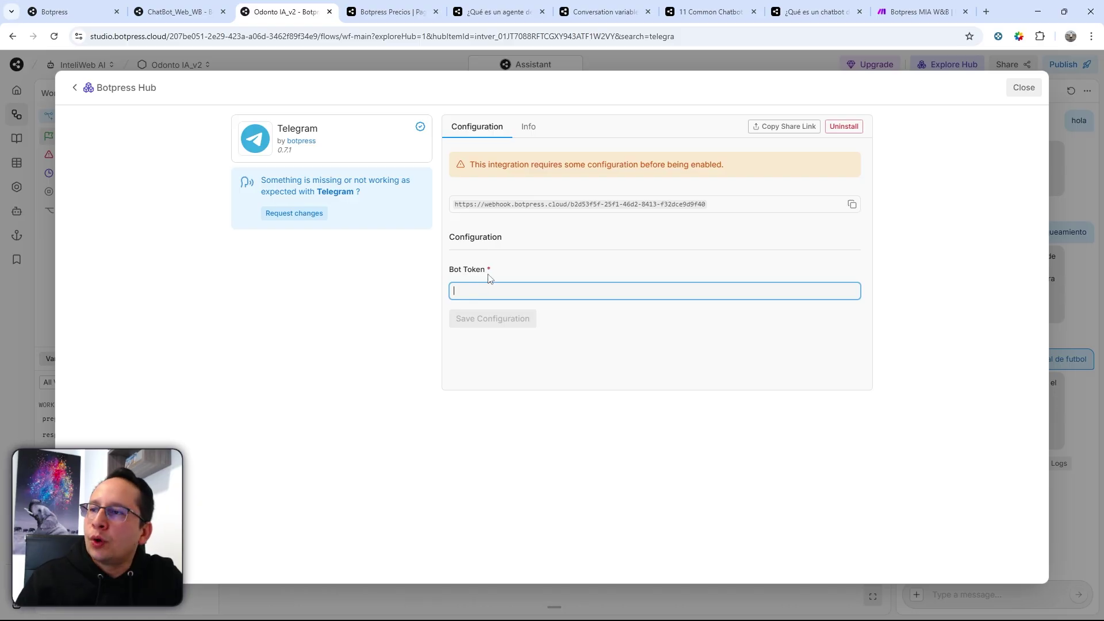
left_click(528, 128)
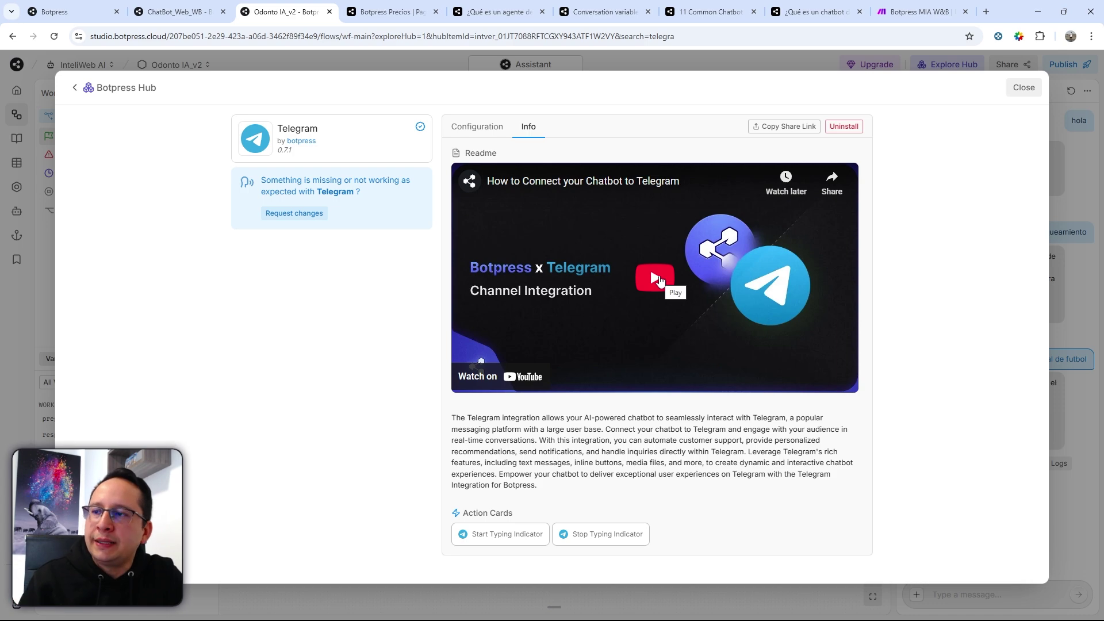
Close the Hub, publish the Odonto IA_v2 bot, and open its shareable Webchat link in a new browser tab.
left_click(1023, 87)
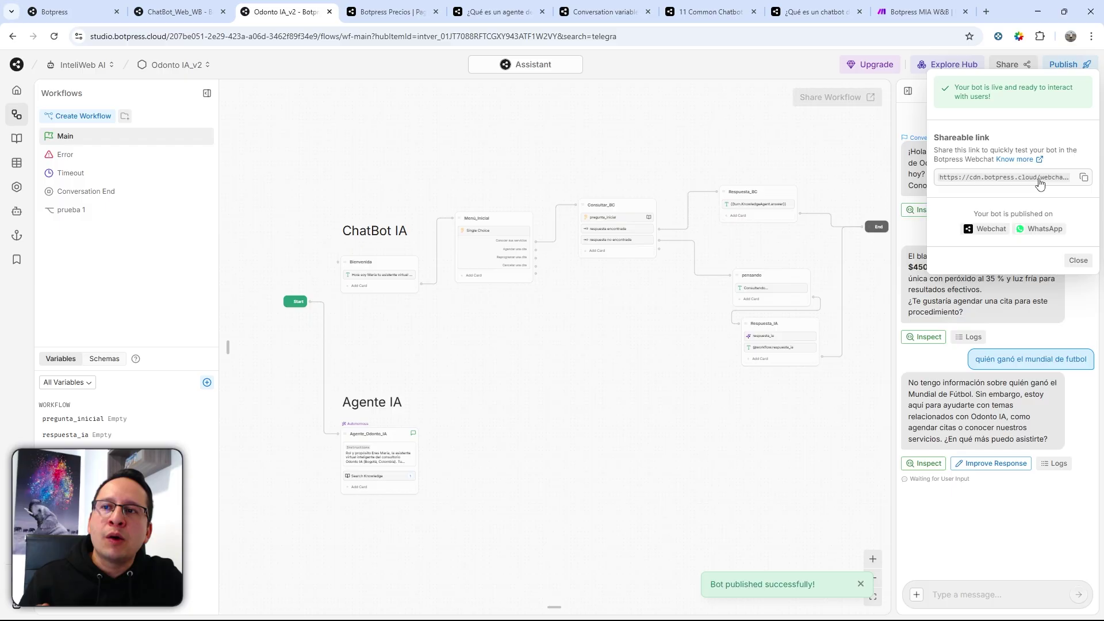
left_click(1082, 178)
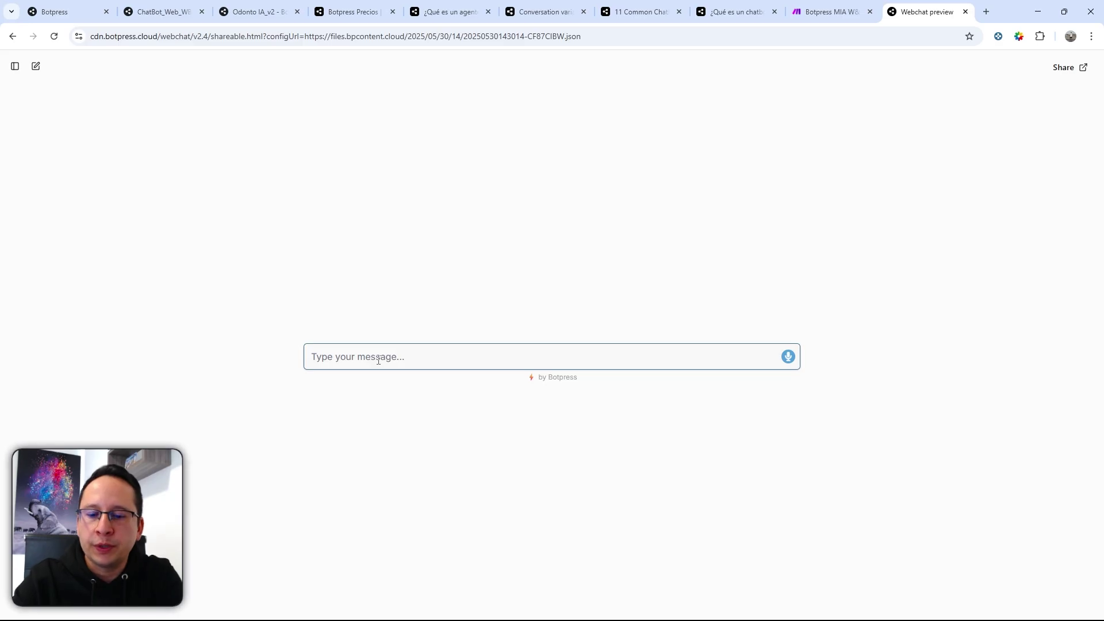
Send "hola" in the Webchat preview, and open the Webchat settings of Odonto IA_v2 in the Botpress dashboard.
type("hola")
key("Return")
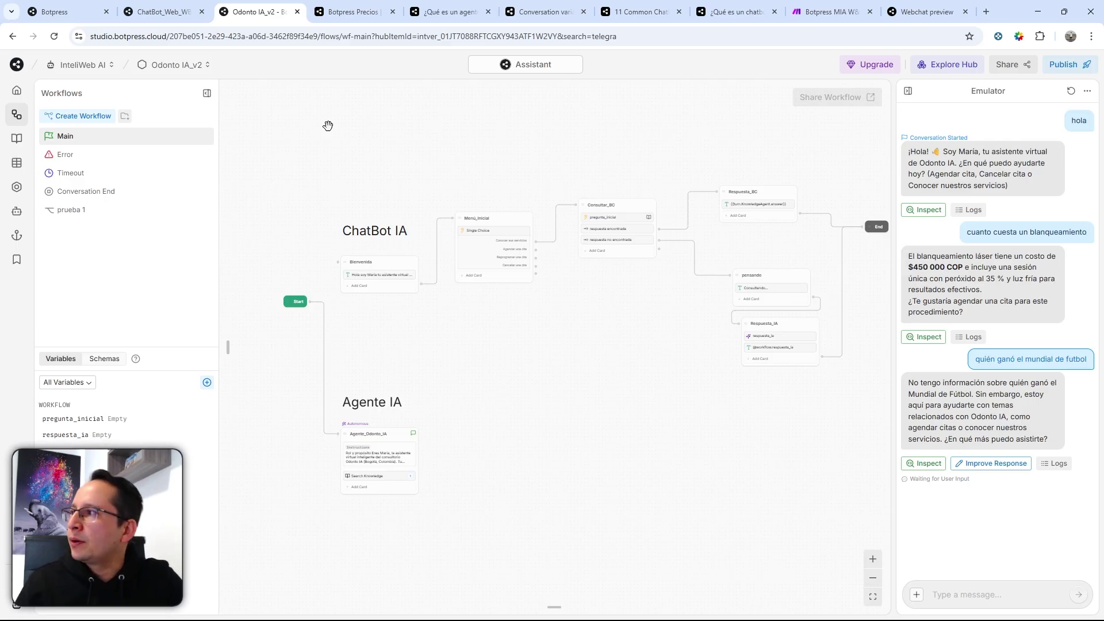
left_click(16, 67)
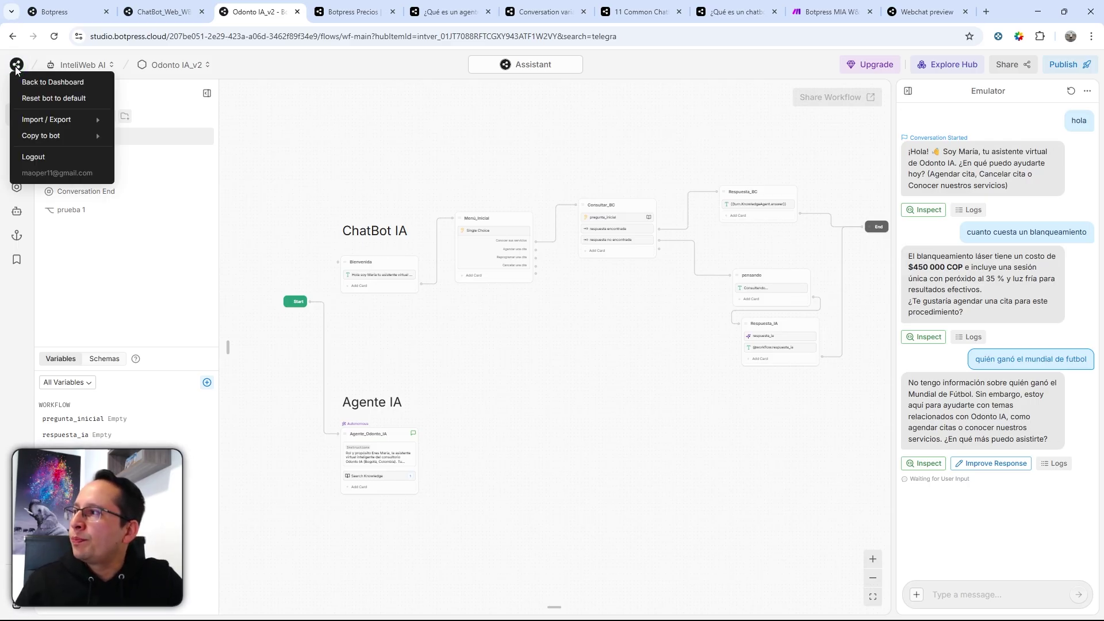
left_click(69, 83)
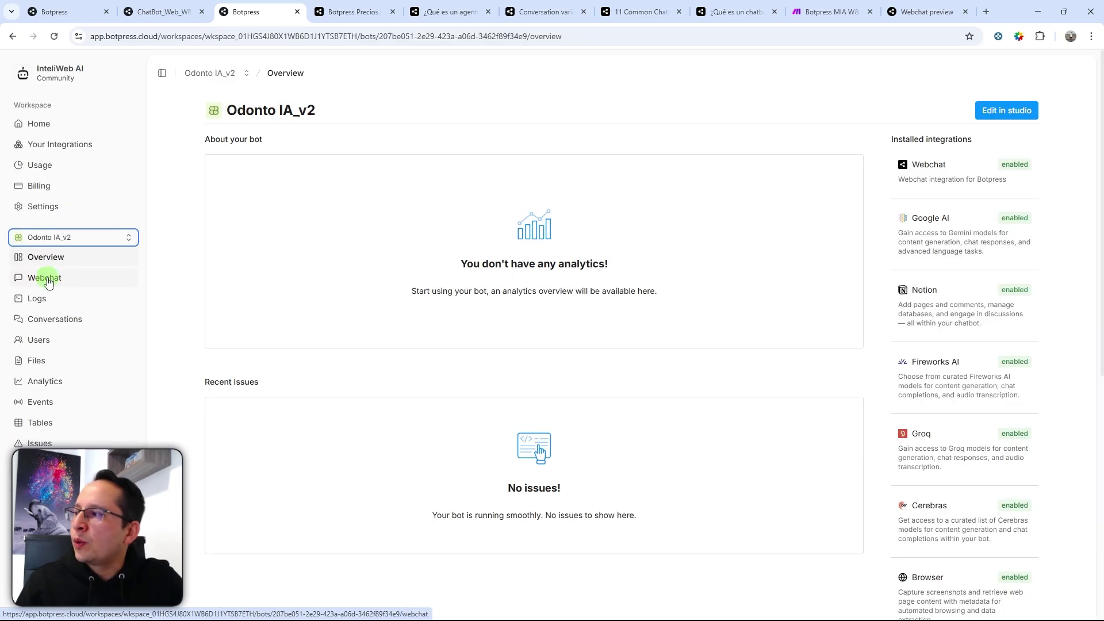
left_click(46, 279)
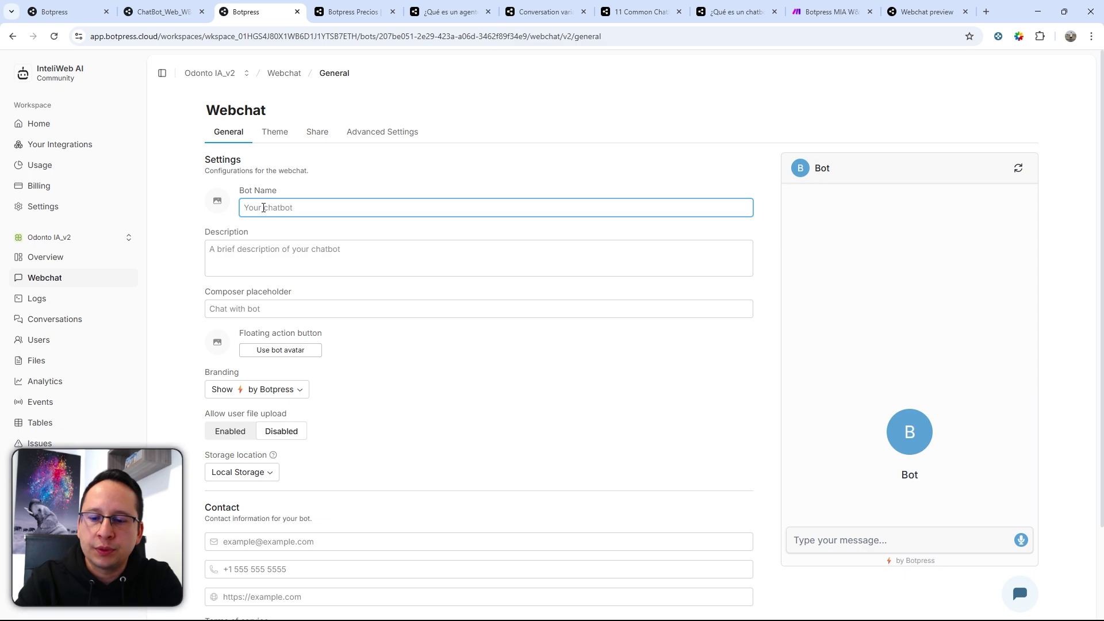
key("ctrl+v")
left_click(216, 208)
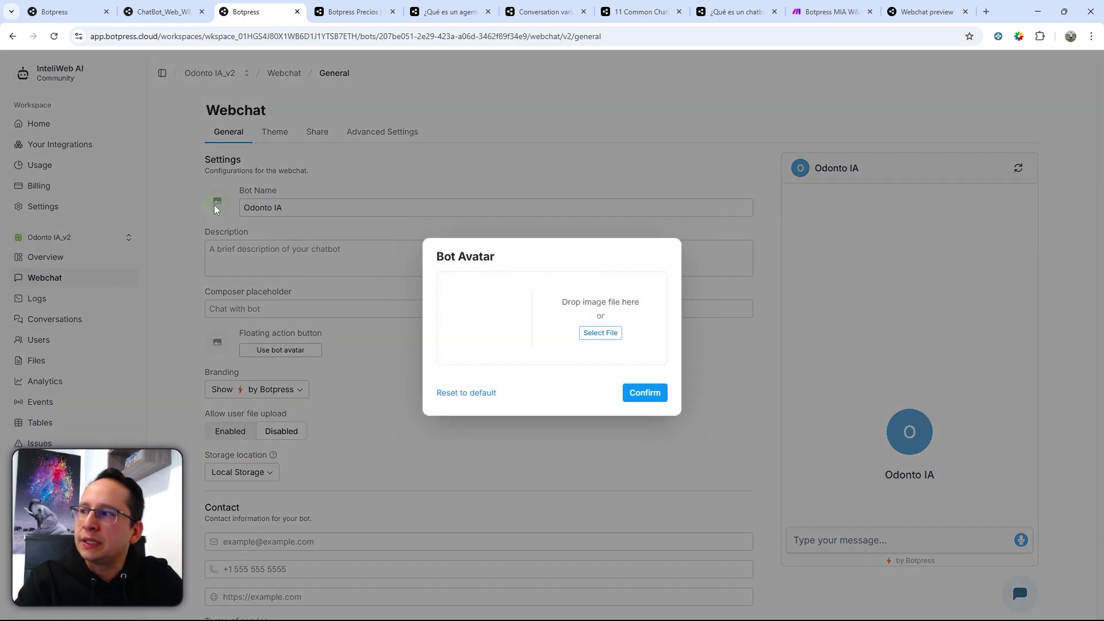
left_click(600, 332)
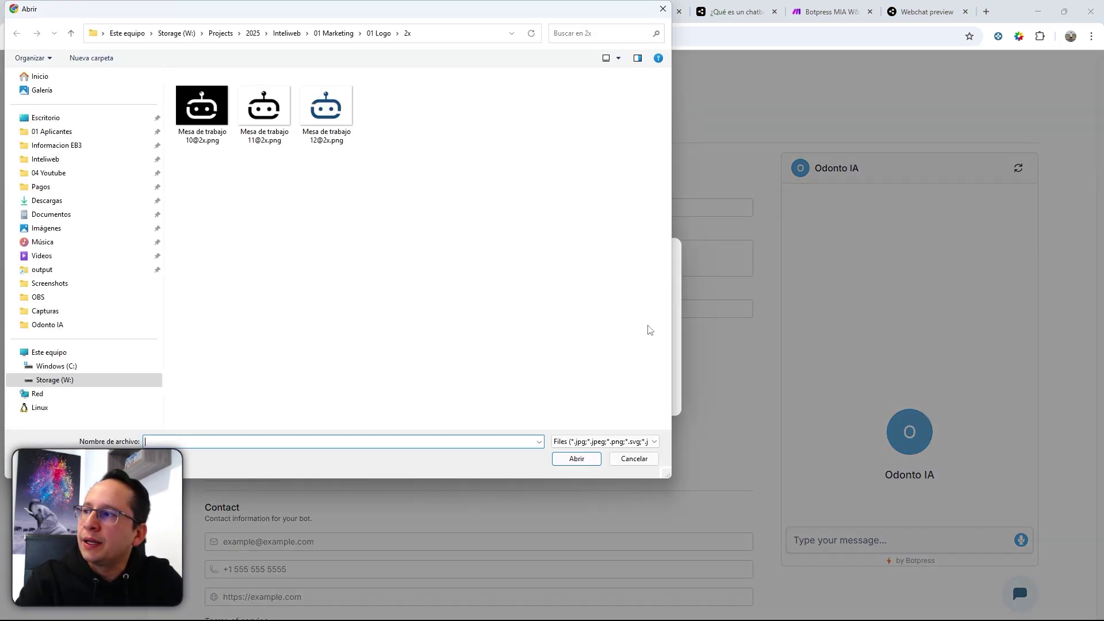
double_click(326, 115)
left_click(645, 395)
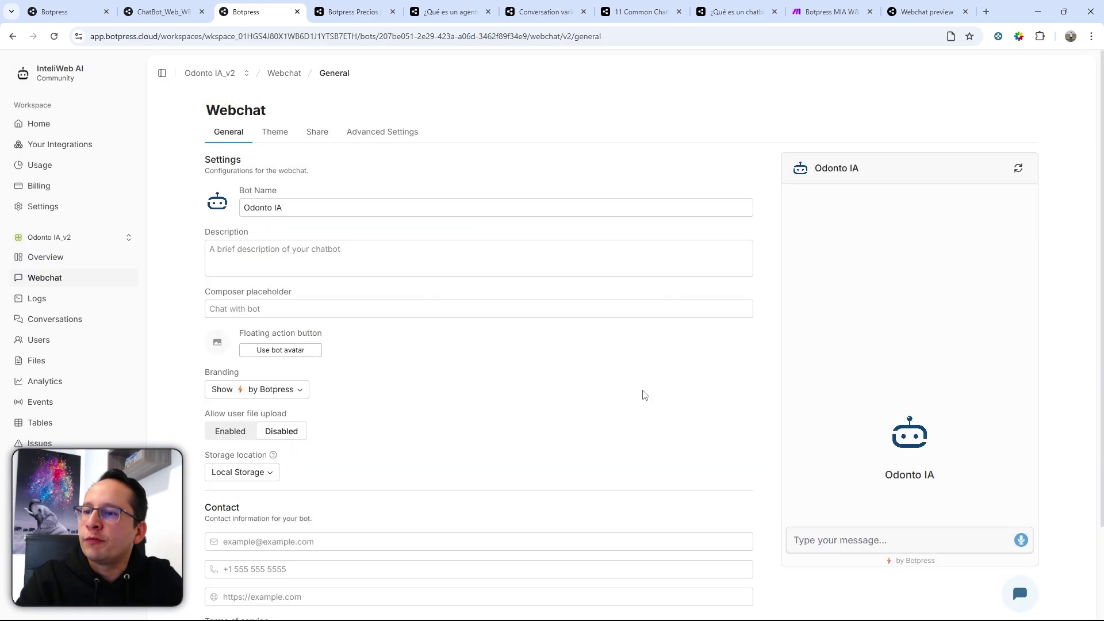
Enter "Asistente Virtual" as the webchat bot's description.
left_click(285, 251)
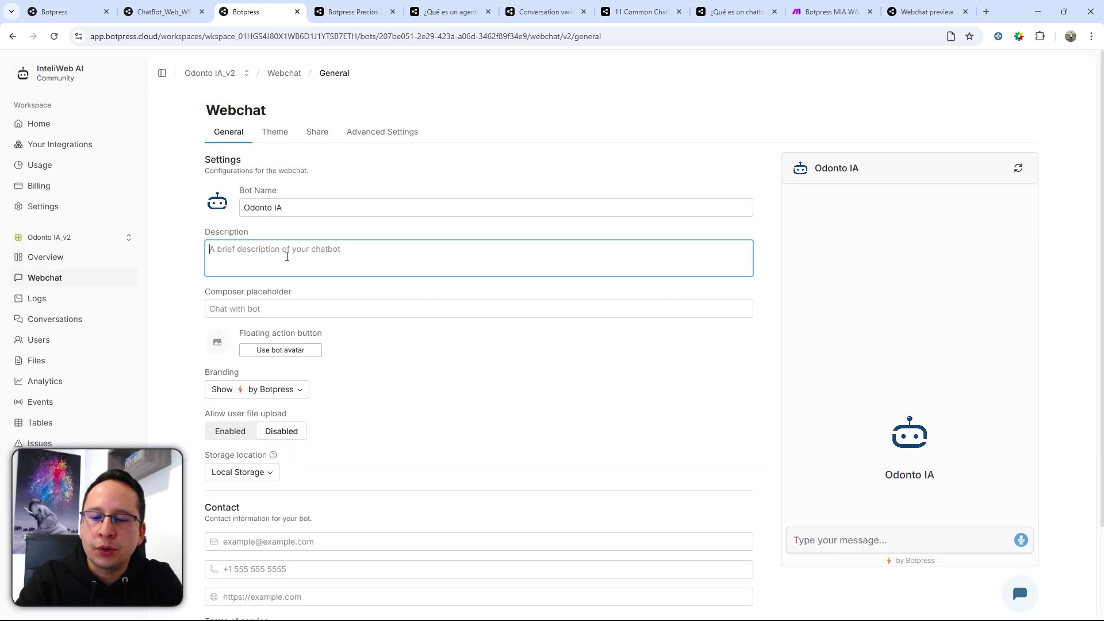
key("ctrl+v")
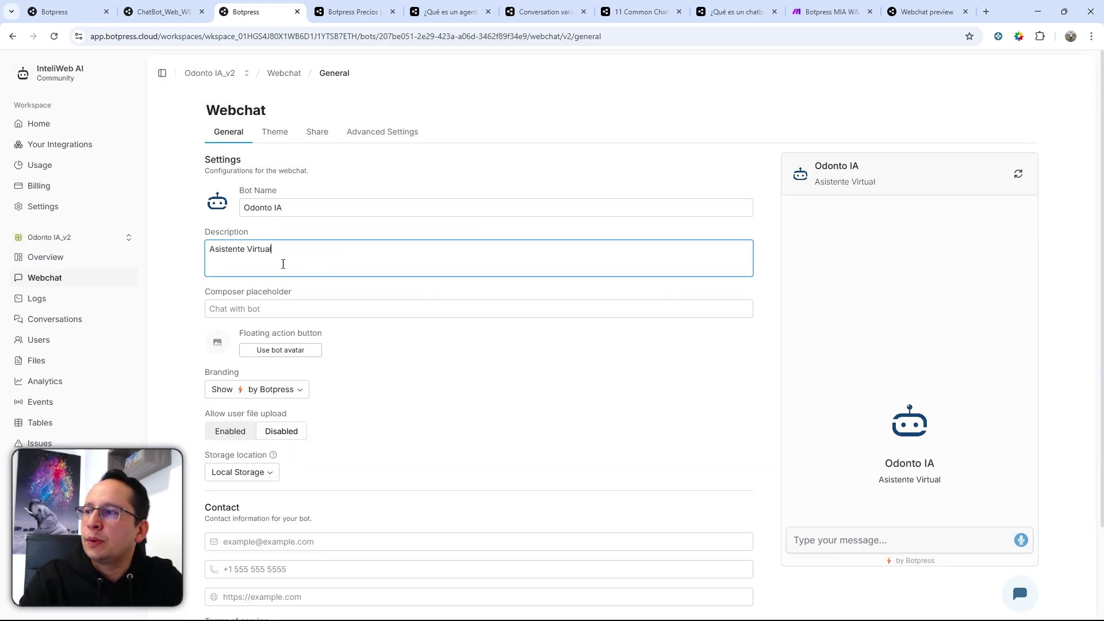
left_click(862, 540)
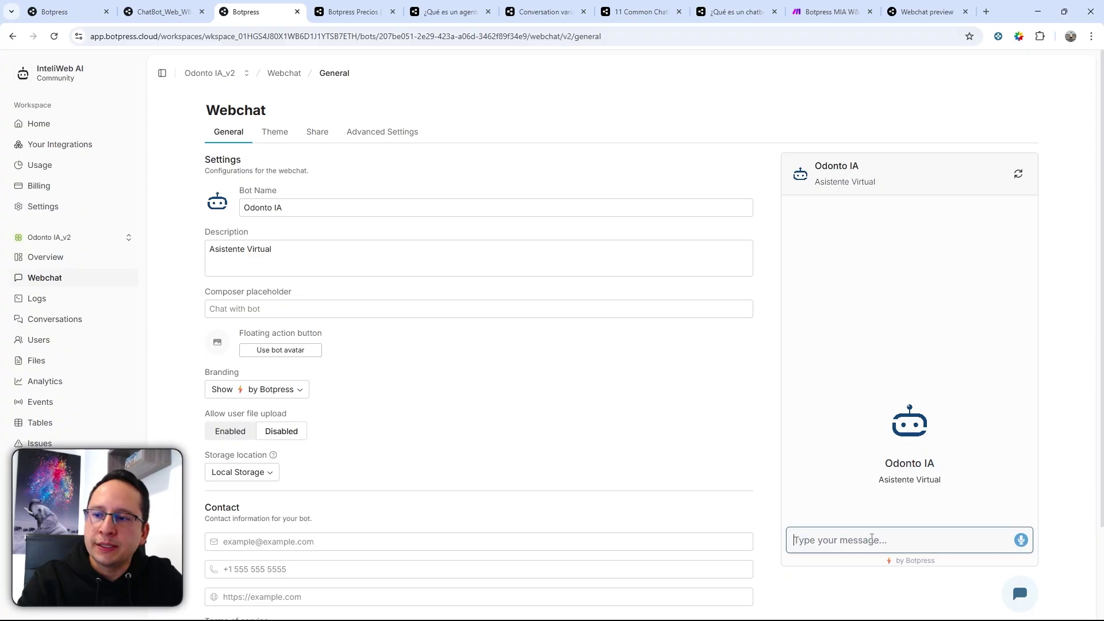
Set the composer placeholder to "Escribe un mensaje..." and use the bot avatar for the floating action button.
left_click(228, 308)
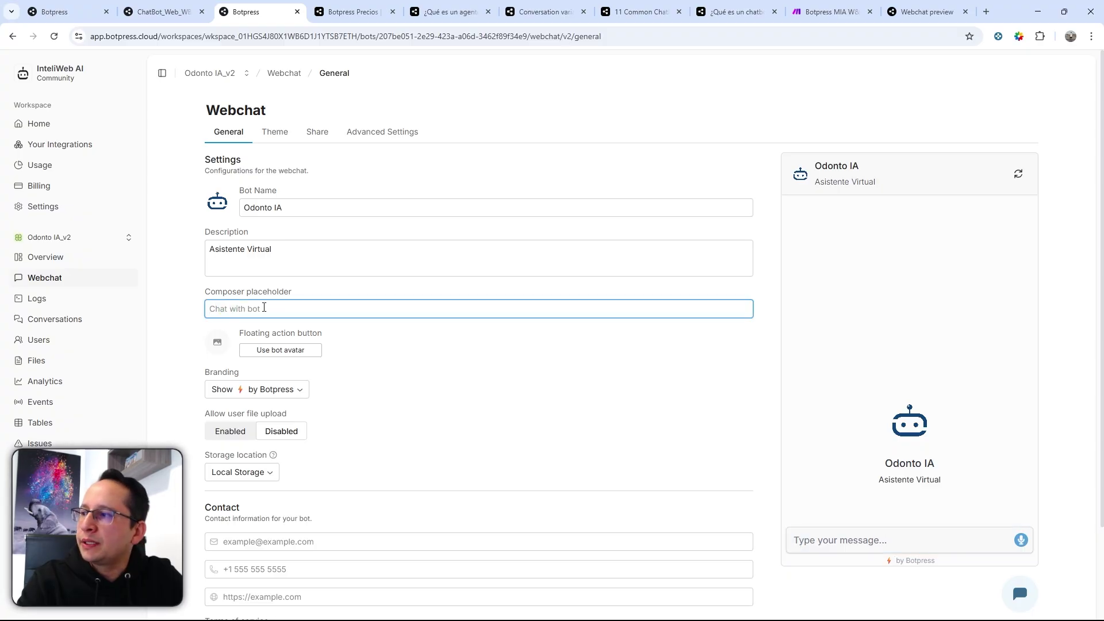
type("Escribe un men")
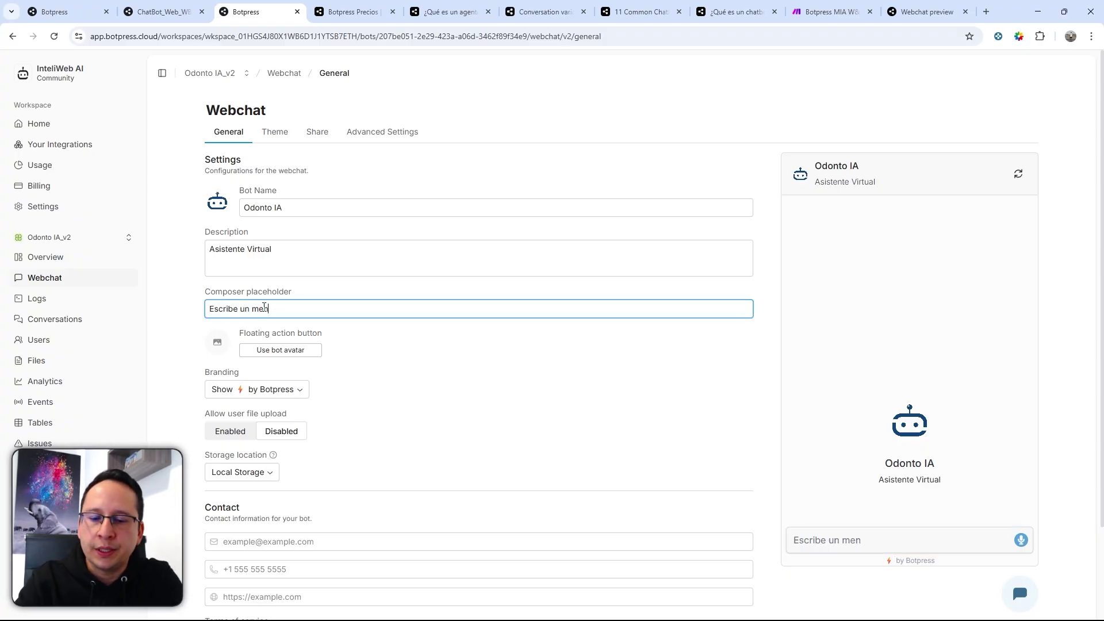
type("saje...")
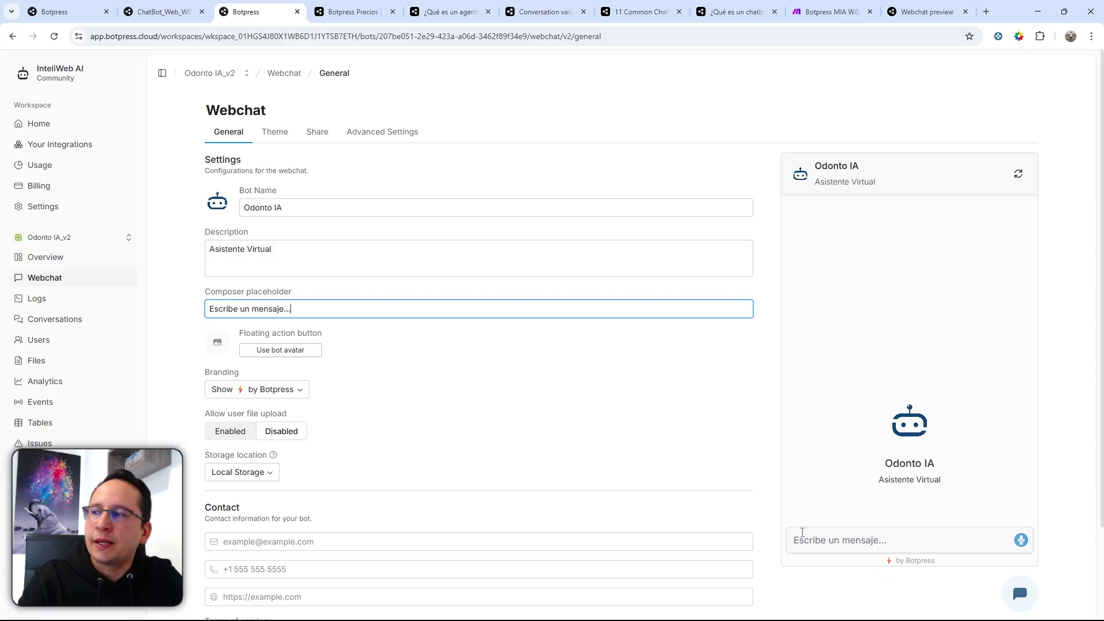
left_click(493, 380)
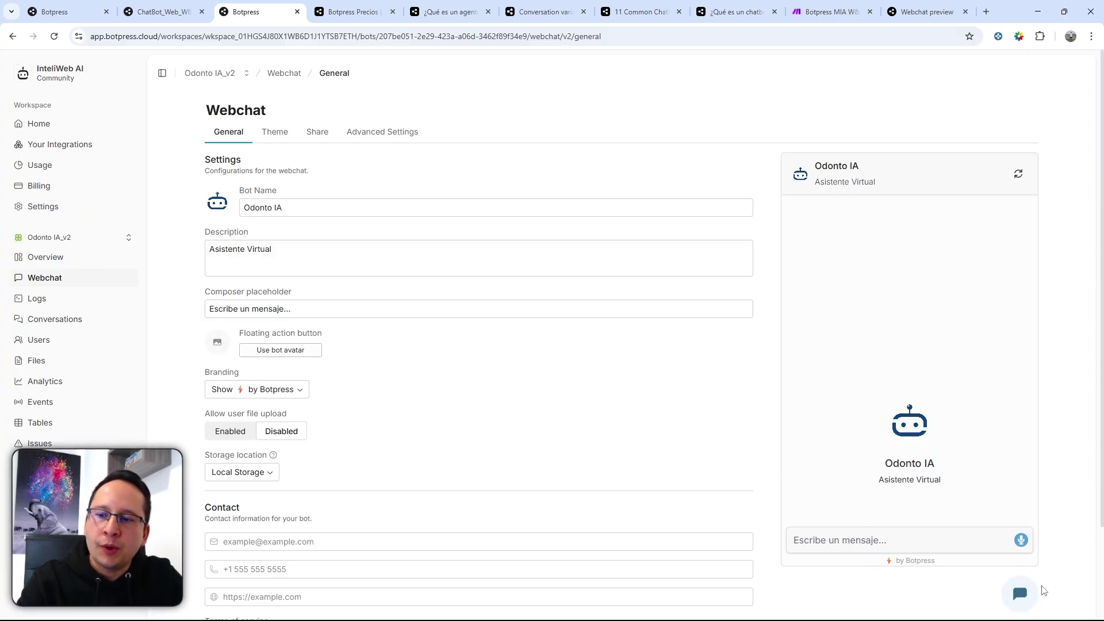
left_click(276, 352)
Try the Dark theme in the webchat's theme settings and switch back to Light.
left_click(271, 132)
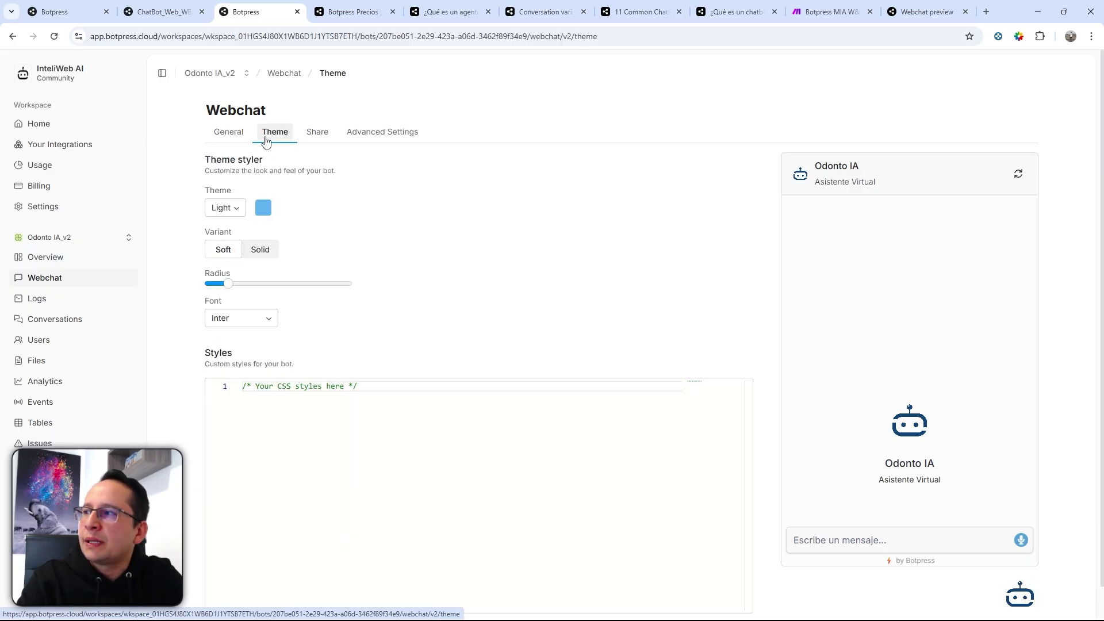
left_click(225, 209)
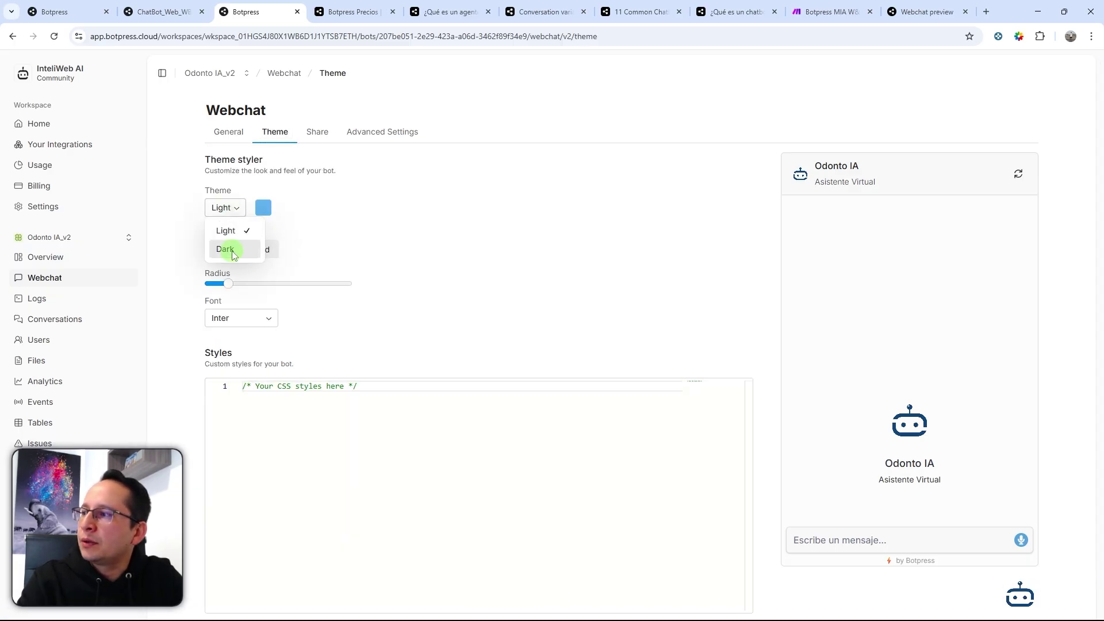
left_click(230, 249)
key("Up")
Point out the webchat's custom CSS area, review the options in Webchat Styler at styler.botpress.app, and generate a stylesheet URL.
left_click_drag(369, 384, 247, 386)
left_click(308, 400)
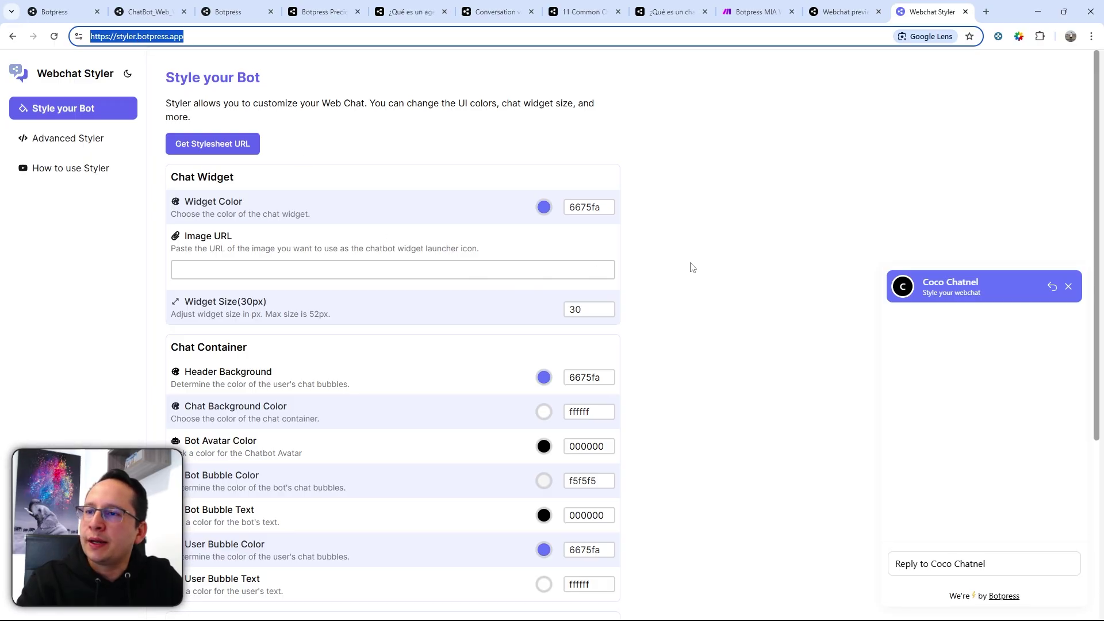
scroll(439, 253, "down", 3)
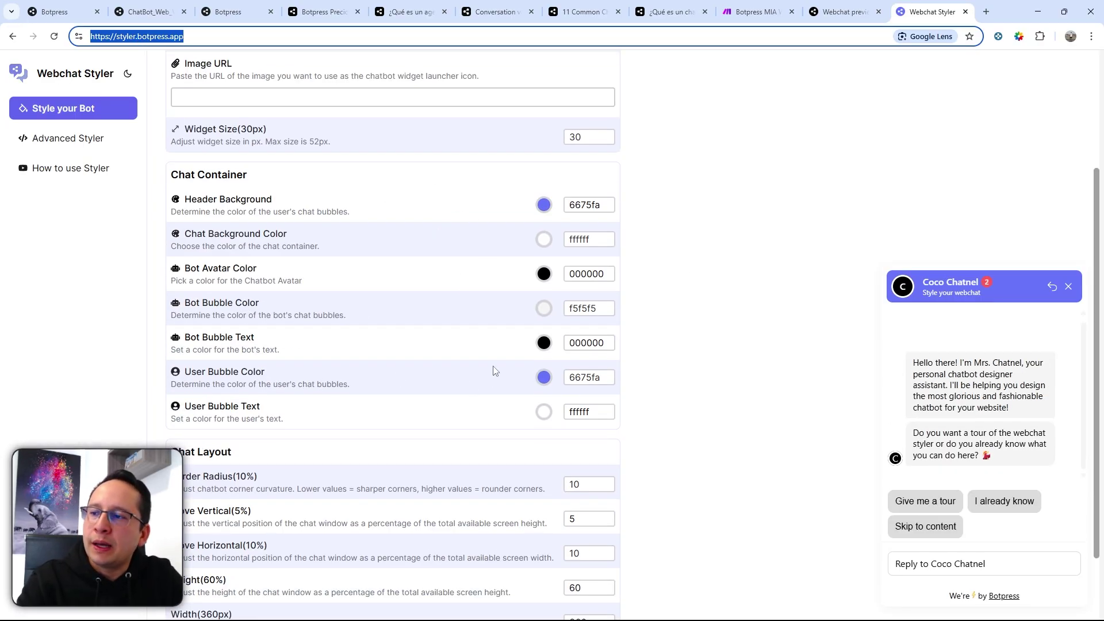
scroll(632, 265, "up", 3)
left_click(751, 194)
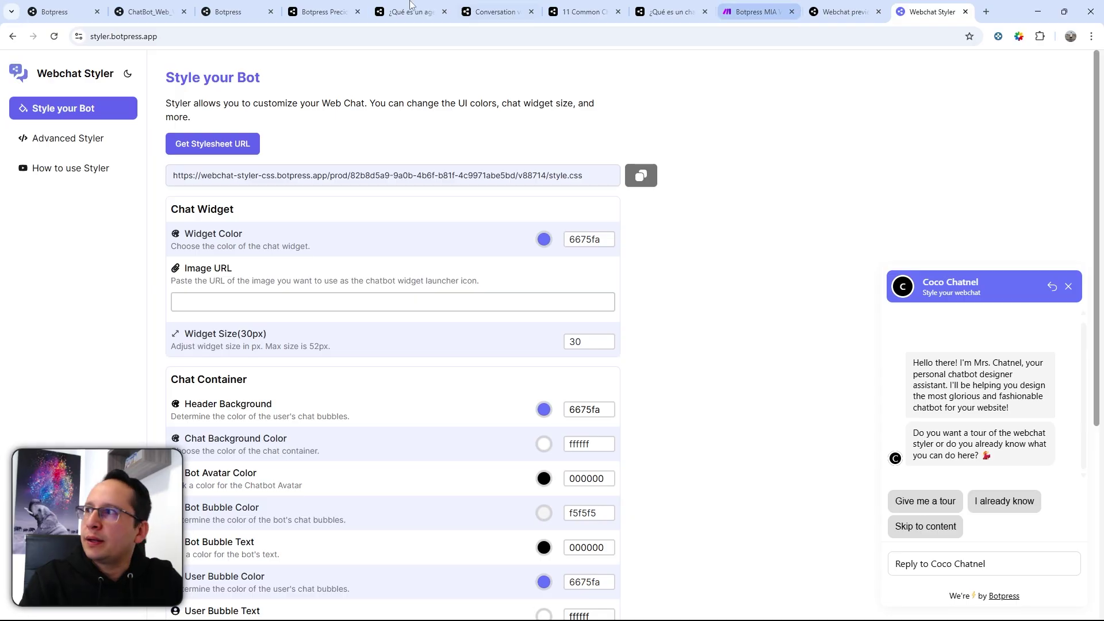
Return to the Odonto IA_v2 Webchat settings and view its shareable link and embed code.
left_click(229, 11)
left_click(319, 135)
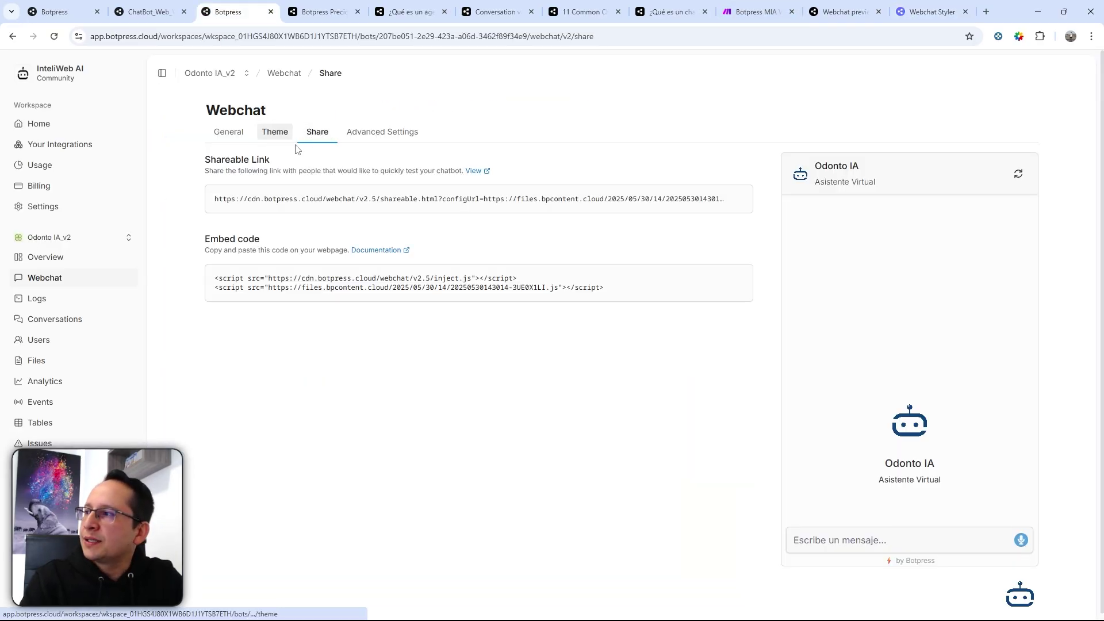